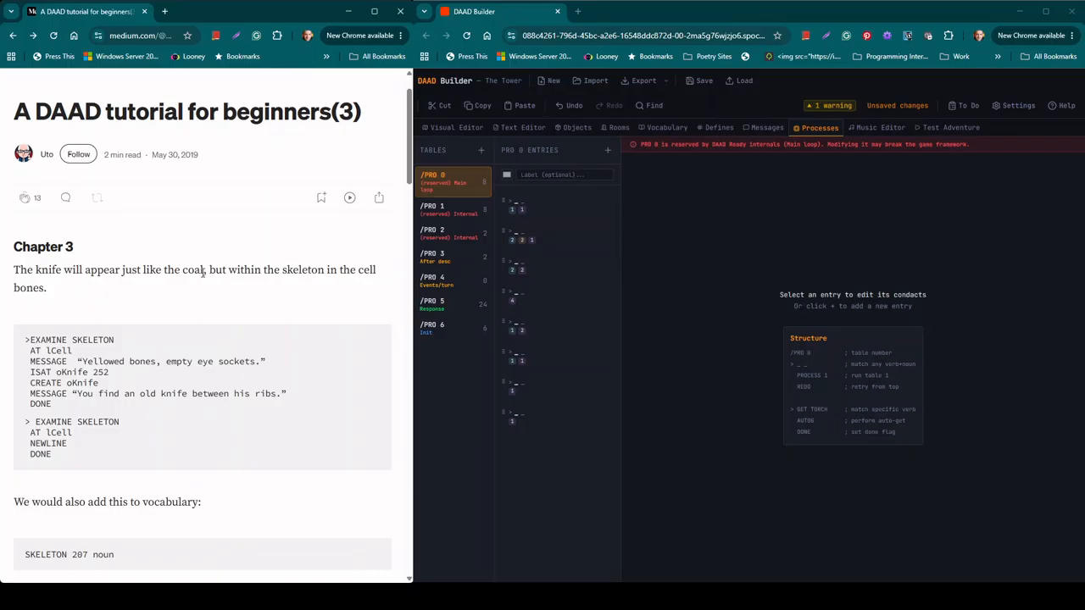
# Insert a new entry at the start of the PRO 5 response table and set its verb to EXAMI.
pyautogui.scroll(-1, 203, 276)
pyautogui.scroll(-1, 203, 276)
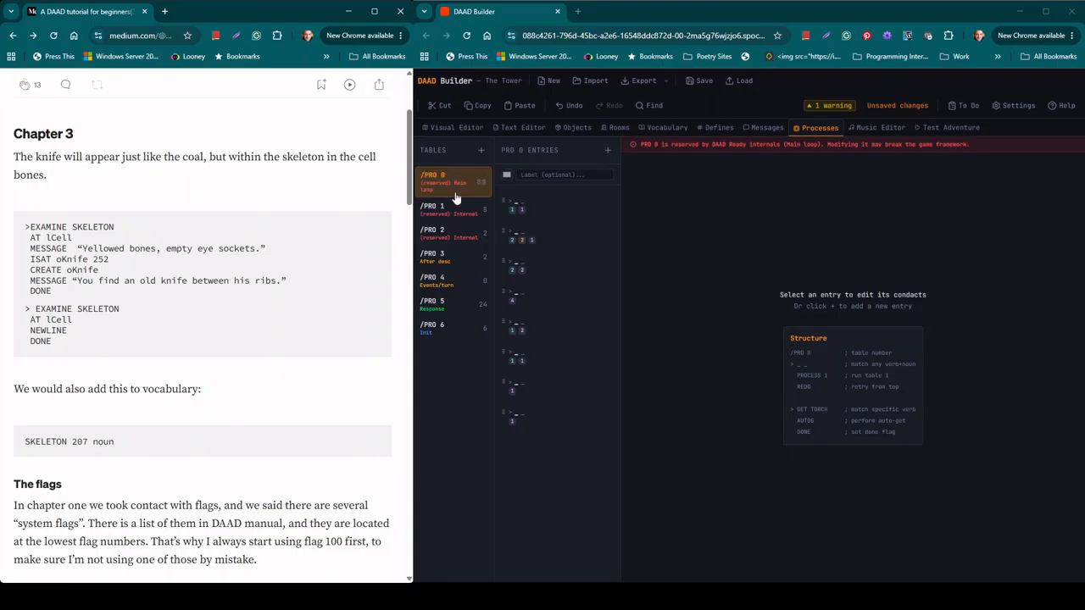
pyautogui.click(452, 305)
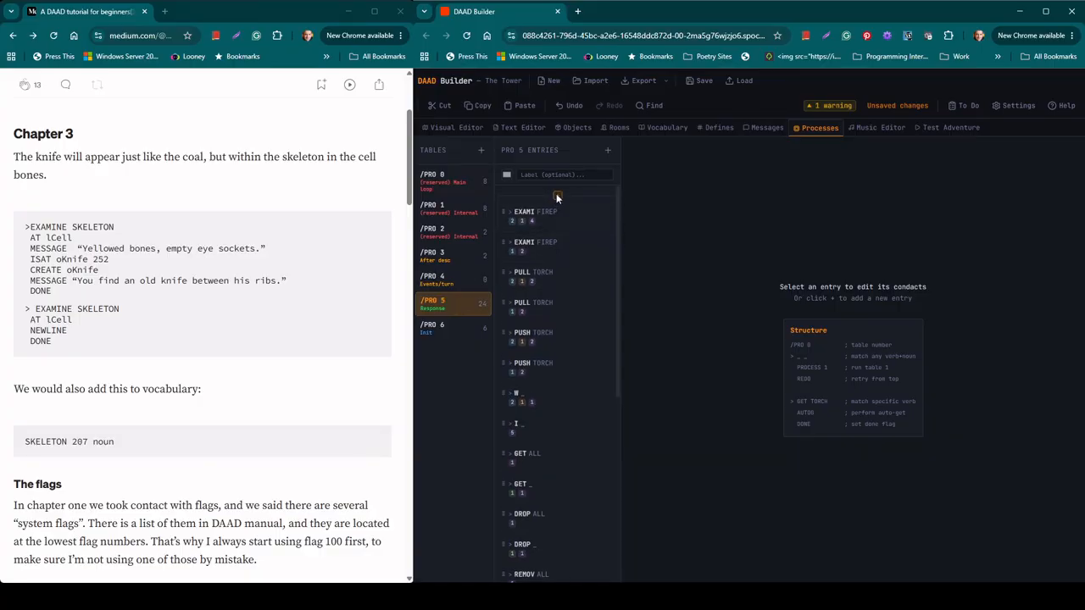
pyautogui.click(557, 196)
pyautogui.click(700, 149)
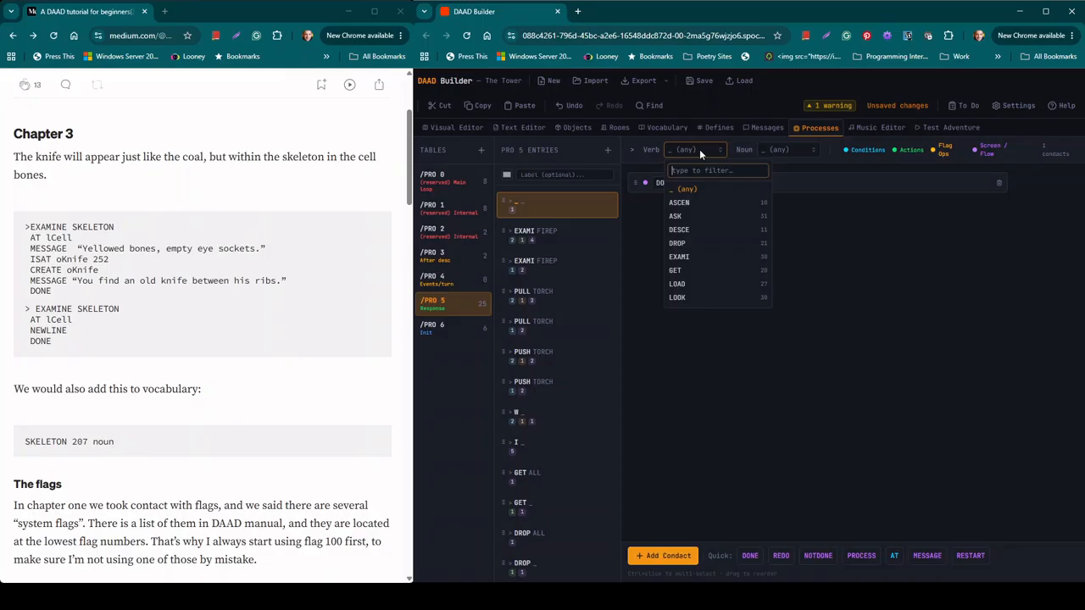
pyautogui.write('xa')
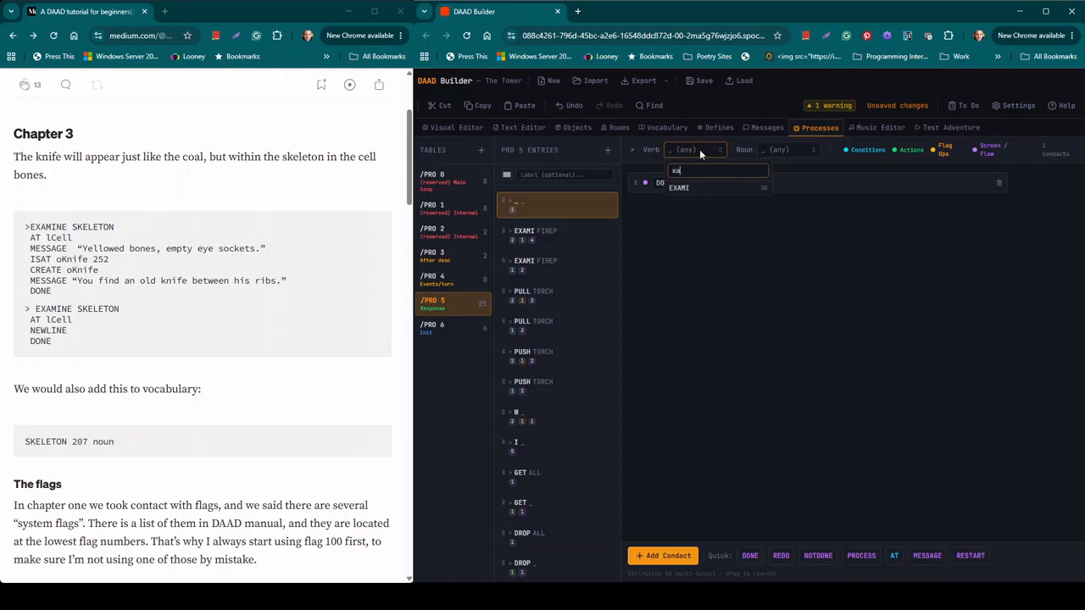
pyautogui.click(692, 189)
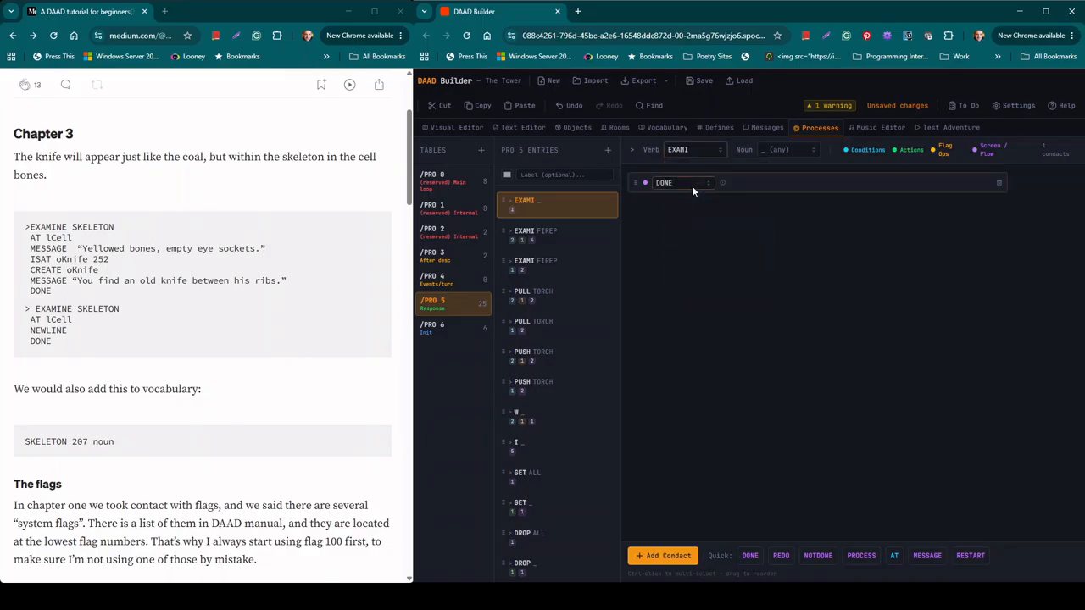
# Add the noun SKELE to the vocabulary with value 107 and use it as the new entry's noun.
pyautogui.click(785, 151)
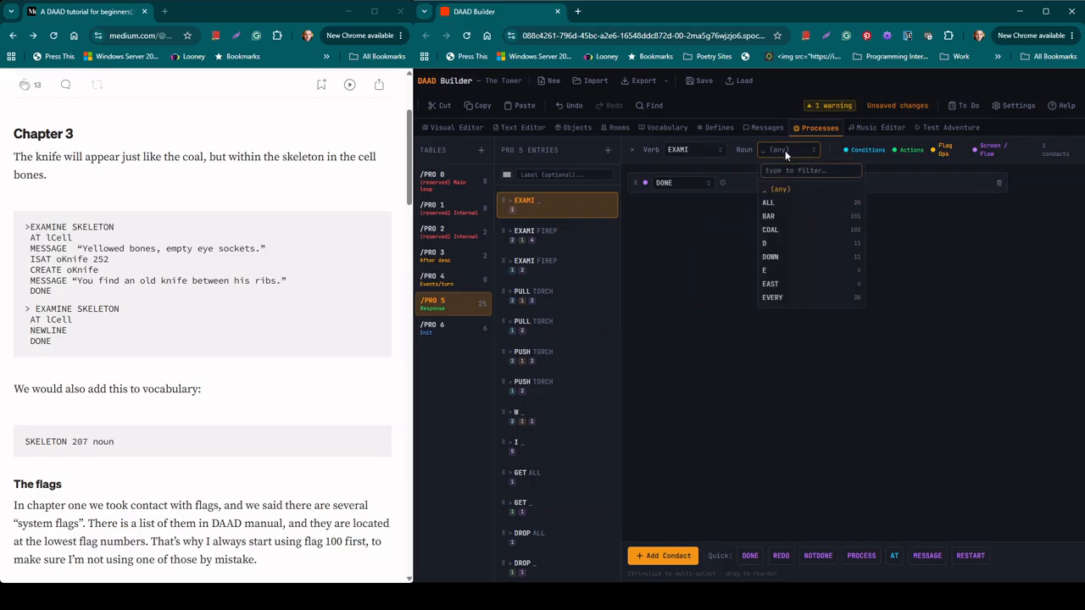
pyautogui.write('skele')
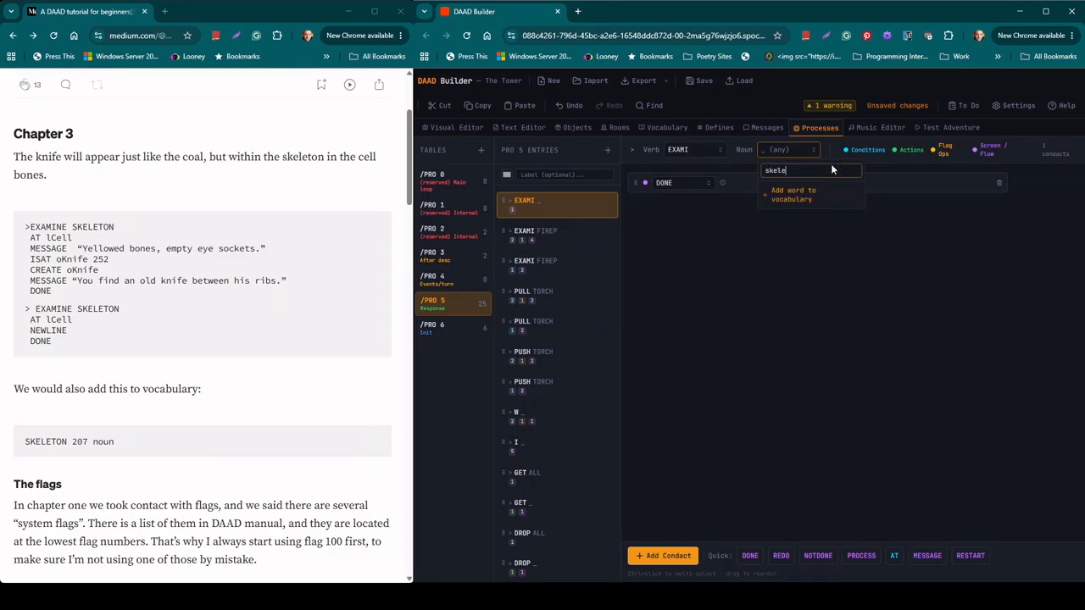
pyautogui.click(807, 195)
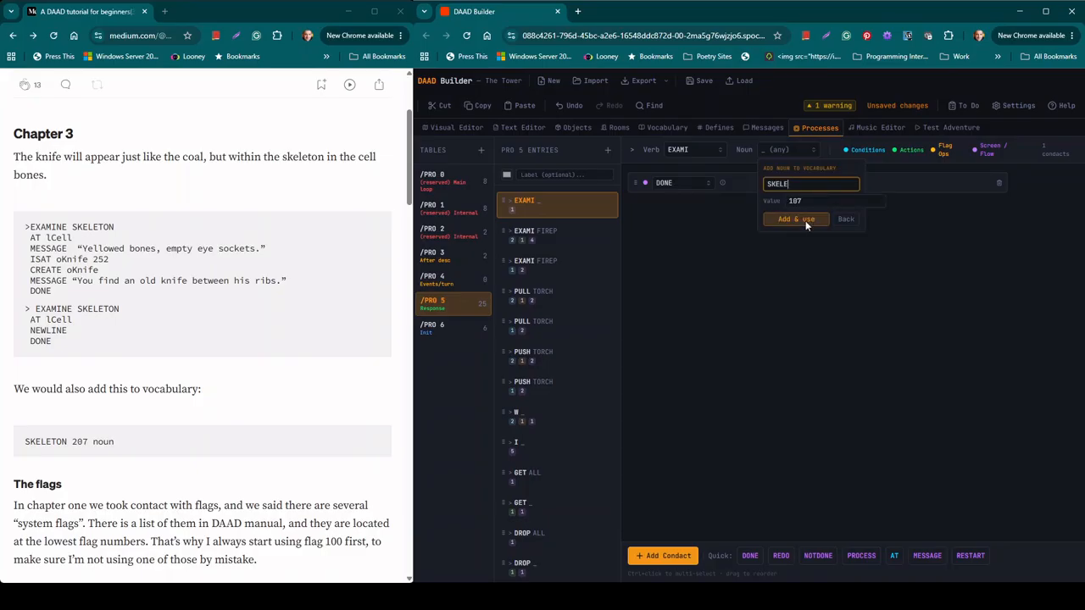
pyautogui.click(806, 220)
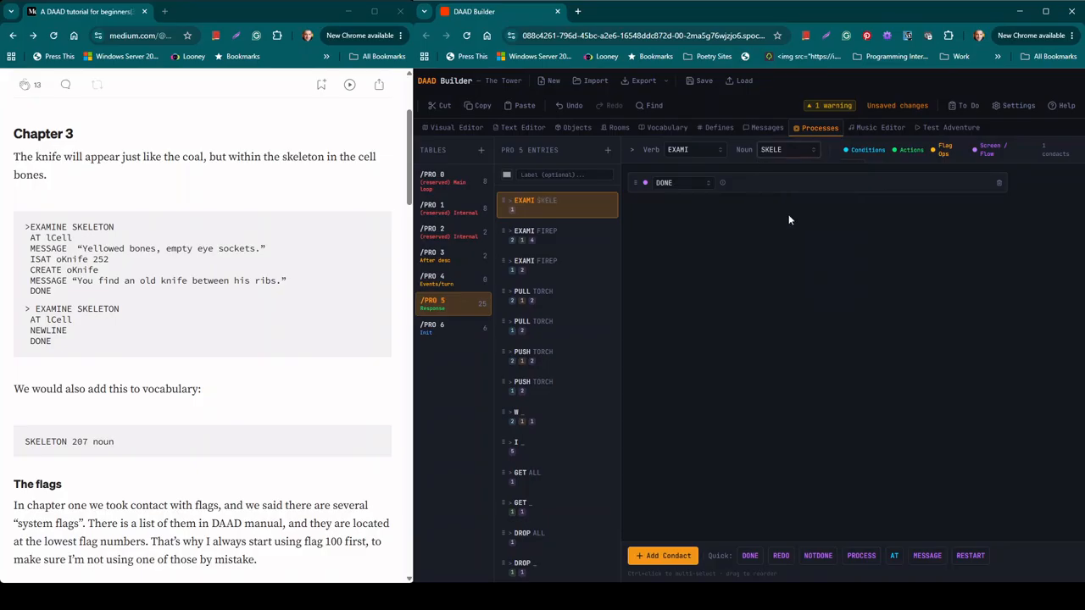
# Change the EXAMI SKELE entry's first condact to AT with location 4 – Cell.
pyautogui.click(687, 184)
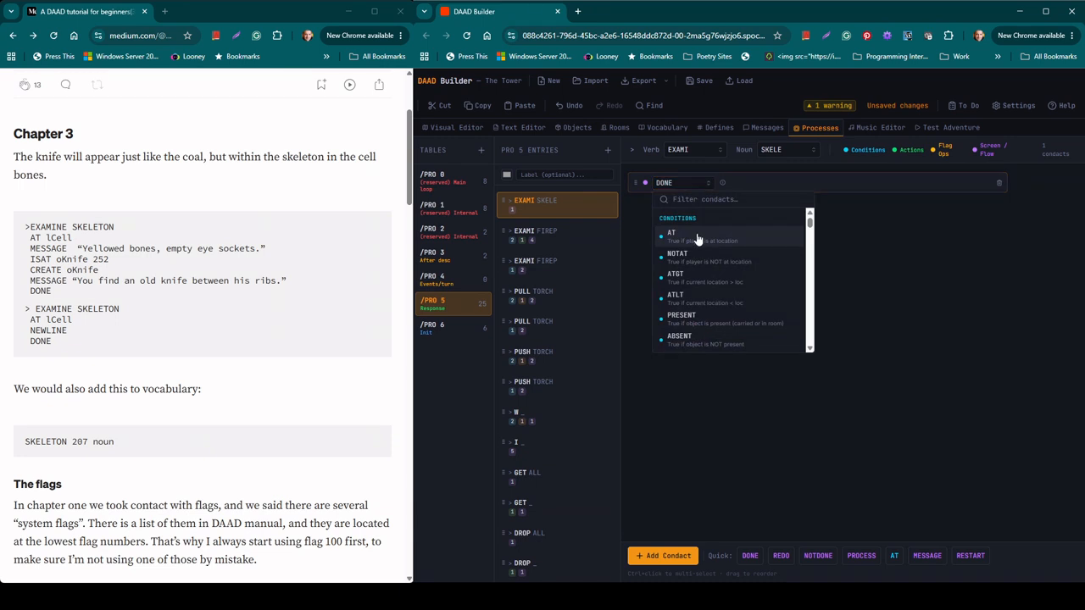
pyautogui.click(697, 239)
pyautogui.click(753, 184)
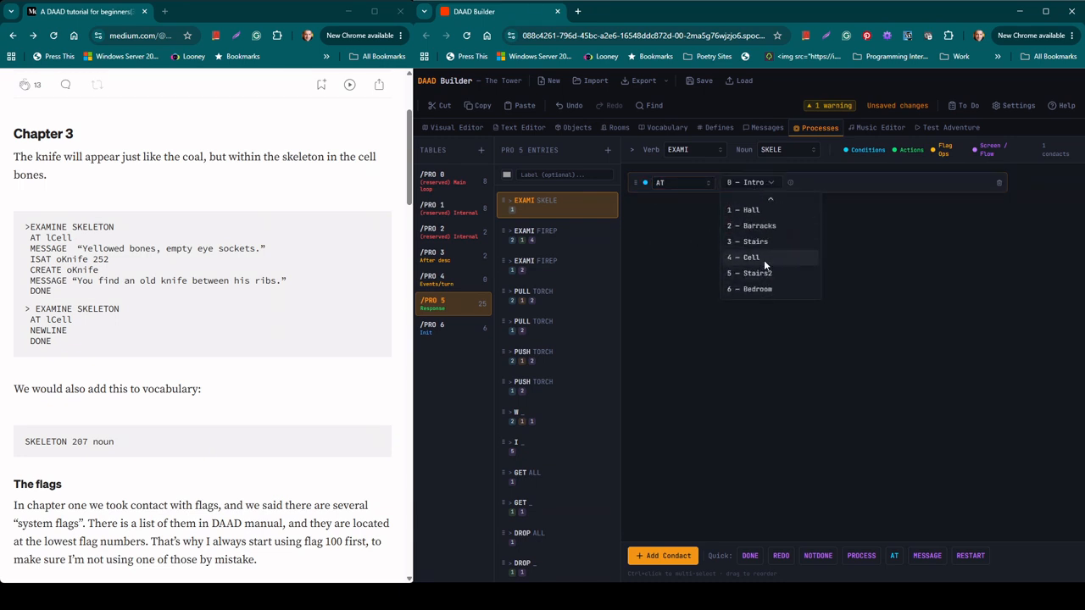
pyautogui.click(764, 259)
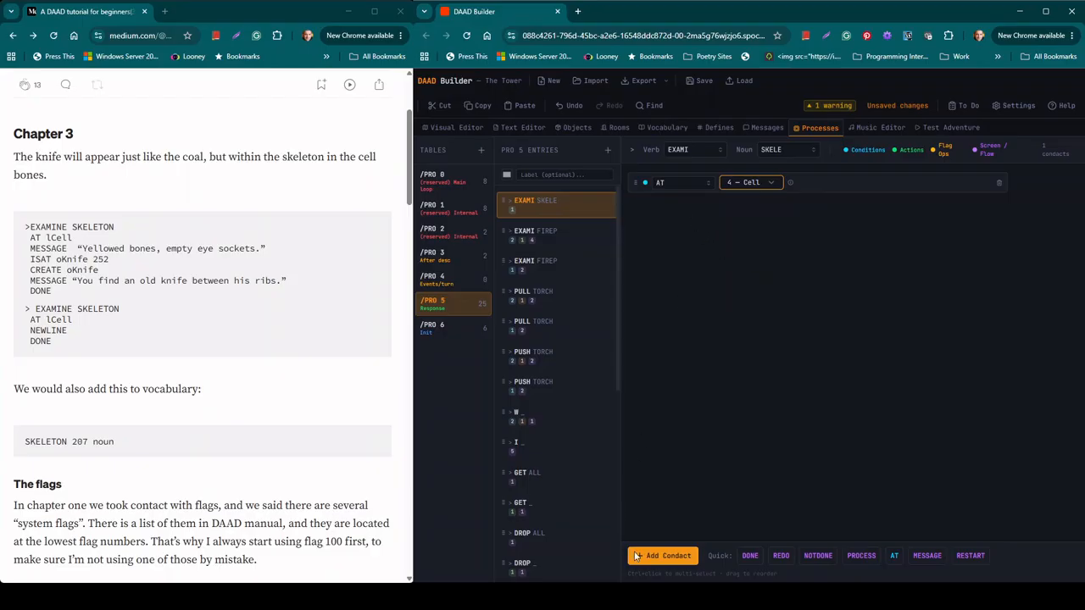
# Add a MESSAGE condact using a new message copied from the tutorial: "Yellowed bones, empty eye sockets.".
pyautogui.click(665, 556)
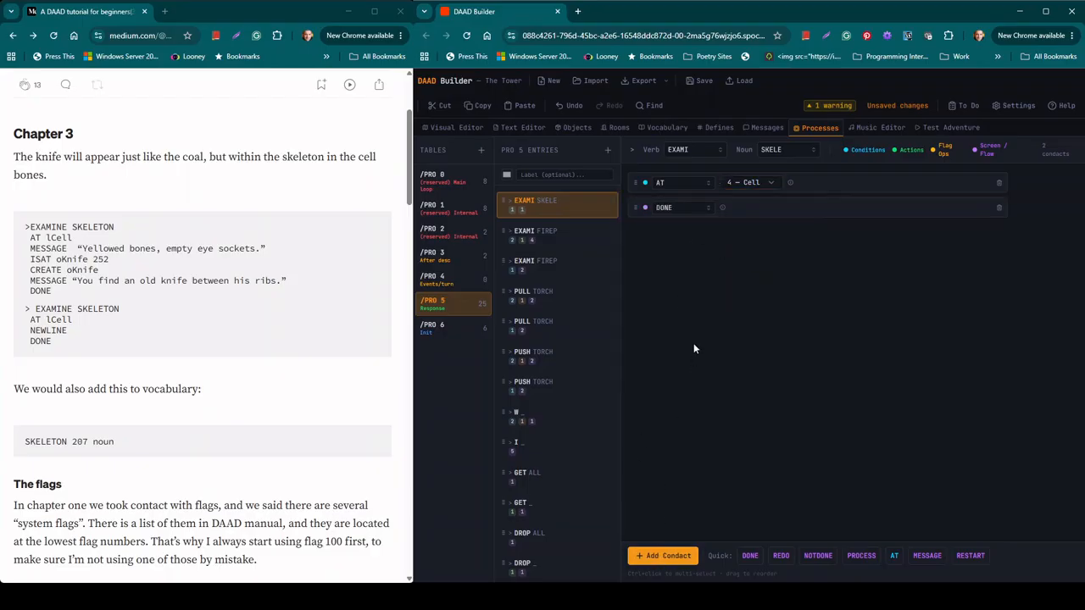
pyautogui.click(682, 208)
pyautogui.write('message')
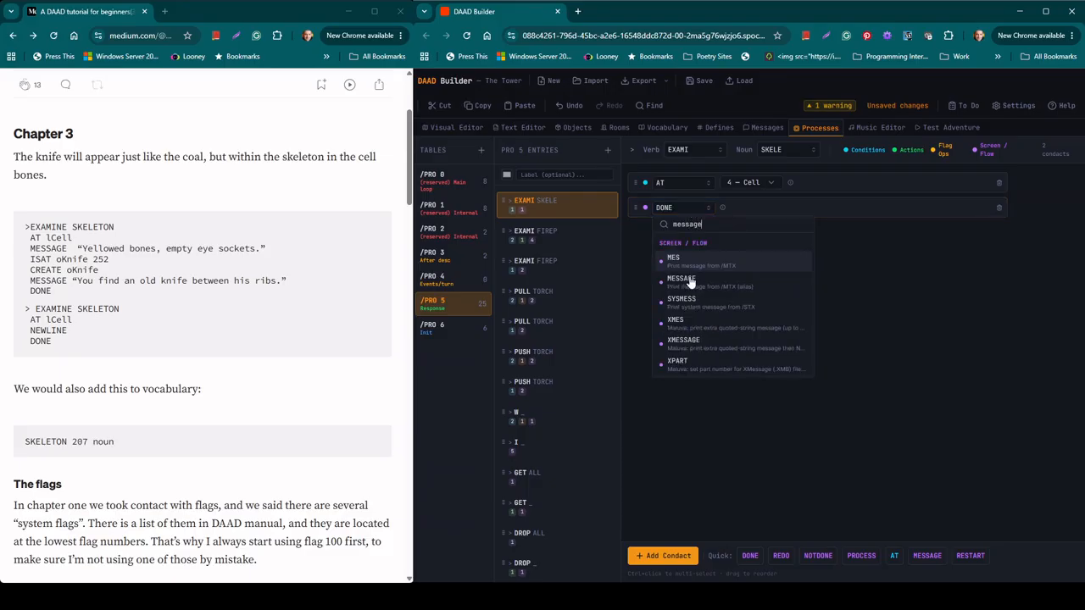
pyautogui.click(684, 281)
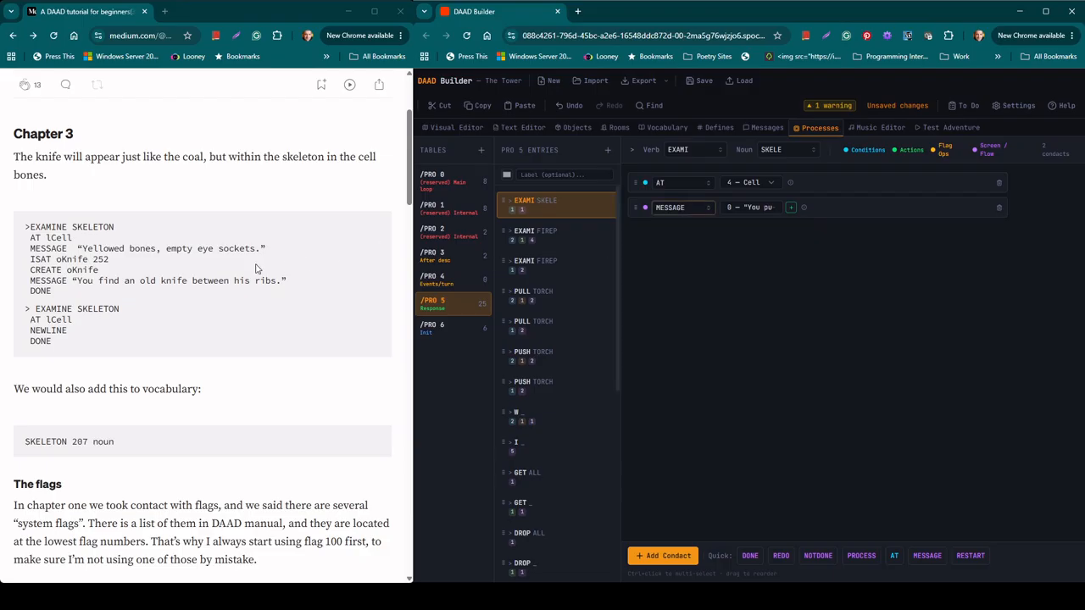
pyautogui.moveTo(259, 248); pyautogui.dragTo(83, 250)
pyautogui.hotkey('ctrl', 'c')
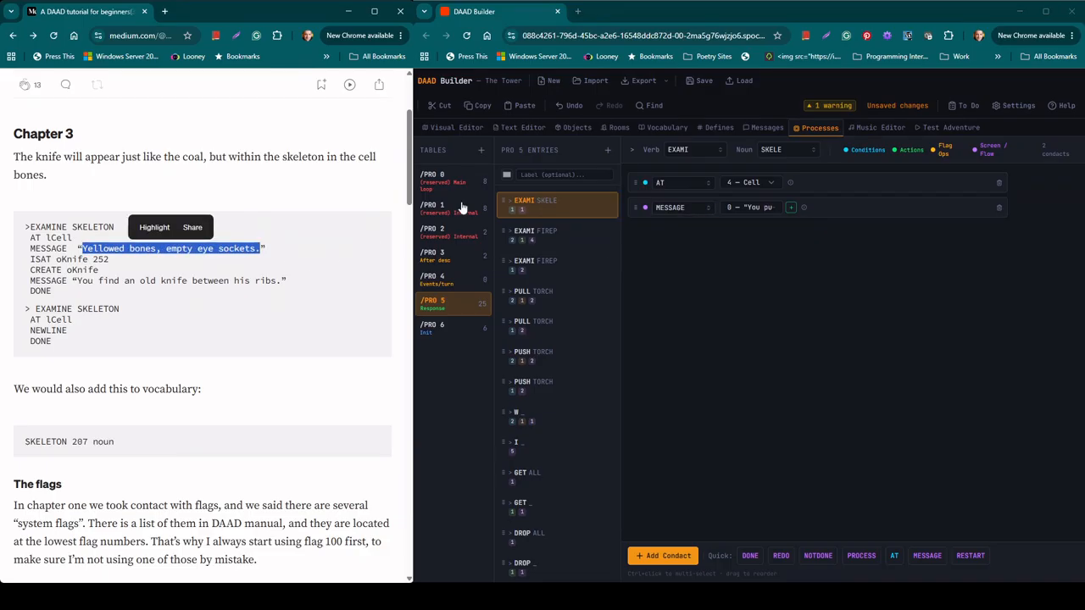
pyautogui.click(791, 207)
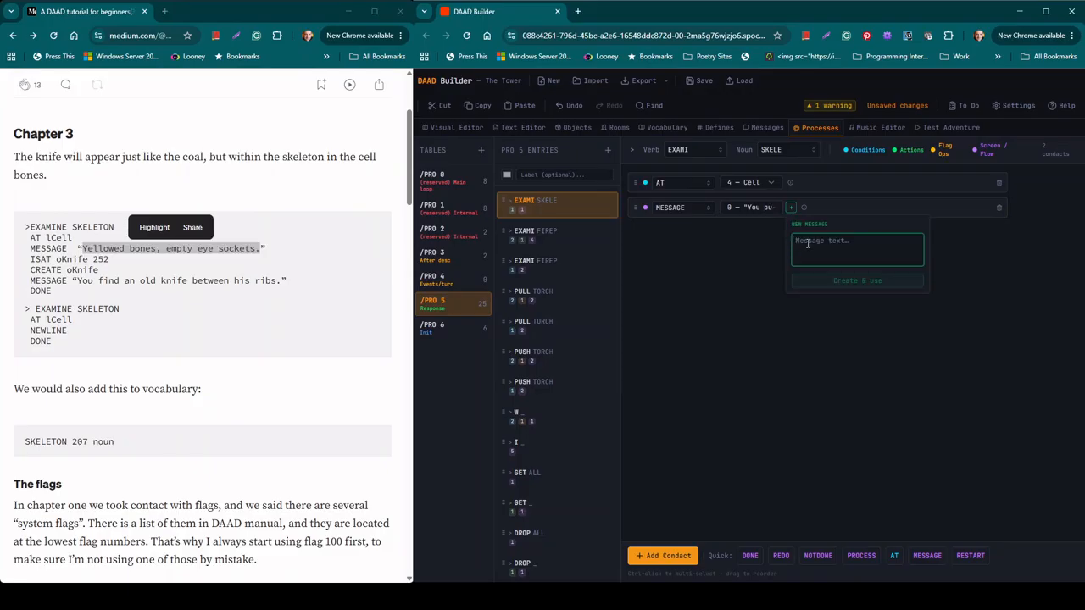
pyautogui.hotkey('ctrl', 'v')
pyautogui.click(834, 279)
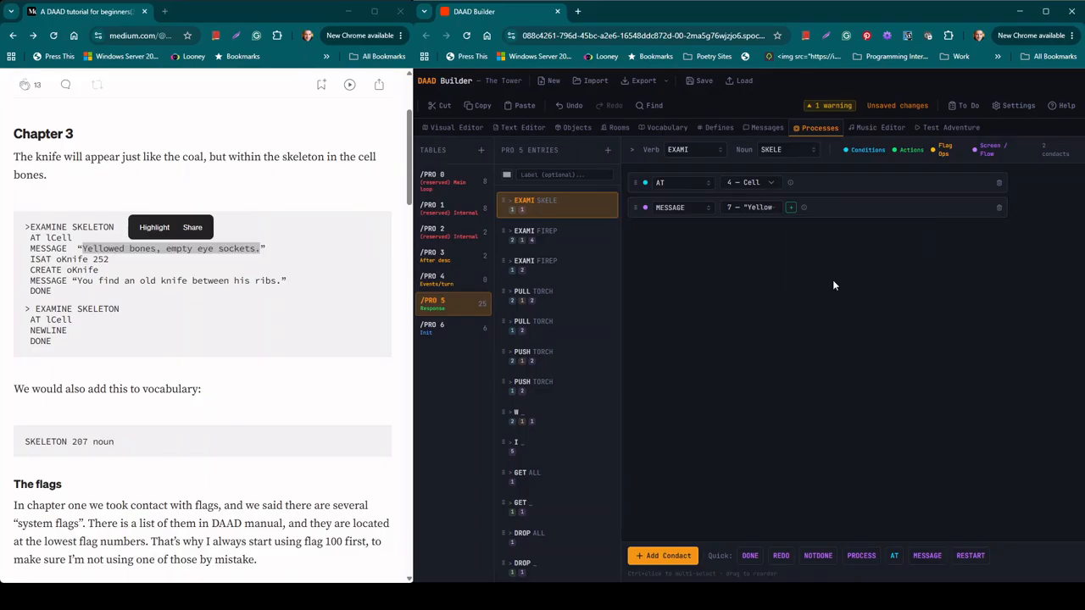
# Add an ISAT condact that checks whether object 4 – Knife is at location 252 (NOT CREATED).
pyautogui.click(684, 553)
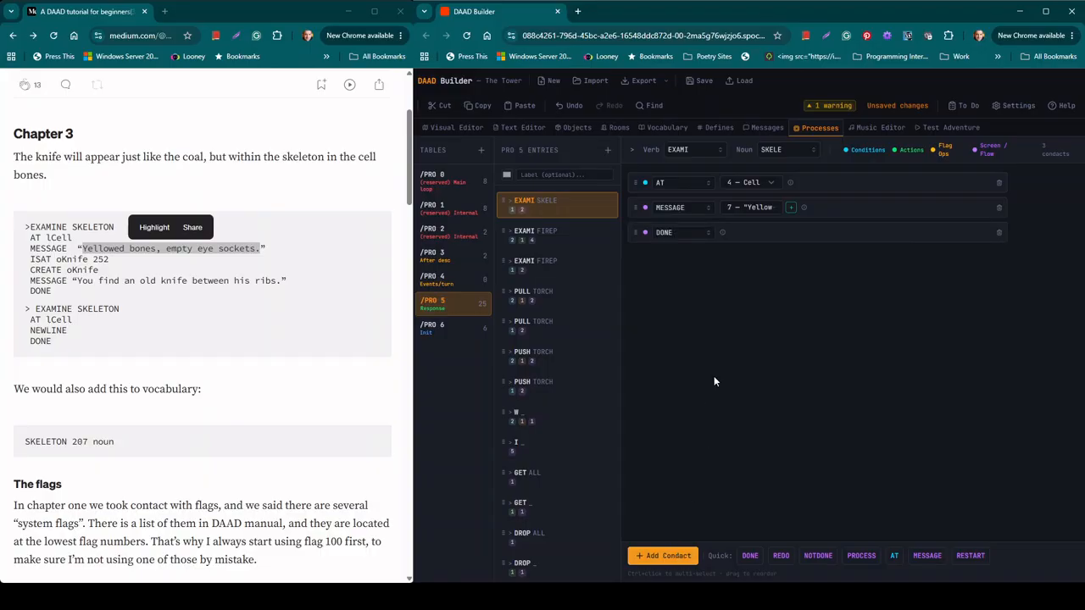
pyautogui.click(690, 235)
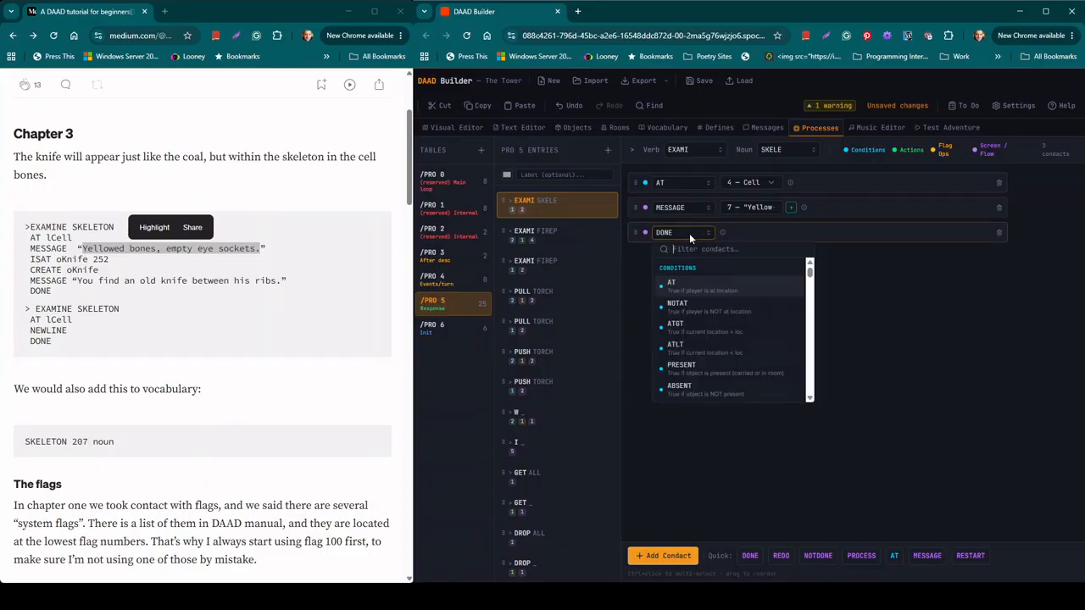
pyautogui.write('isat')
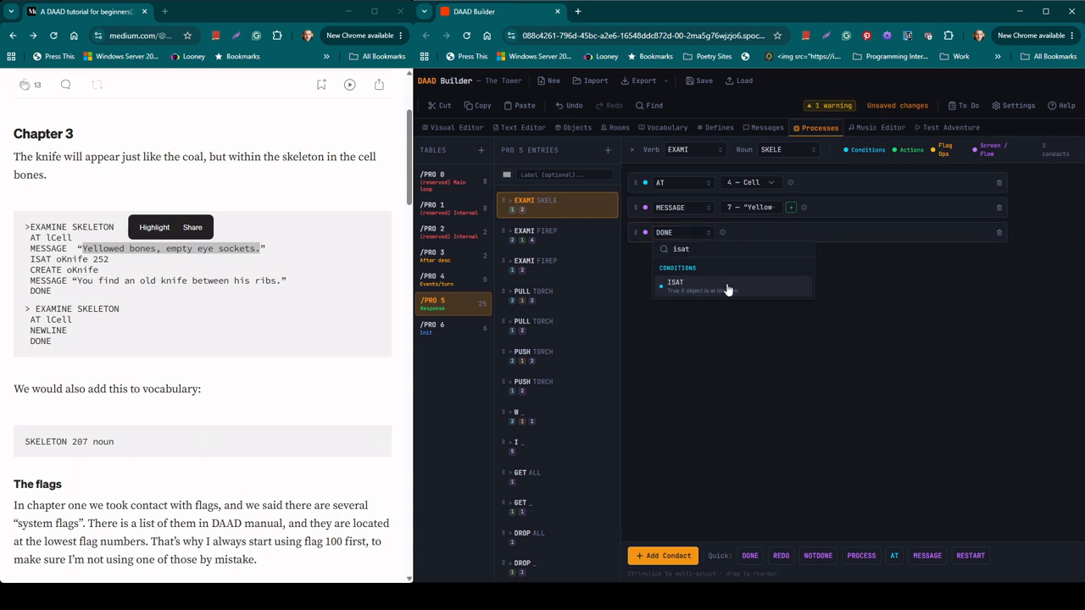
pyautogui.click(728, 287)
pyautogui.click(763, 235)
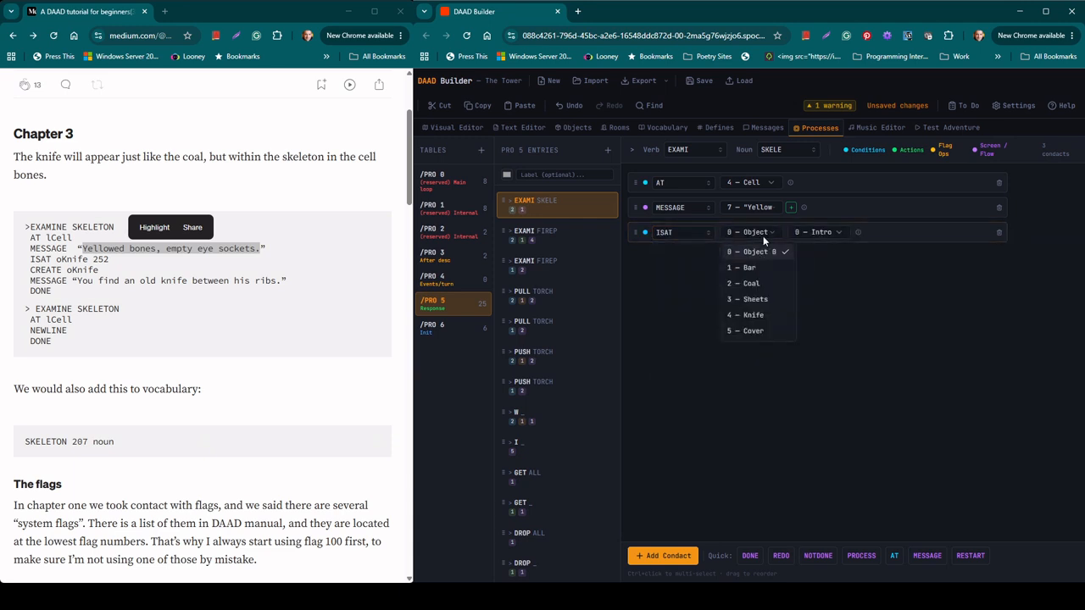
pyautogui.click(757, 314)
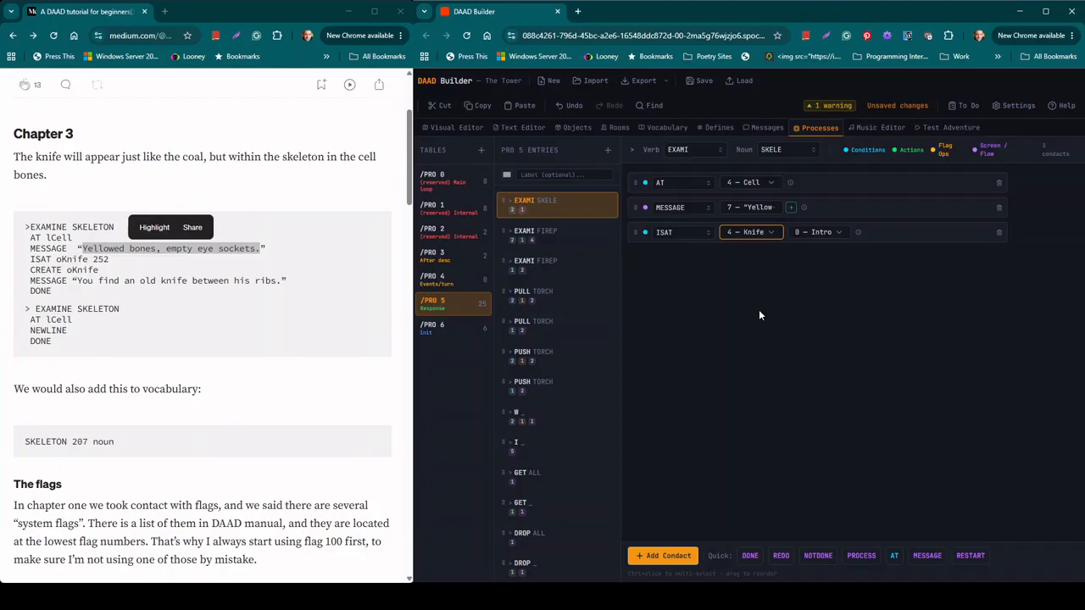
pyautogui.click(841, 233)
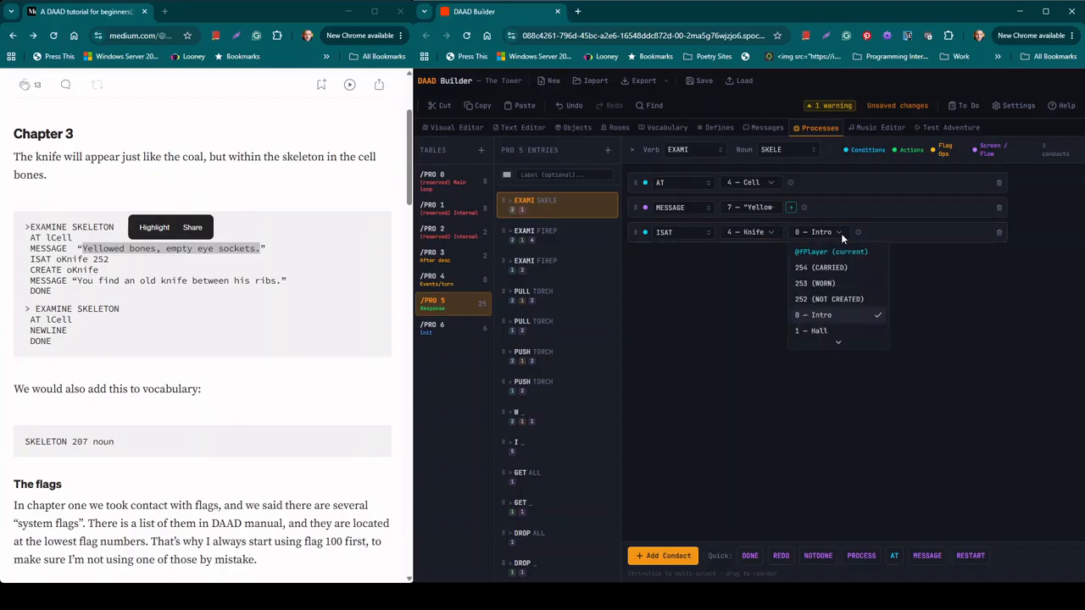
pyautogui.click(839, 302)
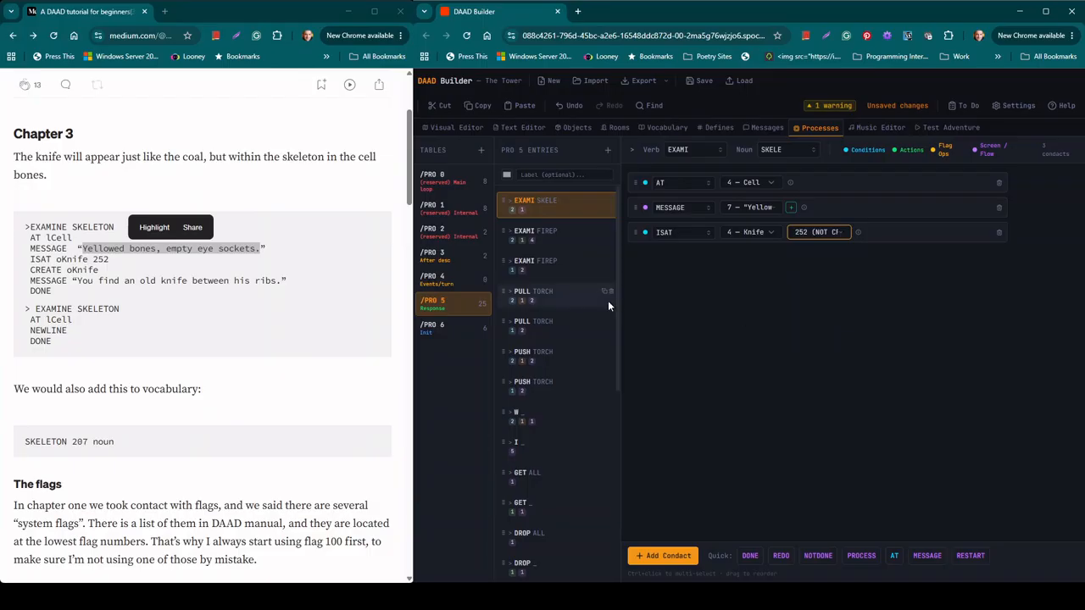
# Add a CREATE condact for object 4 – Knife to the EXAMI SKELE entry.
pyautogui.click(664, 557)
pyautogui.click(691, 257)
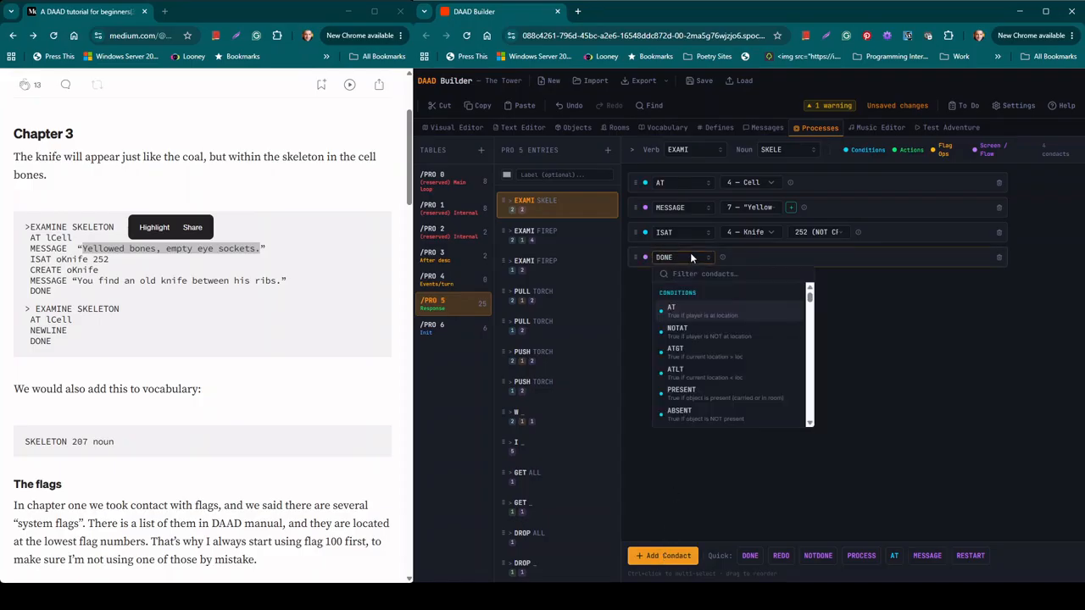
pyautogui.write('create')
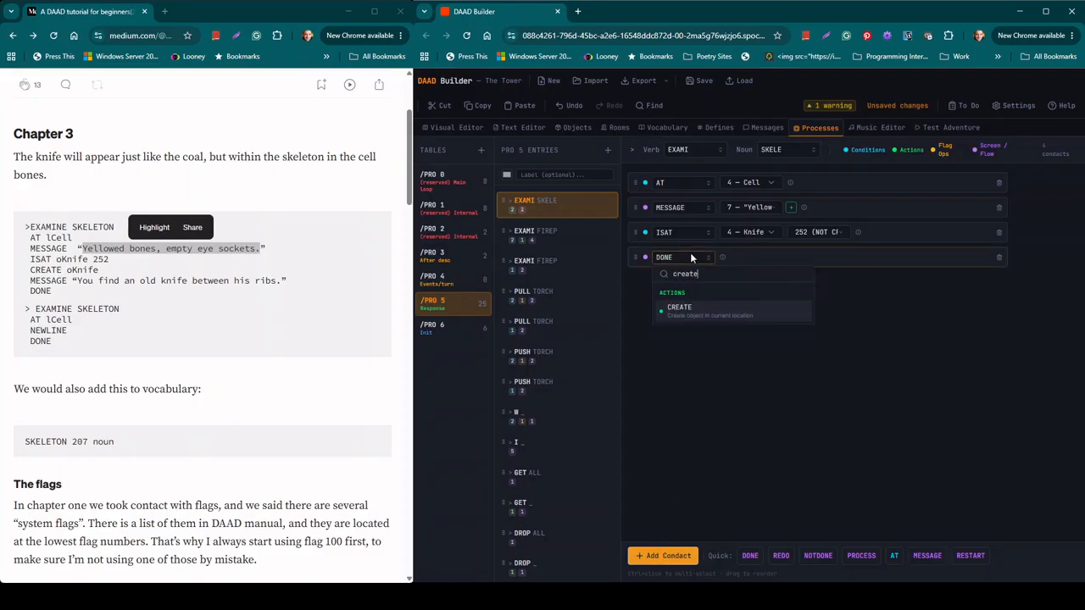
pyautogui.click(696, 311)
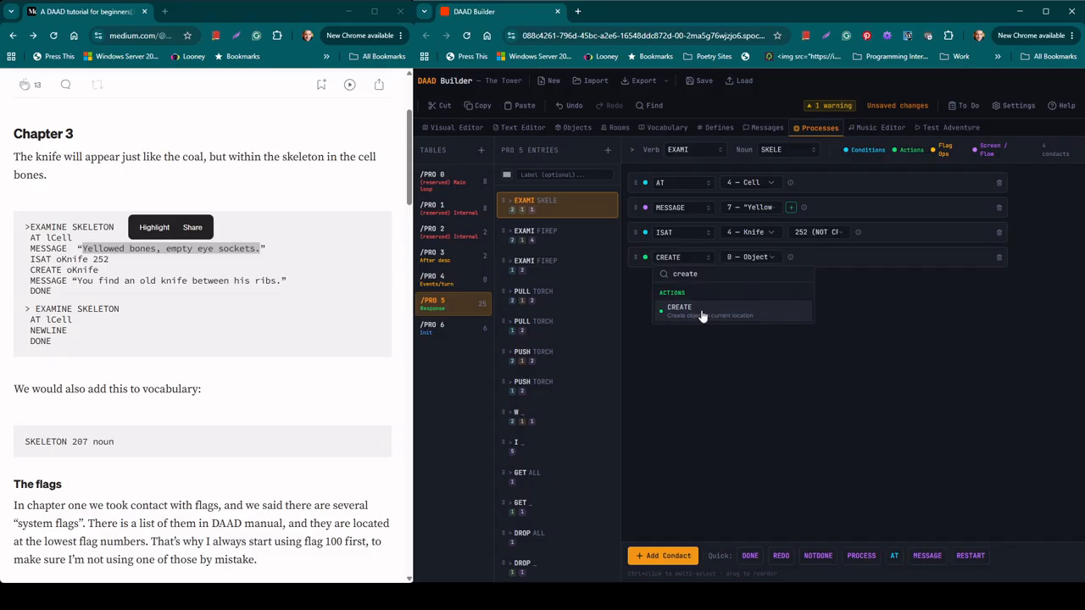
pyautogui.click(764, 258)
pyautogui.click(758, 336)
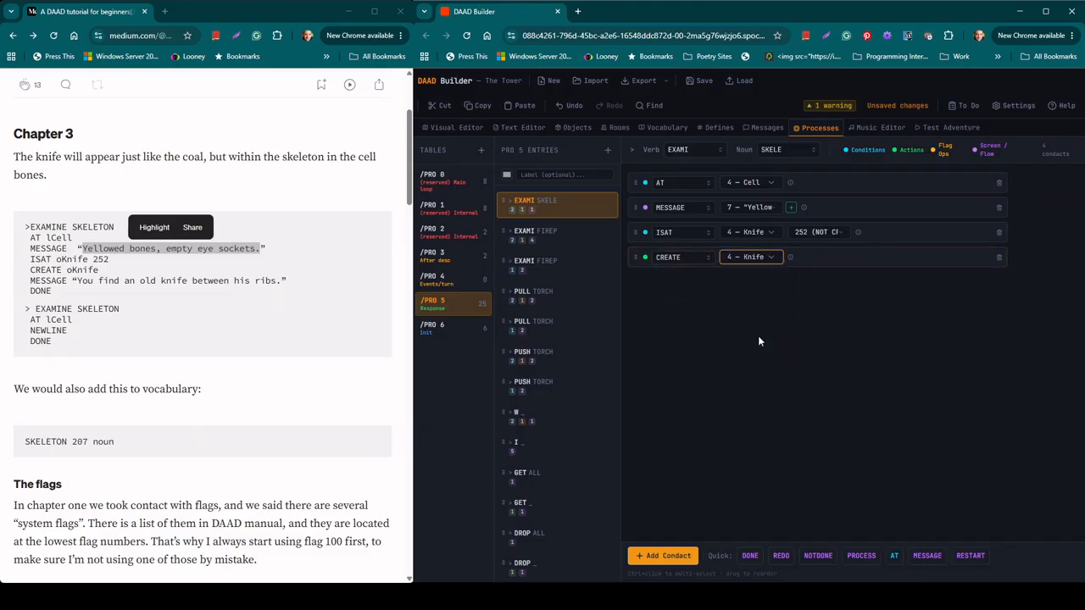
# Add a MESSAGE condact using the new message "You find an old knife between his ribs." copied from the tutorial, and end the entry with DONE.
pyautogui.click(668, 558)
pyautogui.click(701, 284)
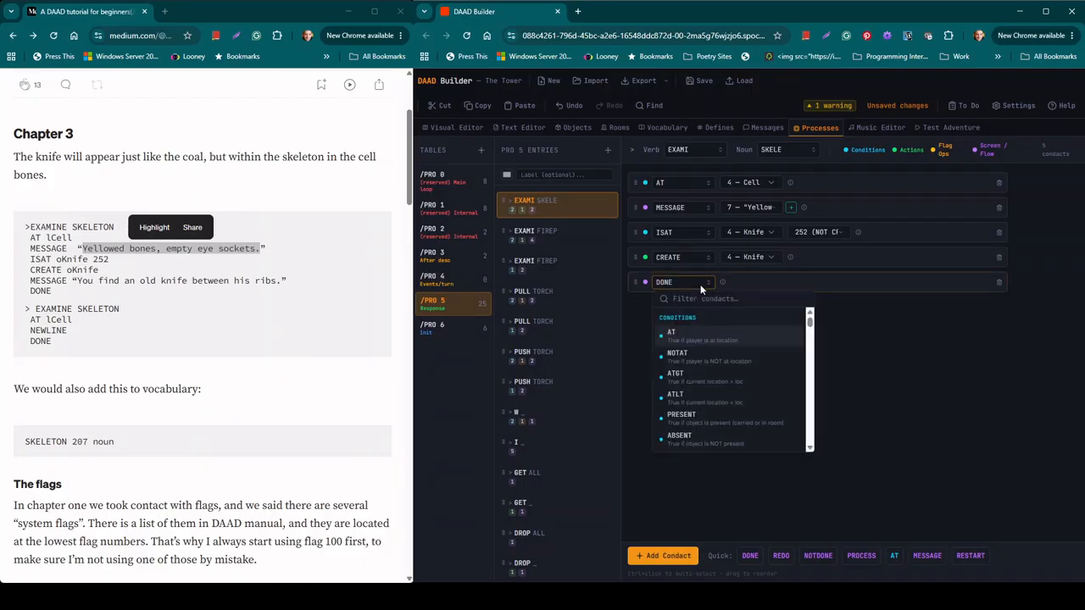
pyautogui.write('message')
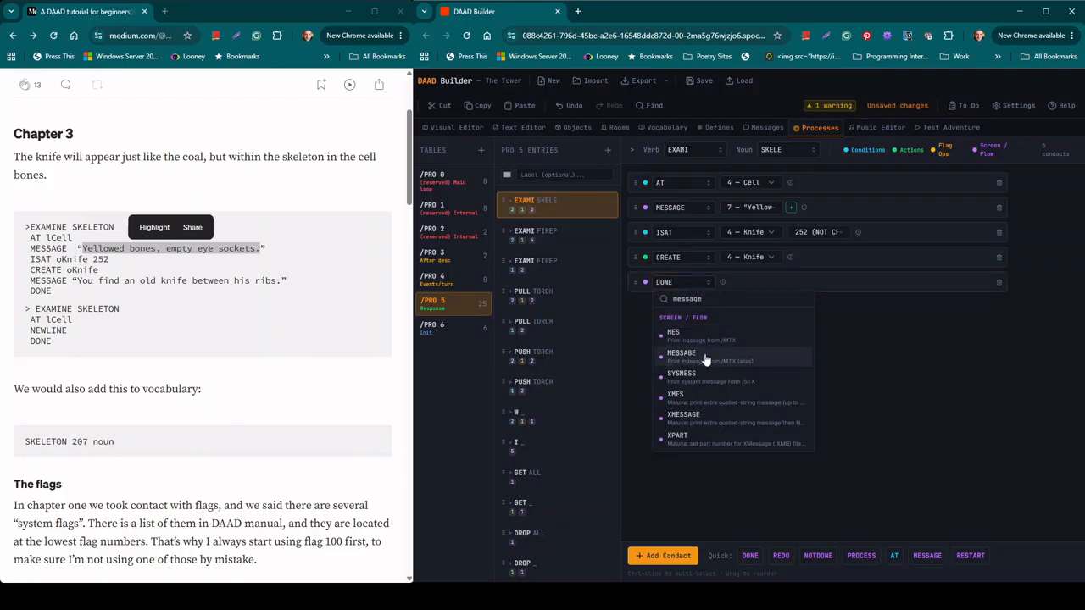
pyautogui.click(709, 356)
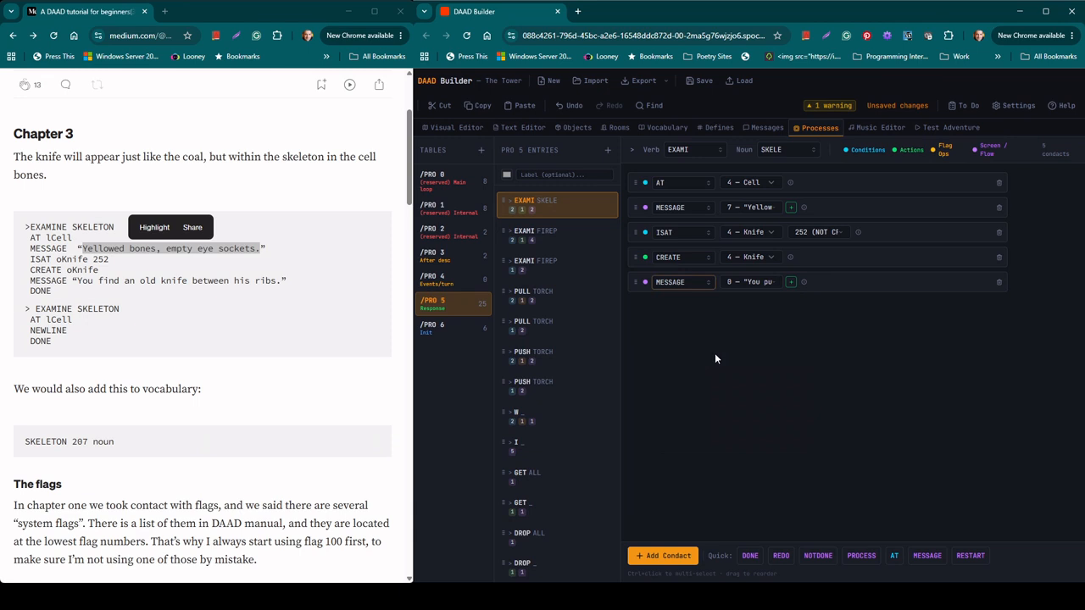
pyautogui.moveTo(283, 281); pyautogui.dragTo(78, 281)
pyautogui.hotkey('ctrl', 'c')
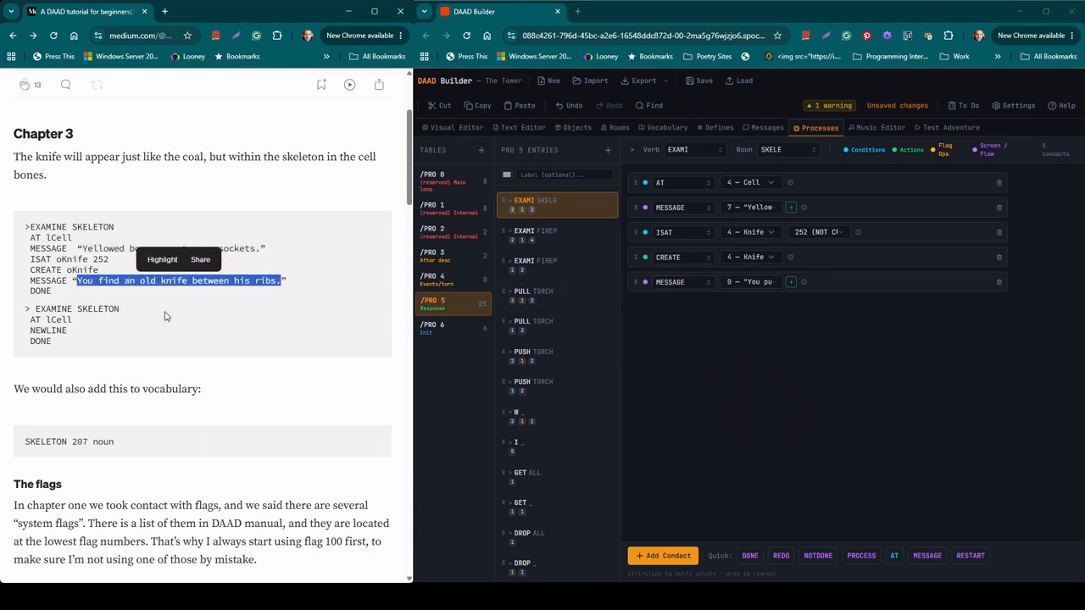
pyautogui.click(791, 282)
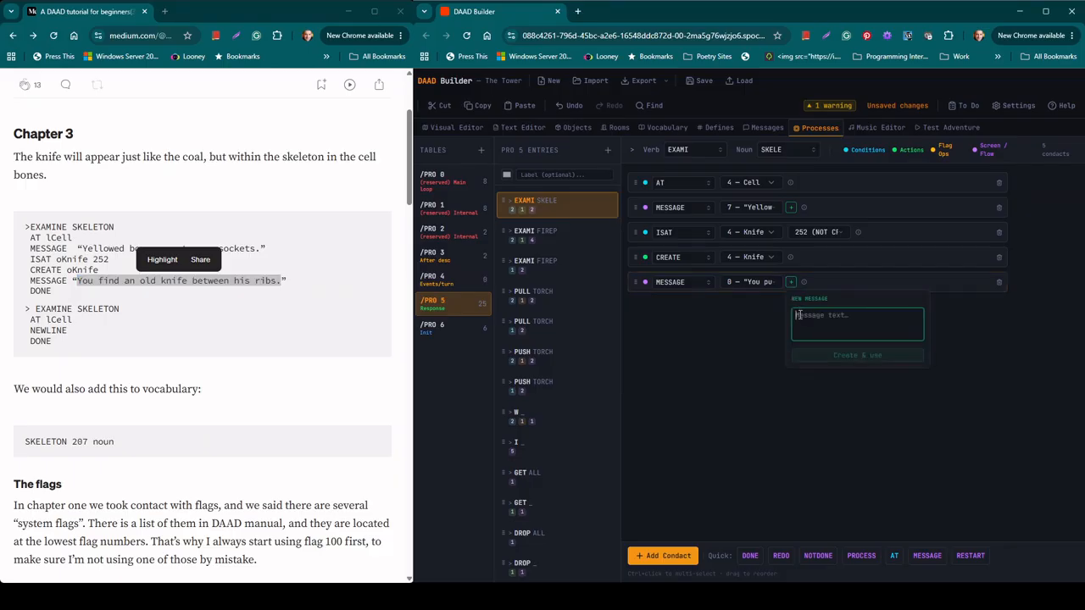
pyautogui.hotkey('ctrl', 'v')
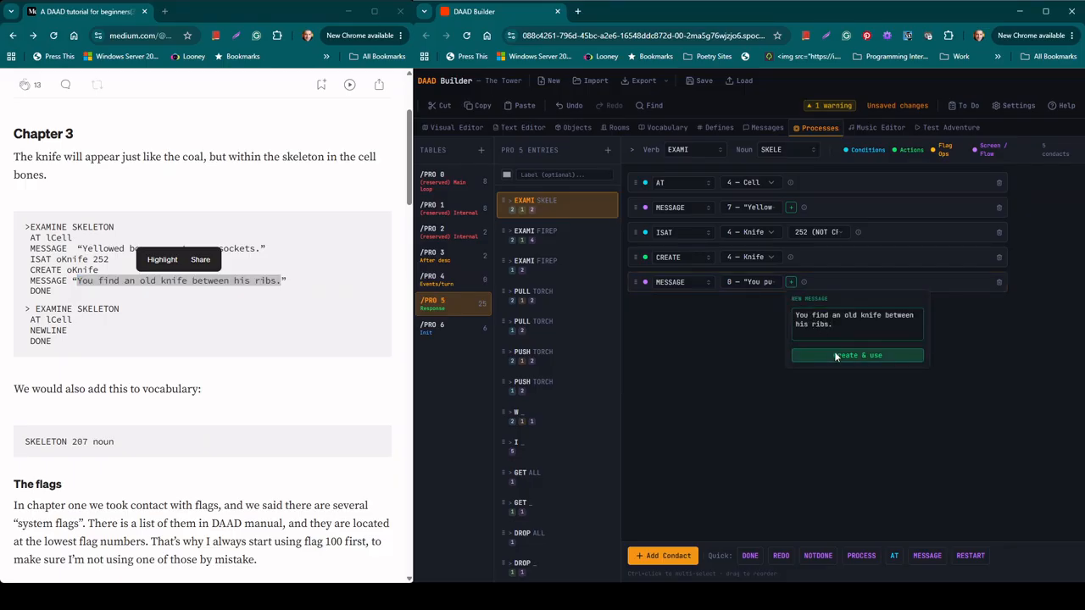
pyautogui.click(834, 356)
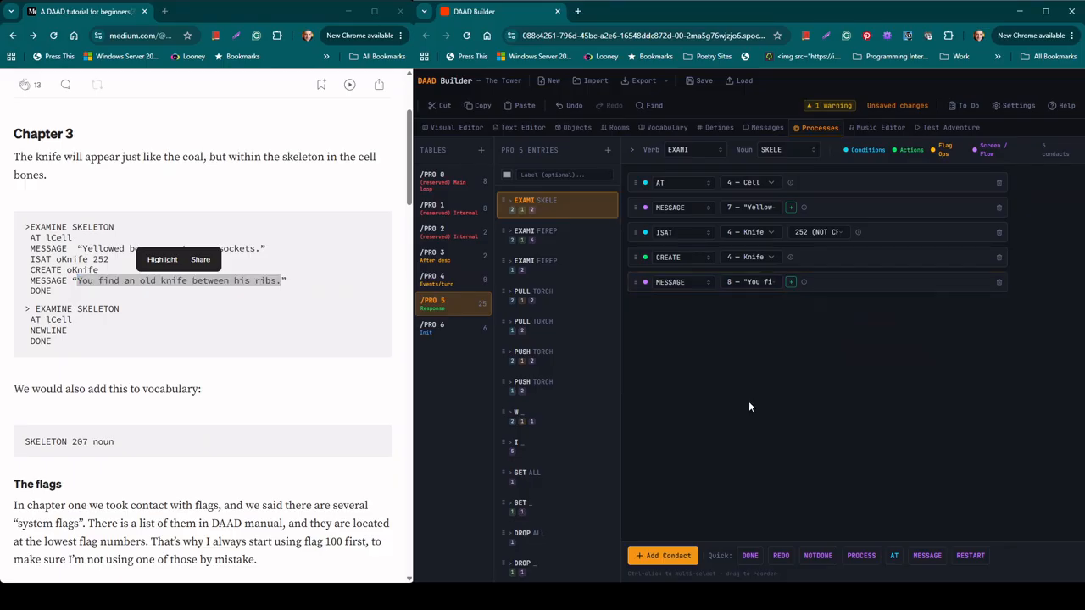
pyautogui.click(750, 556)
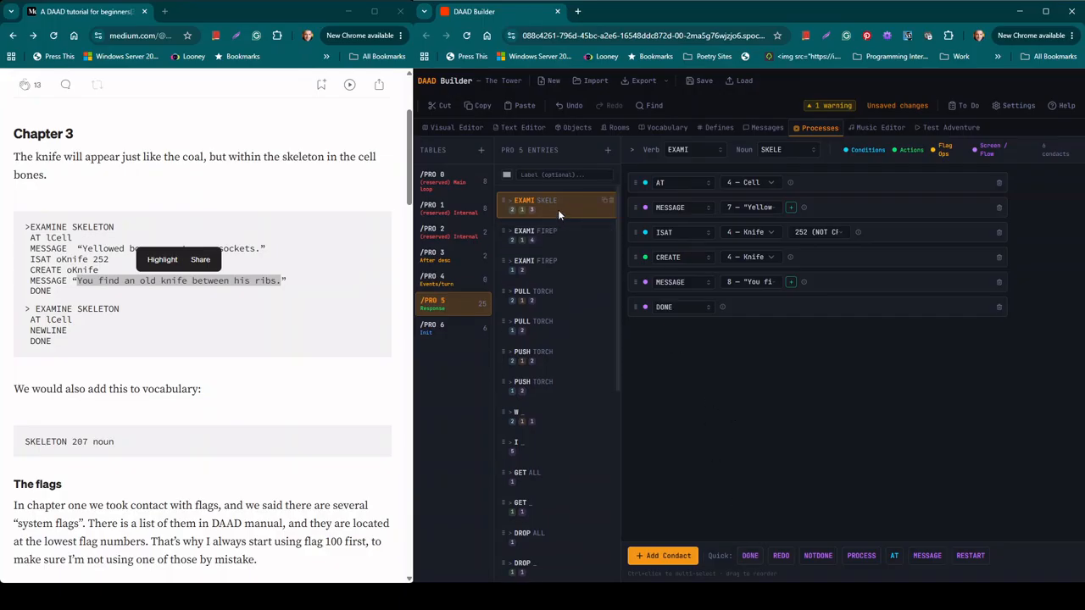
# Duplicate the EXAMI SKELE entry and delete the copy's "Yellowed bones" MESSAGE, ISAT and CREATE condacts.
pyautogui.moveTo(548, 221)
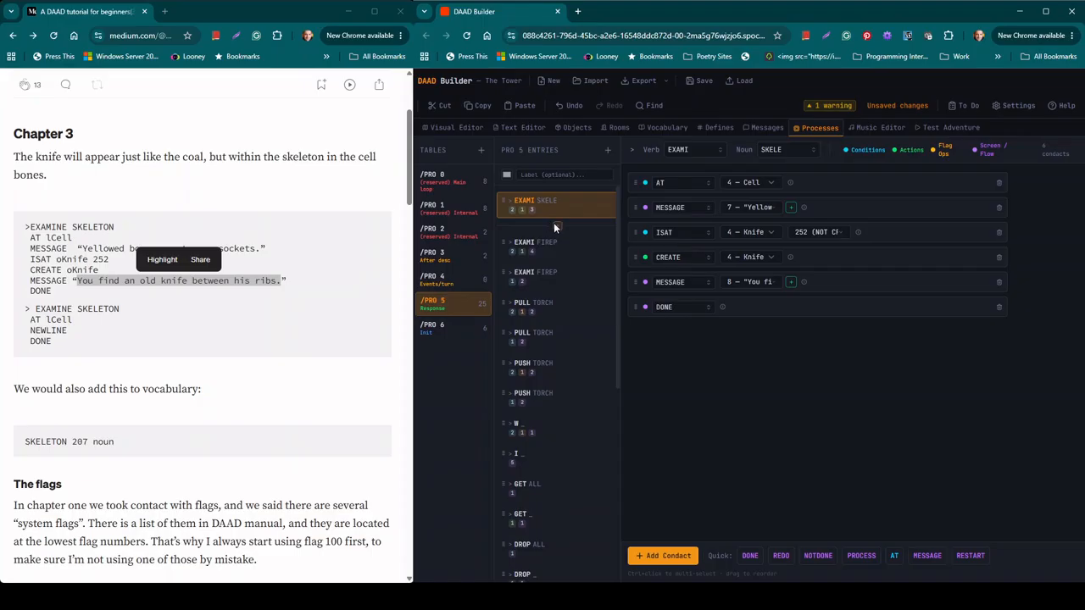
pyautogui.click(603, 201)
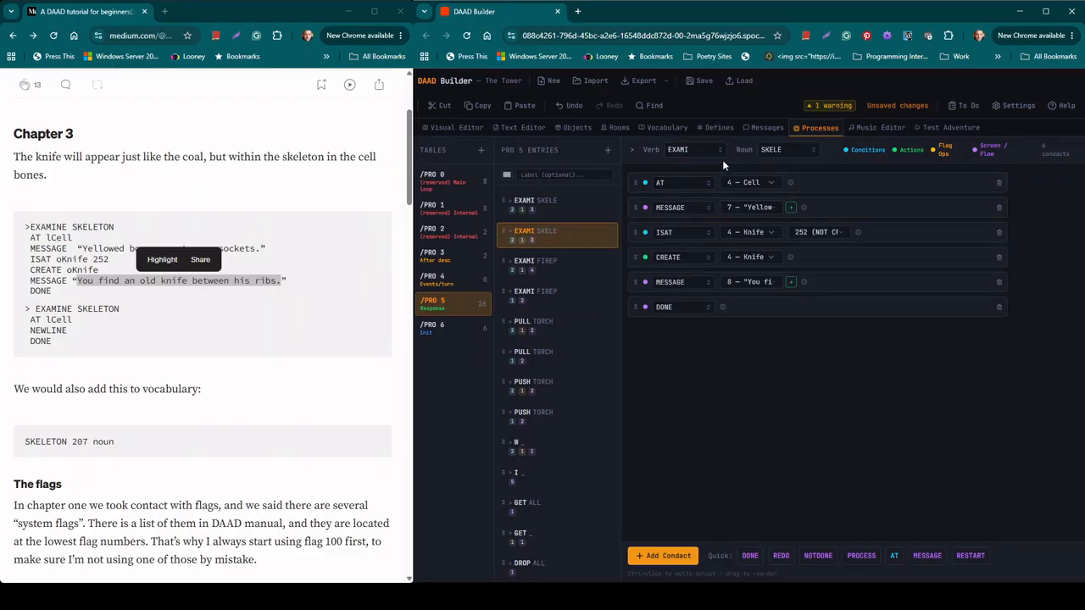
pyautogui.click(1001, 209)
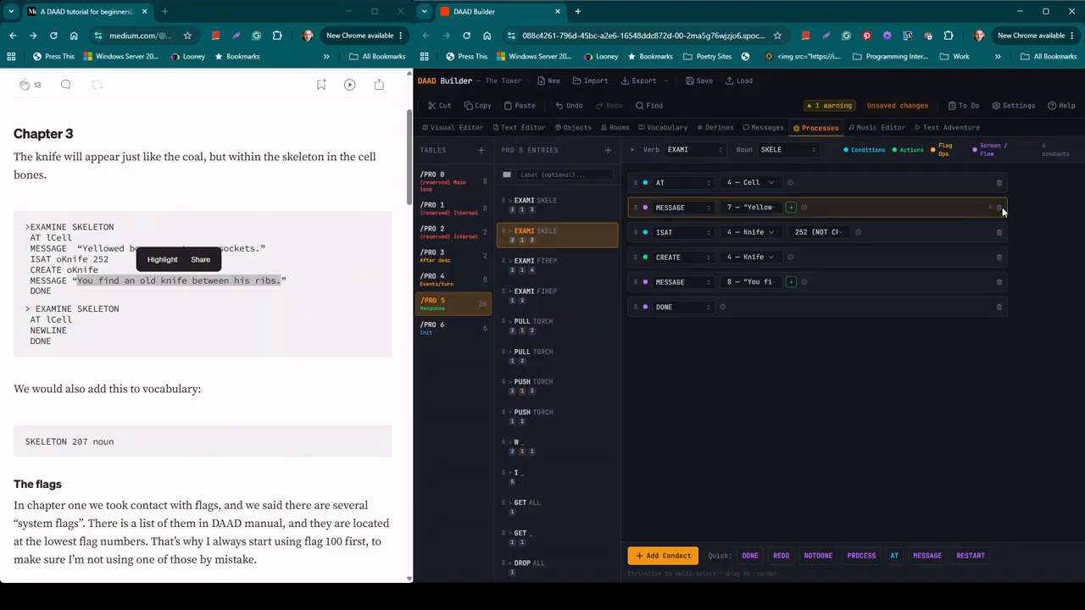
pyautogui.click(1001, 209)
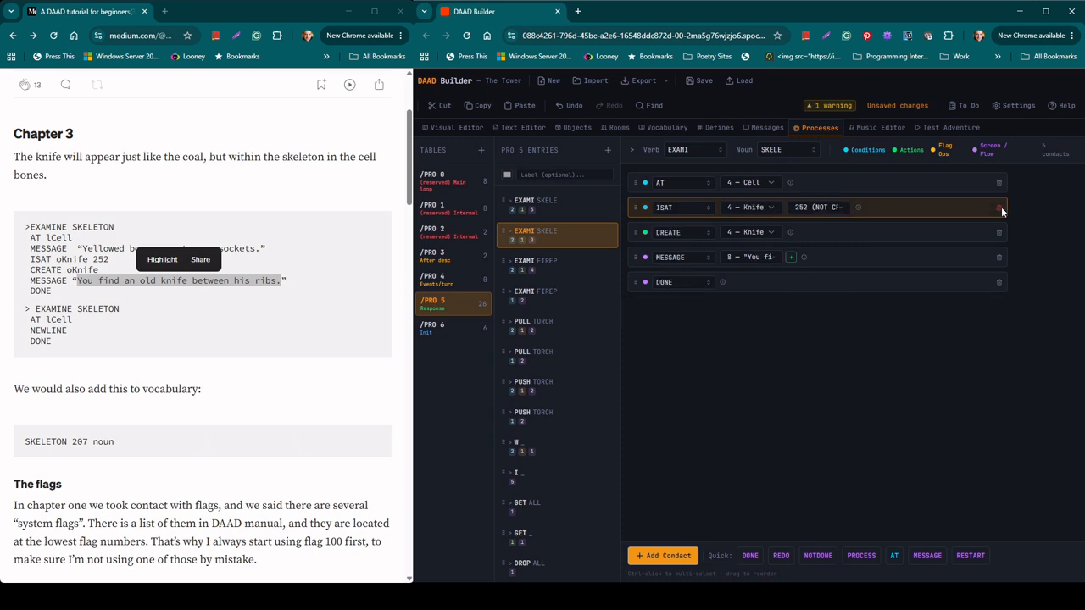
pyautogui.click(1001, 209)
pyautogui.click(1001, 209)
pyautogui.click(1001, 210)
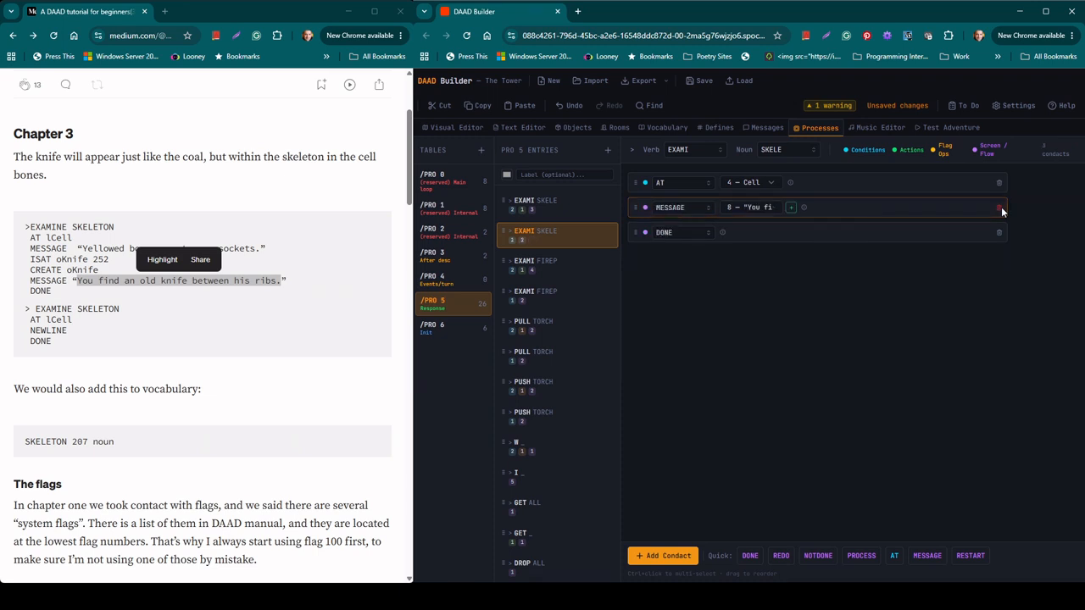
# Change the remaining MESSAGE condact in the duplicated EXAMI SKELE entry to NEWLINE.
pyautogui.click(699, 208)
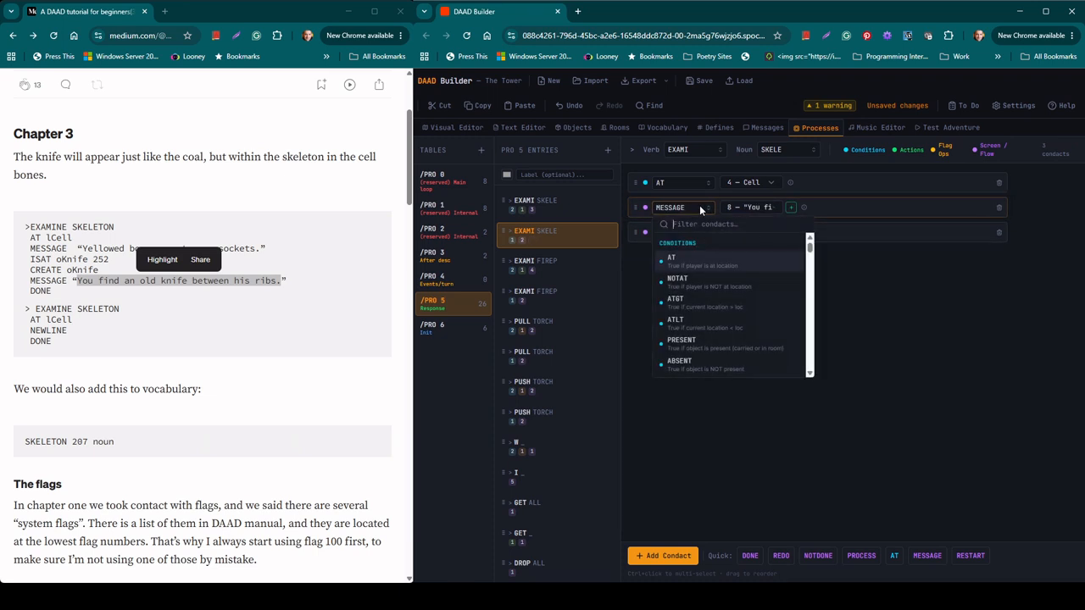
pyautogui.write('new')
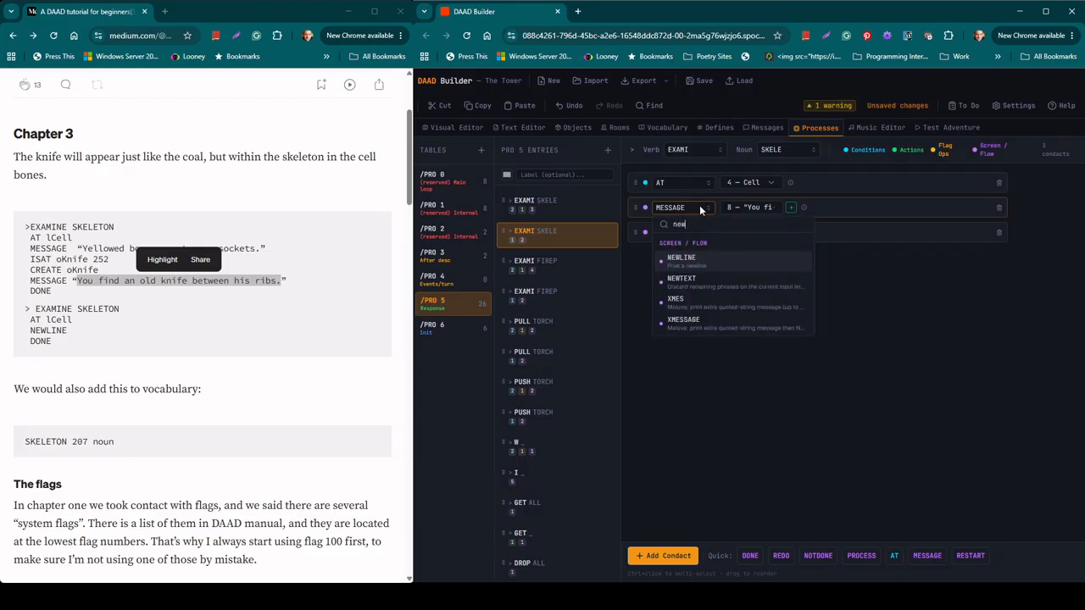
pyautogui.click(707, 261)
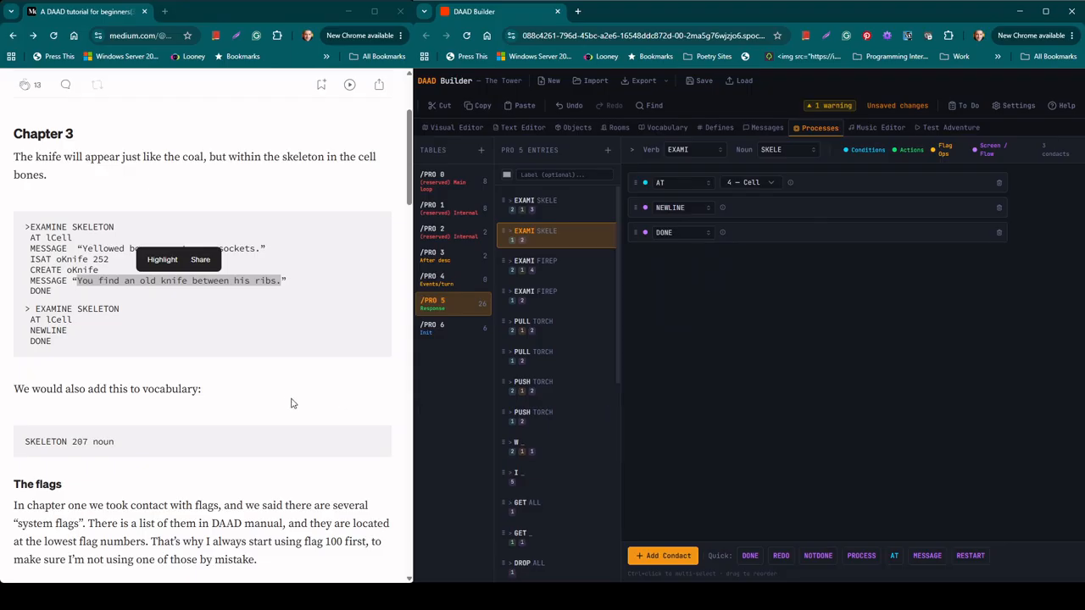
# Read the rest of tutorial chapter 3 on vocabulary, flags and indirection, and open chapter 4.
pyautogui.scroll(-1, 266, 433)
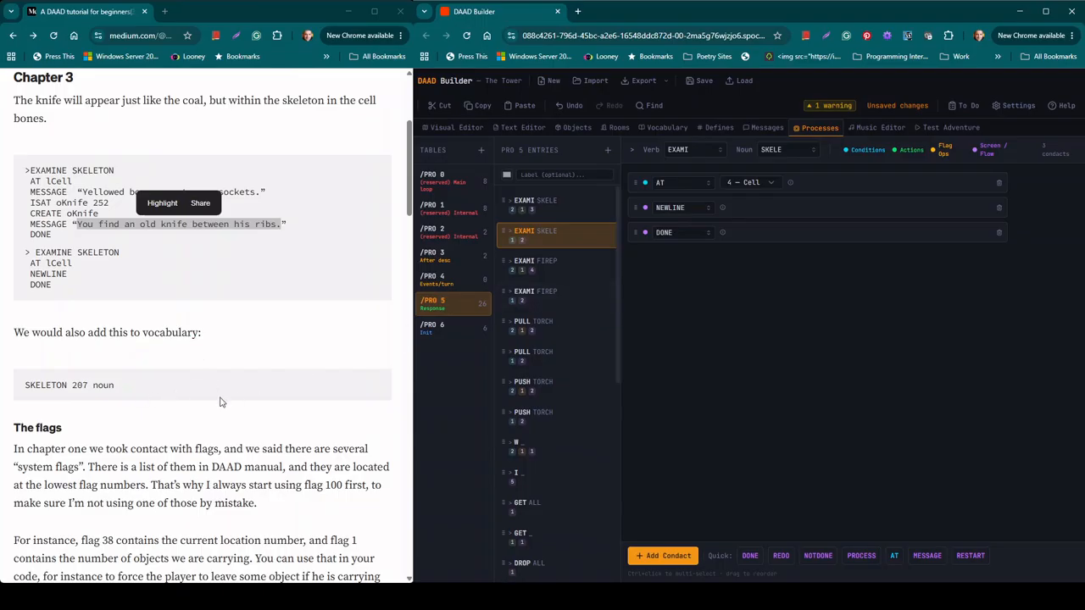
pyautogui.scroll(-2, 208, 405)
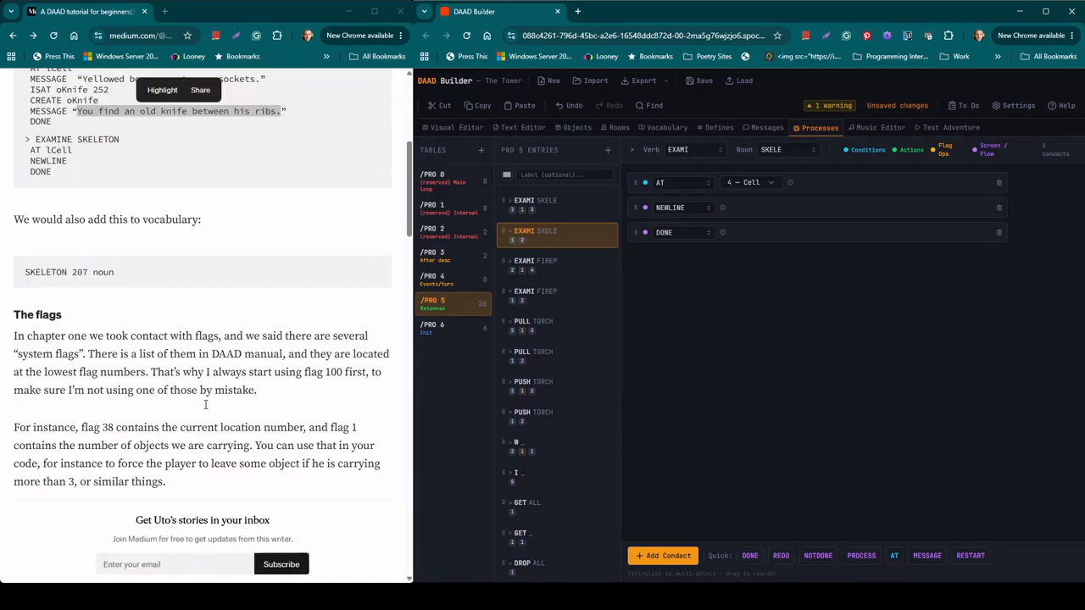
pyautogui.scroll(-3, 205, 406)
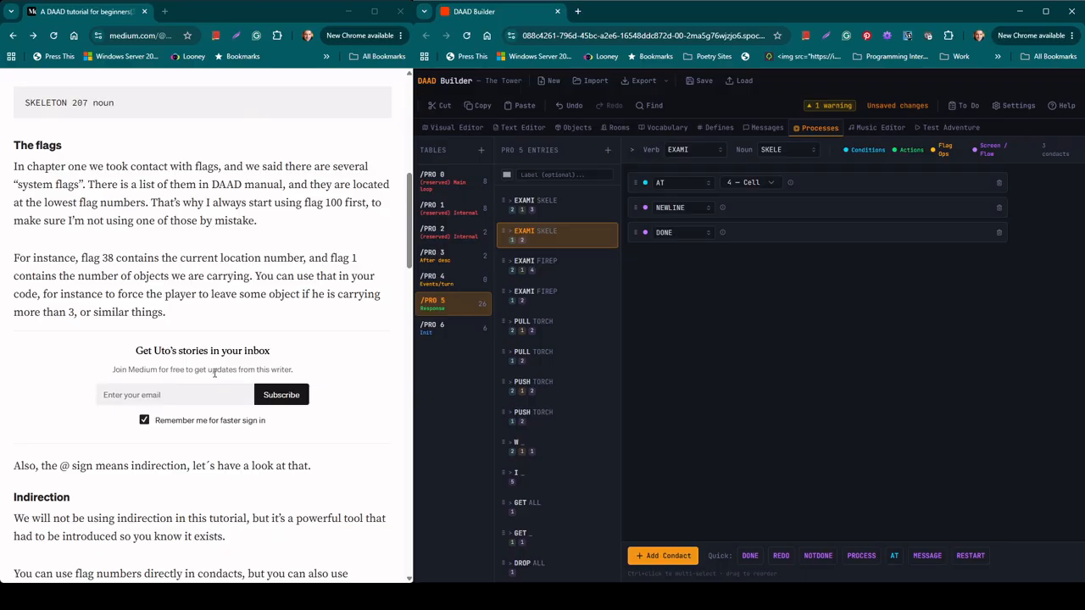
pyautogui.scroll(-3, 215, 373)
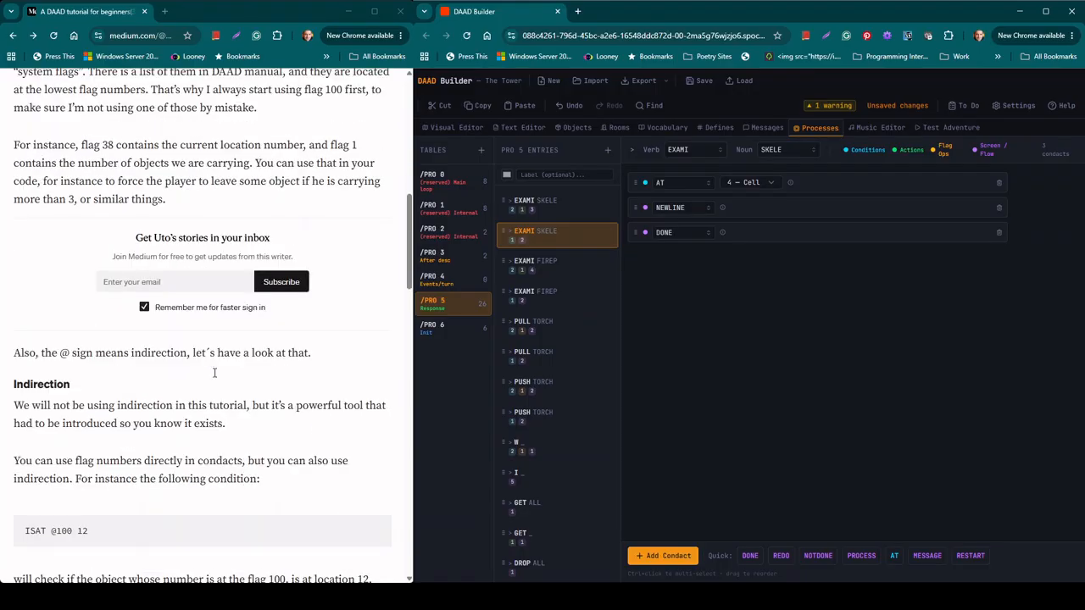
pyautogui.scroll(-2, 214, 373)
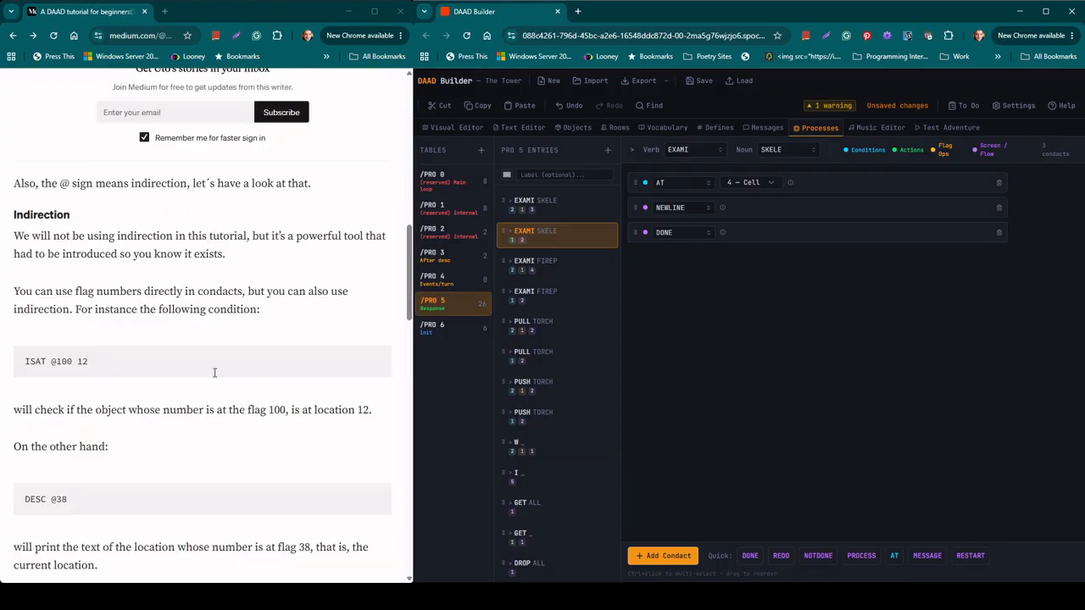
pyautogui.scroll(-1, 215, 373)
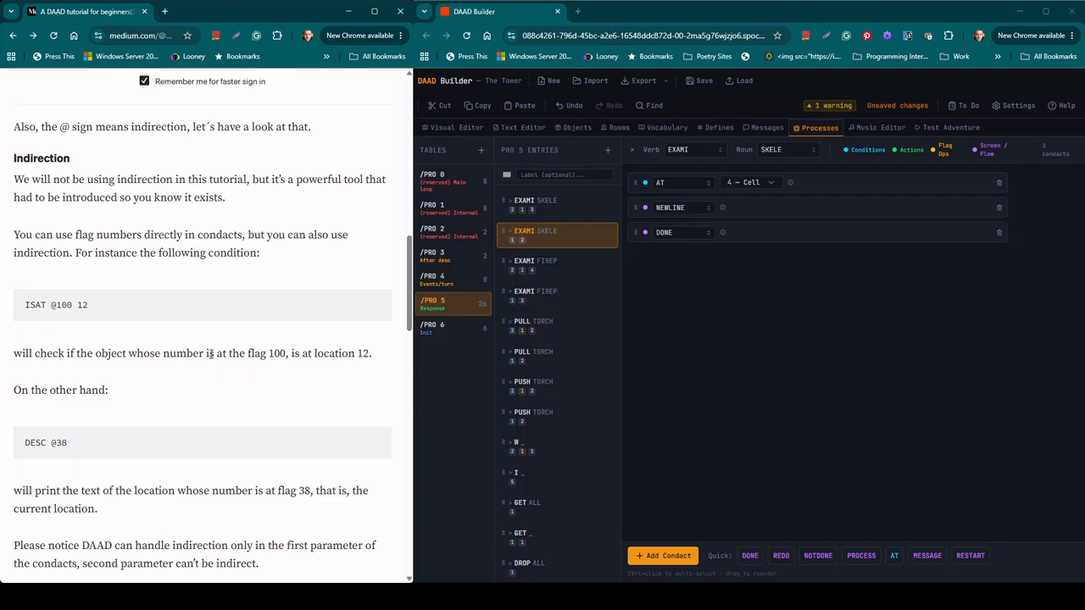
pyautogui.scroll(-2, 211, 356)
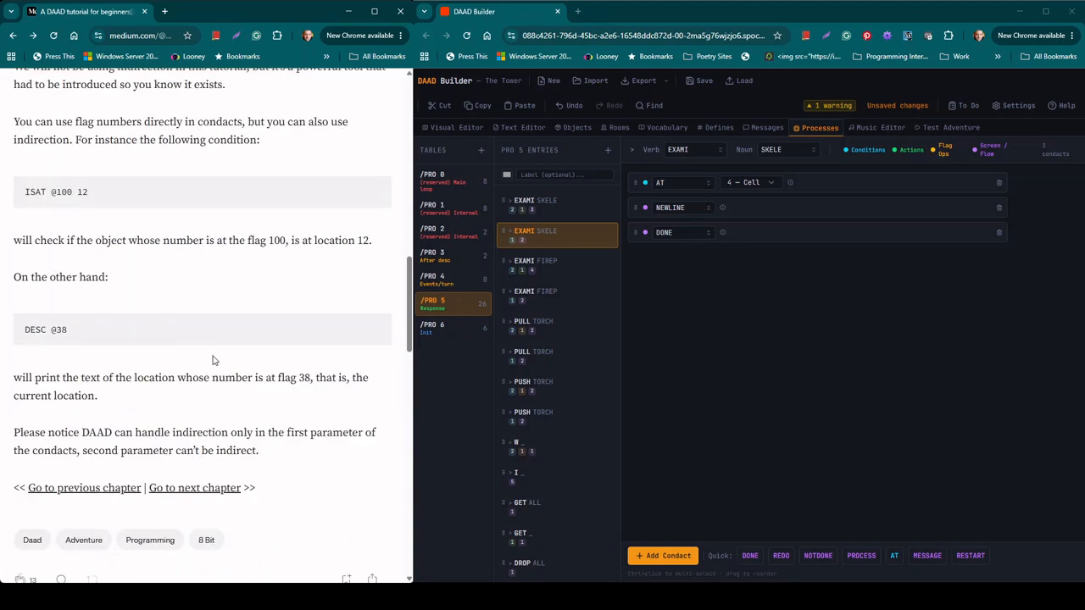
pyautogui.click(198, 496)
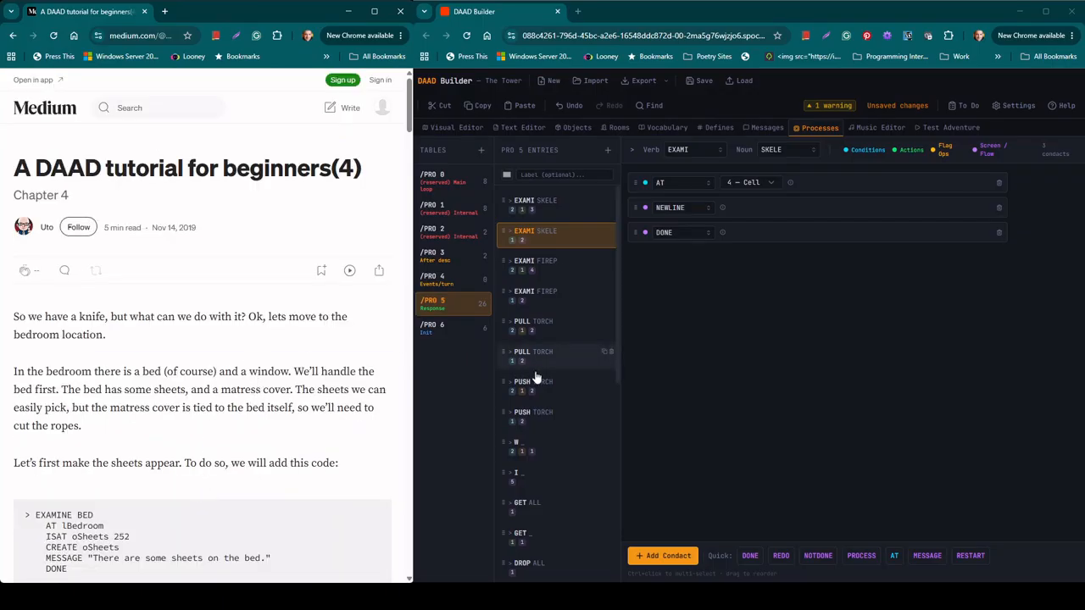
# Start a test of the adventure and walk east twice and up once to the torch staircase.
pyautogui.click(947, 126)
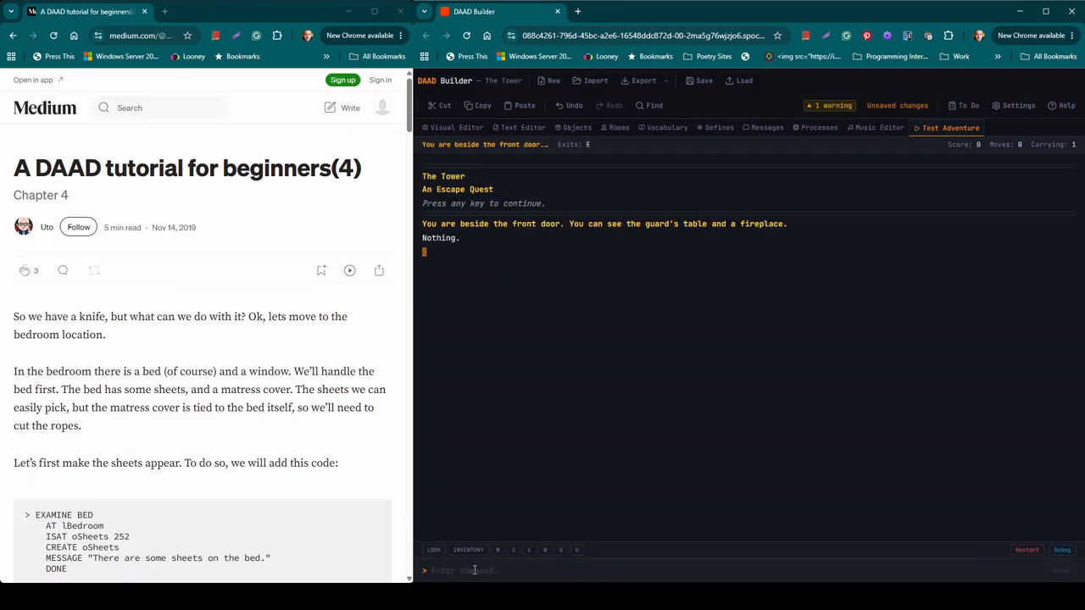
pyautogui.write('e')
pyautogui.press('Return')
pyautogui.write('e')
pyautogui.press('Return')
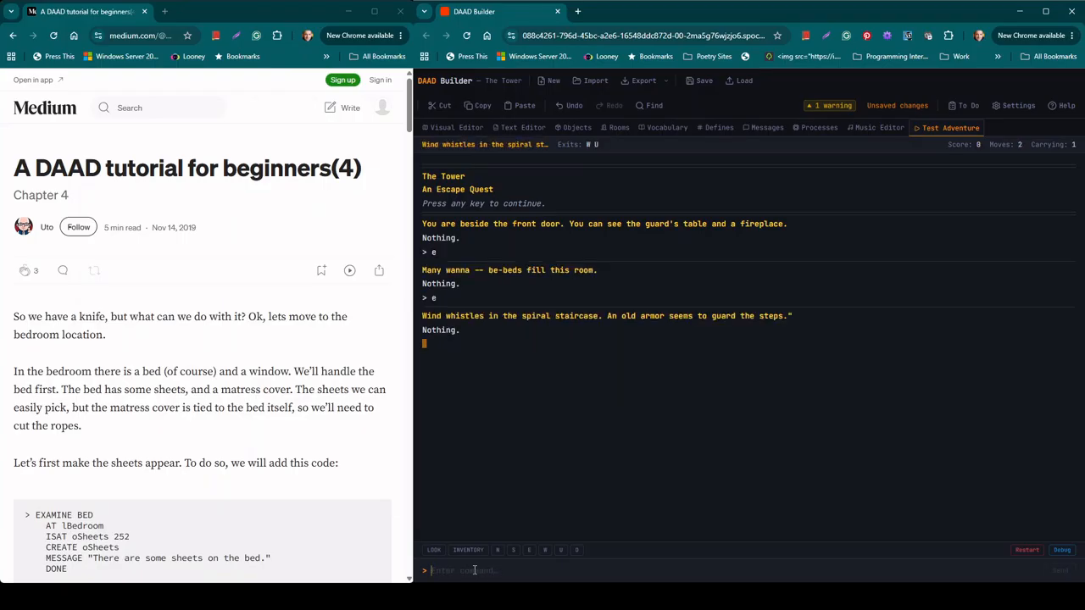
pyautogui.write('u')
pyautogui.press('Return')
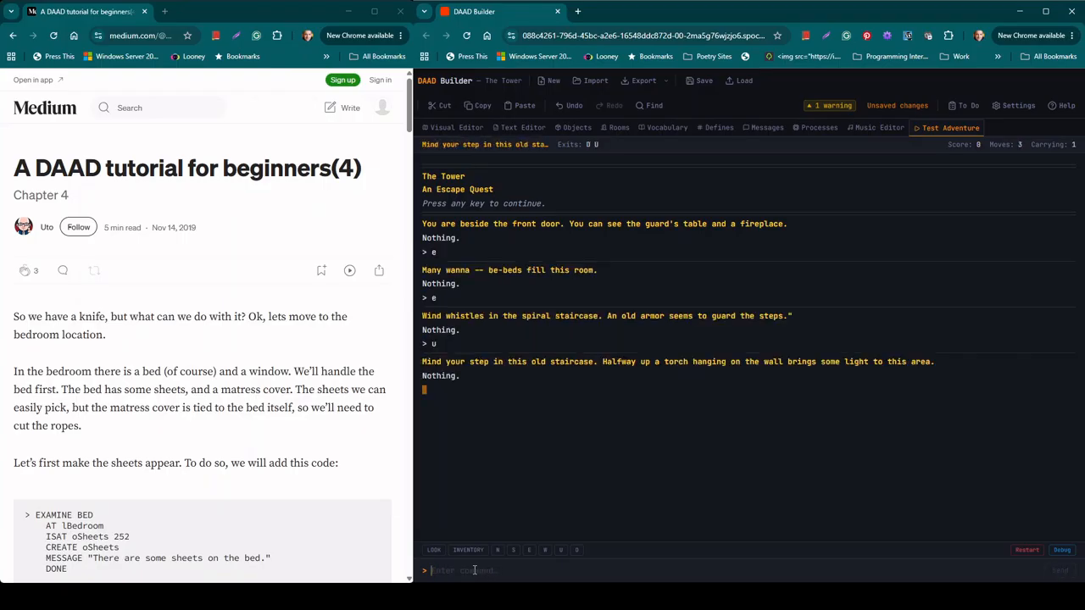
# Enter "pull torch" in the test game and go west through the secret passage into the cell.
pyautogui.write('pull tor')
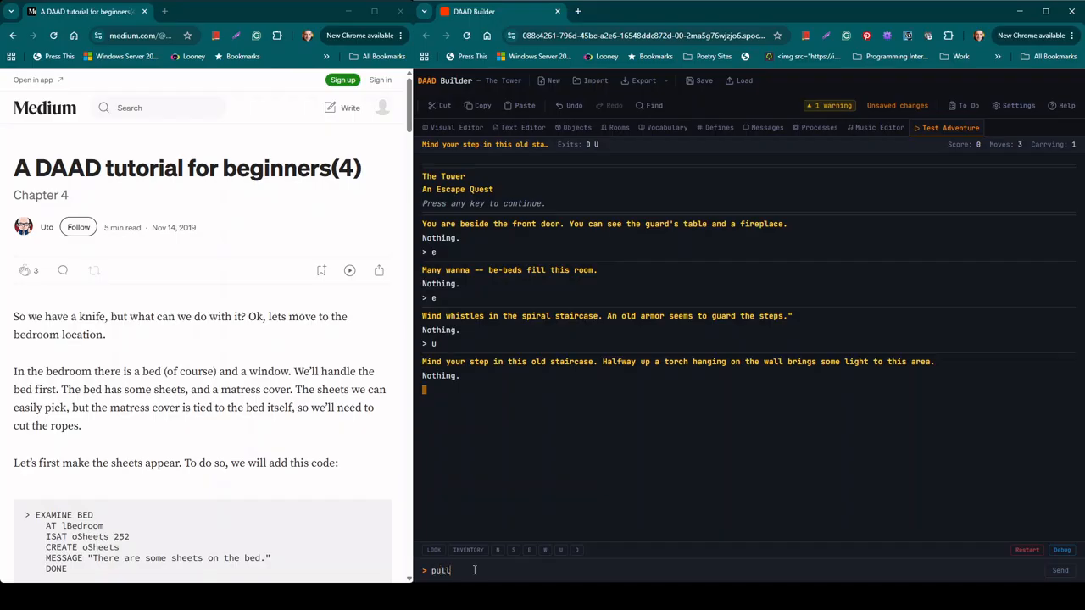
pyautogui.write('h')
pyautogui.press('Return')
pyautogui.write('w')
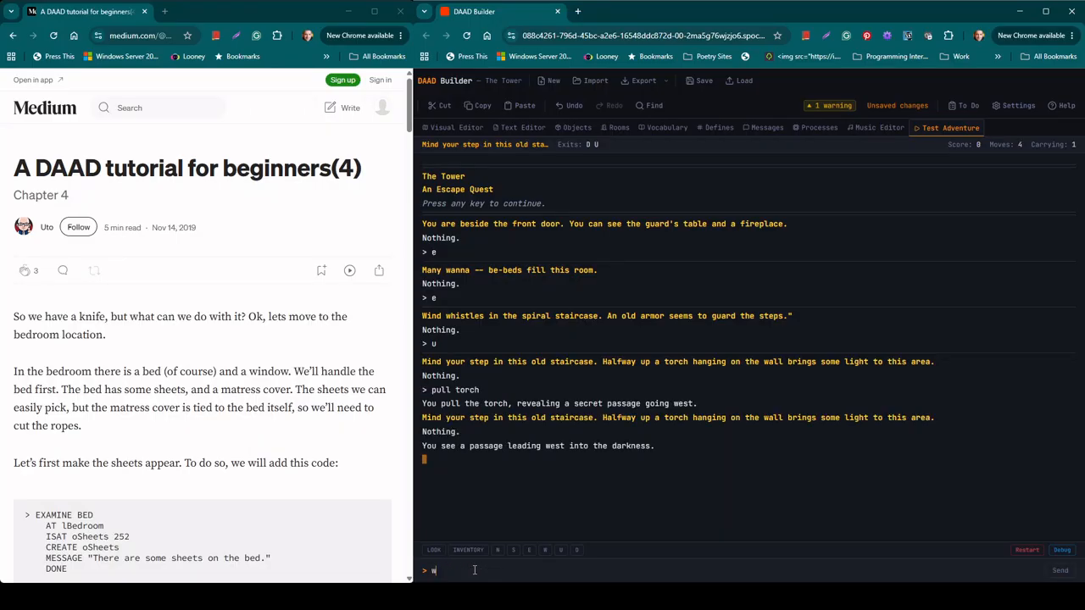
pyautogui.press('Return')
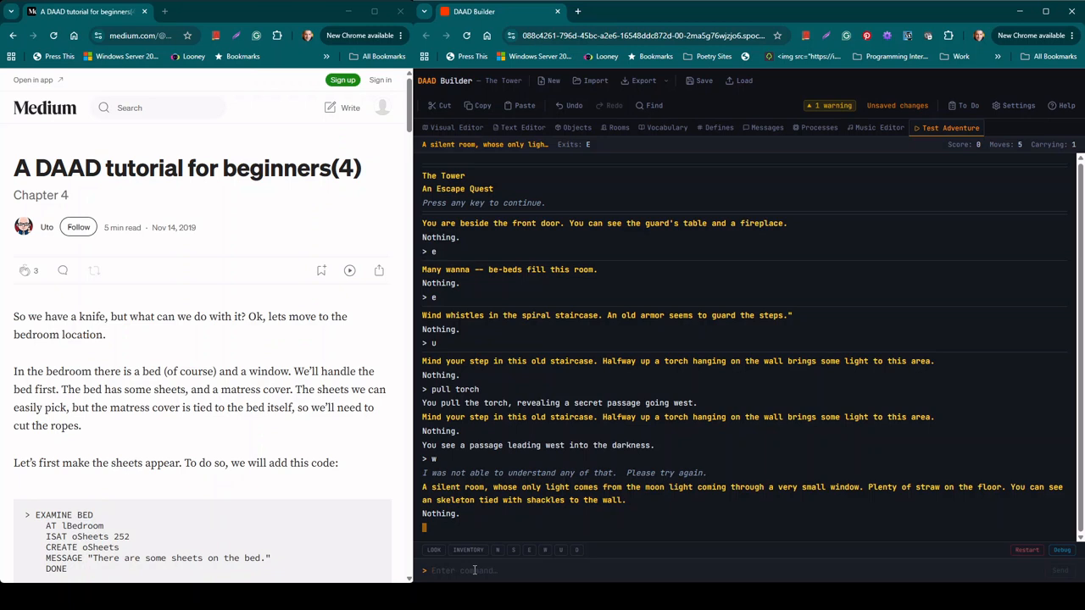
# Test the skeleton response in the cell with "examine skeleton" and pick up the knife with "get knife".
pyautogui.write('examine skeleton')
pyautogui.press('Return')
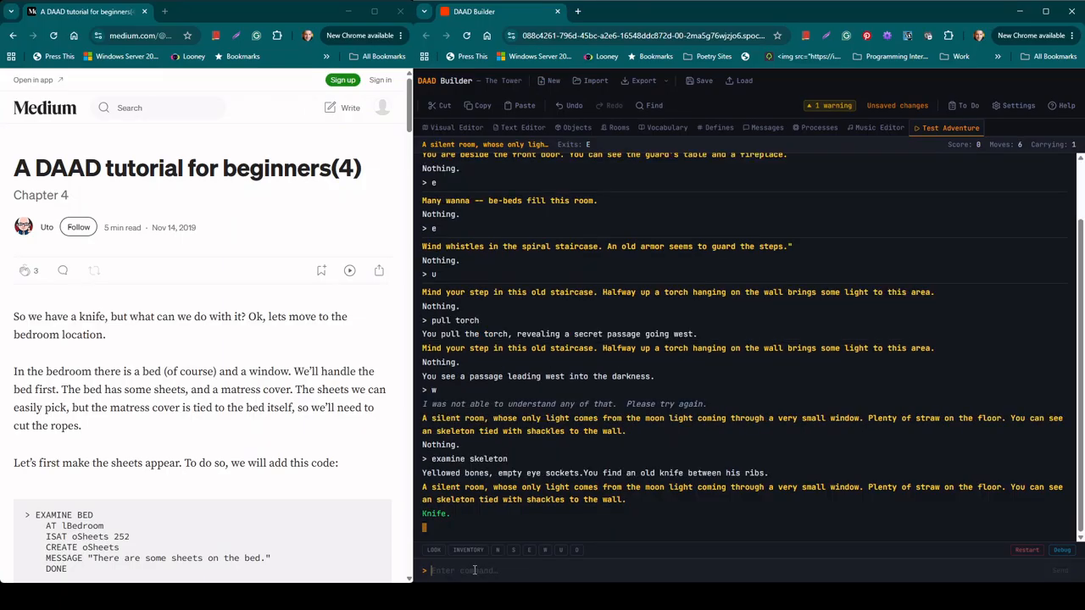
pyautogui.write('get knife')
pyautogui.press('BackSpace')
pyautogui.write('e')
pyautogui.press('Return')
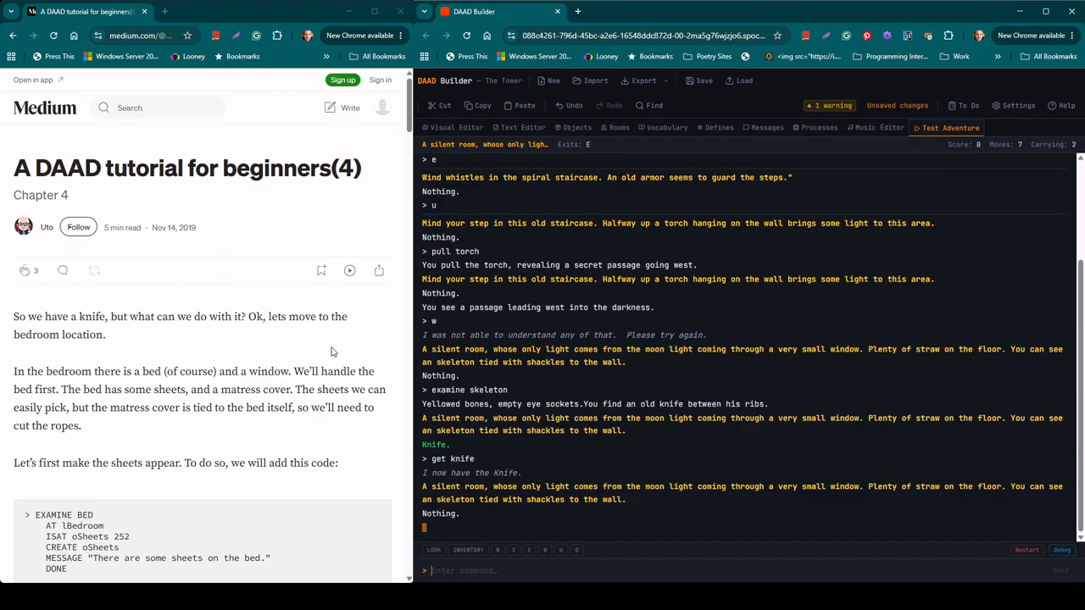
# Read the chapter 4 instructions for the EXAMINE BED entry and the fRopesCut define.
pyautogui.scroll(-2, 332, 352)
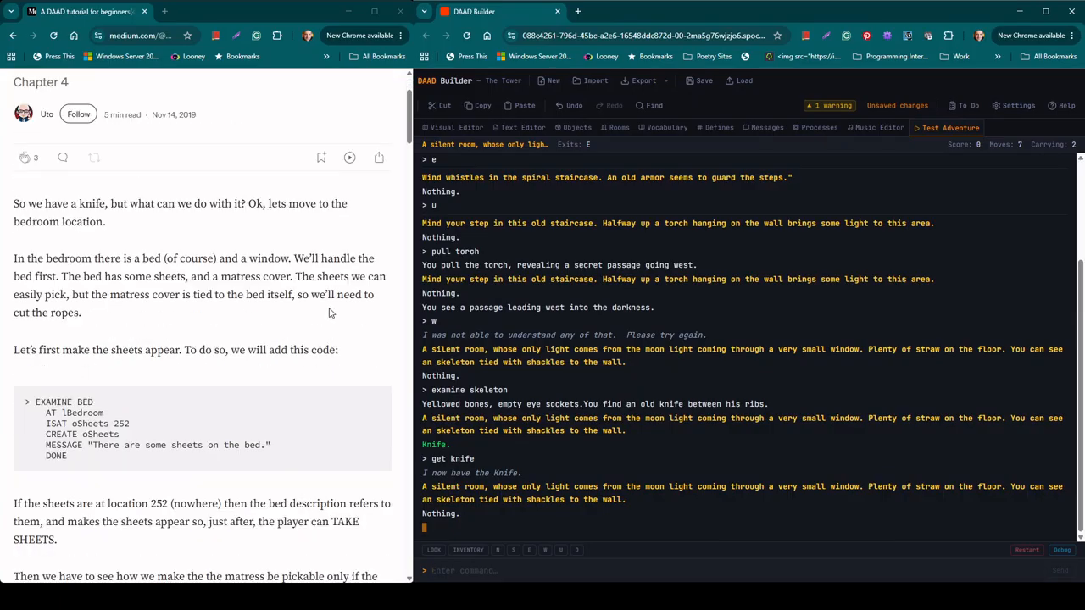
pyautogui.scroll(-2, 331, 313)
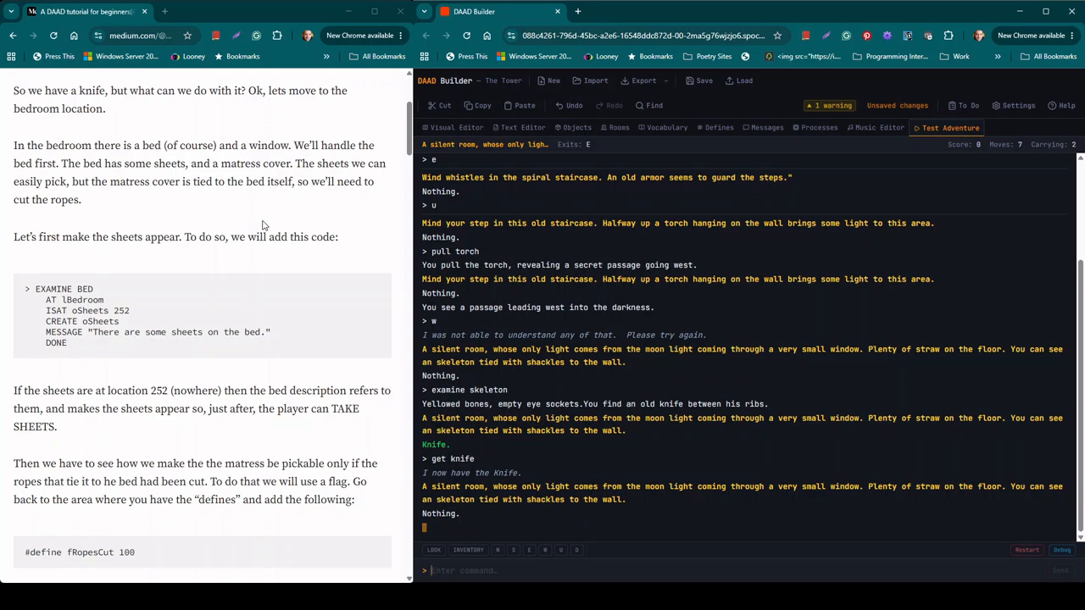
pyautogui.scroll(-1, 251, 235)
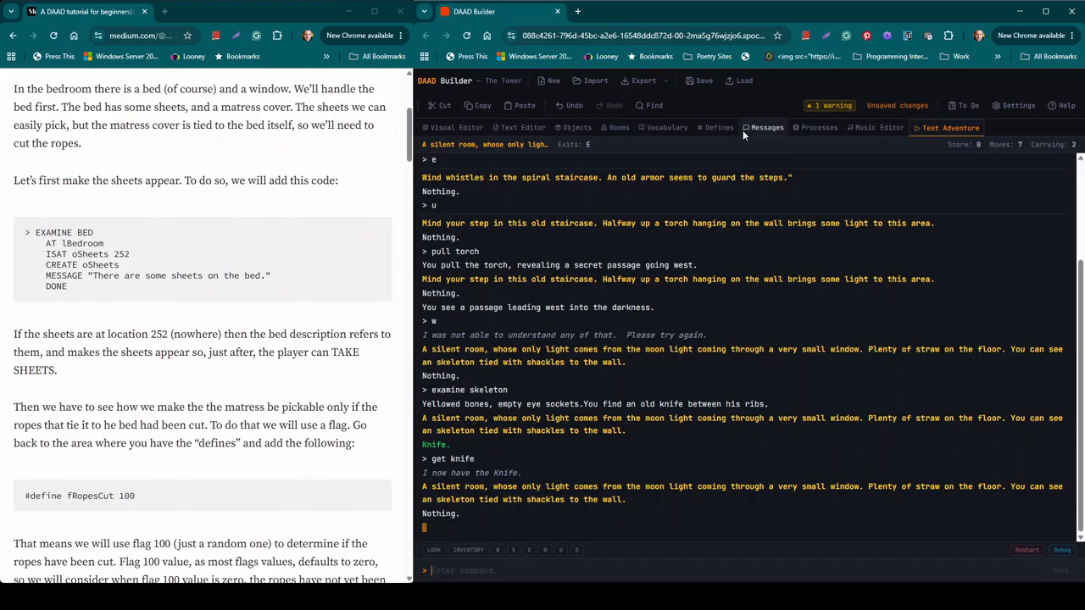
# Insert a new entry at the start of the PRO 5 response table and set its verb to EXAMI.
pyautogui.click(812, 129)
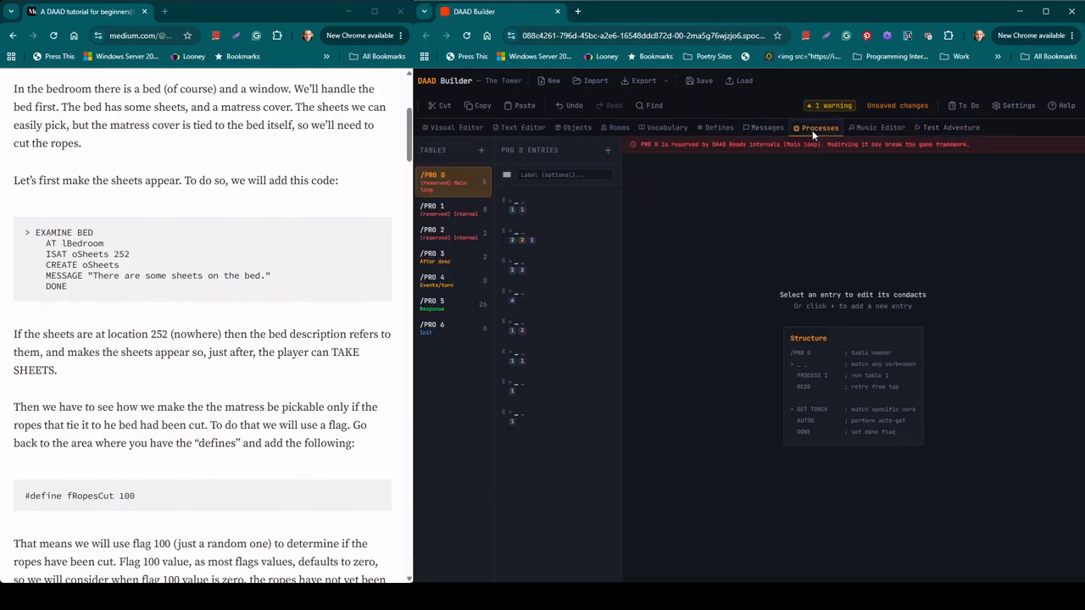
pyautogui.click(441, 305)
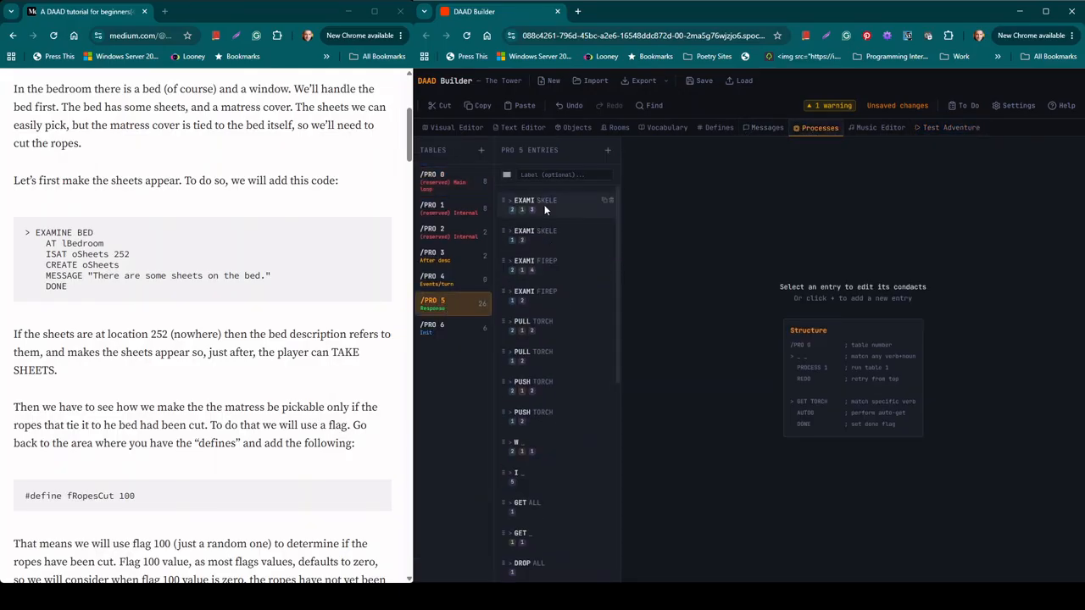
pyautogui.scroll(1, 555, 193)
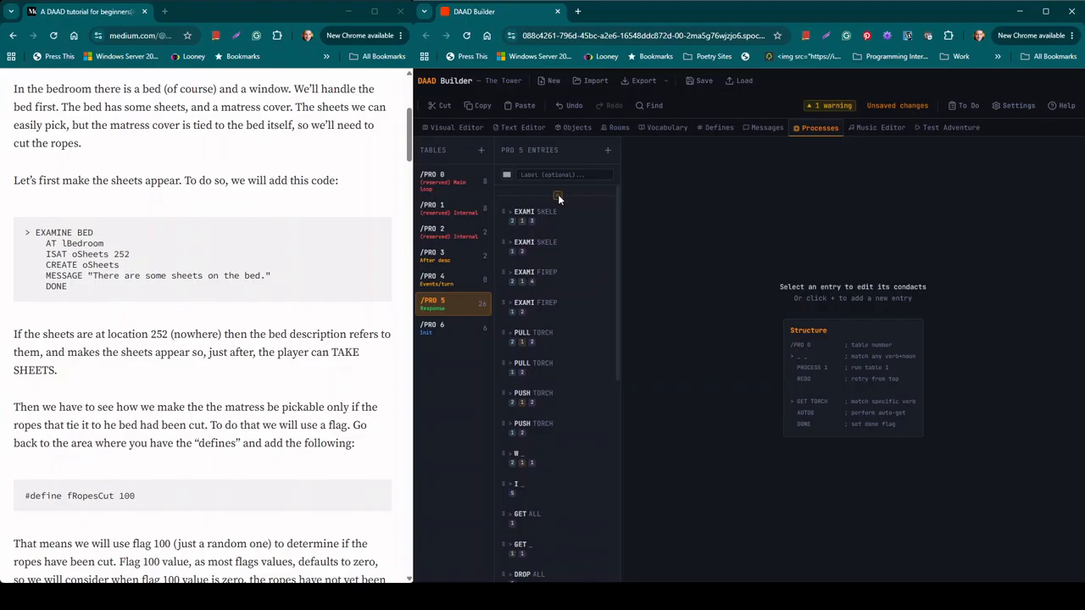
pyautogui.click(558, 196)
pyautogui.click(682, 152)
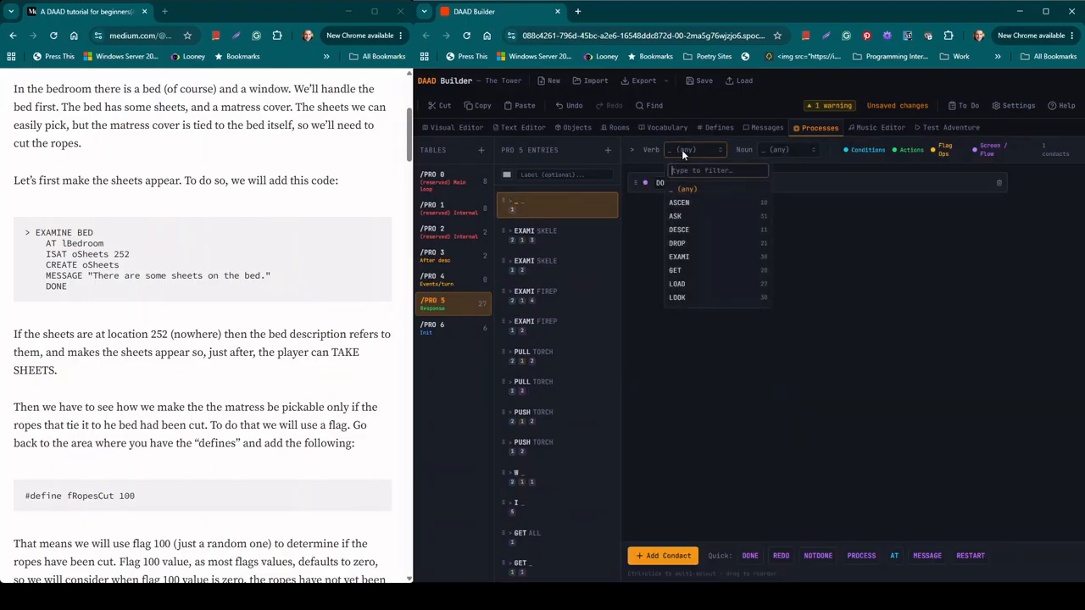
pyautogui.write('examin')
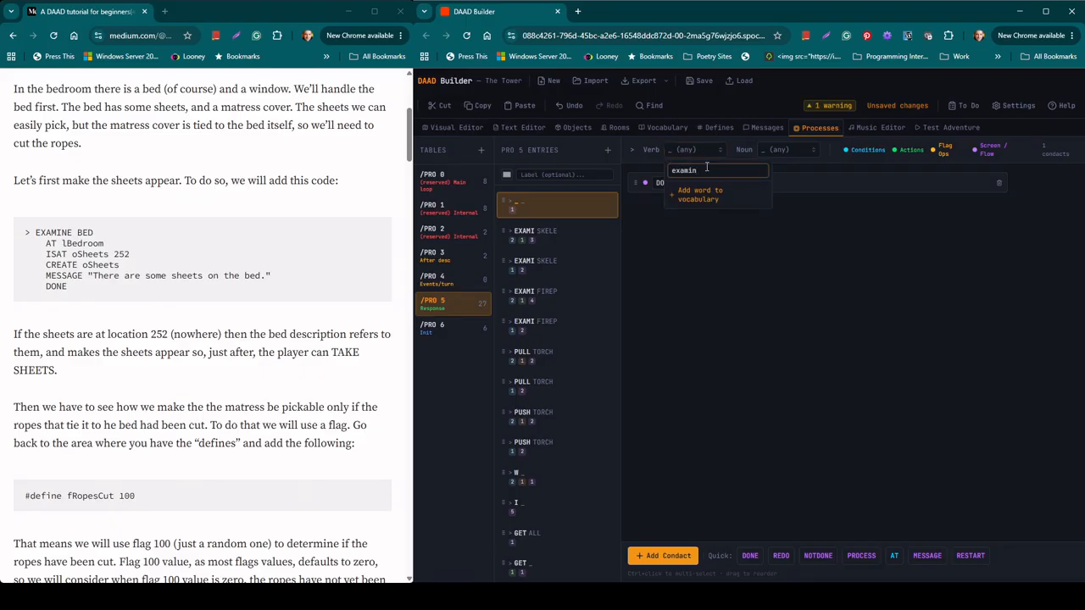
pyautogui.press('BackSpace')
pyautogui.click(700, 184)
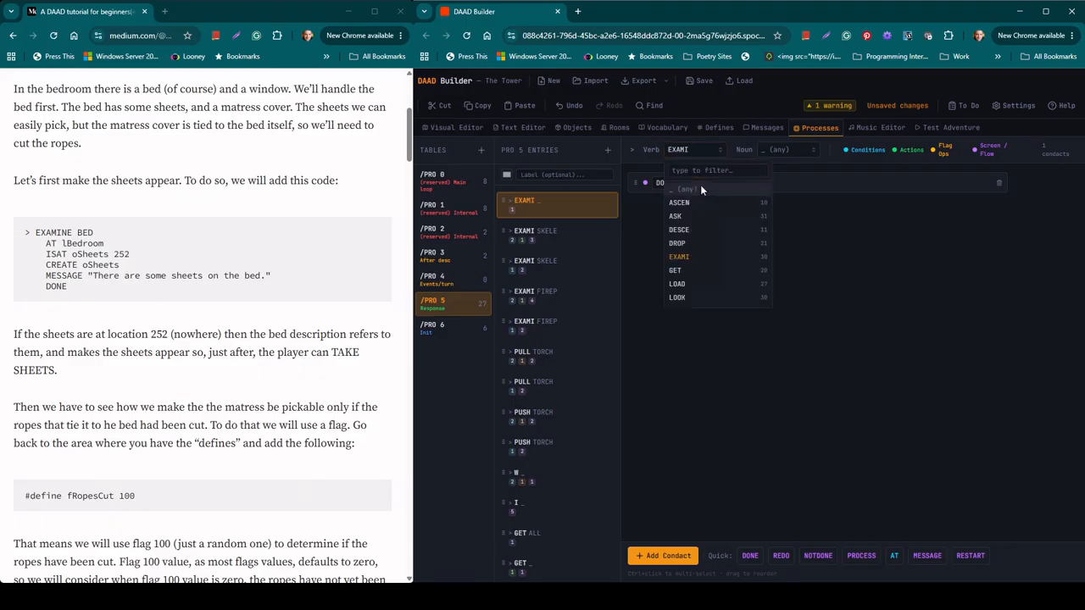
# Add "bed" to the vocabulary as a new word and use it as the new entry's noun.
pyautogui.click(783, 151)
pyautogui.write('bed')
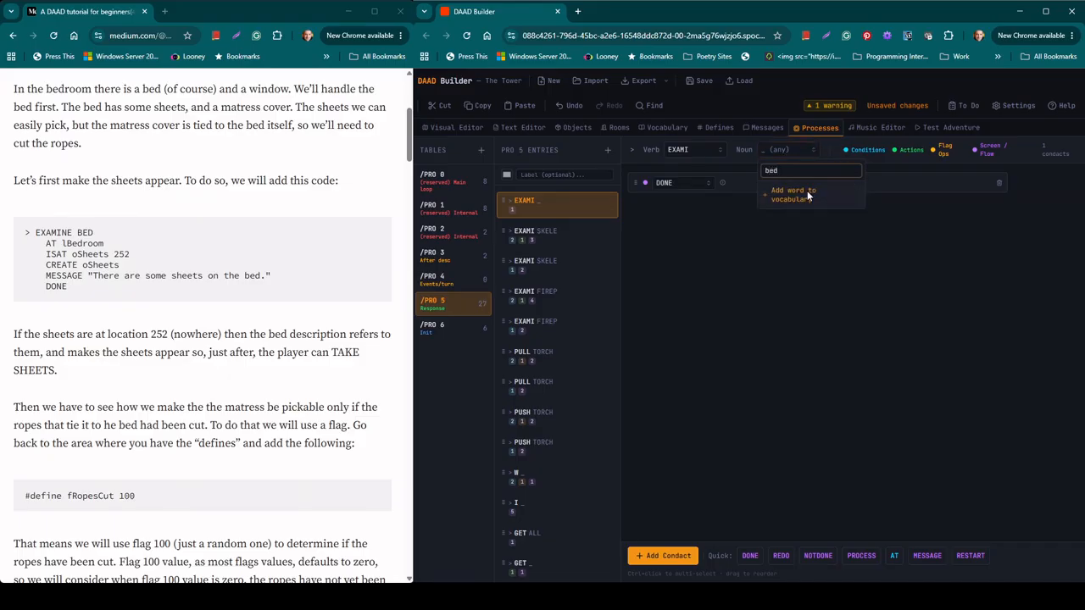
pyautogui.click(808, 195)
pyautogui.click(797, 220)
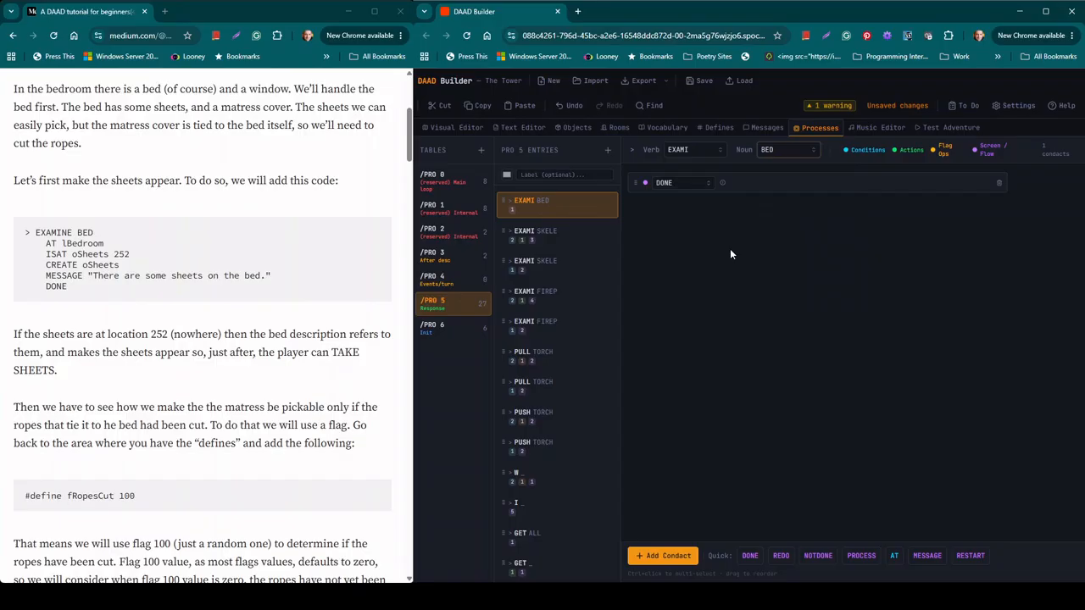
# Add a second condact to the EXAMI BED entry and make the first one AT with location 6 – Bedroom.
pyautogui.click(676, 557)
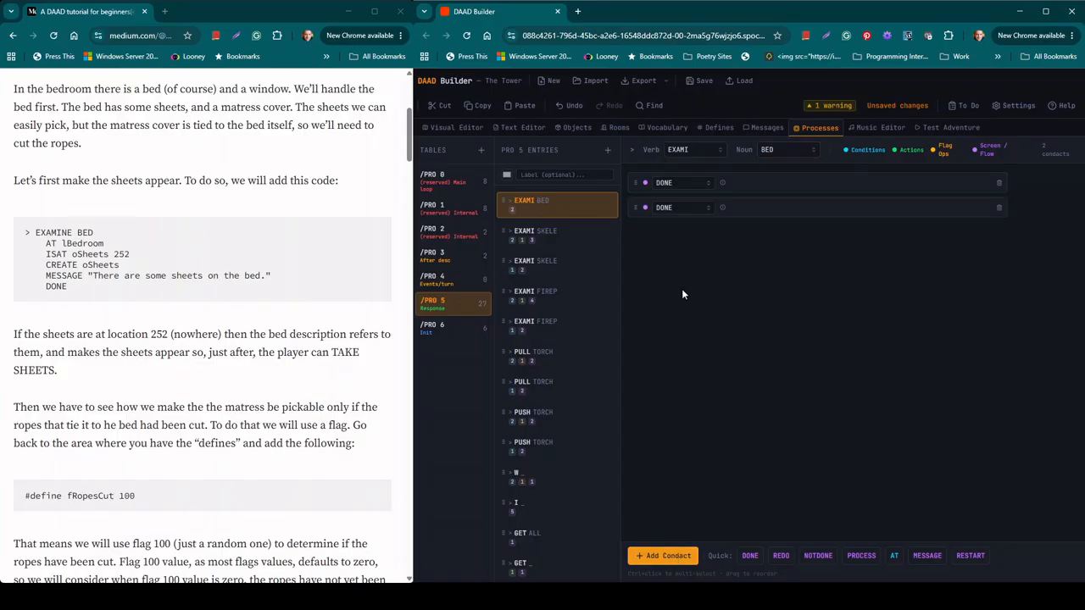
pyautogui.click(684, 183)
pyautogui.click(674, 236)
pyautogui.click(751, 182)
pyautogui.moveTo(765, 288)
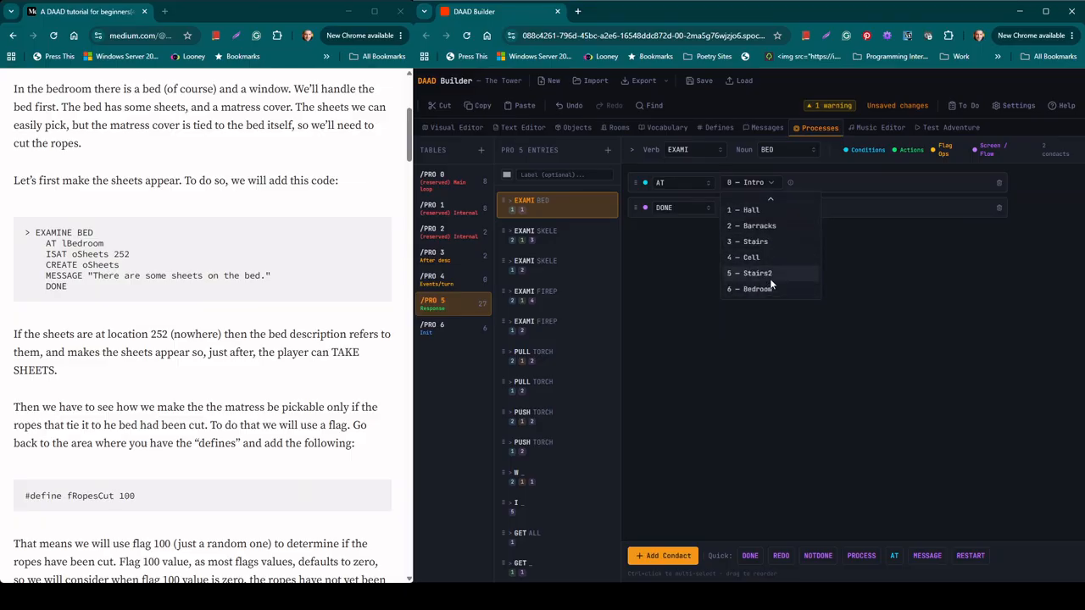
pyautogui.click(763, 290)
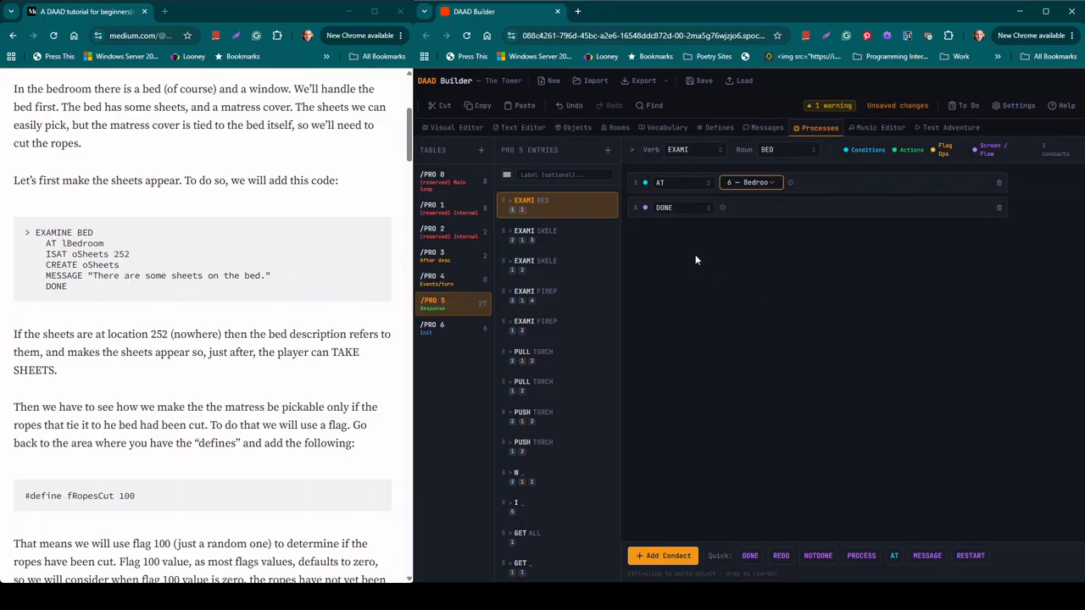
# Change the second condact of EXAMI BED to ISAT with object 3 – Sheets and location 252 (not created).
pyautogui.click(676, 208)
pyautogui.click(675, 208)
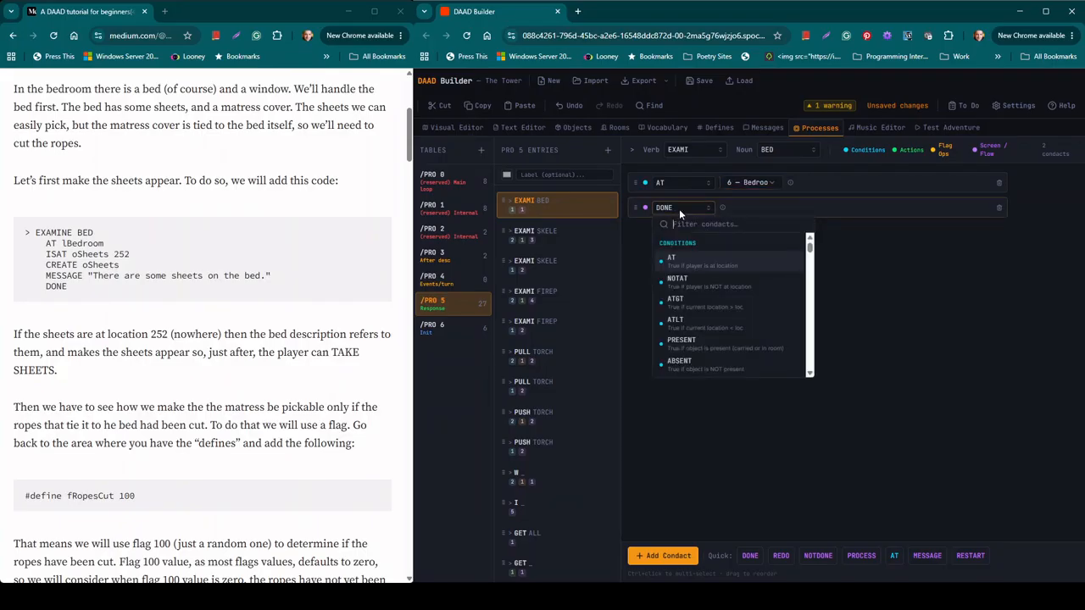
pyautogui.write('isat')
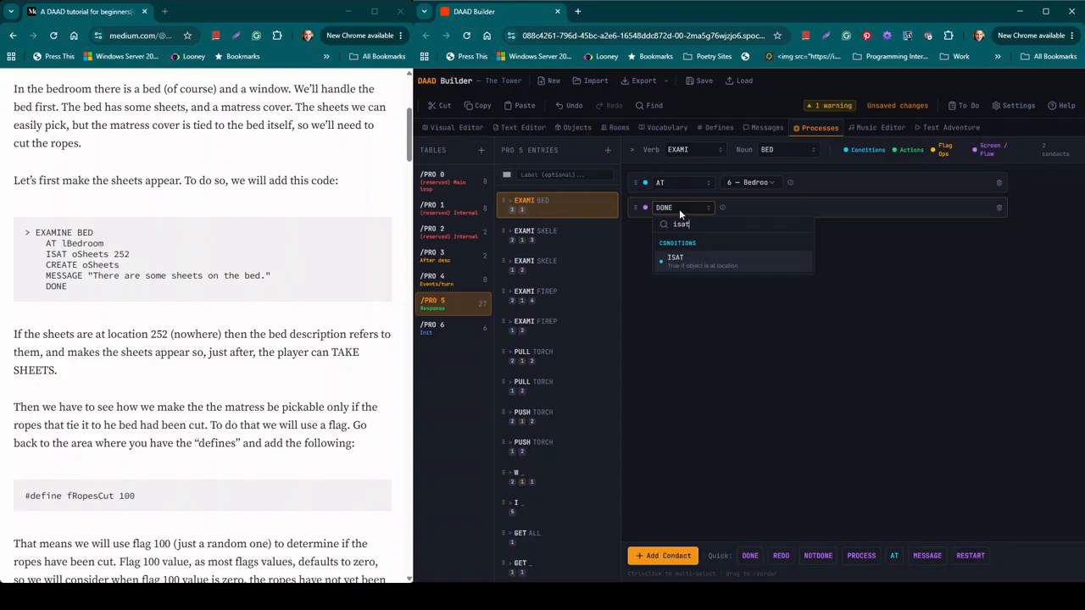
pyautogui.click(698, 264)
pyautogui.click(771, 207)
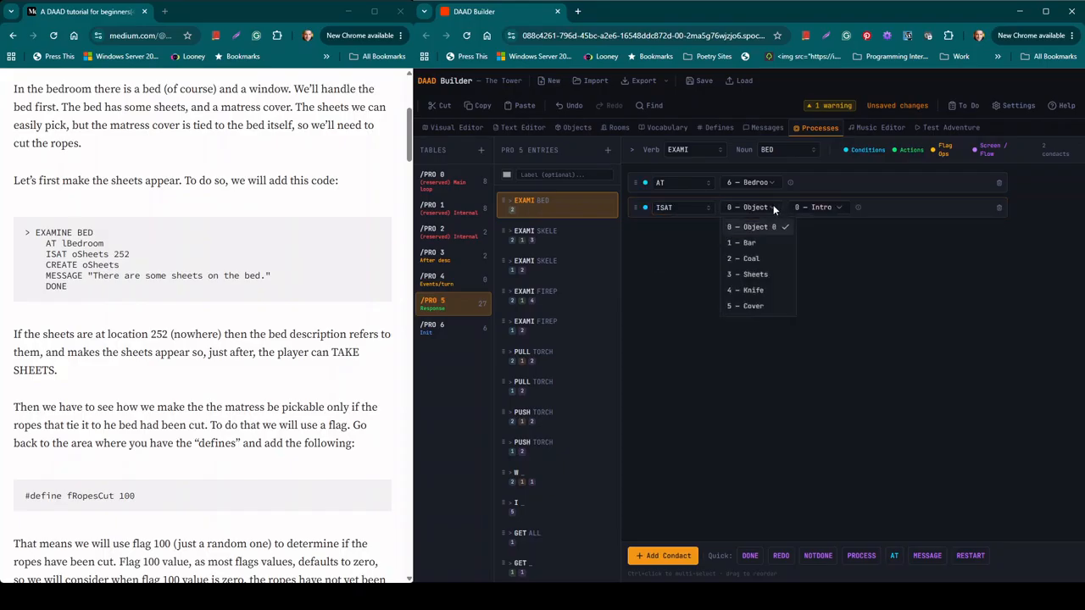
pyautogui.click(760, 272)
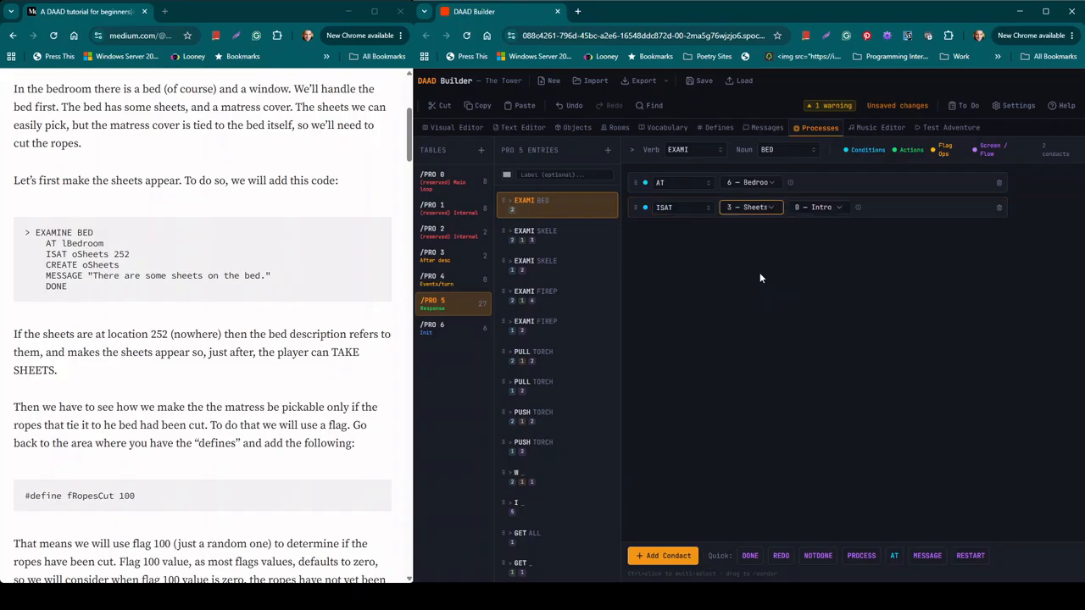
pyautogui.click(834, 207)
pyautogui.click(829, 274)
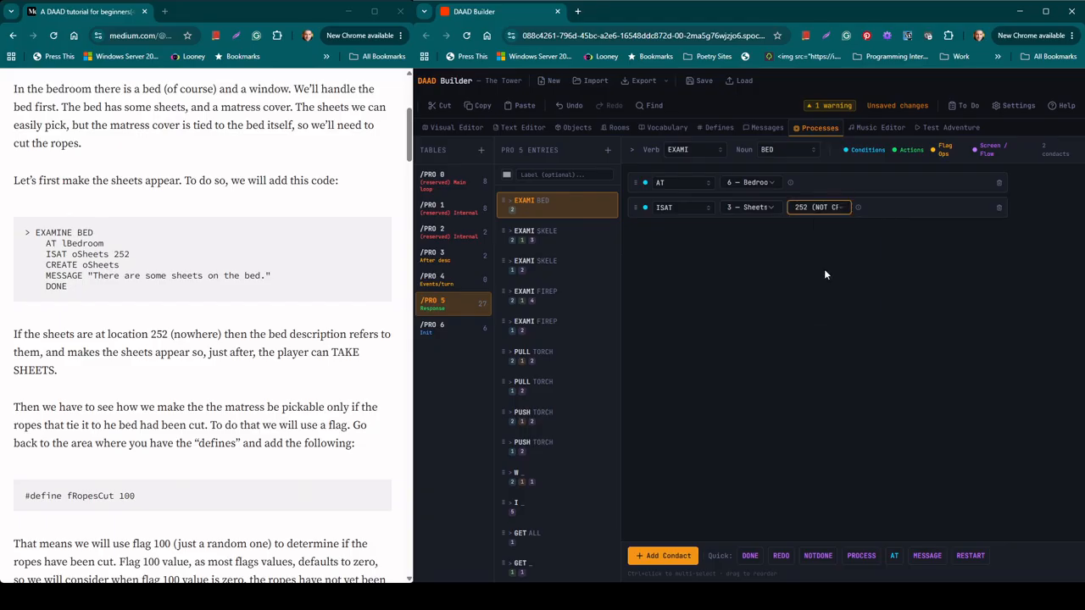
# Add a CREATE condact for object 3 – Sheets to the EXAMI BED entry.
pyautogui.click(667, 555)
pyautogui.click(689, 235)
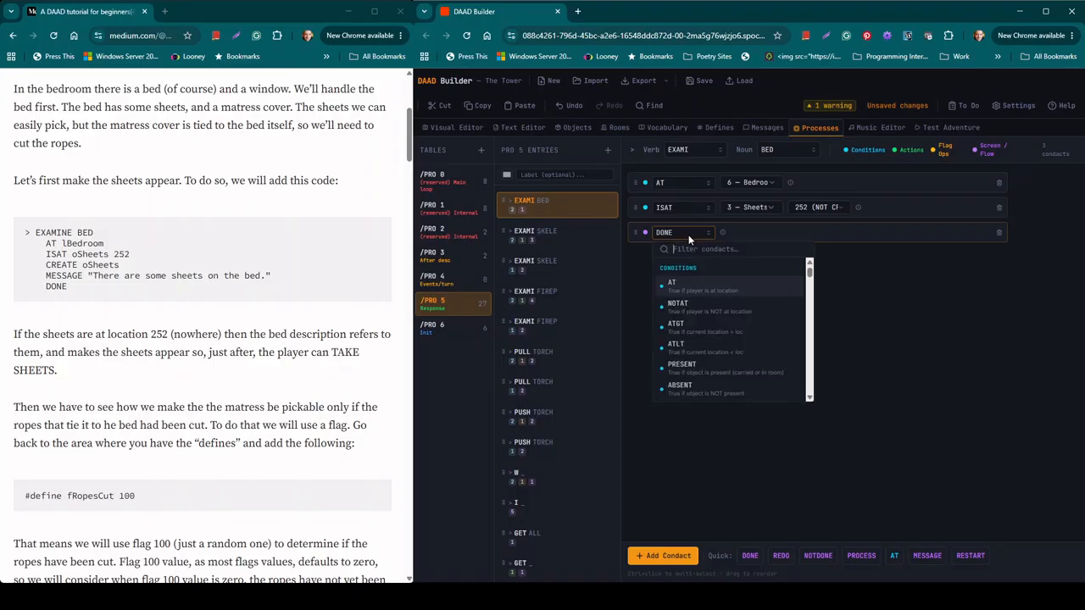
pyautogui.write('crea')
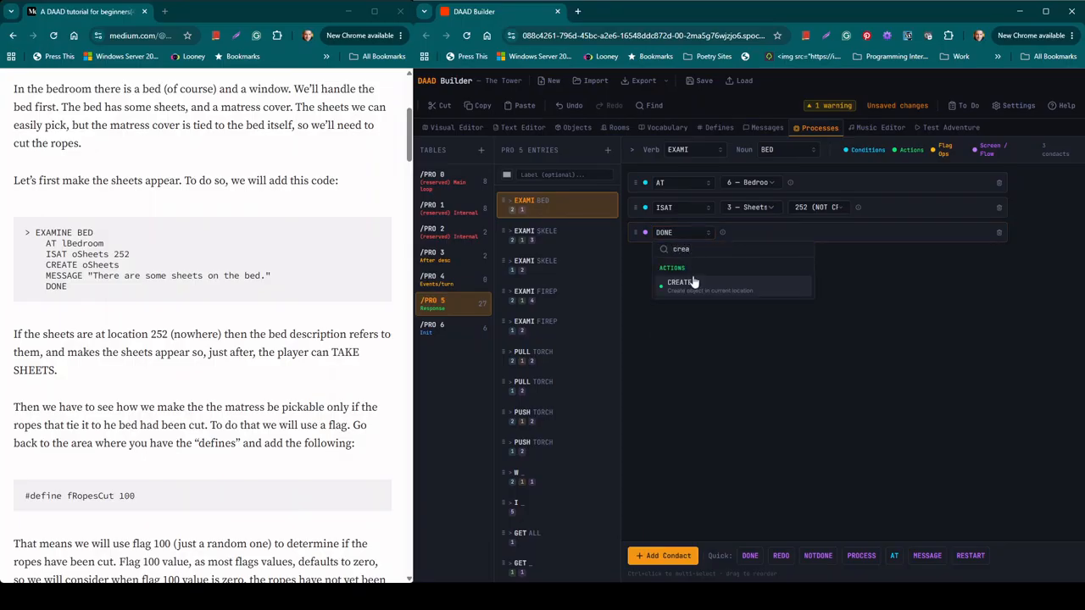
pyautogui.click(693, 282)
pyautogui.click(750, 233)
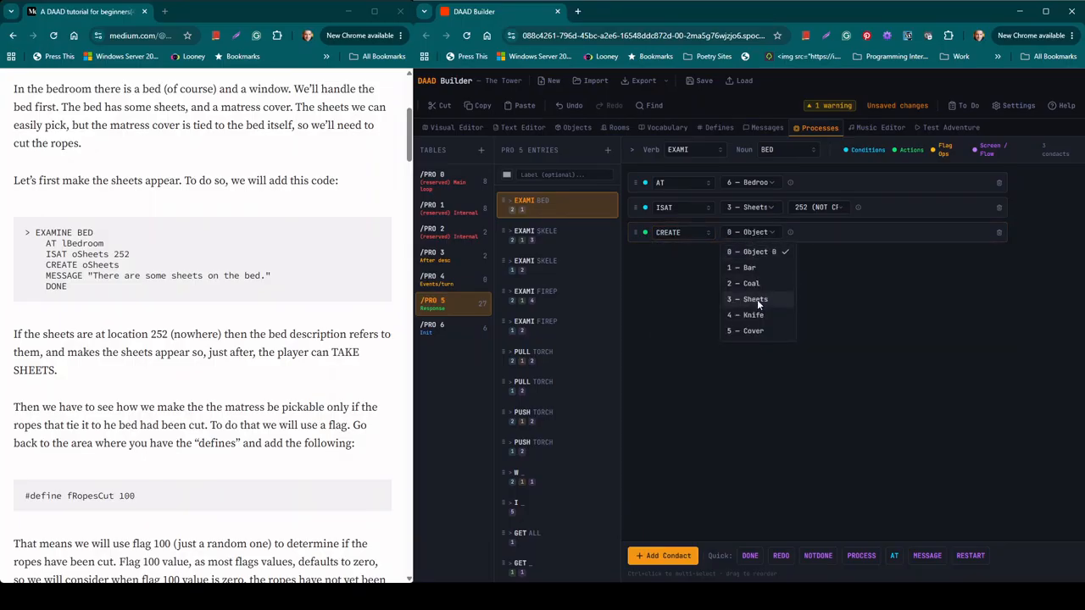
pyautogui.click(755, 299)
# Add a MESSAGE condact with the new tutorial text "There are some sheets on the bed." and end the entry with DONE.
pyautogui.click(678, 556)
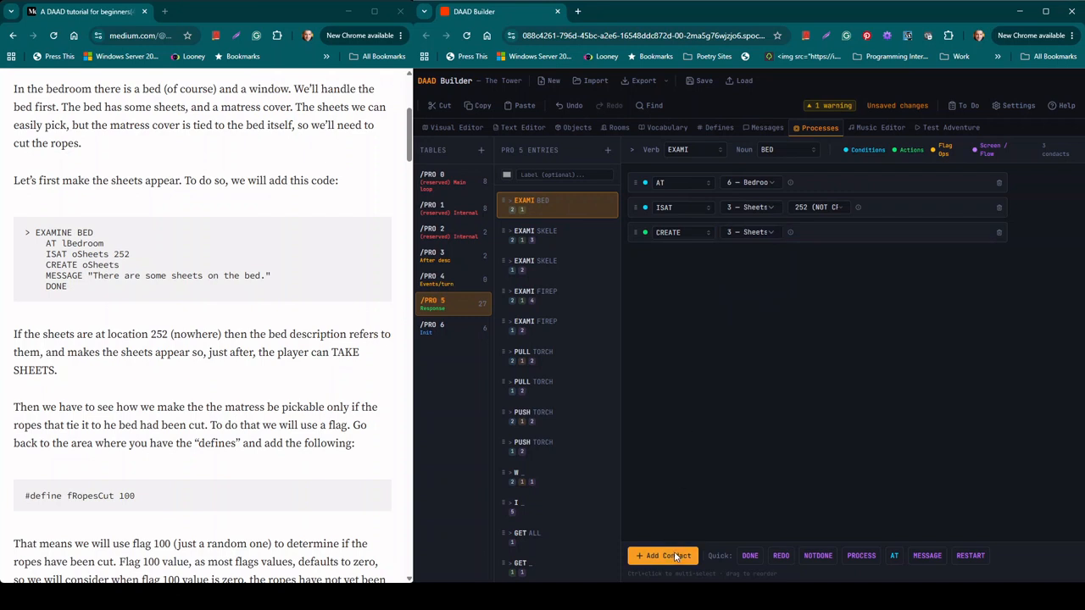
pyautogui.click(687, 258)
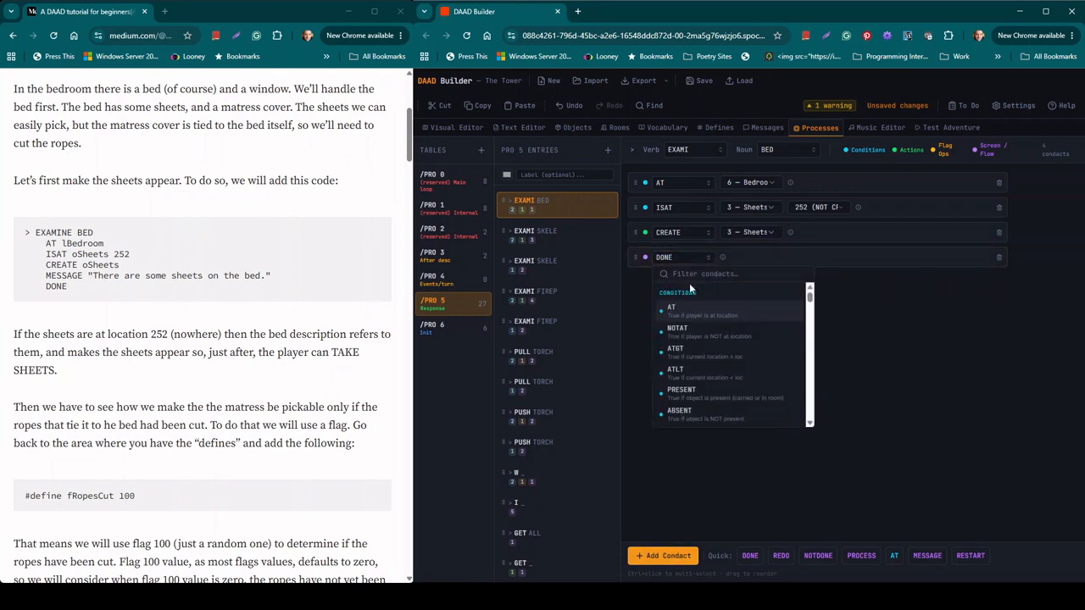
pyautogui.write('mess')
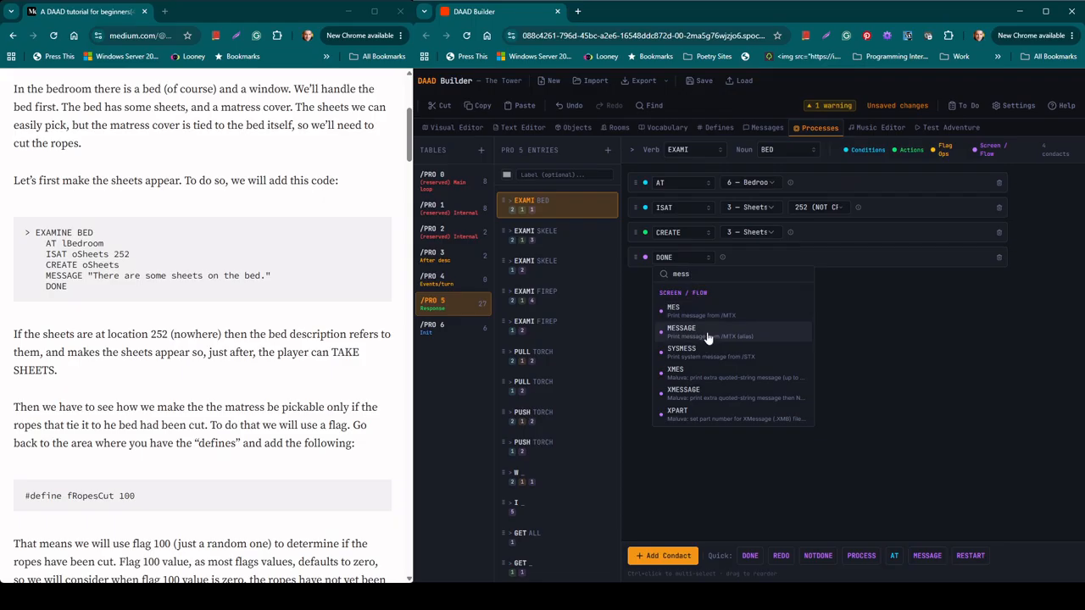
pyautogui.click(707, 335)
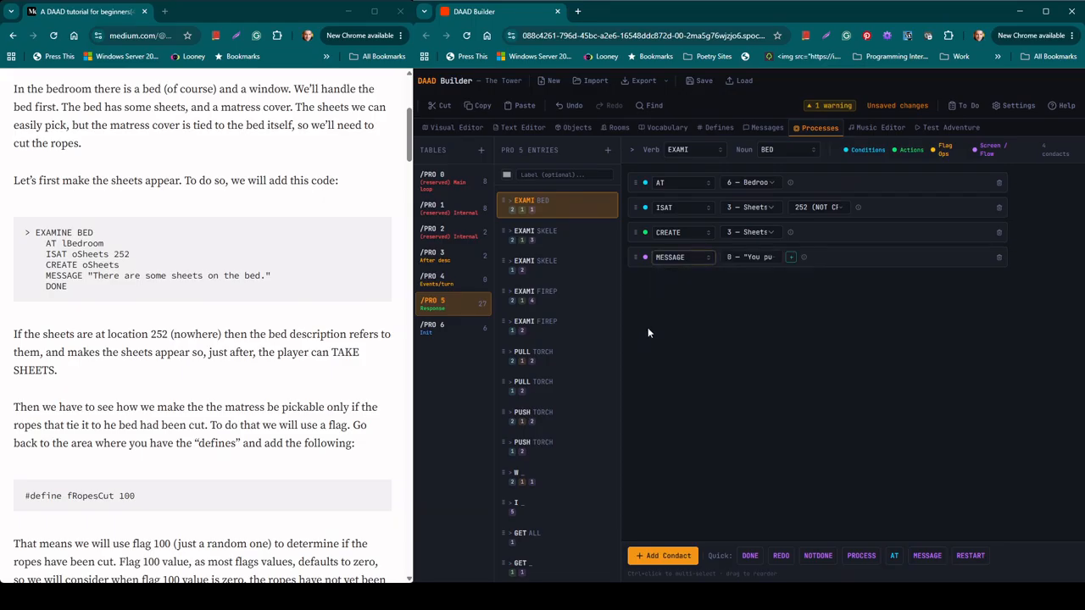
pyautogui.moveTo(268, 275); pyautogui.dragTo(94, 280)
pyautogui.hotkey('ctrl', 'c')
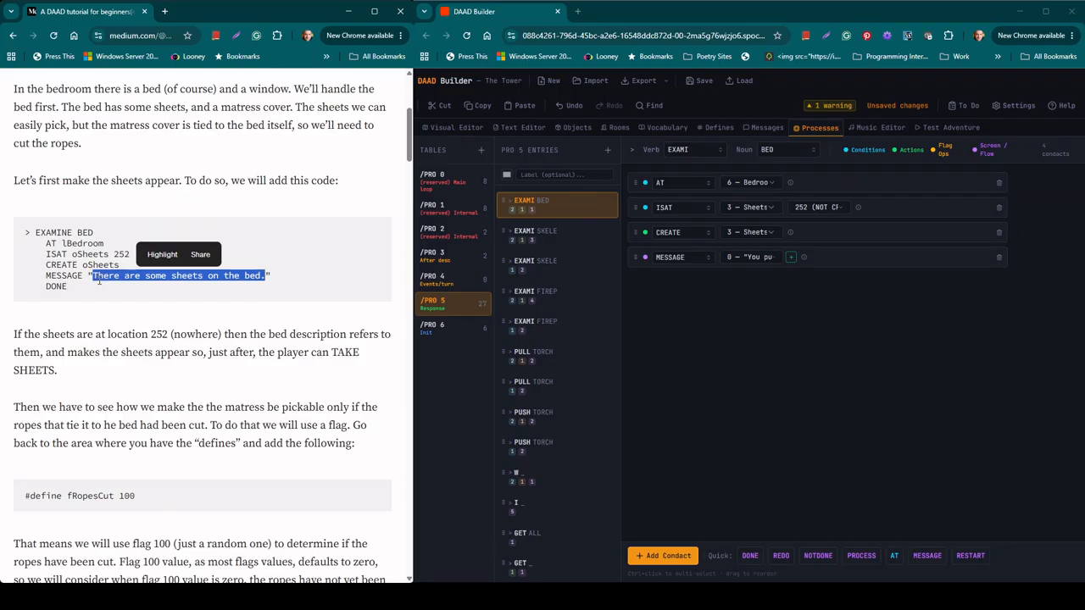
pyautogui.click(790, 257)
pyautogui.hotkey('ctrl', 'v')
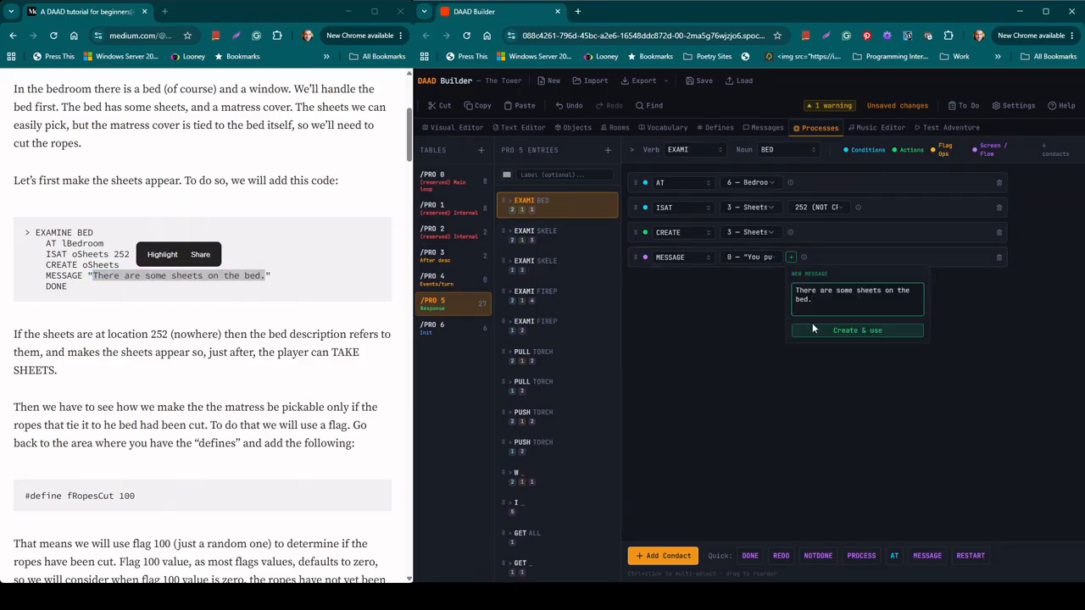
pyautogui.click(812, 326)
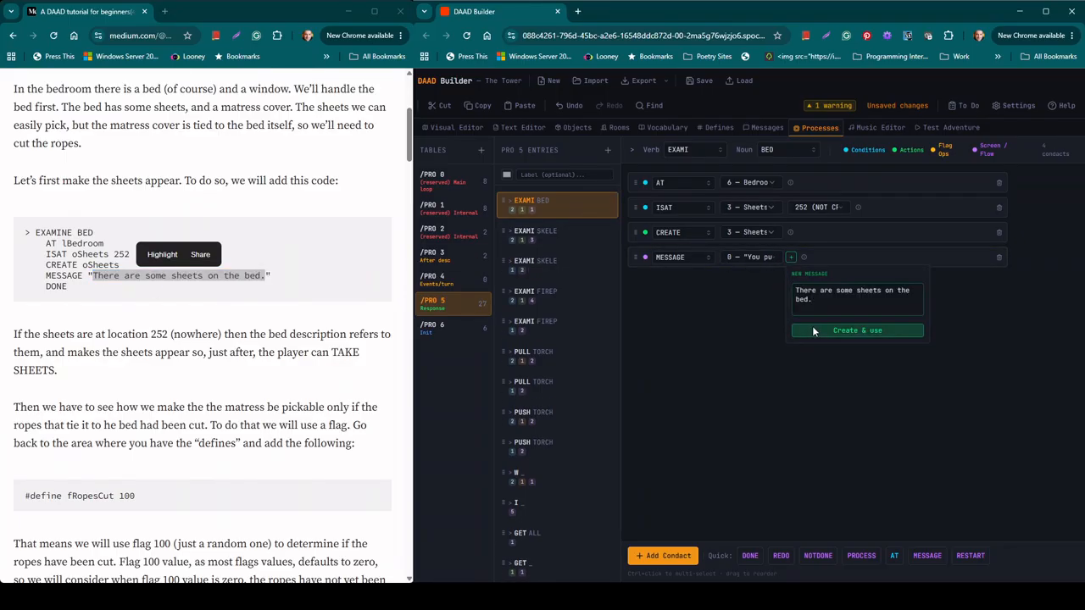
pyautogui.click(749, 556)
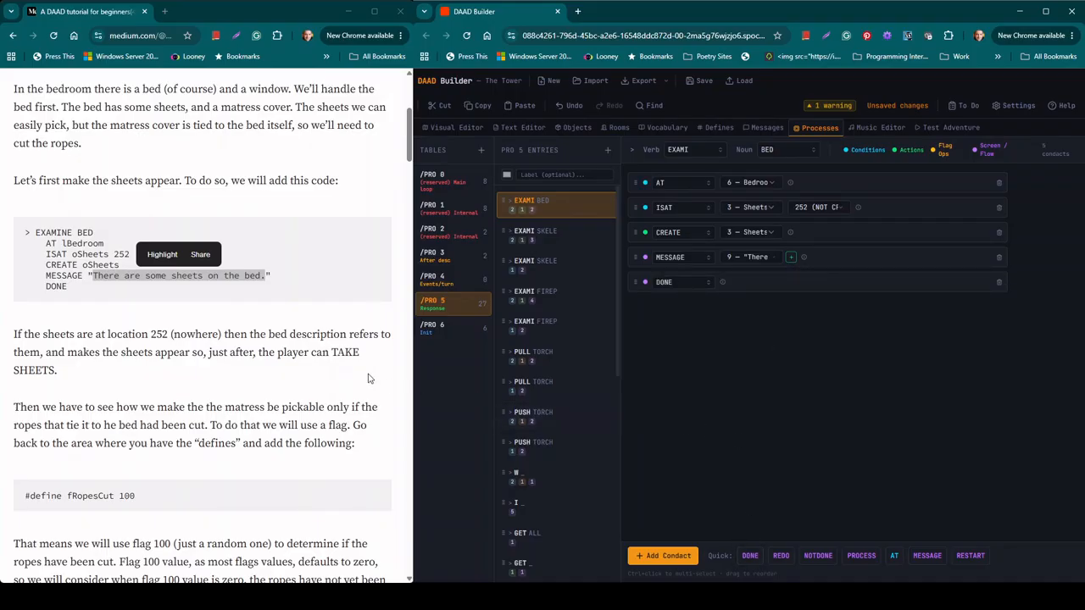
# Read the tutorial's instructions for the fRopesCut flag and the second EXAMINE BED, TAKE COVER and CUT ROPES entries.
pyautogui.click(290, 336)
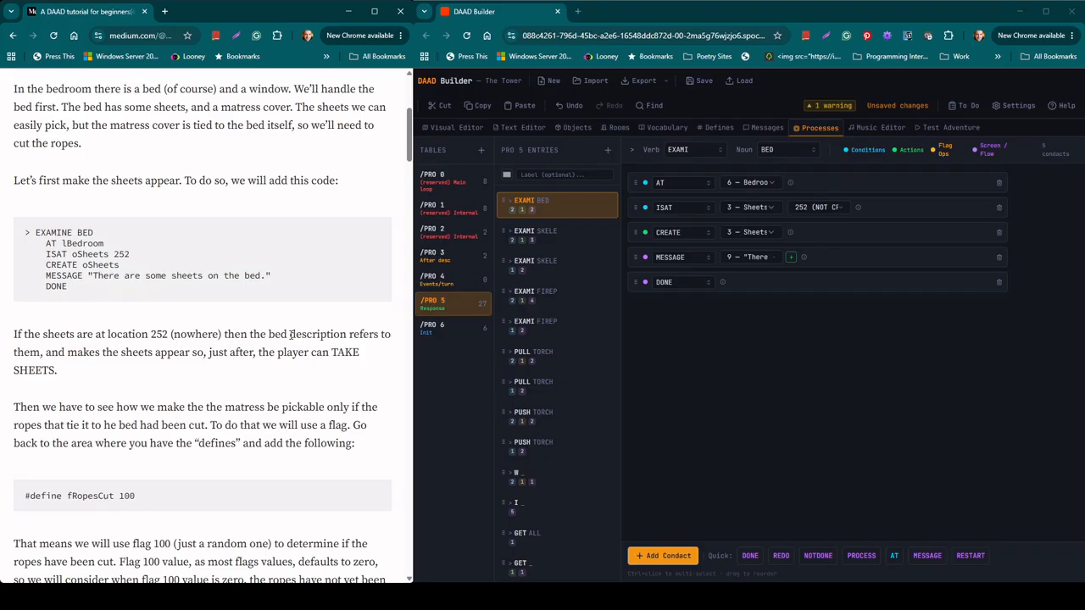
pyautogui.scroll(-1, 291, 336)
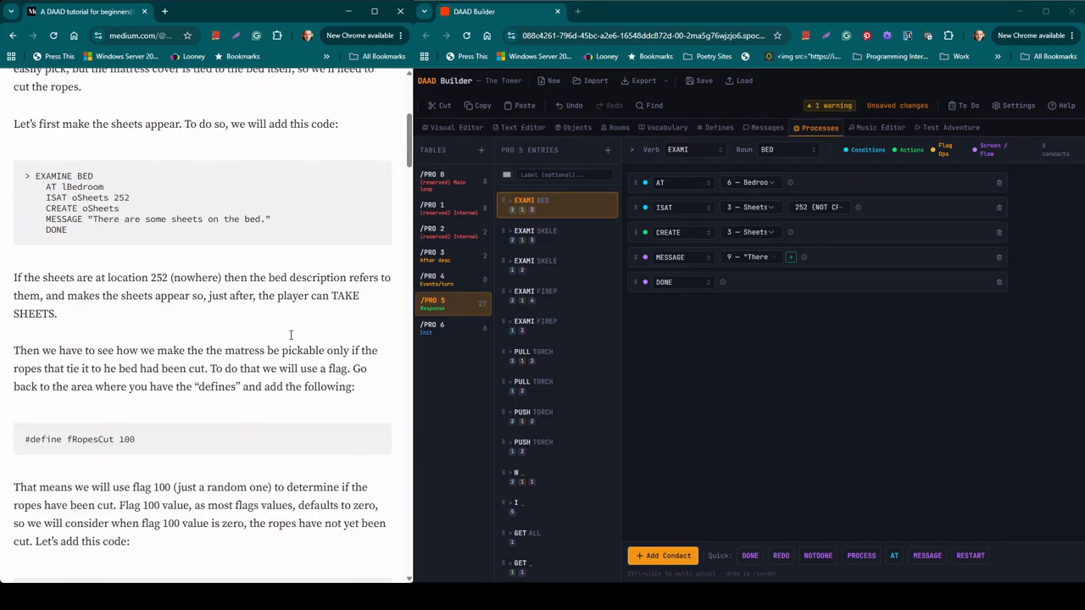
pyautogui.scroll(-1, 291, 339)
pyautogui.scroll(-1, 267, 331)
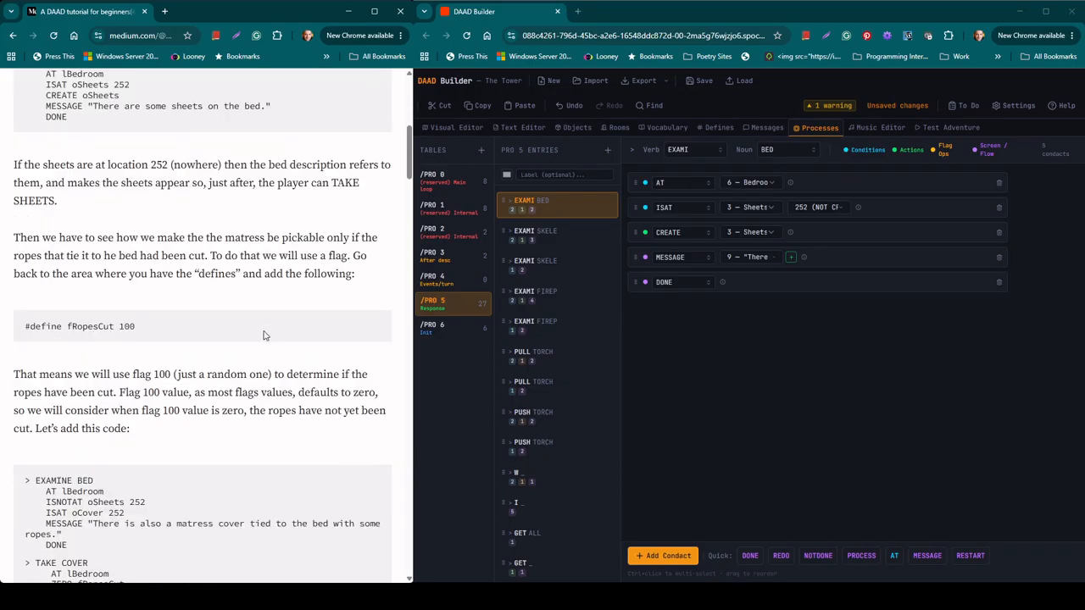
pyautogui.scroll(-1, 201, 307)
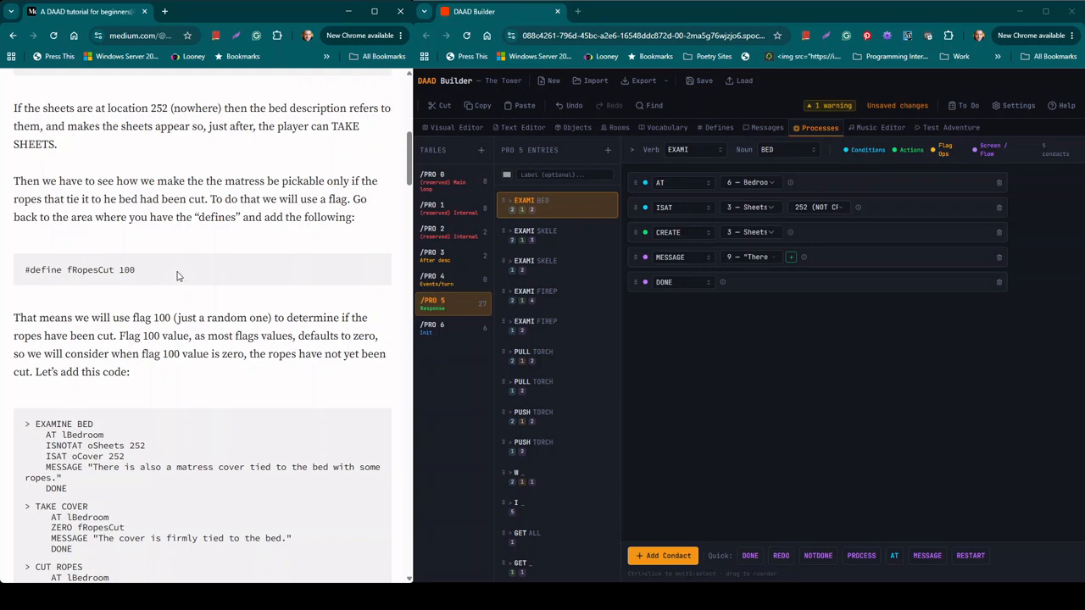
pyautogui.scroll(-1, 174, 276)
pyautogui.scroll(-1, 170, 264)
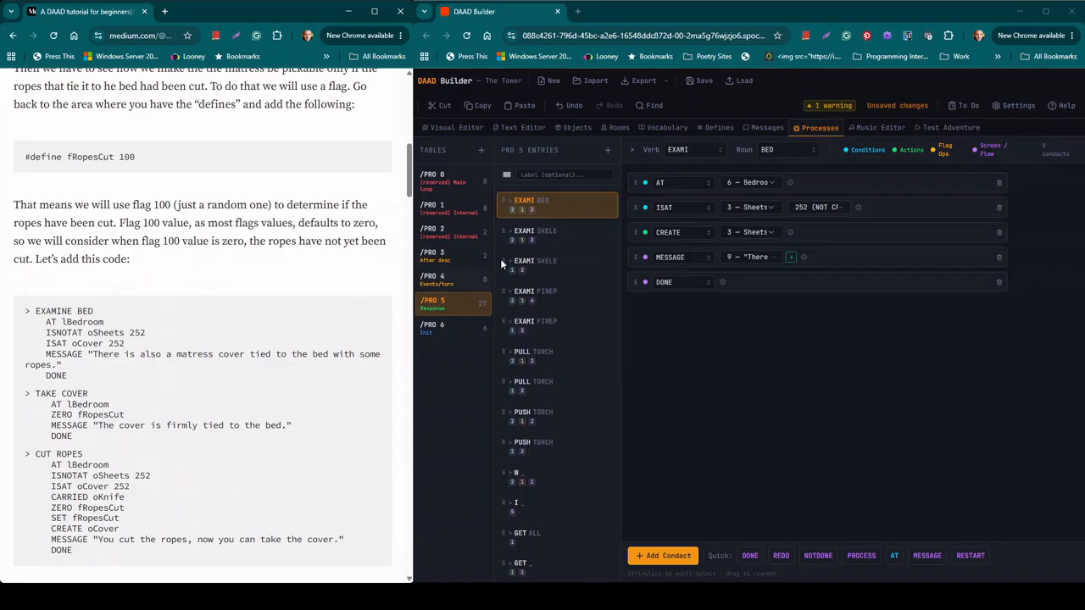
# In a duplicate of the EXAMI BED entry, change the sheets' ISAT condact to ISNOTAT and delete the CREATE condact.
pyautogui.click(602, 200)
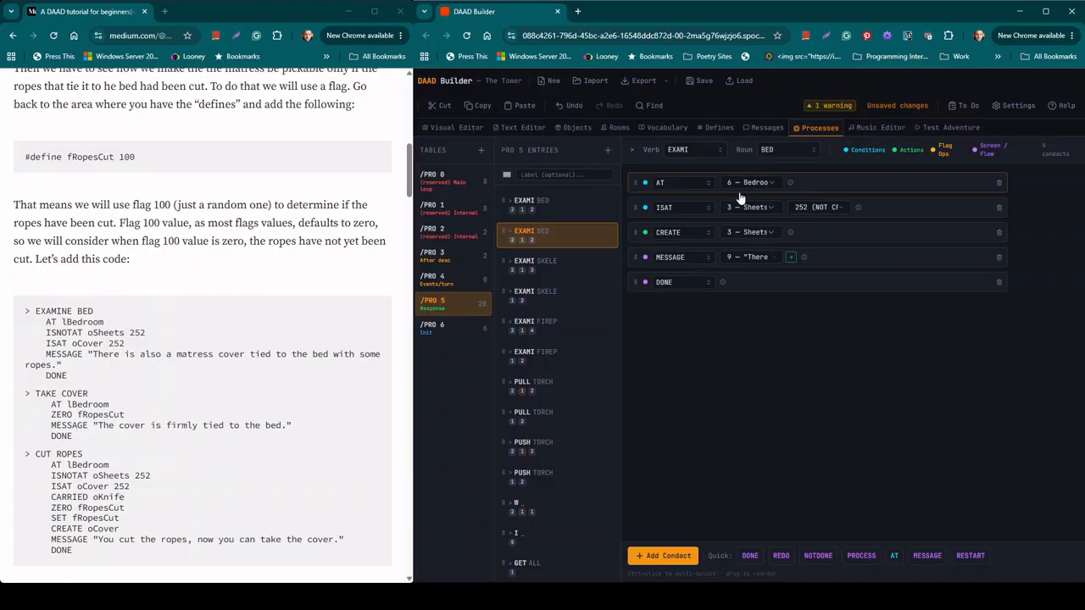
pyautogui.click(685, 207)
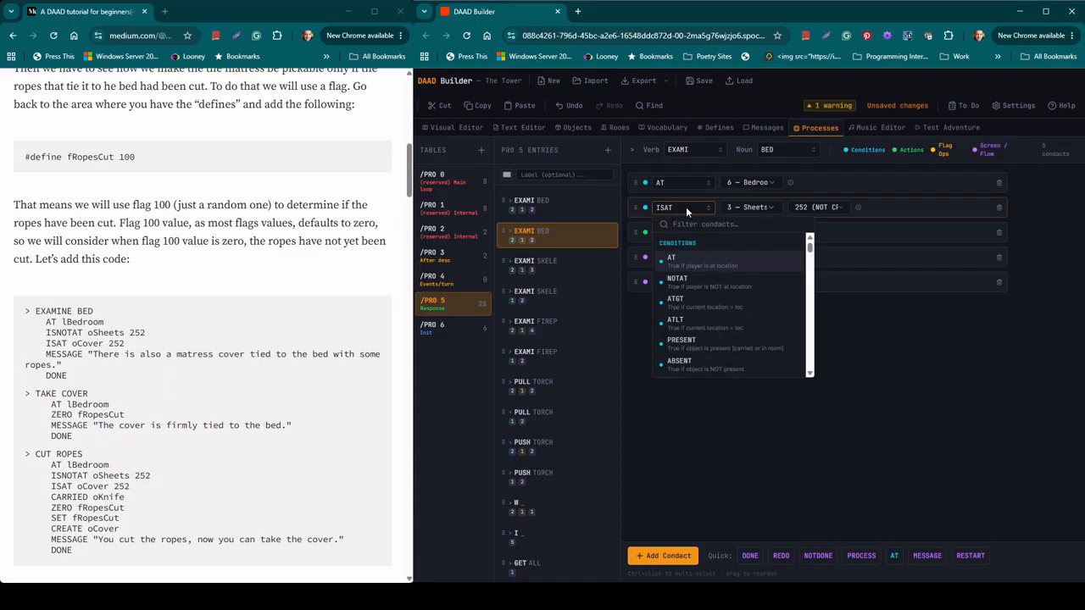
pyautogui.write('isnot')
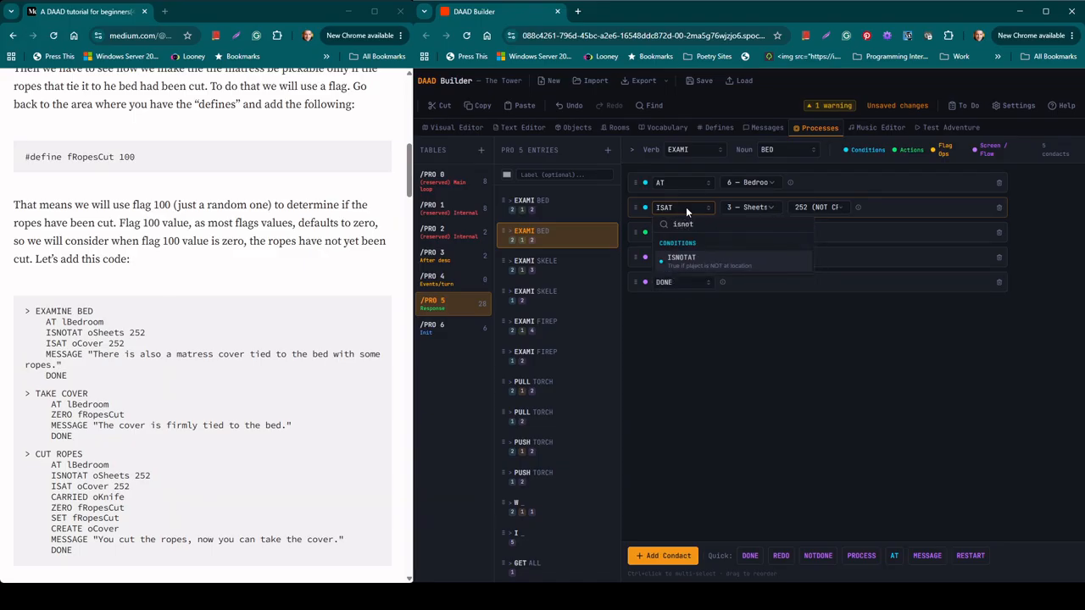
pyautogui.click(719, 265)
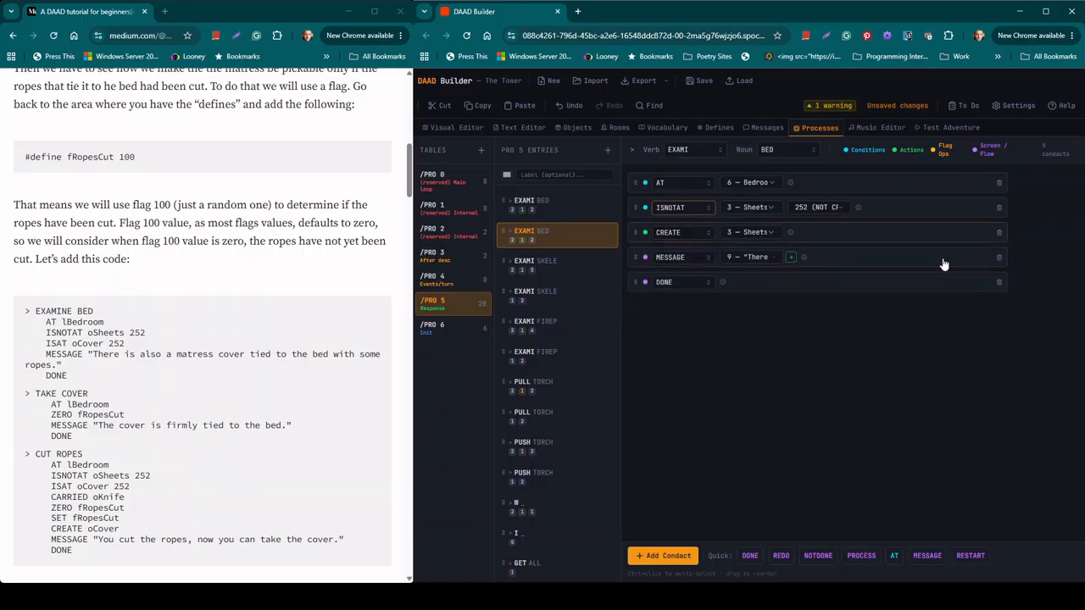
pyautogui.click(998, 232)
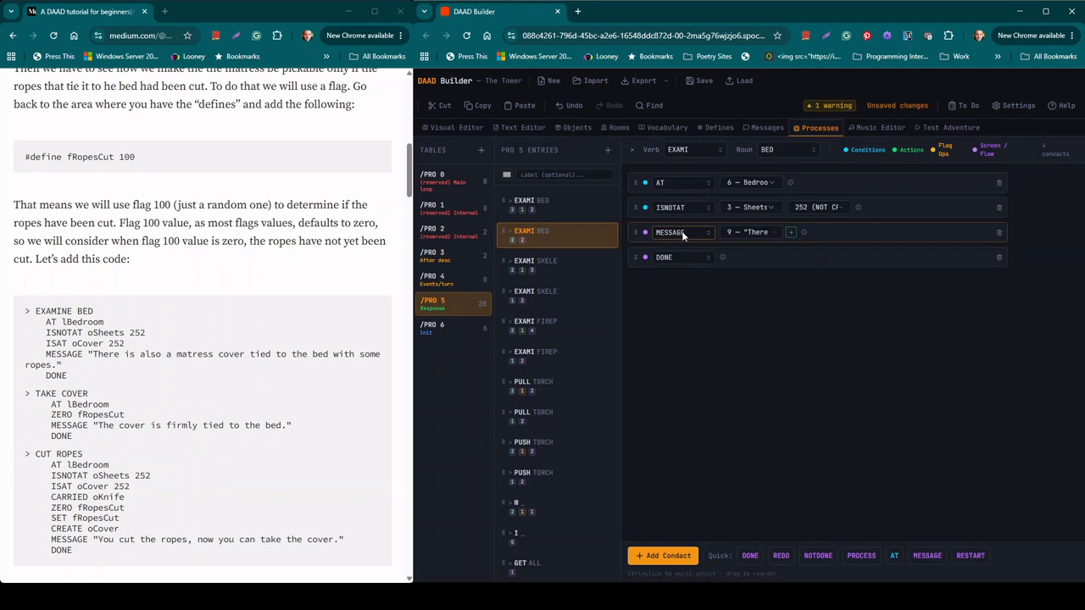
# Insert an ISAT condact before MESSAGE in the second EXAMI BED entry, with object 5 – Cover and location 252 (not created).
pyautogui.moveTo(798, 222)
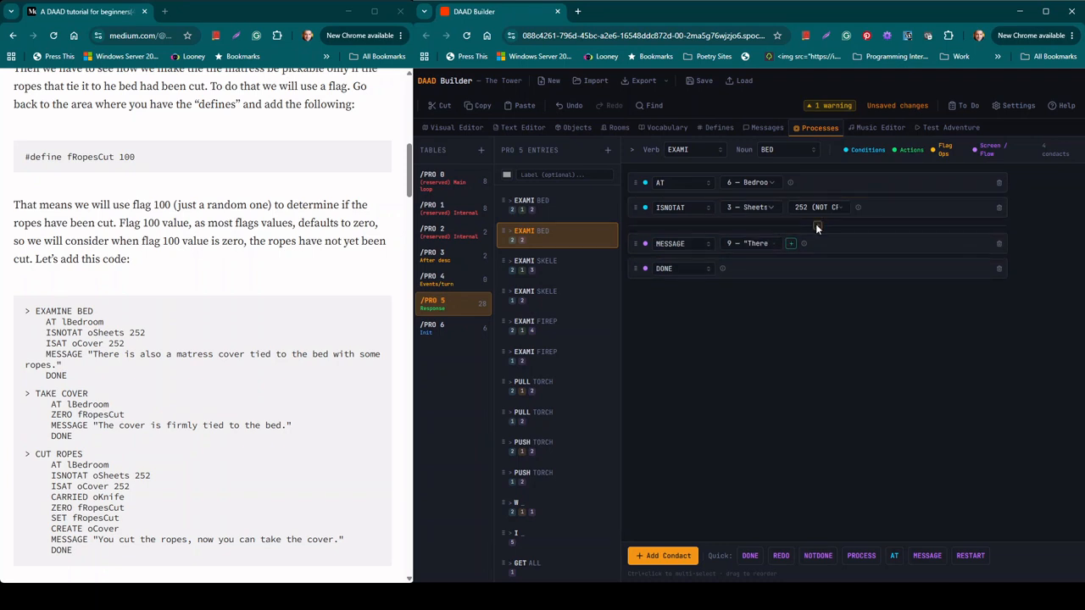
pyautogui.click(815, 225)
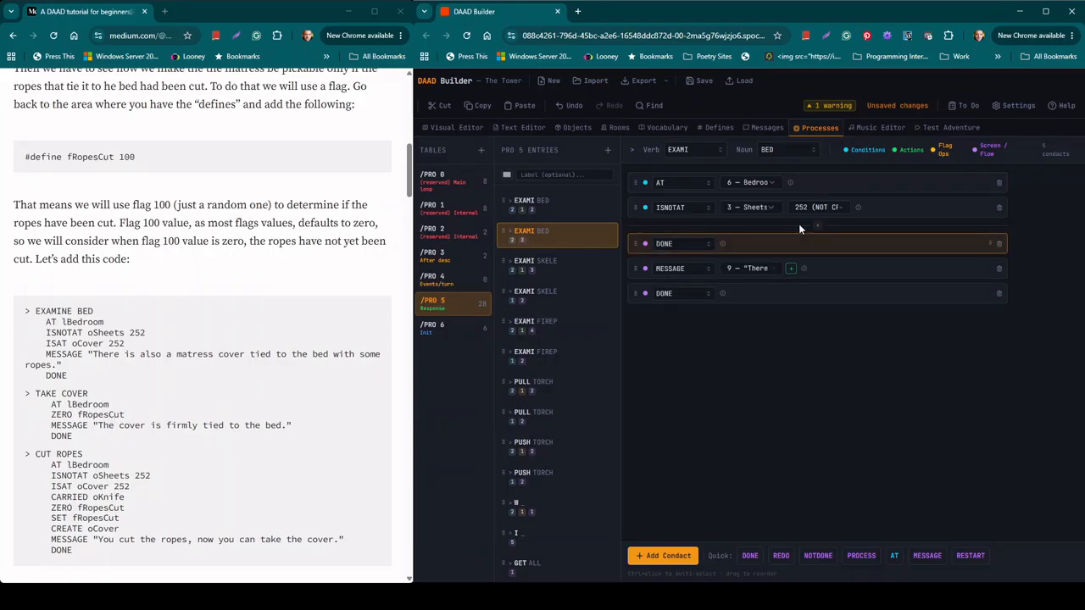
pyautogui.click(683, 233)
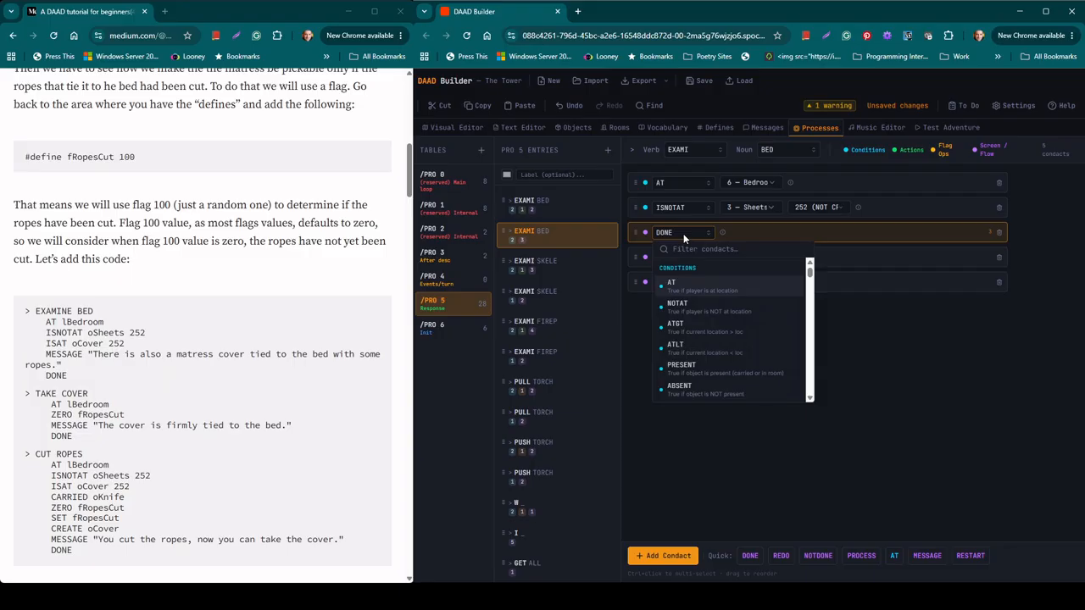
pyautogui.write('isat')
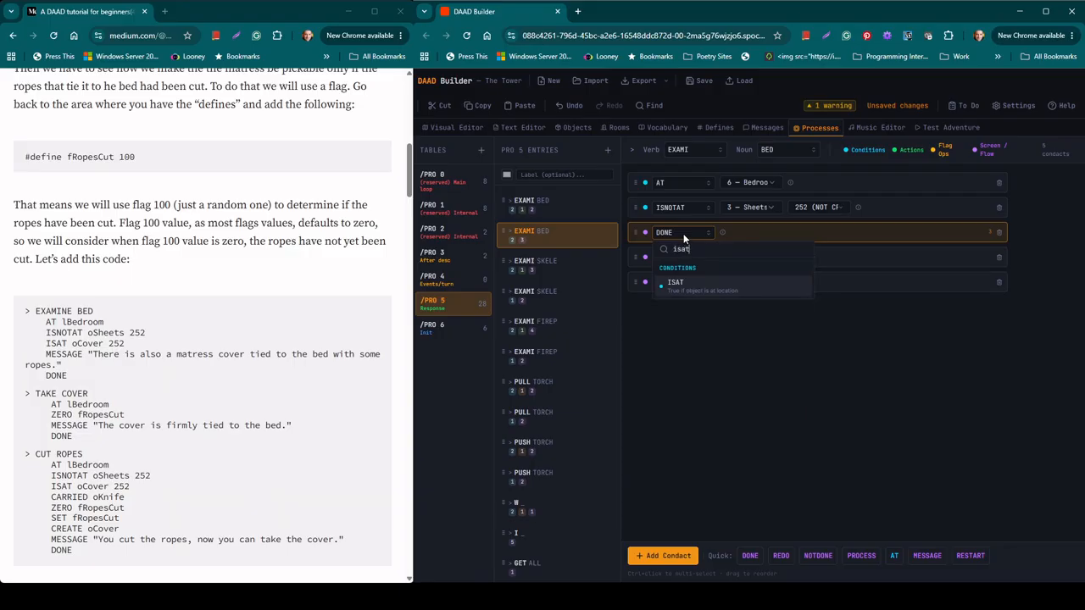
pyautogui.click(693, 285)
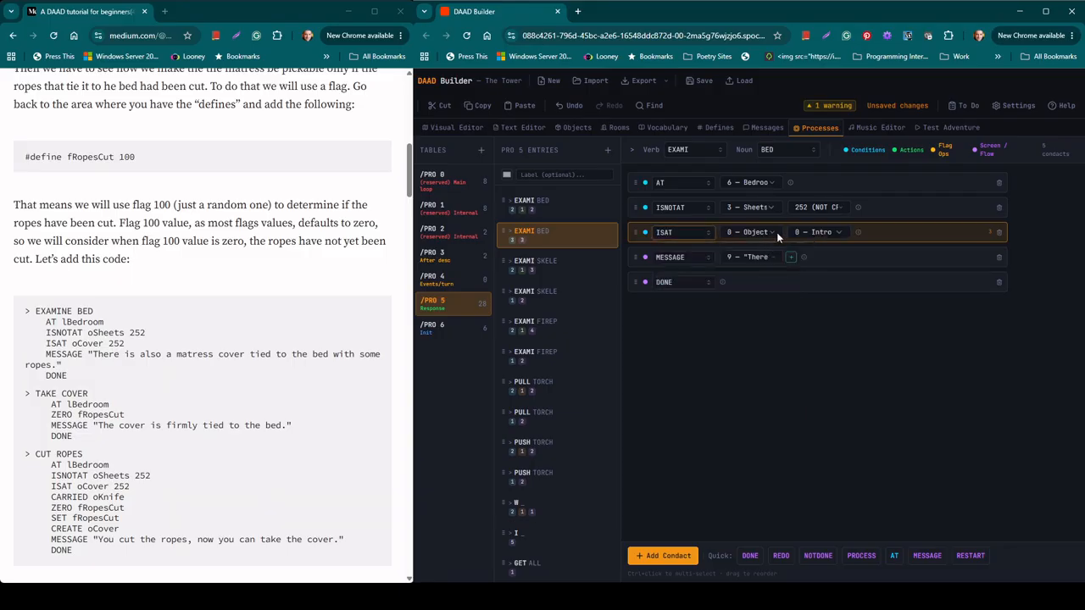
pyautogui.click(778, 230)
pyautogui.click(763, 331)
pyautogui.click(839, 233)
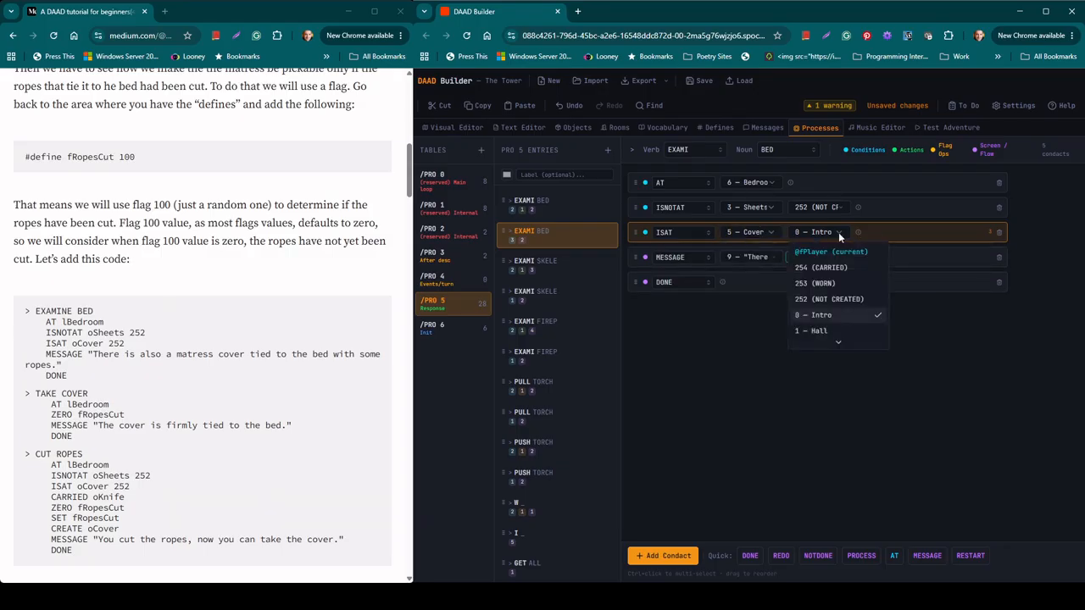
pyautogui.click(829, 300)
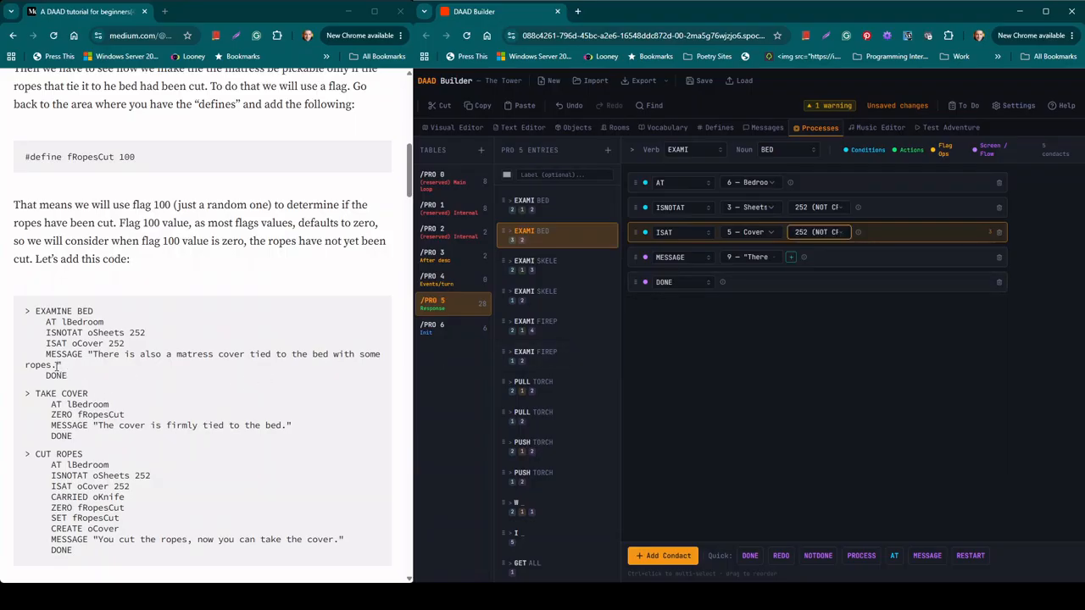
# Replace the second EXAMI BED entry's message with the new tutorial text "There is also a matress cover tied to the bed with some ropes.".
pyautogui.moveTo(58, 367); pyautogui.dragTo(93, 355)
pyautogui.hotkey('ctrl', 'c')
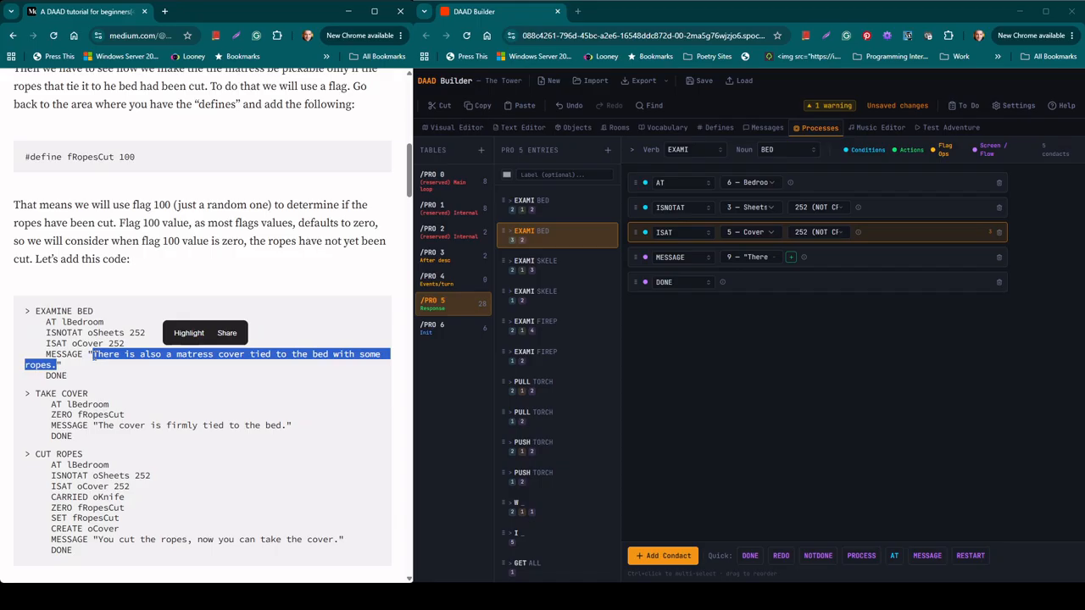
pyautogui.click(790, 259)
pyautogui.click(790, 257)
pyautogui.hotkey('ctrl', 'v')
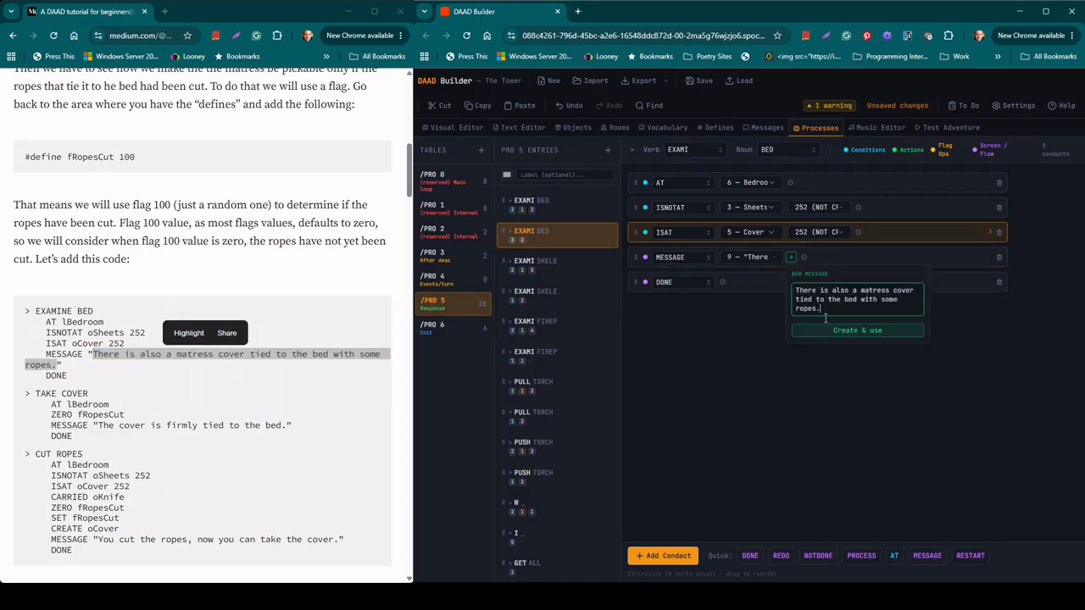
pyautogui.click(829, 332)
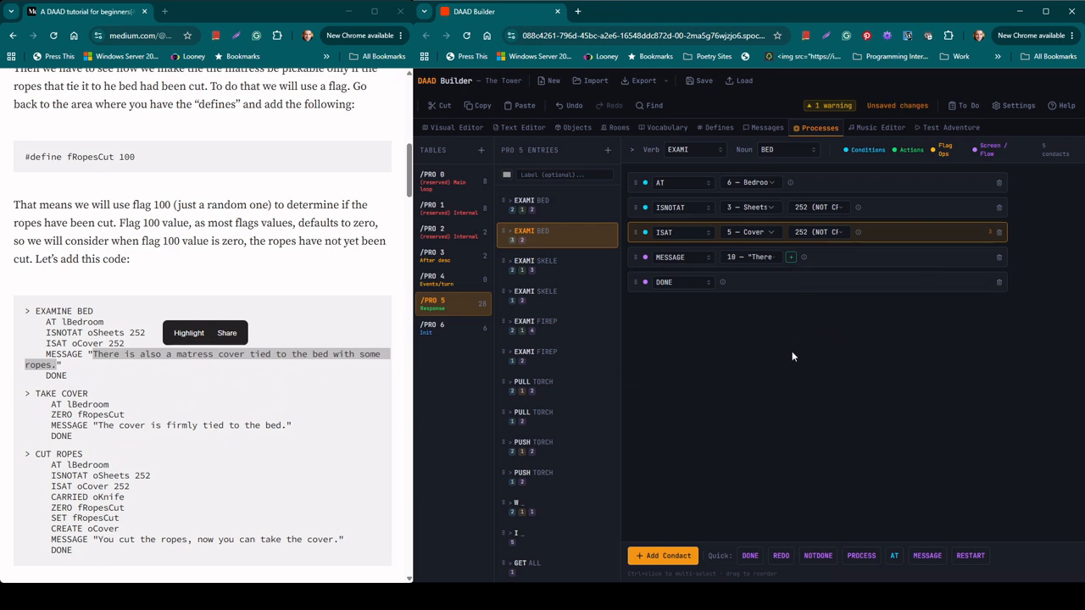
# Insert a TAKE COVER entry after the second EXAMI BED entry, adding COVER to the vocabulary as a new noun.
pyautogui.moveTo(547, 256)
pyautogui.click(557, 256)
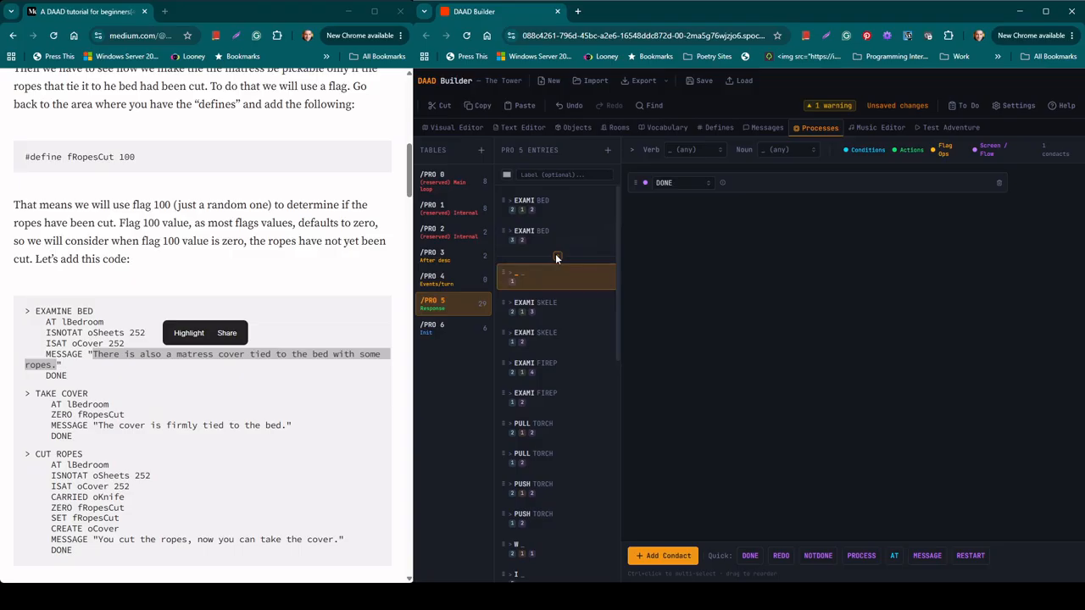
pyautogui.click(703, 158)
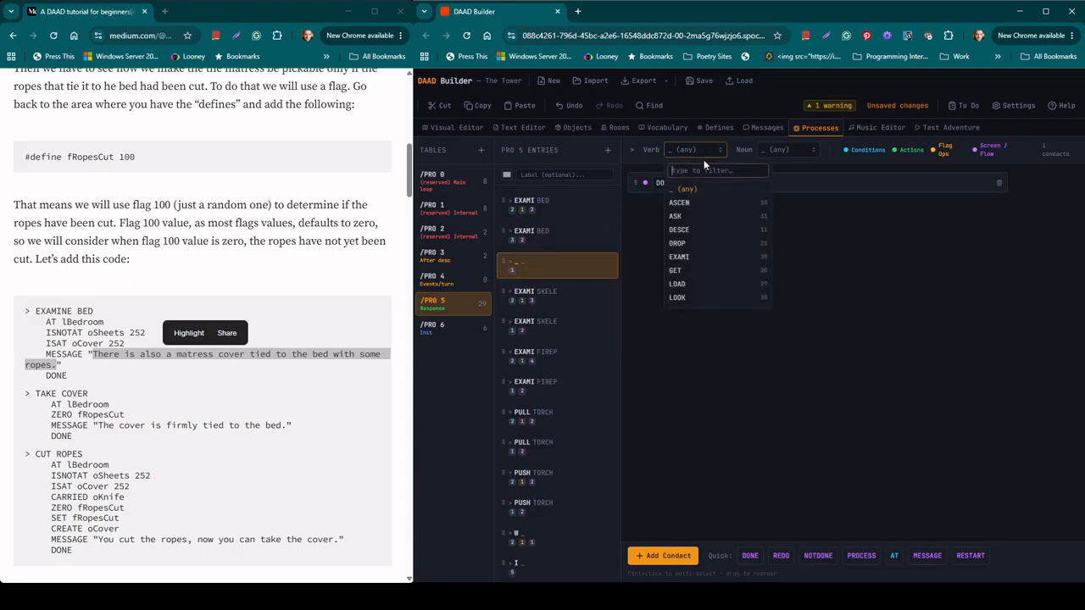
pyautogui.write('tak')
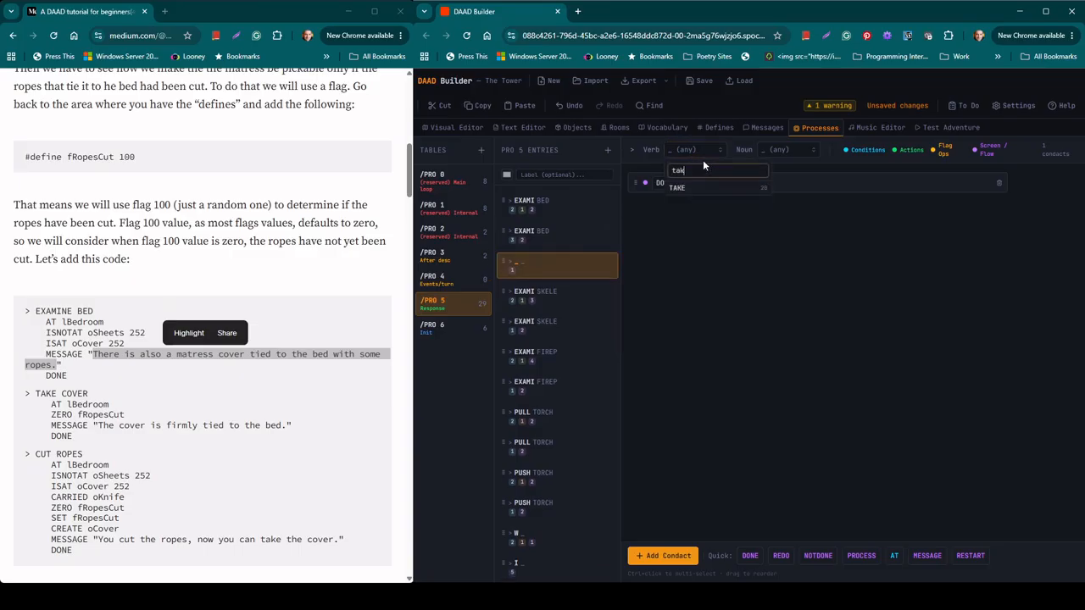
pyautogui.write('e')
pyautogui.click(731, 187)
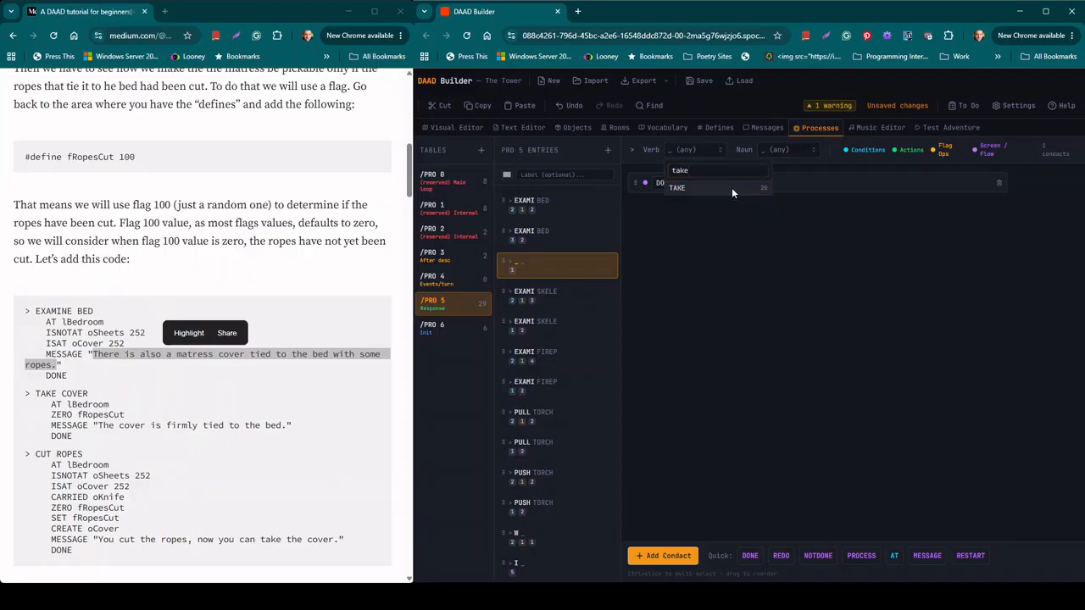
pyautogui.click(792, 149)
pyautogui.write('cover')
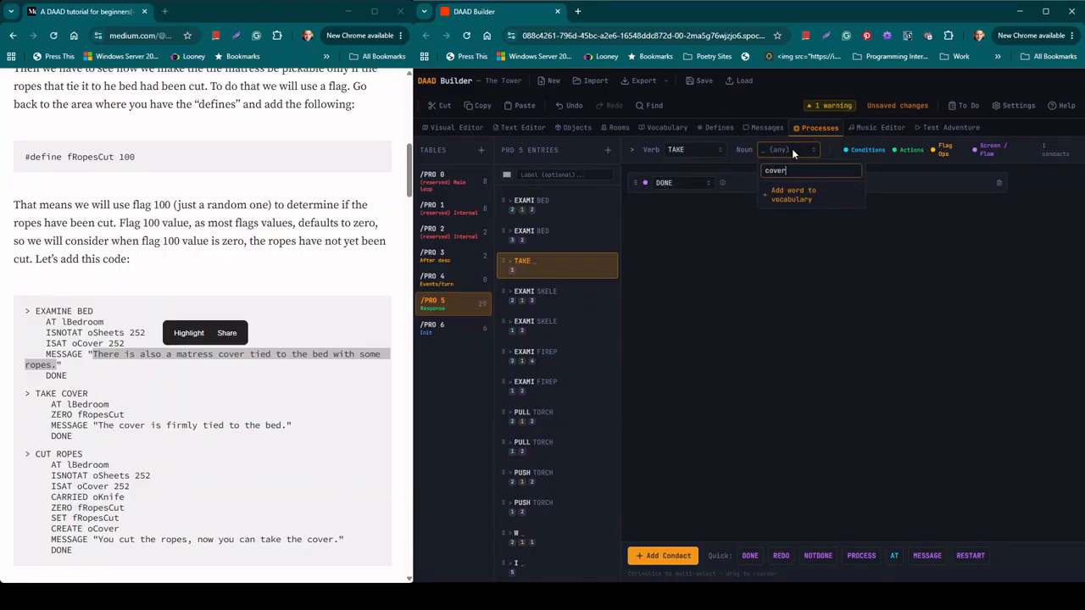
pyautogui.click(800, 196)
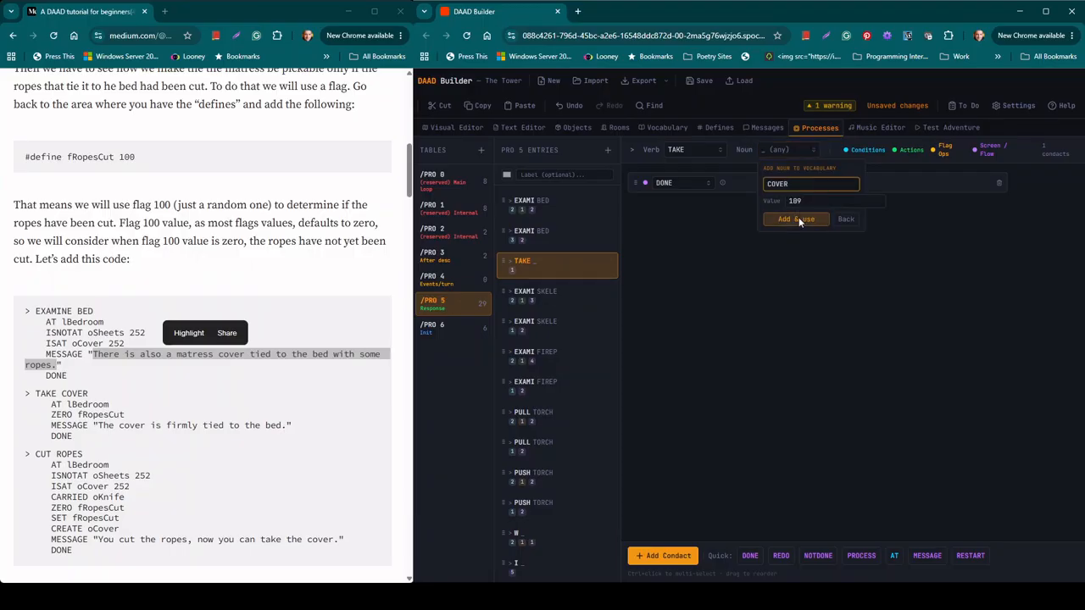
pyautogui.click(798, 219)
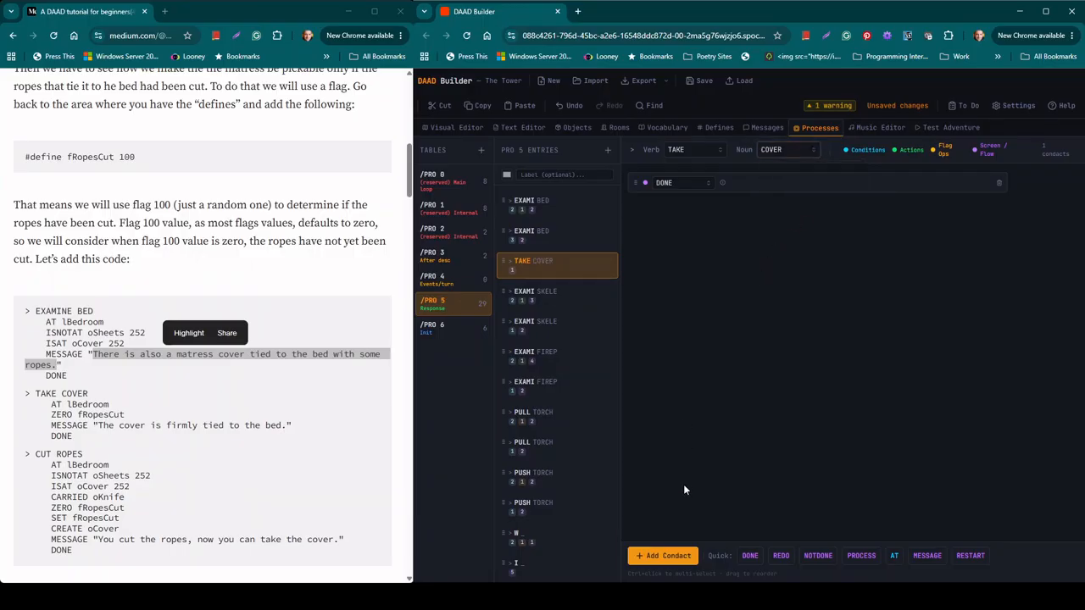
# Change the first condact of TAKE COVER to AT with location 6 – Bedroom.
pyautogui.click(680, 183)
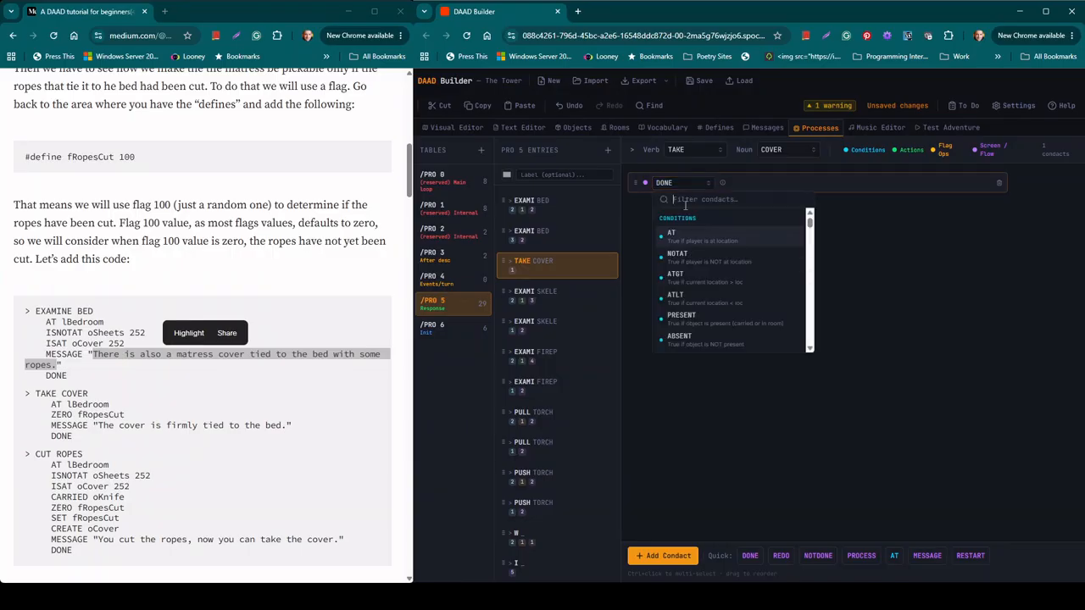
pyautogui.click(700, 233)
pyautogui.click(751, 182)
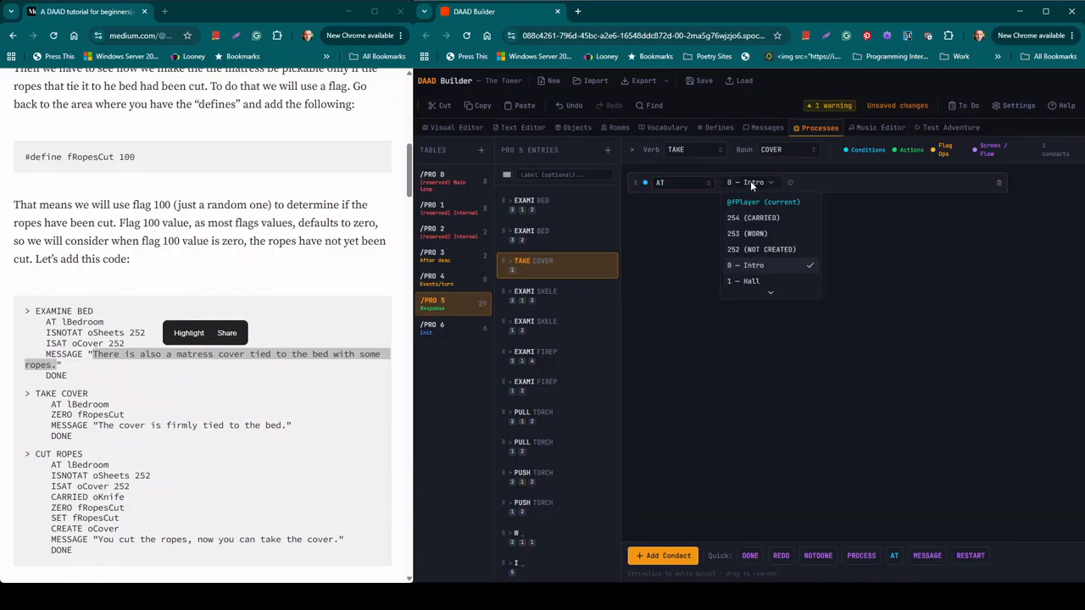
pyautogui.scroll(-3, 767, 295)
pyautogui.click(763, 289)
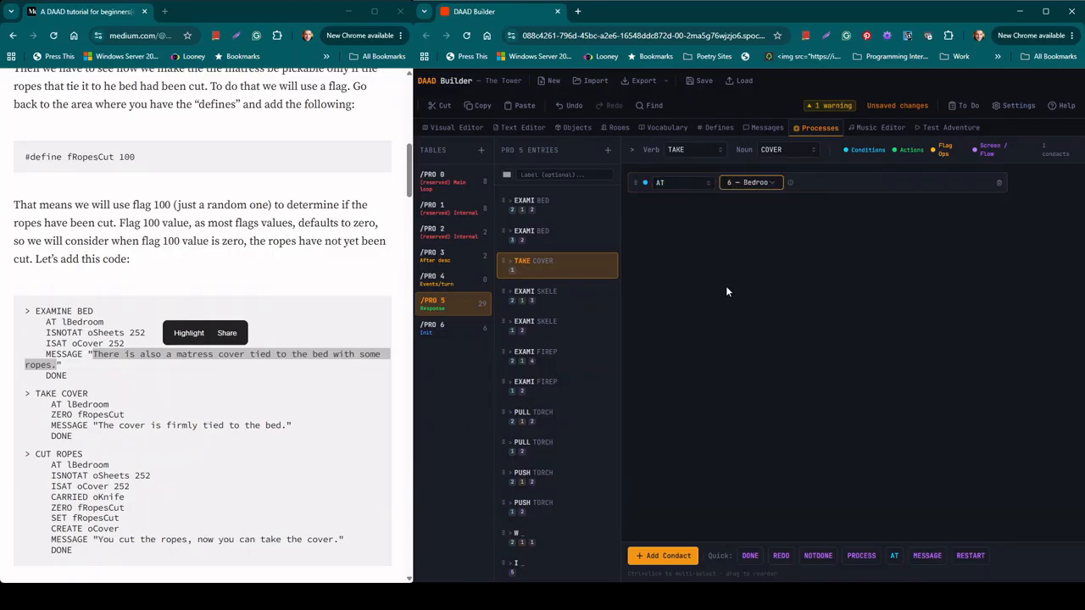
# Add a ZERO condact to TAKE COVER that tests a newly defined flag named fRopesCut.
pyautogui.click(666, 555)
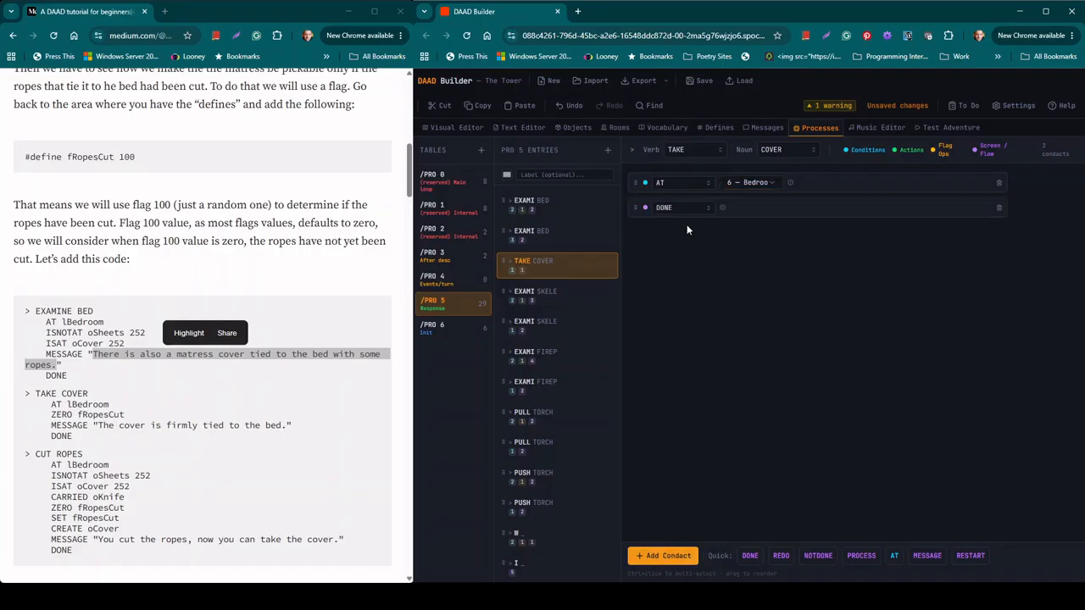
pyautogui.click(690, 207)
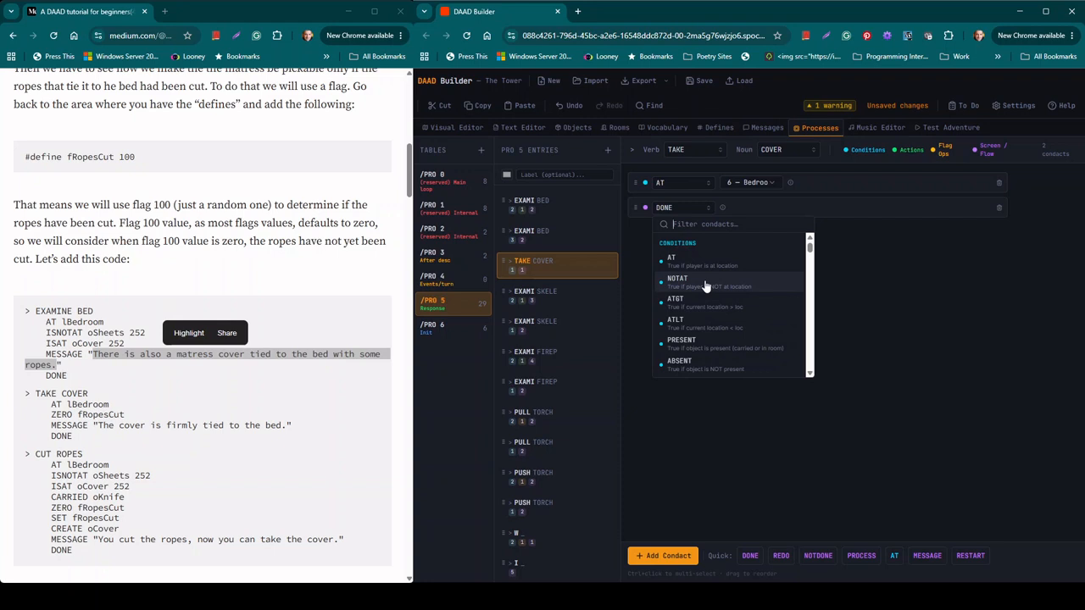
pyautogui.write('zero')
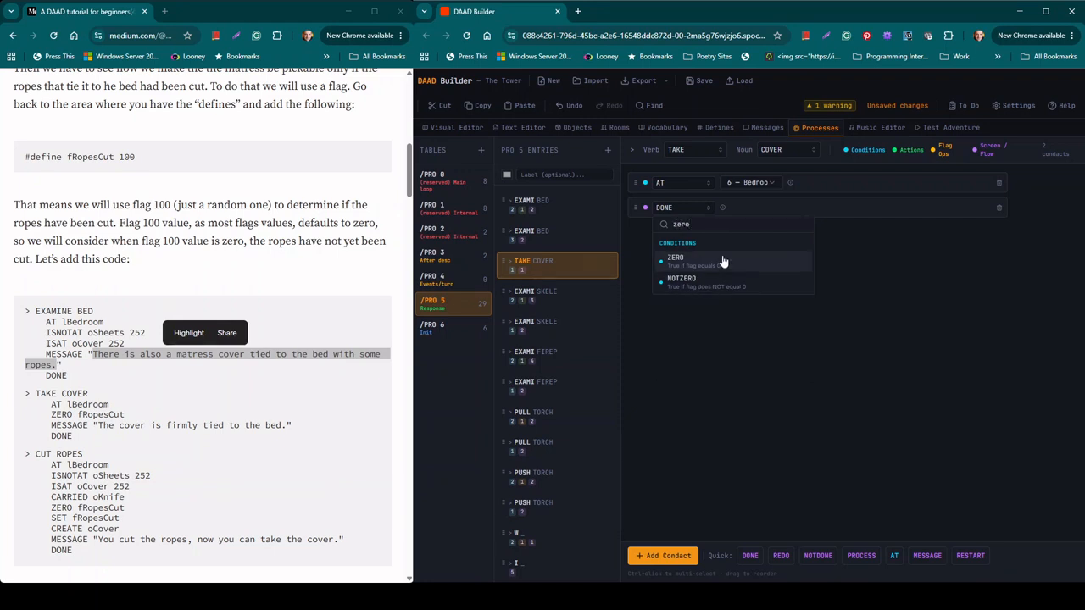
pyautogui.click(724, 261)
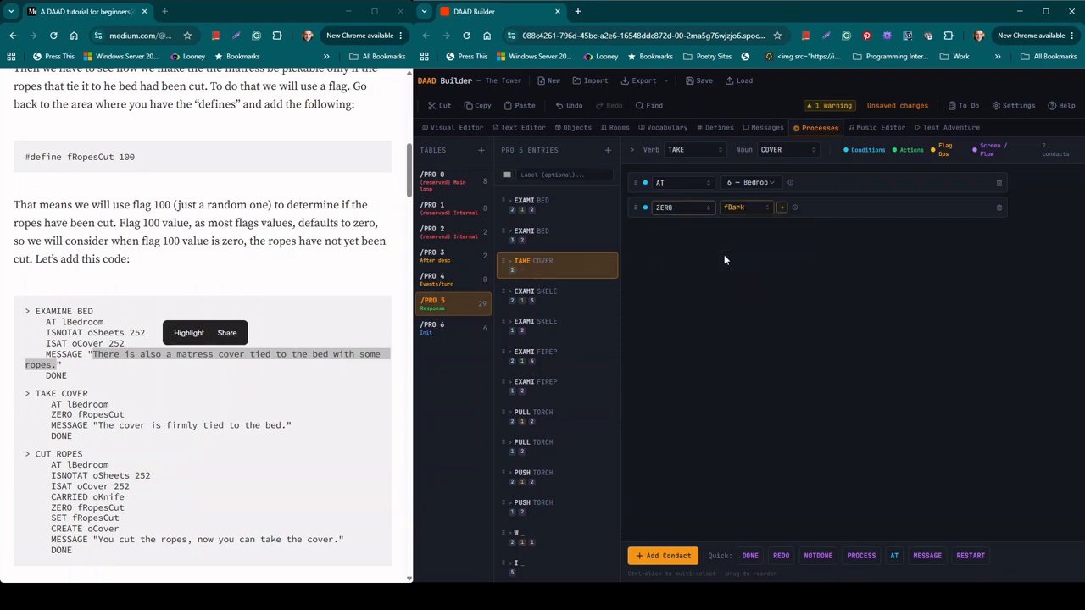
pyautogui.click(782, 207)
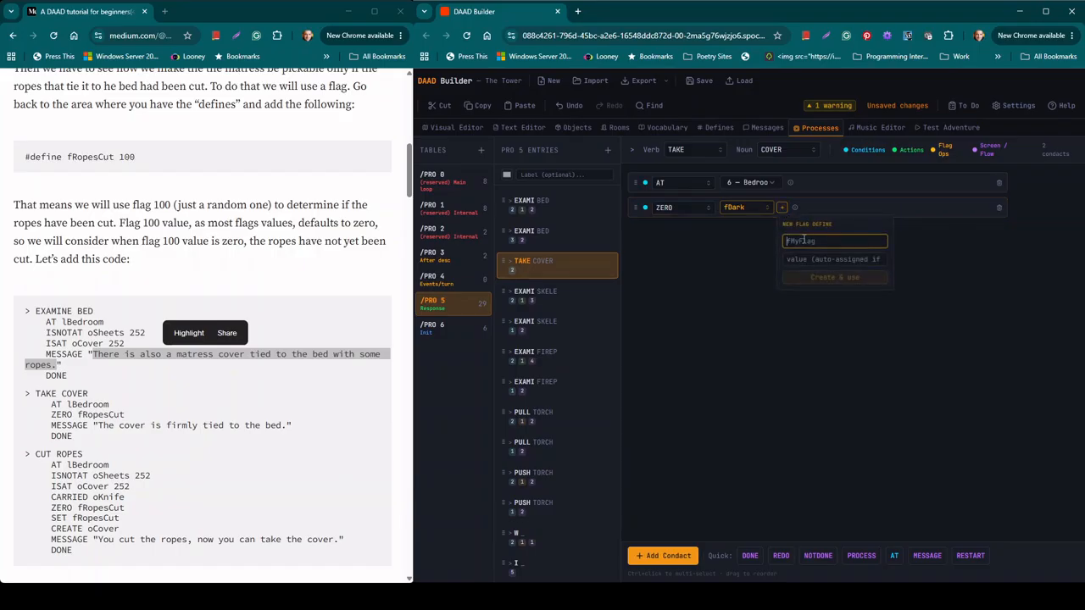
pyautogui.write('f')
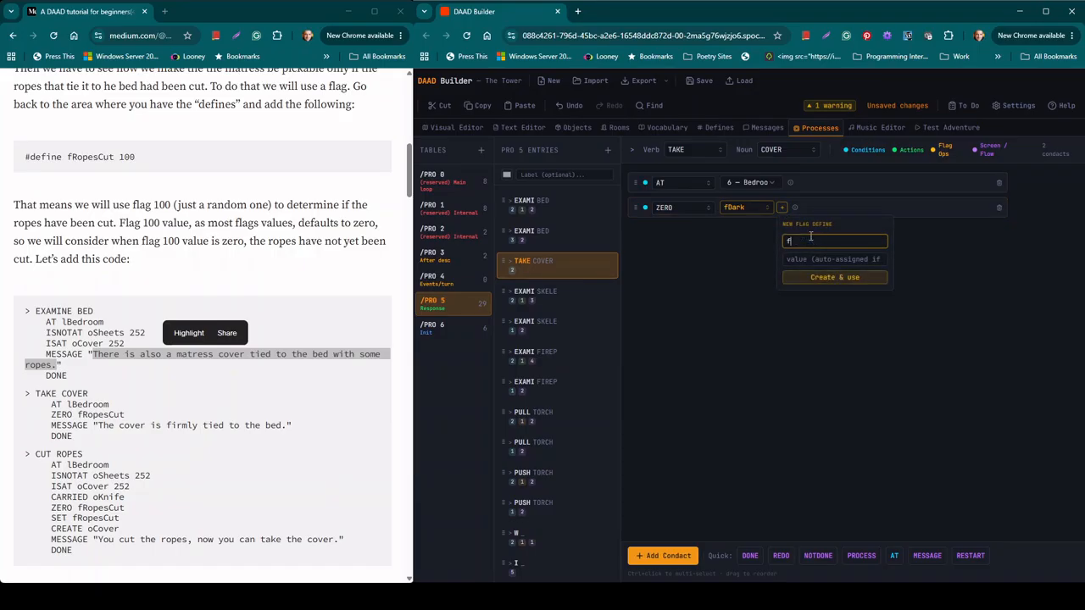
pyautogui.write('RopesCut')
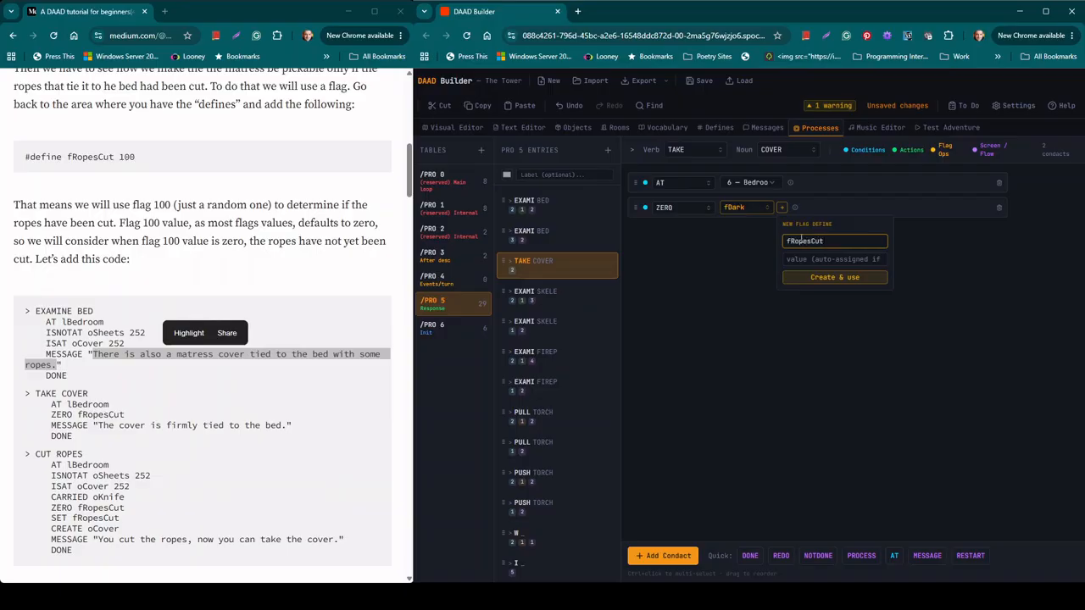
pyautogui.click(846, 279)
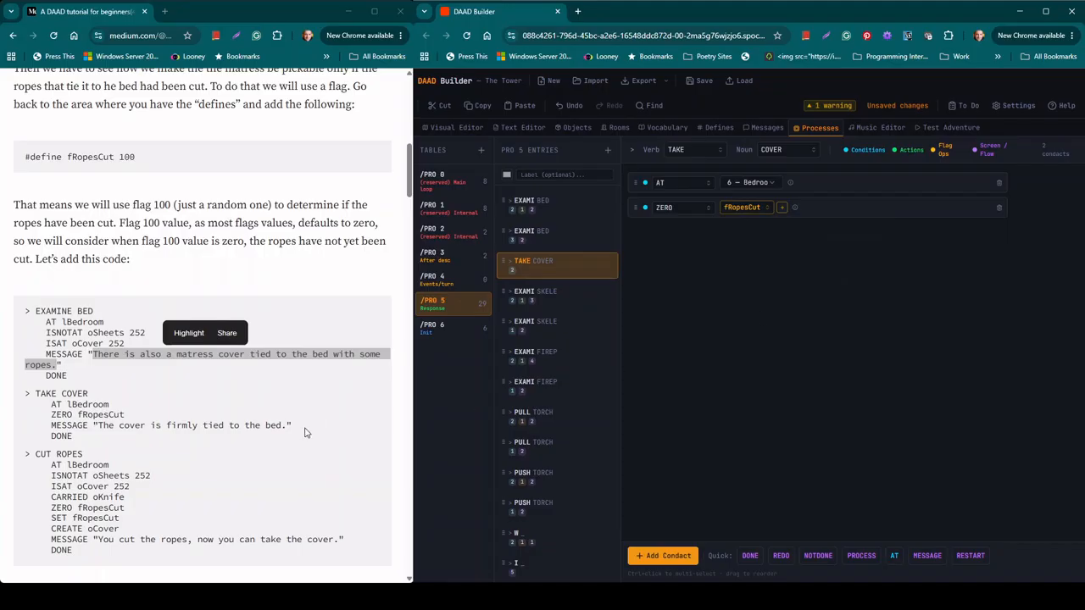
# Complete TAKE COVER with a new MESSAGE copied from the tutorial, "The cover is firmly tied to the bed.", followed by DONE.
pyautogui.moveTo(289, 425); pyautogui.dragTo(99, 426)
pyautogui.hotkey('ctrl', 'c')
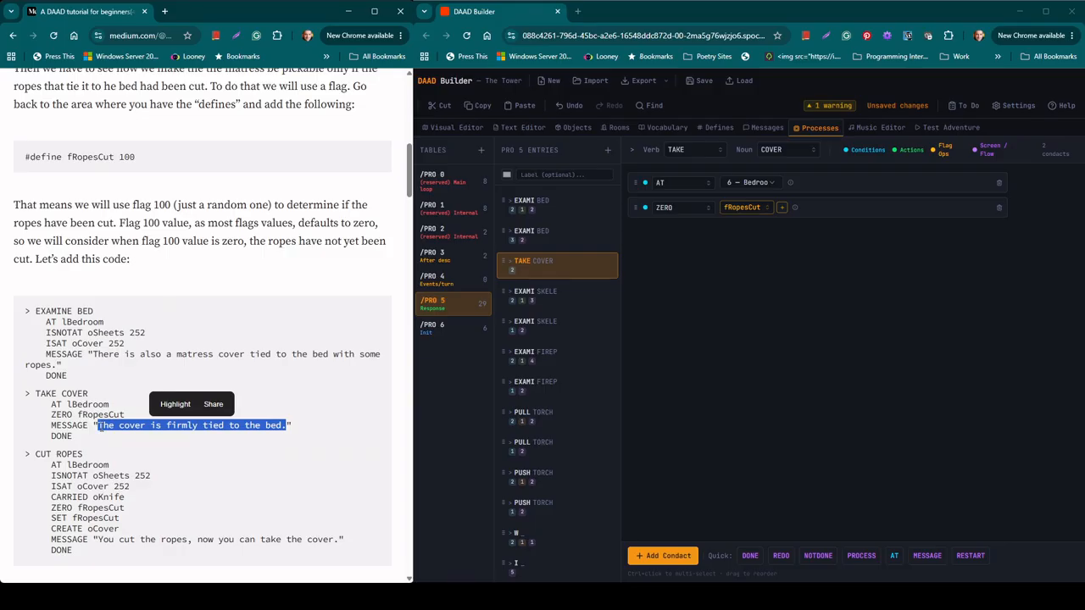
pyautogui.click(665, 563)
pyautogui.click(698, 232)
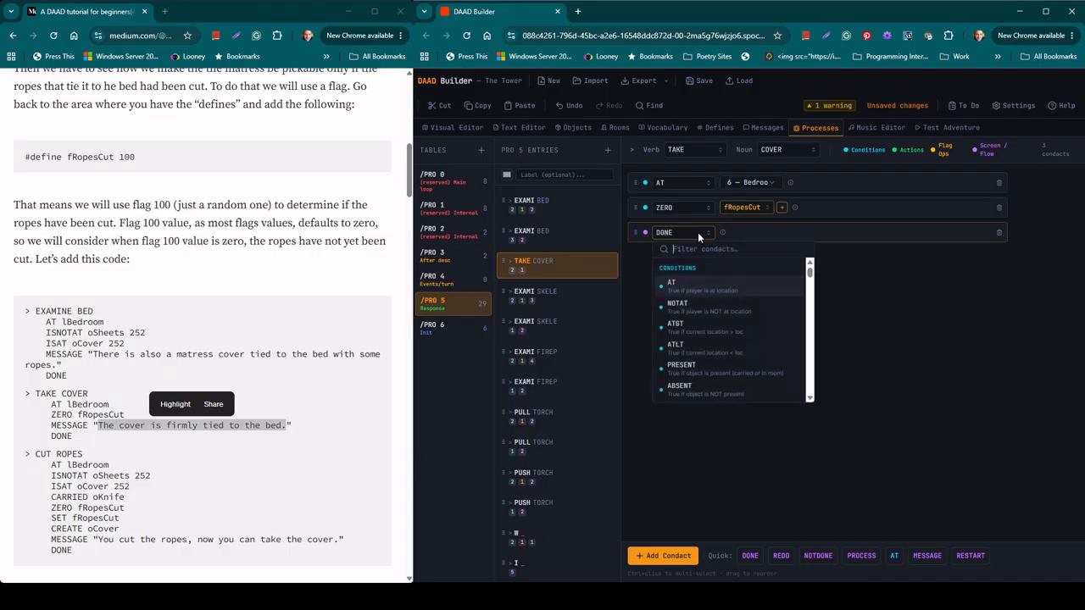
pyautogui.write('mess')
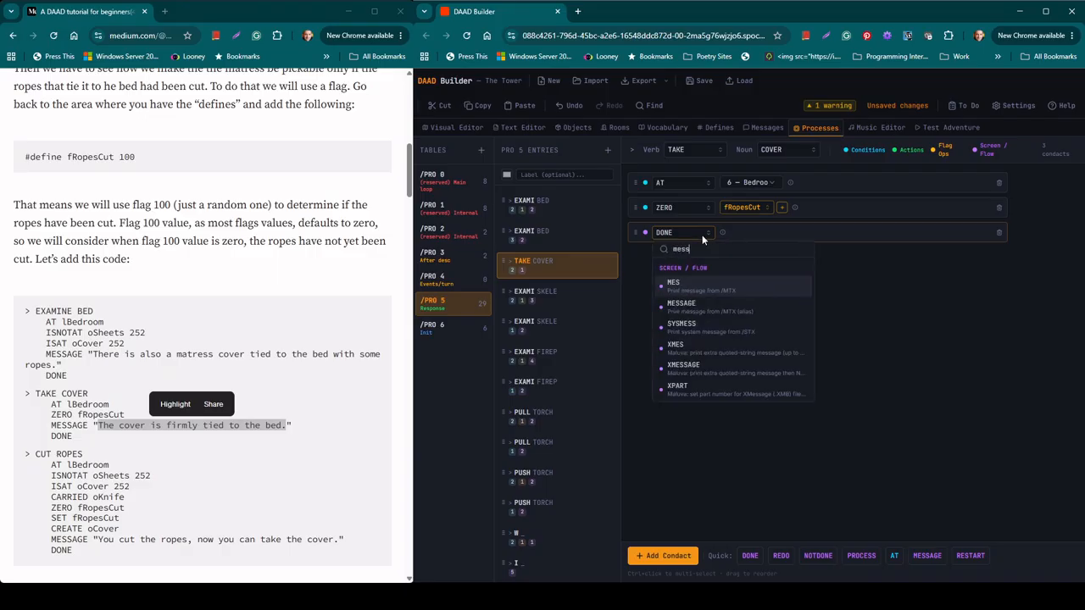
pyautogui.click(709, 306)
pyautogui.click(791, 233)
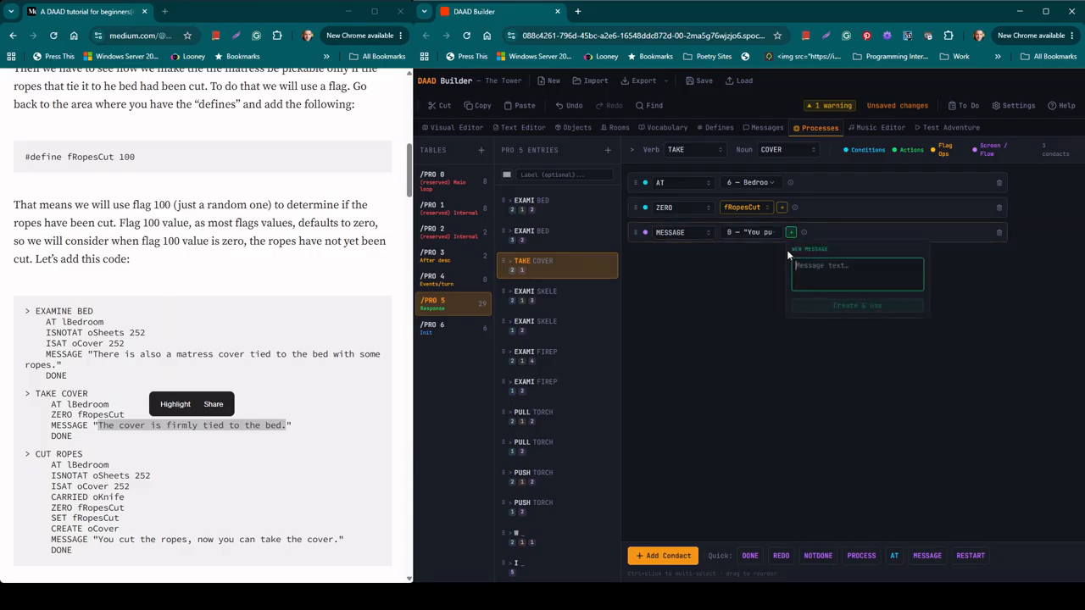
pyautogui.hotkey('ctrl', 'v')
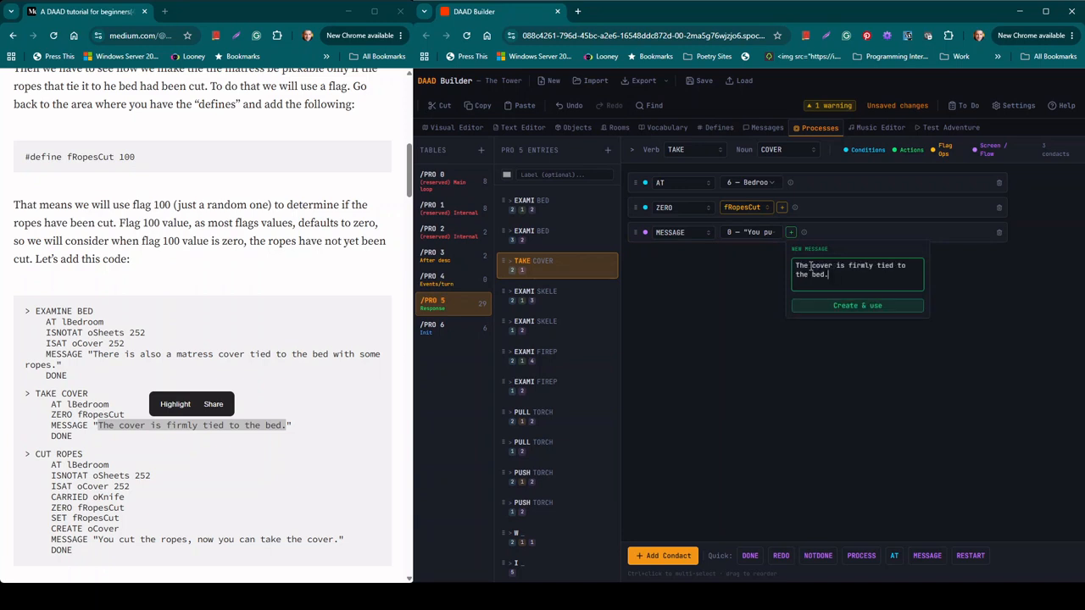
pyautogui.click(829, 307)
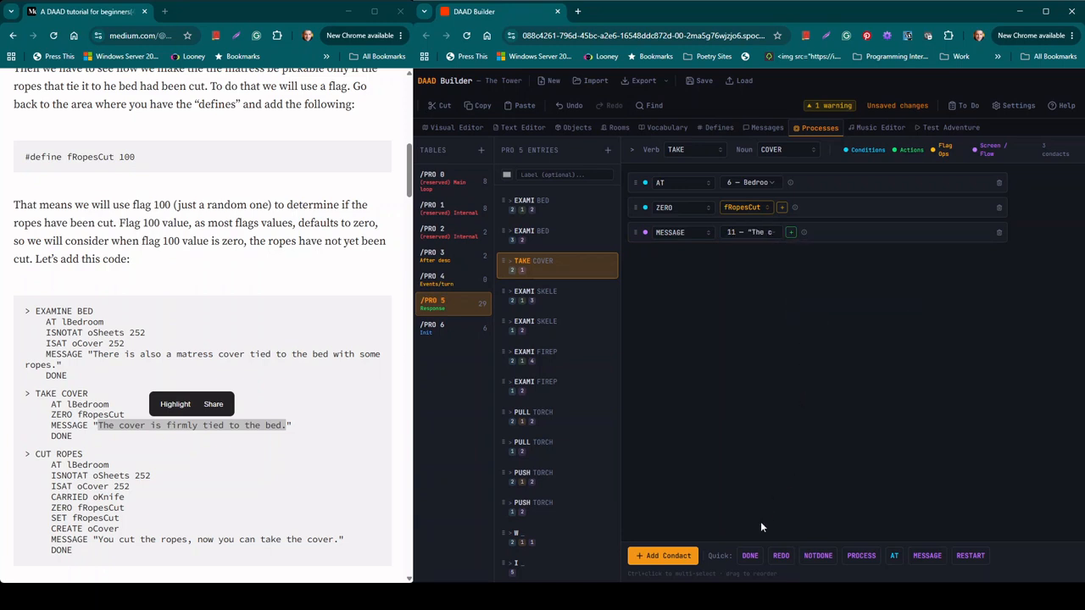
pyautogui.click(750, 556)
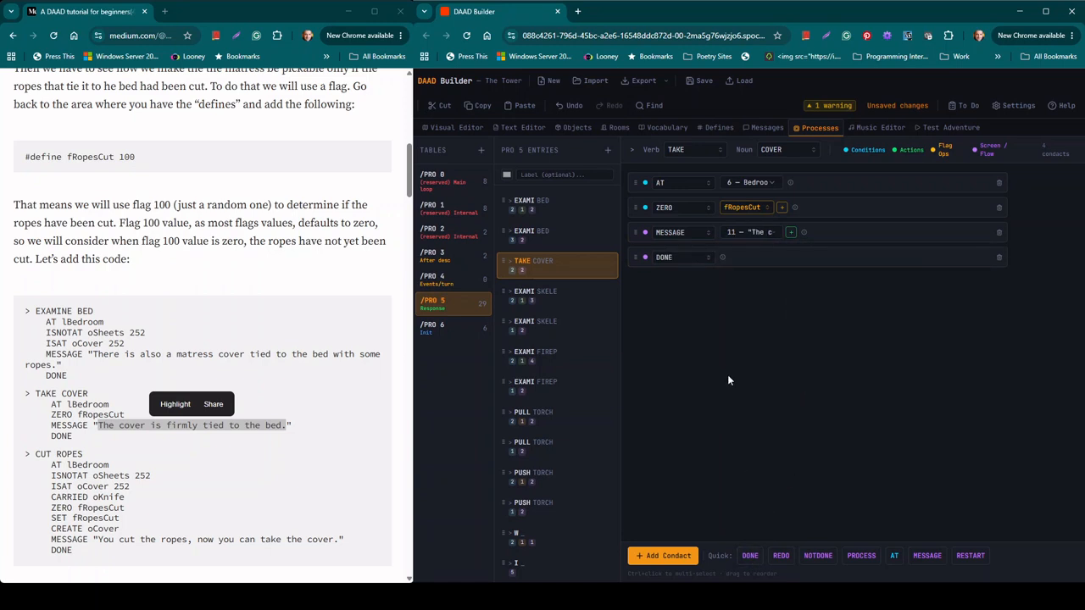
# Insert a CUT ROPES entry after TAKE COVER, adding CUT as a new verb and ROPES as a new noun to the vocabulary.
pyautogui.scroll(-1, 264, 384)
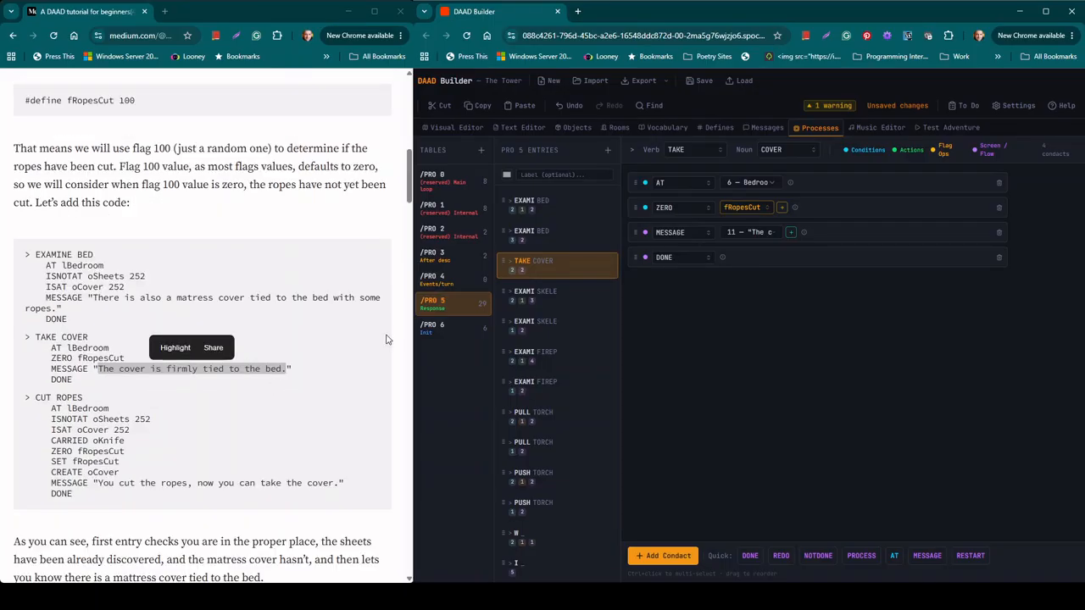
pyautogui.click(557, 286)
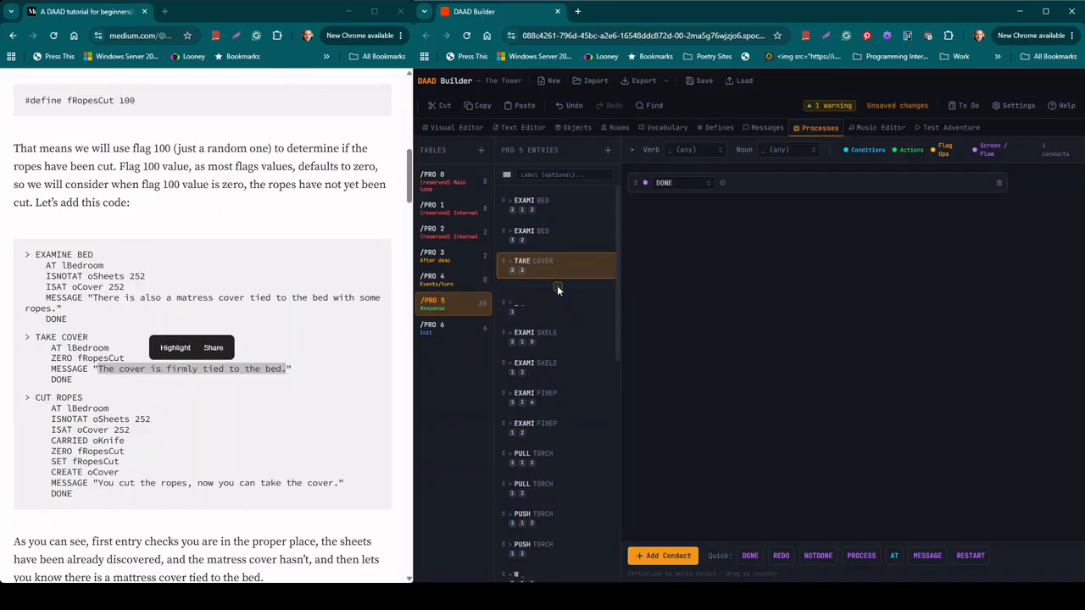
pyautogui.click(687, 150)
pyautogui.write('cut')
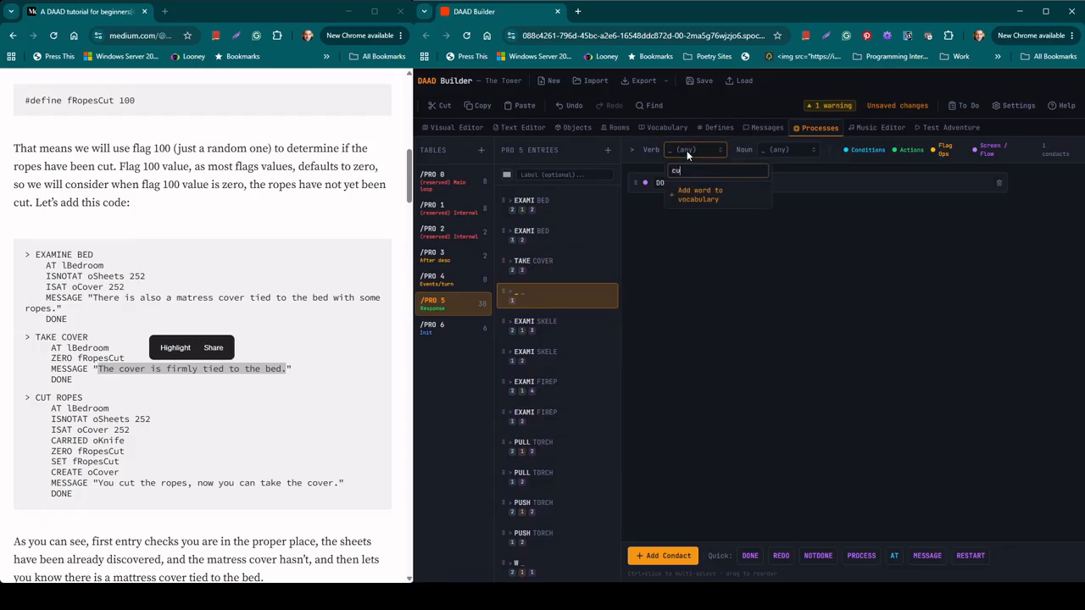
pyautogui.click(702, 190)
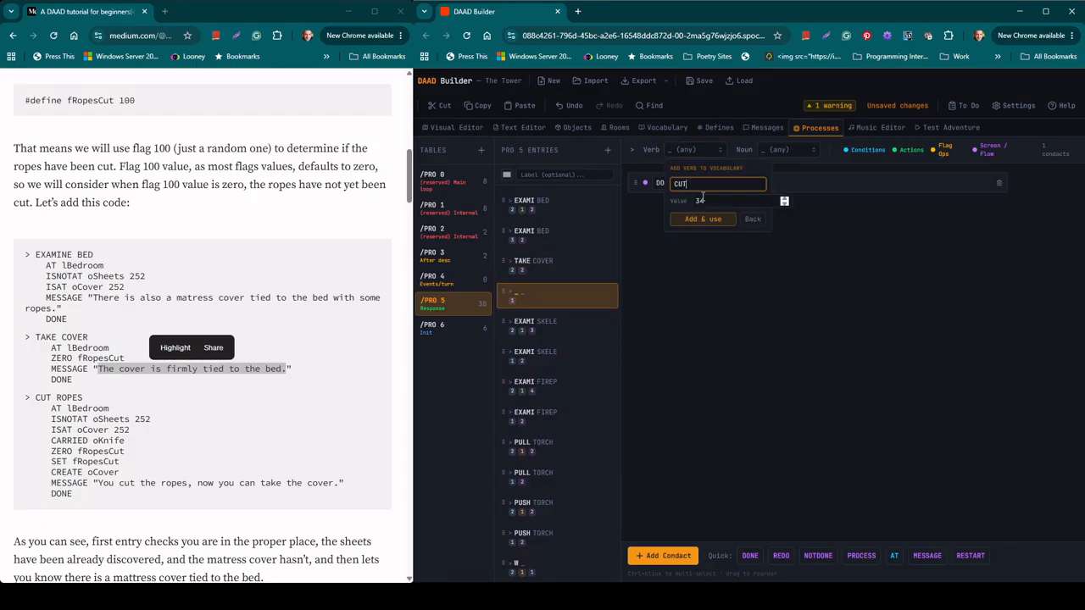
pyautogui.click(705, 219)
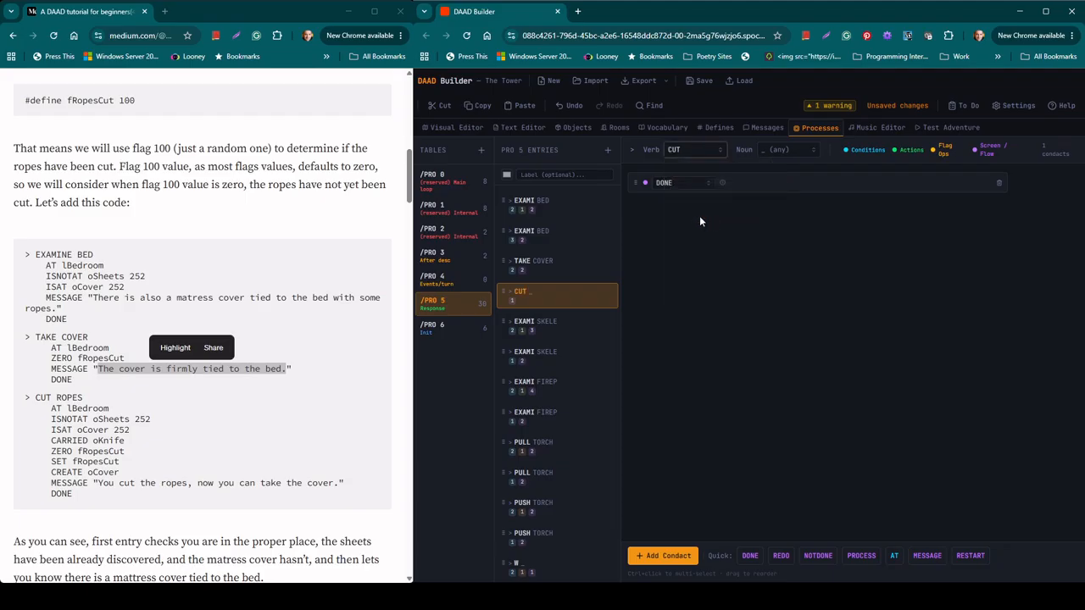
pyautogui.click(786, 152)
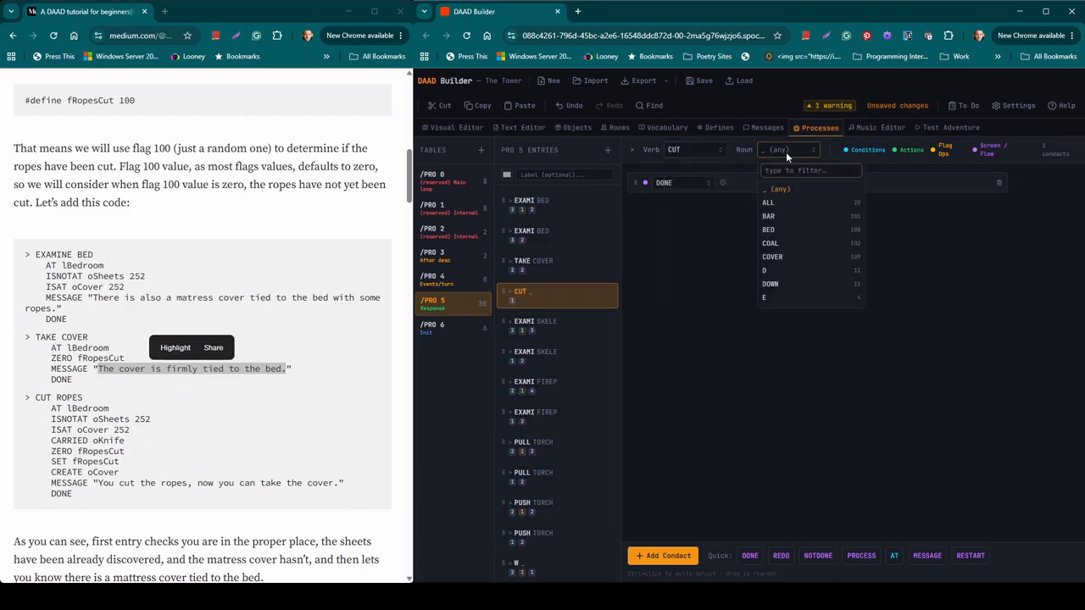
pyautogui.write('ropes')
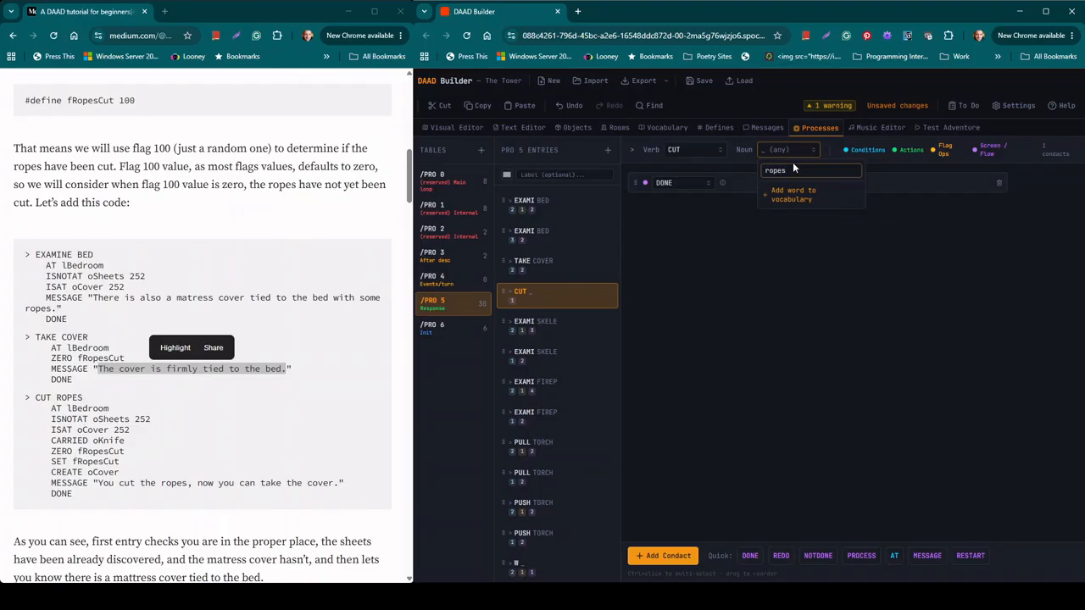
pyautogui.click(792, 194)
pyautogui.click(802, 222)
# Change the first condact of CUT ROPES to AT with location 6 – Bedroom.
pyautogui.click(678, 182)
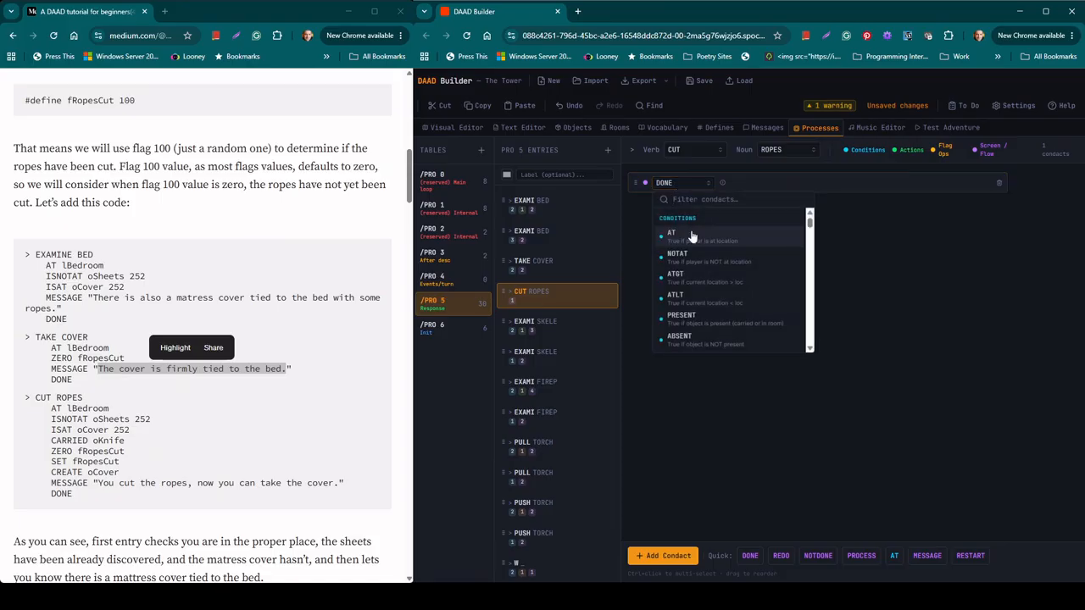
pyautogui.click(715, 222)
pyautogui.click(771, 182)
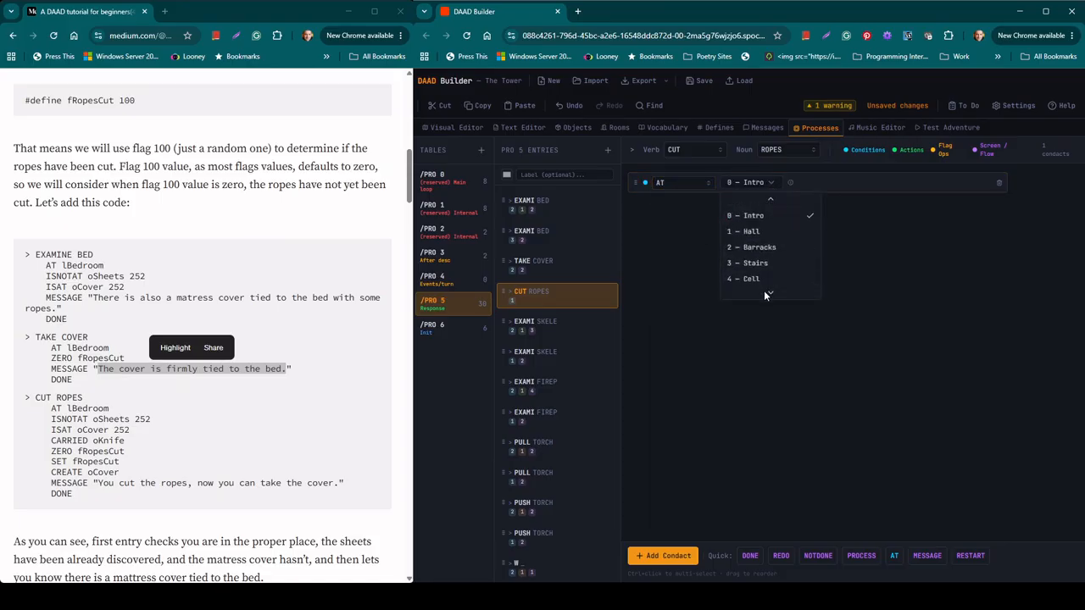
pyautogui.click(764, 290)
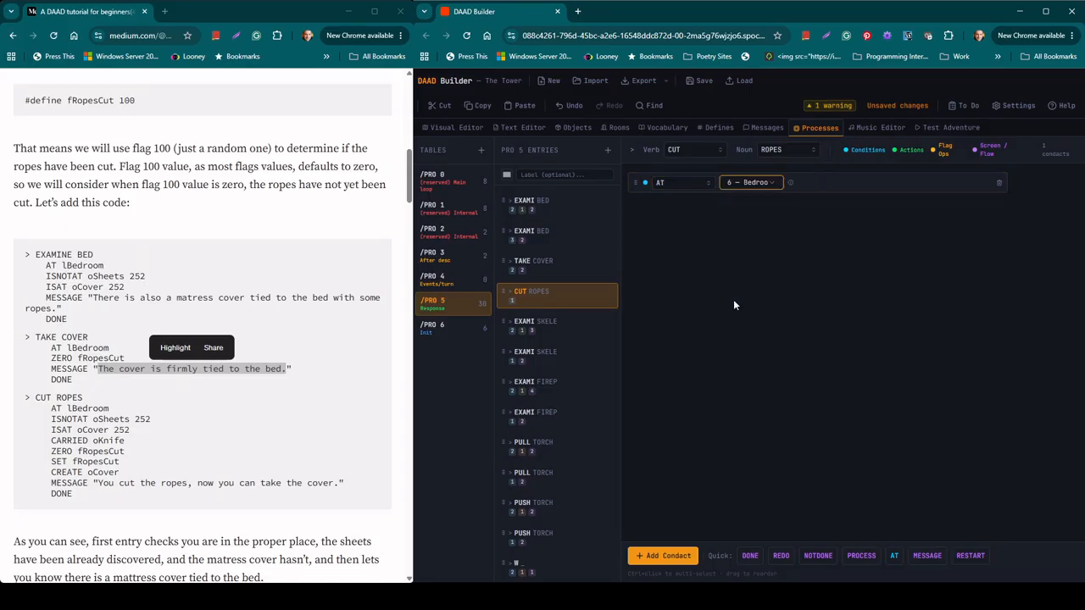
# Add an ISNOTAT condact to CUT ROPES with object 3 – Sheets and location 252 (NOT CREATED).
pyautogui.click(668, 556)
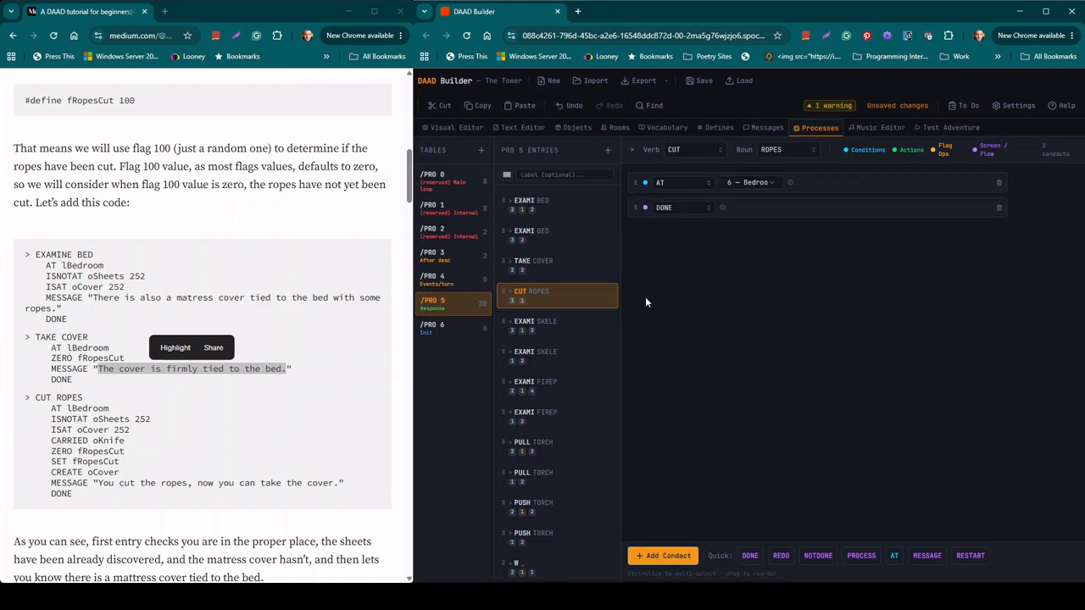
pyautogui.click(677, 207)
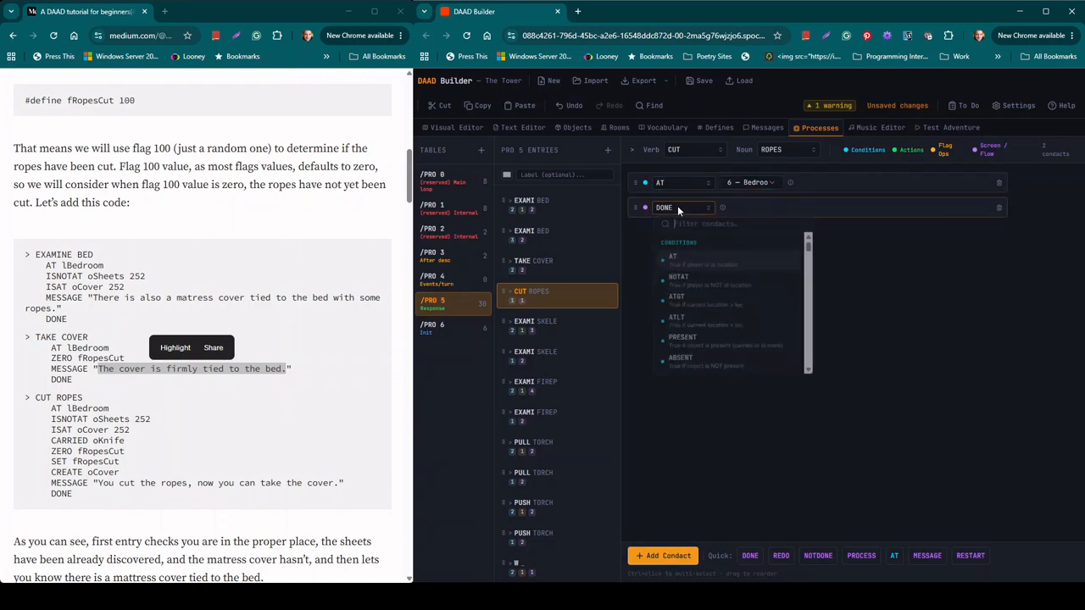
pyautogui.write('isno')
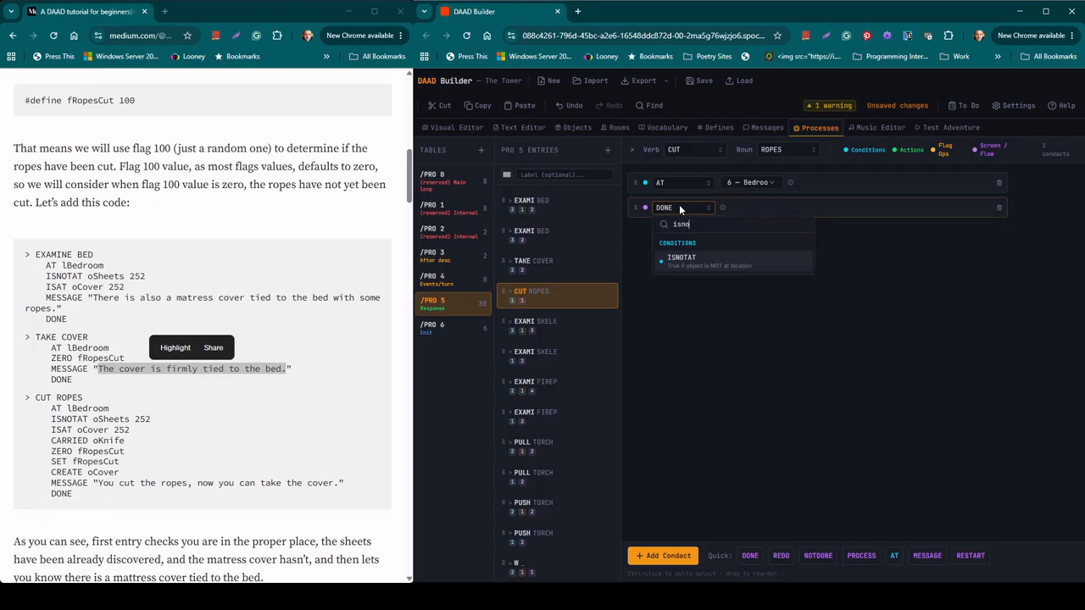
pyautogui.click(709, 264)
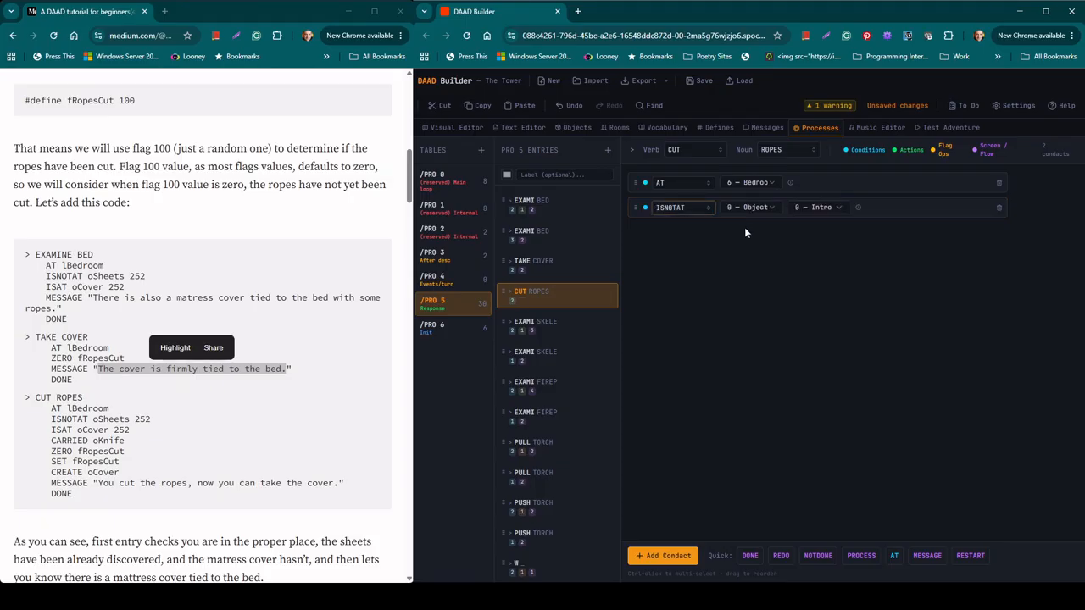
pyautogui.click(764, 206)
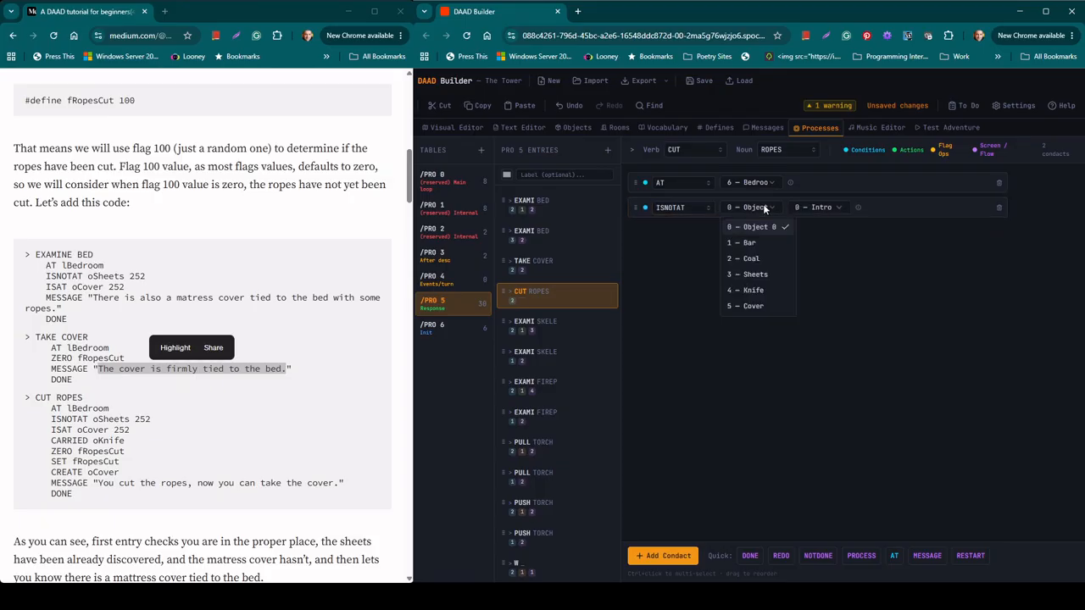
pyautogui.click(755, 270)
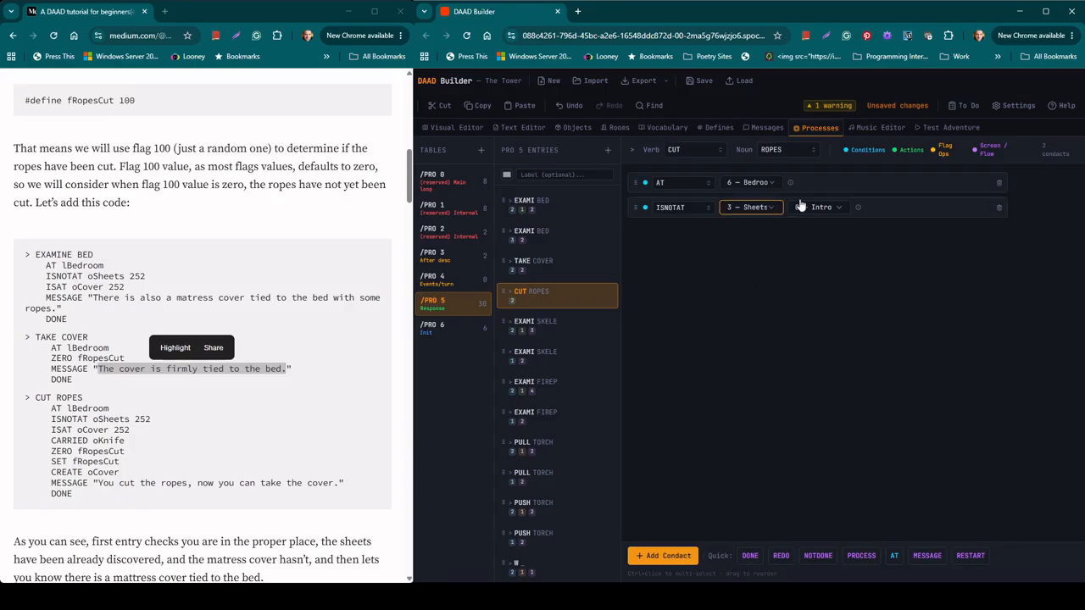
pyautogui.click(828, 210)
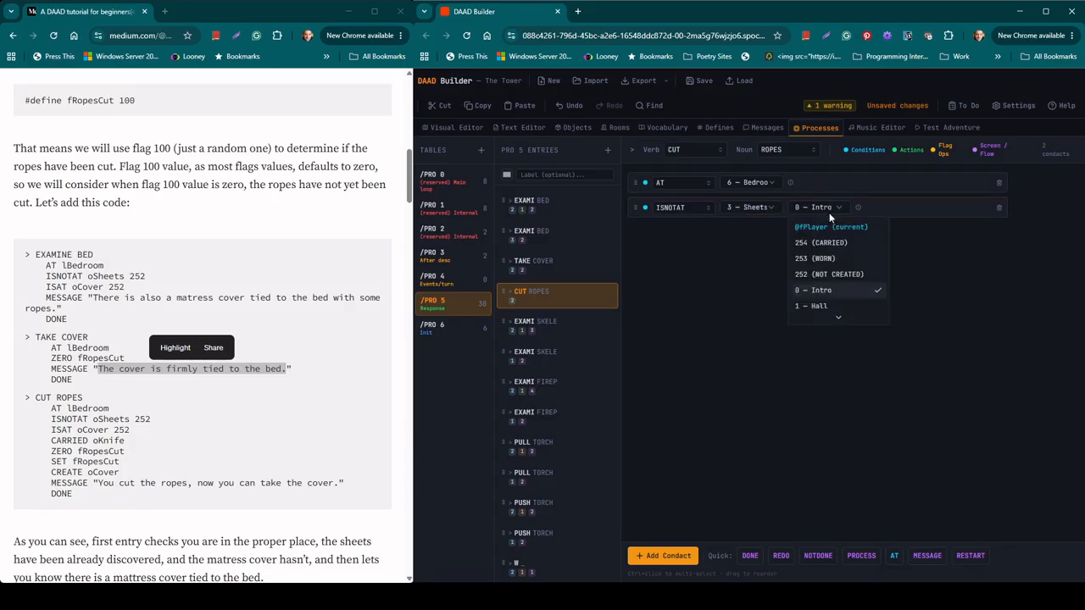
pyautogui.click(829, 272)
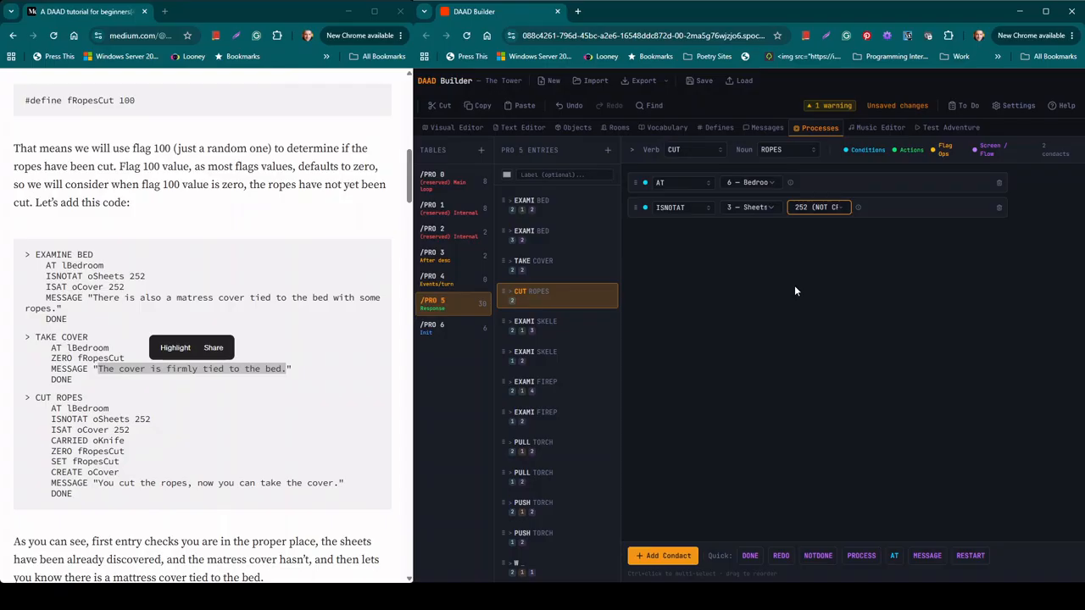
# Add an ISAT condact to CUT ROPES with object 5 – Cover and location 252 (NOT CREATED).
pyautogui.click(662, 559)
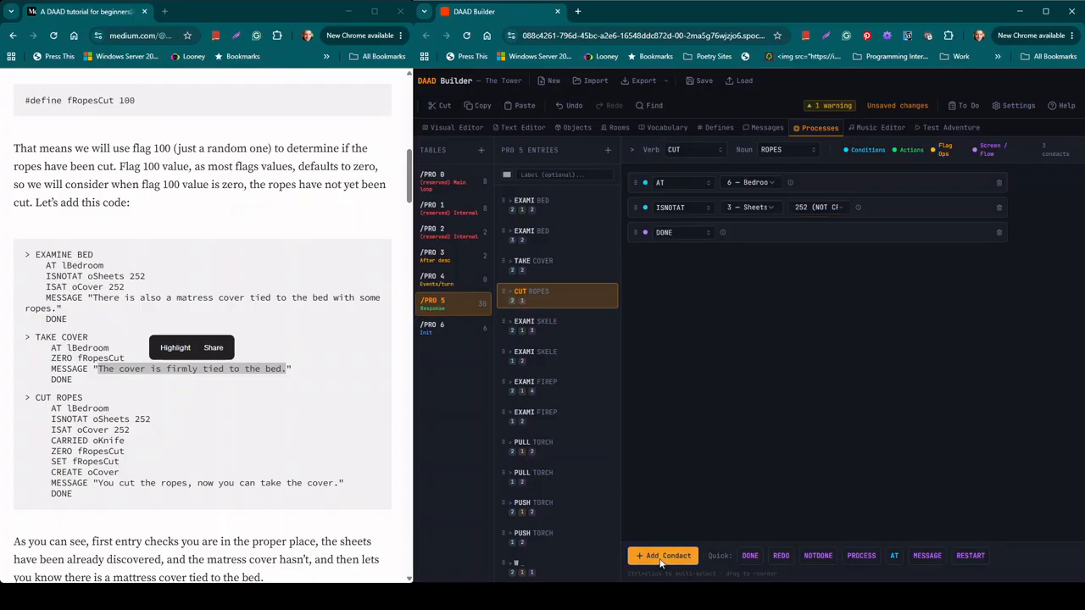
pyautogui.click(688, 236)
pyautogui.write('isat')
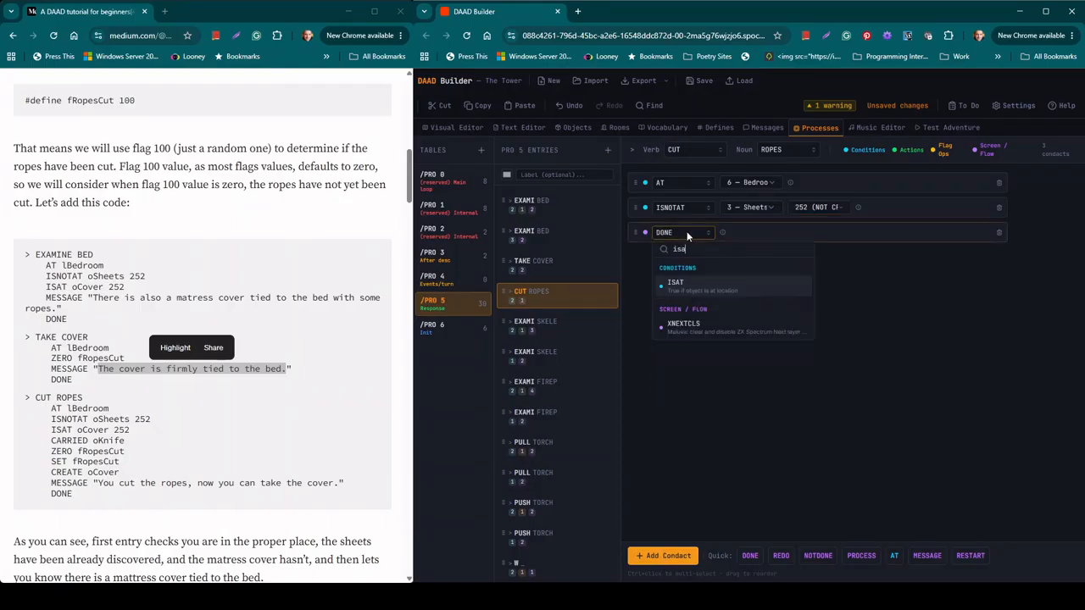
pyautogui.click(703, 288)
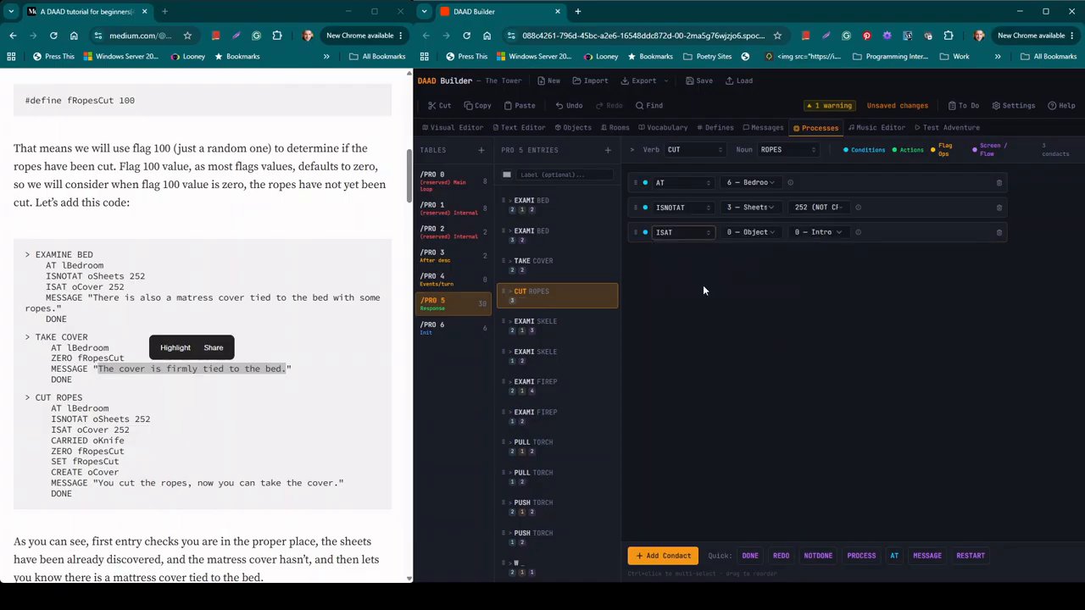
pyautogui.click(753, 233)
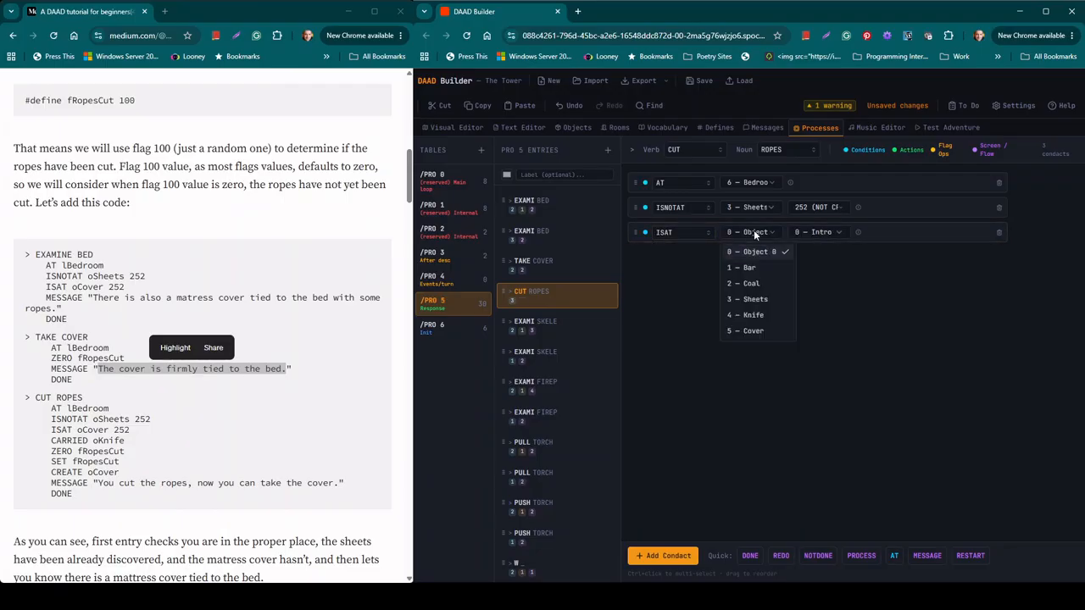
pyautogui.click(753, 331)
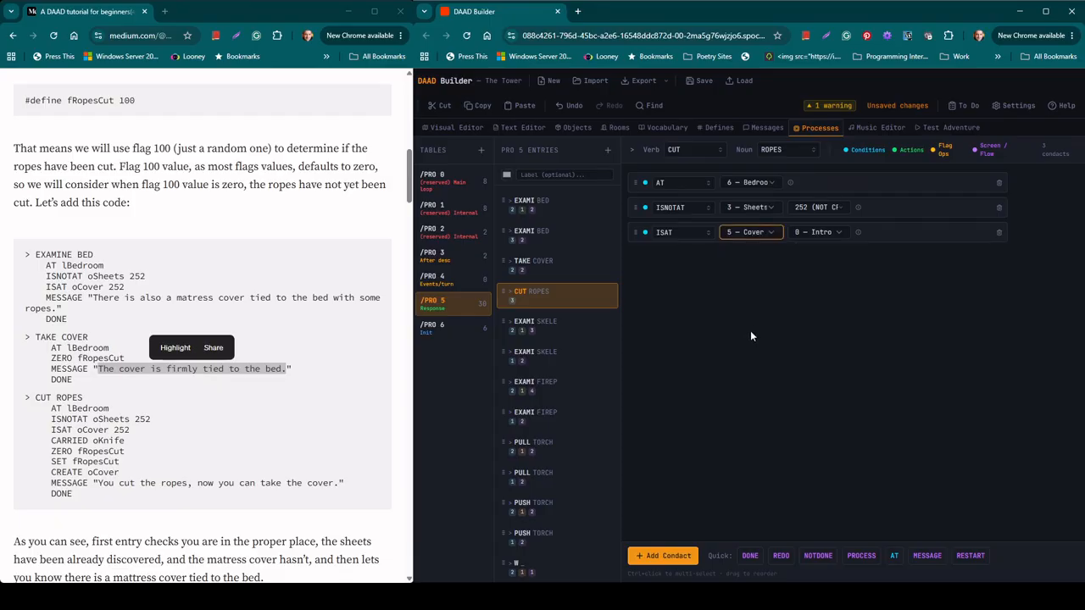
pyautogui.click(819, 234)
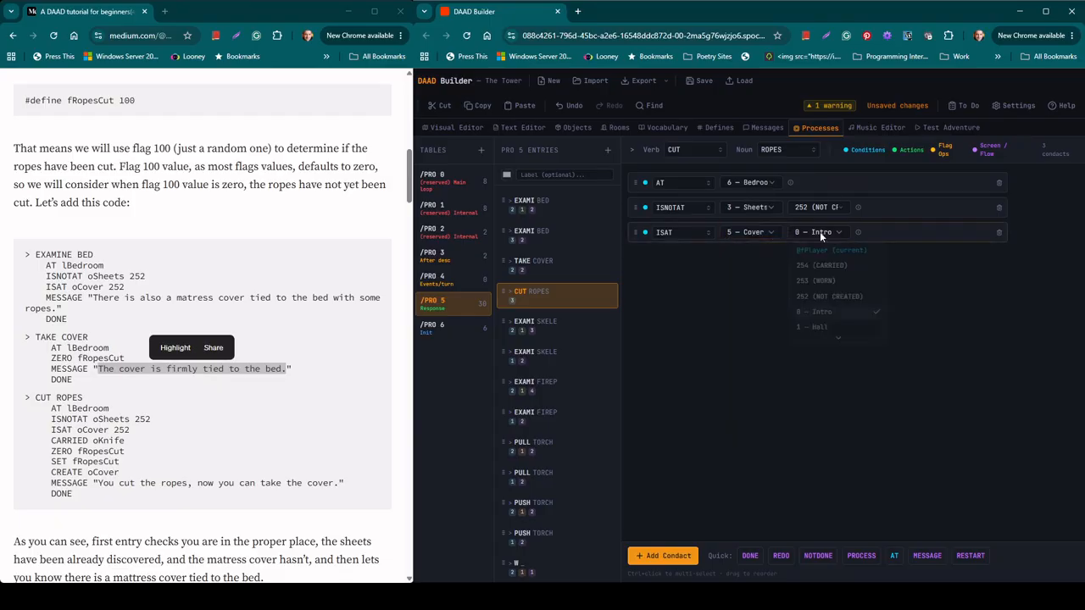
pyautogui.click(821, 297)
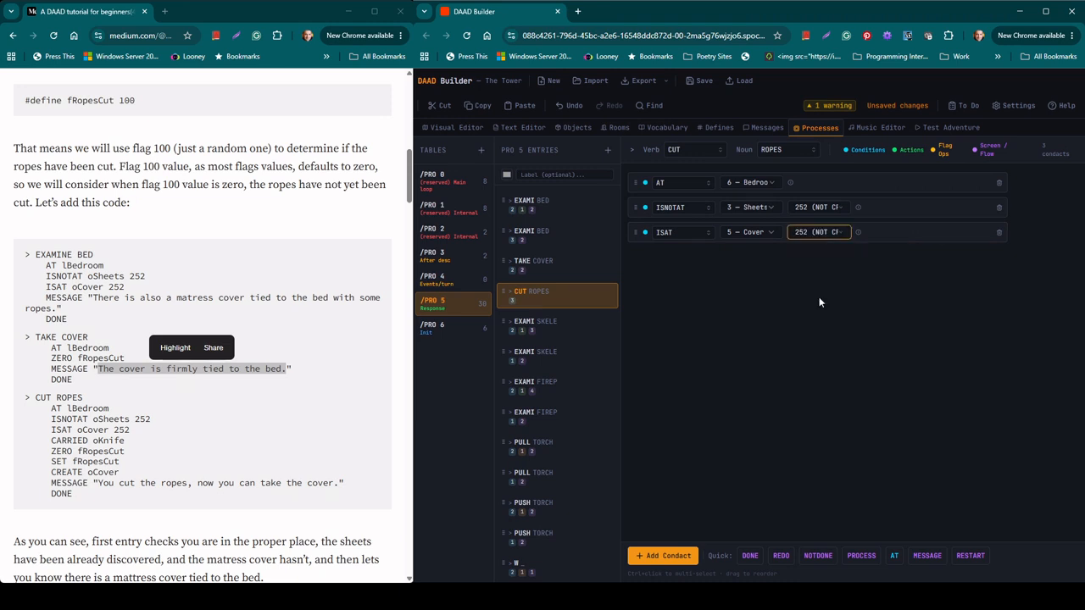
# Add a CARRIED condact to the CUT ROPES entry with object 4 – Knife.
pyautogui.click(666, 557)
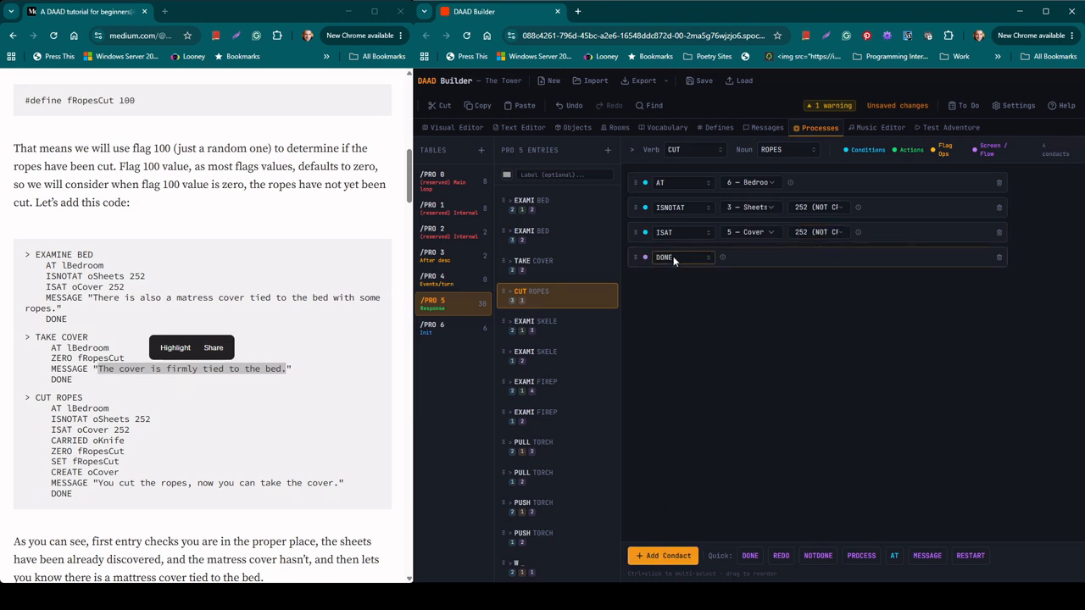
pyautogui.click(673, 257)
pyautogui.write('carried')
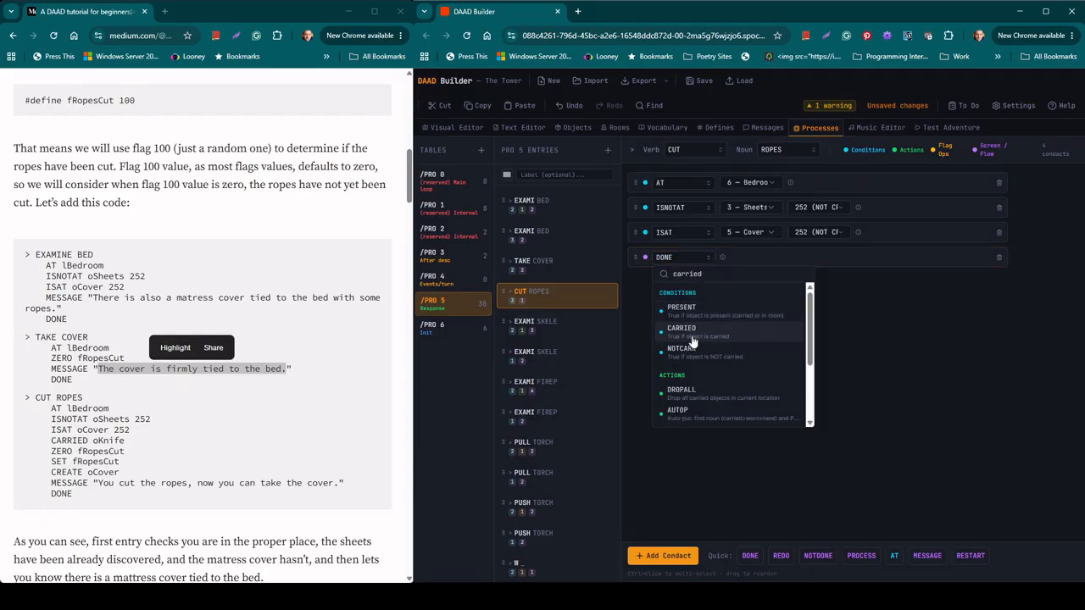
pyautogui.click(685, 333)
pyautogui.click(755, 258)
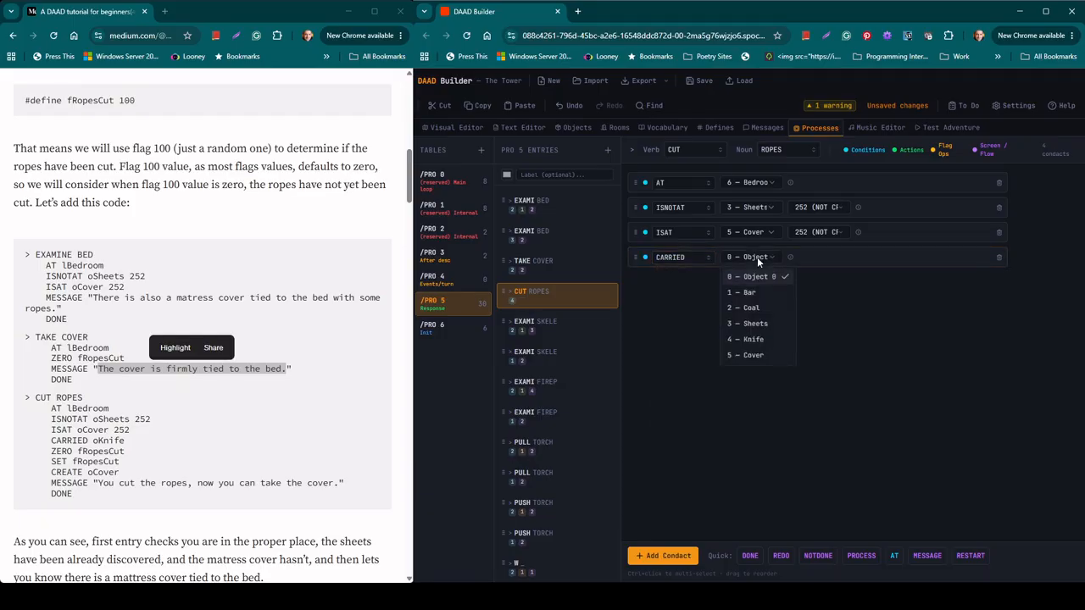
pyautogui.click(753, 336)
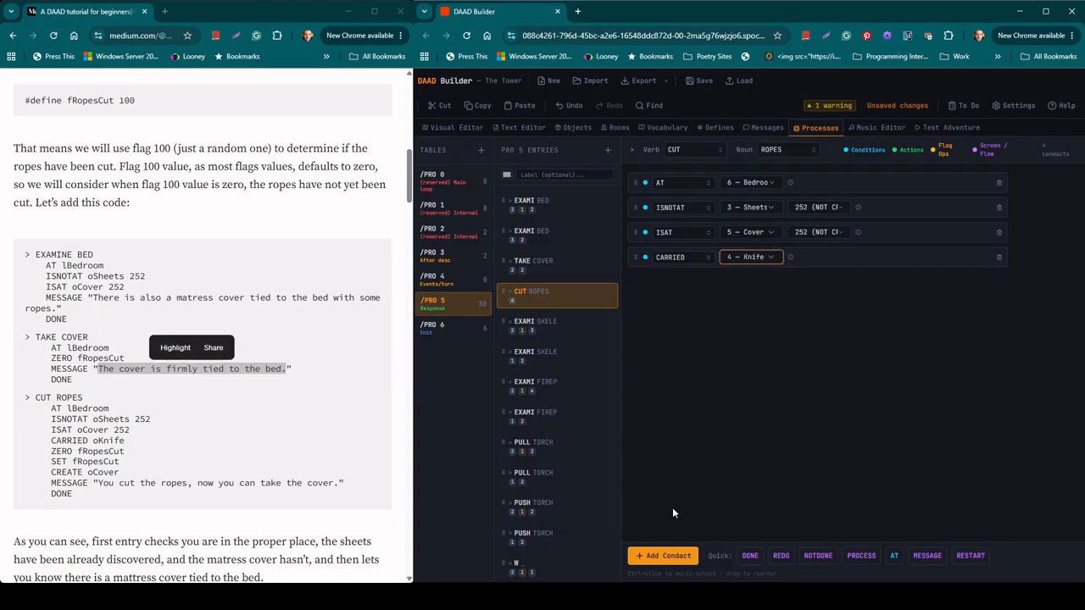
# Add a ZERO condact to CUT ROPES that checks the flag fRopesCut.
pyautogui.click(668, 557)
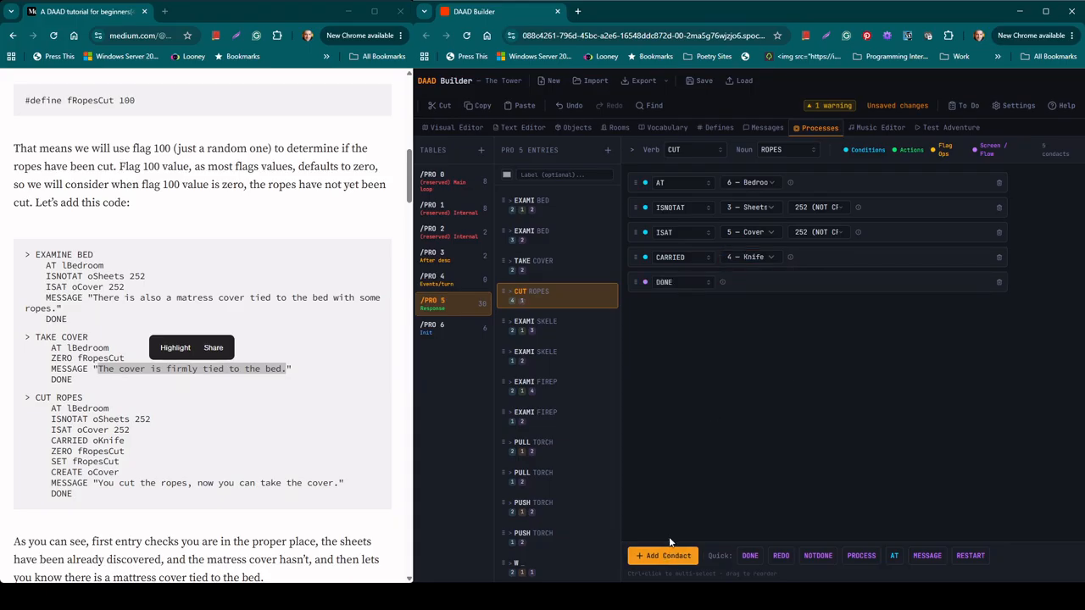
pyautogui.click(693, 283)
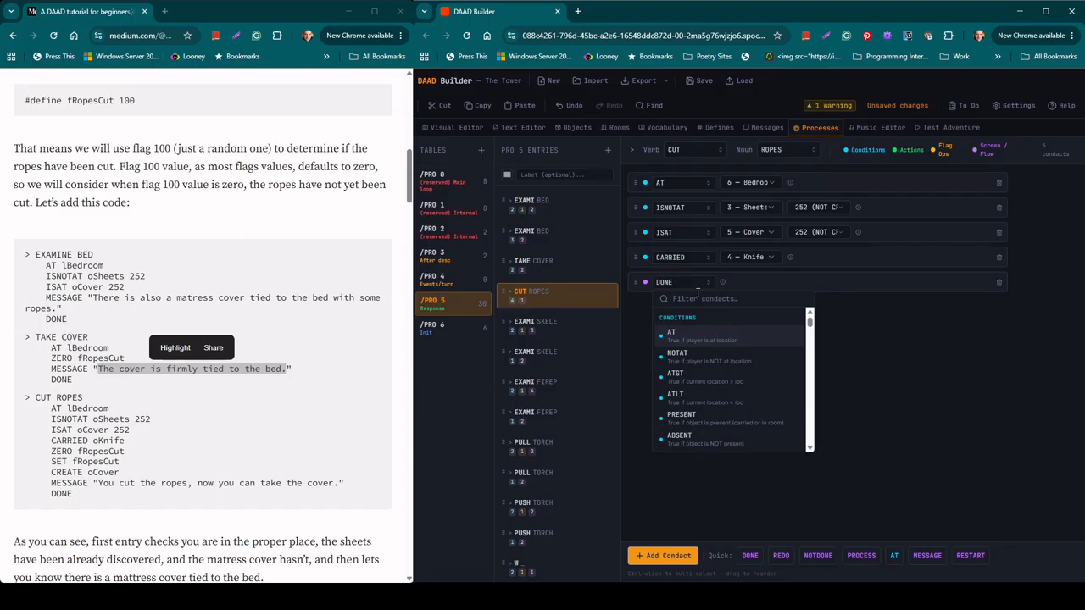
pyautogui.write('zzero')
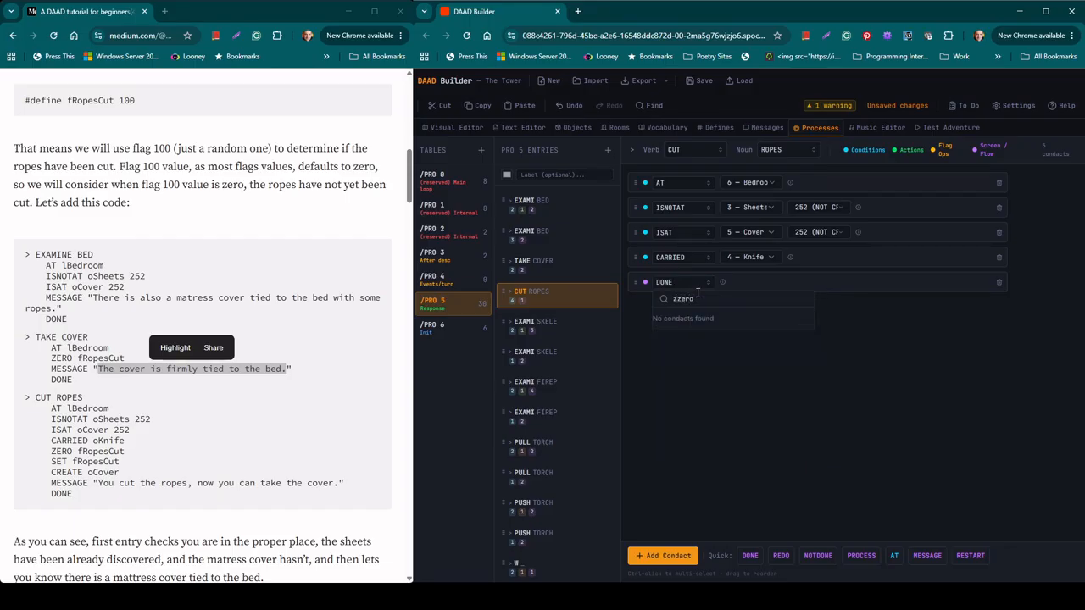
pyautogui.press('BackSpace')
pyautogui.press('BackSpace')
pyautogui.press('BackSpace')
pyautogui.write('ero')
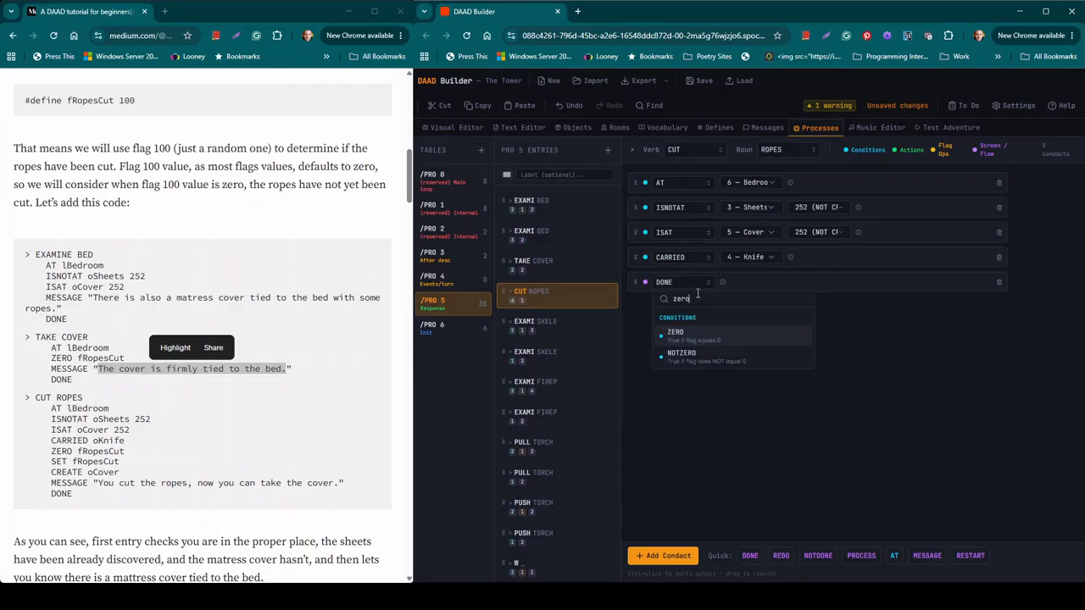
pyautogui.click(714, 333)
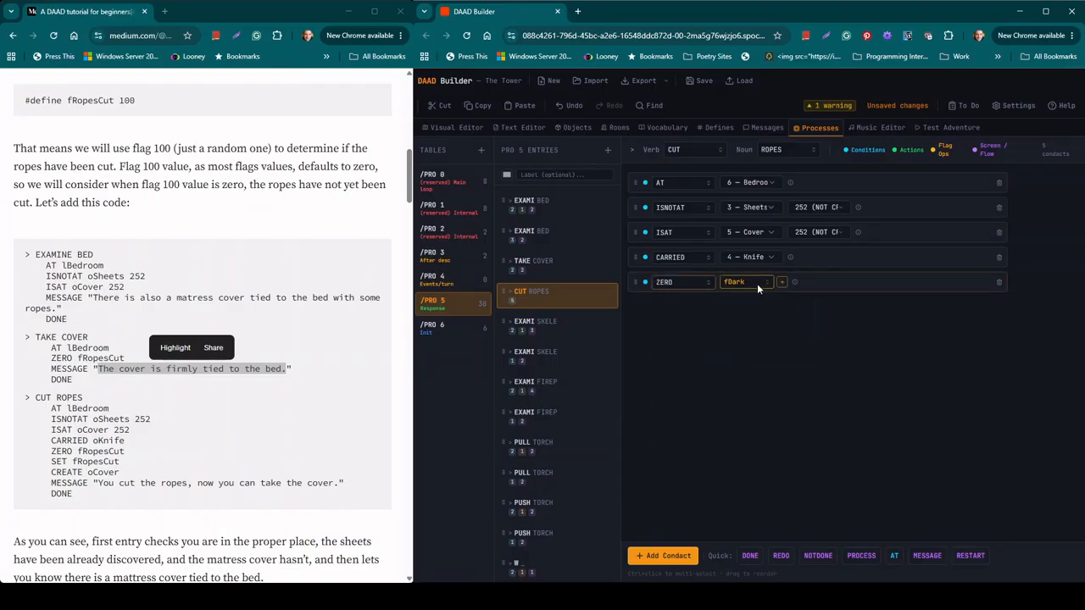
pyautogui.click(758, 285)
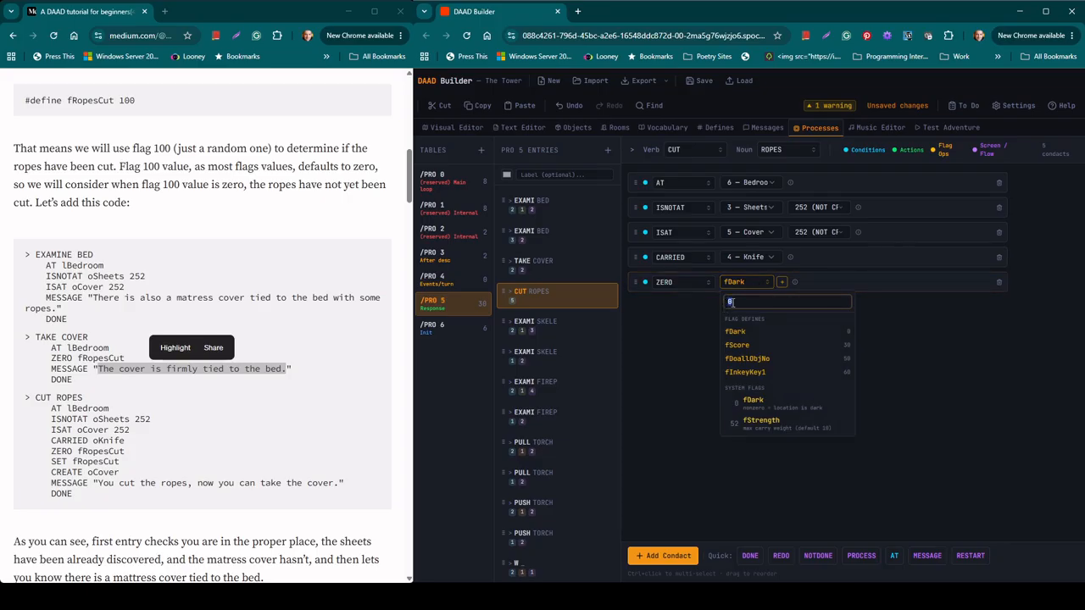
pyautogui.write('fr')
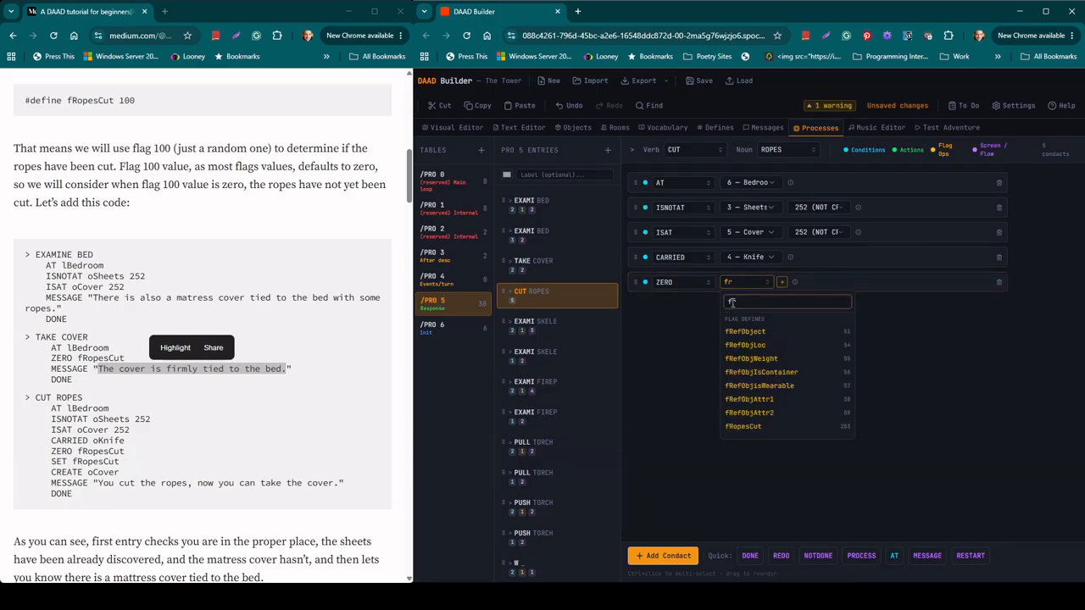
pyautogui.click(755, 426)
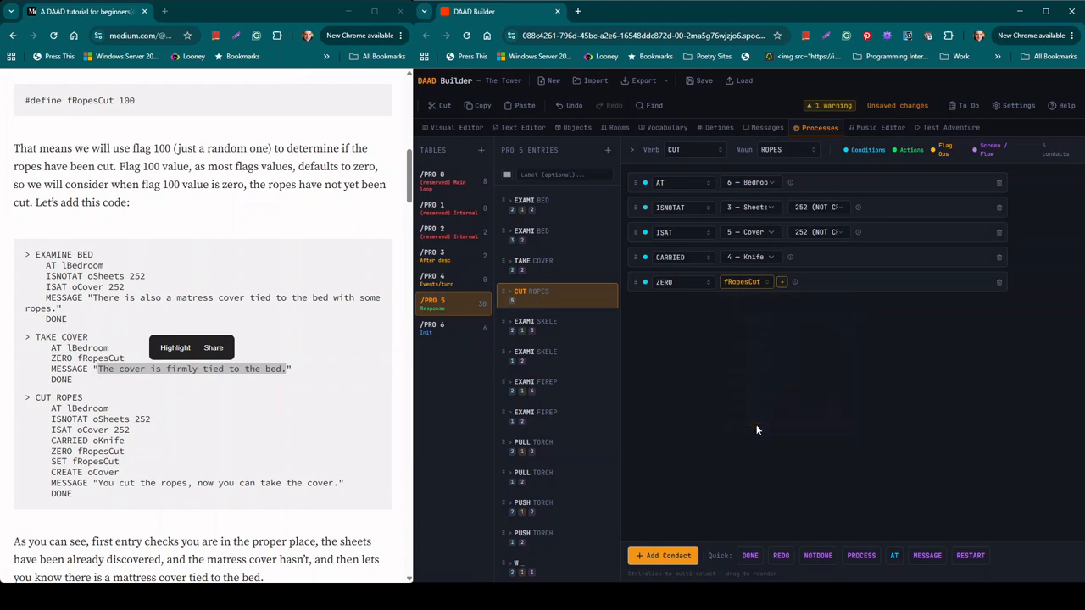
# Add a SET condact to CUT ROPES for the flag fRopesCut.
pyautogui.click(669, 557)
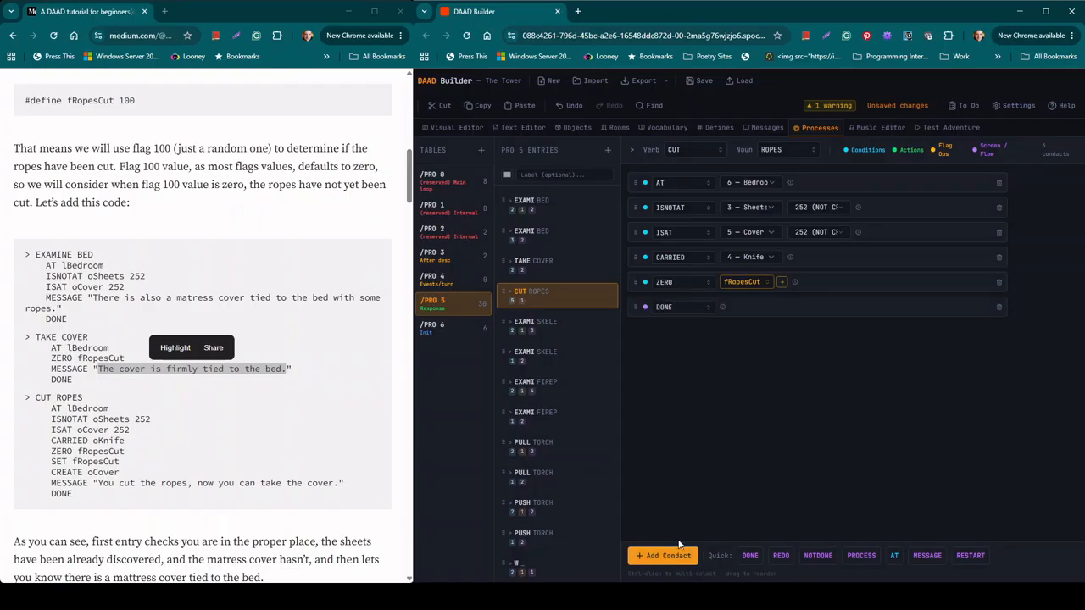
pyautogui.click(686, 312)
pyautogui.write('set')
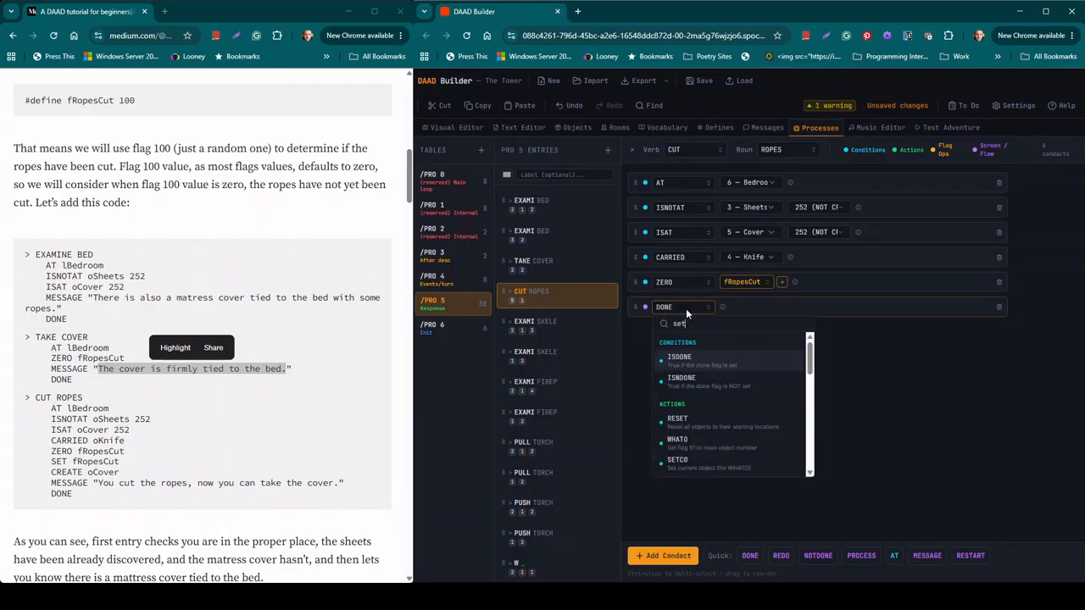
pyautogui.scroll(-1, 694, 373)
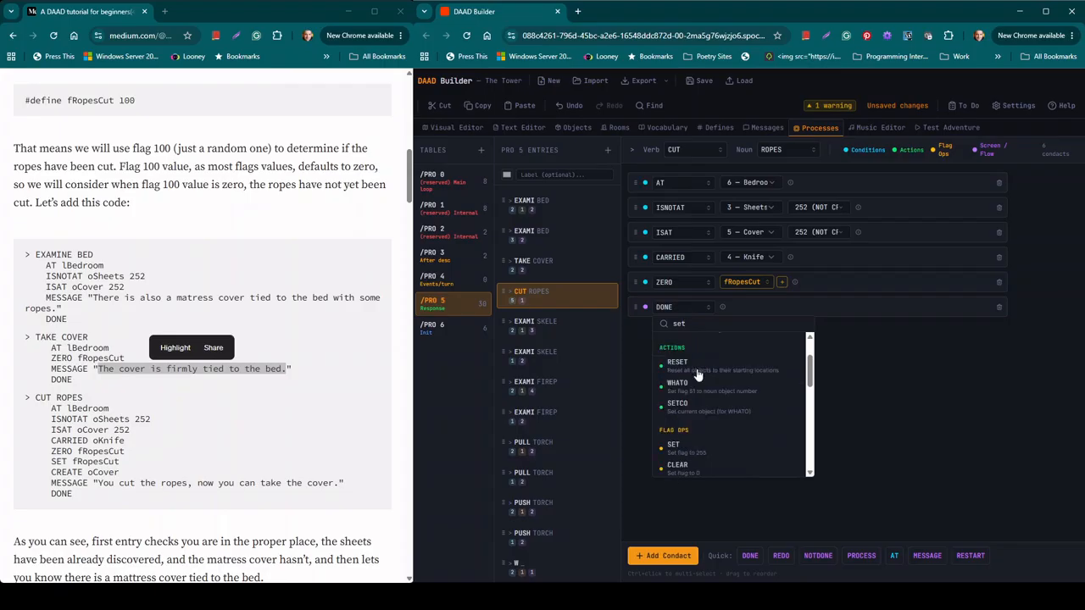
pyautogui.click(678, 446)
pyautogui.click(764, 307)
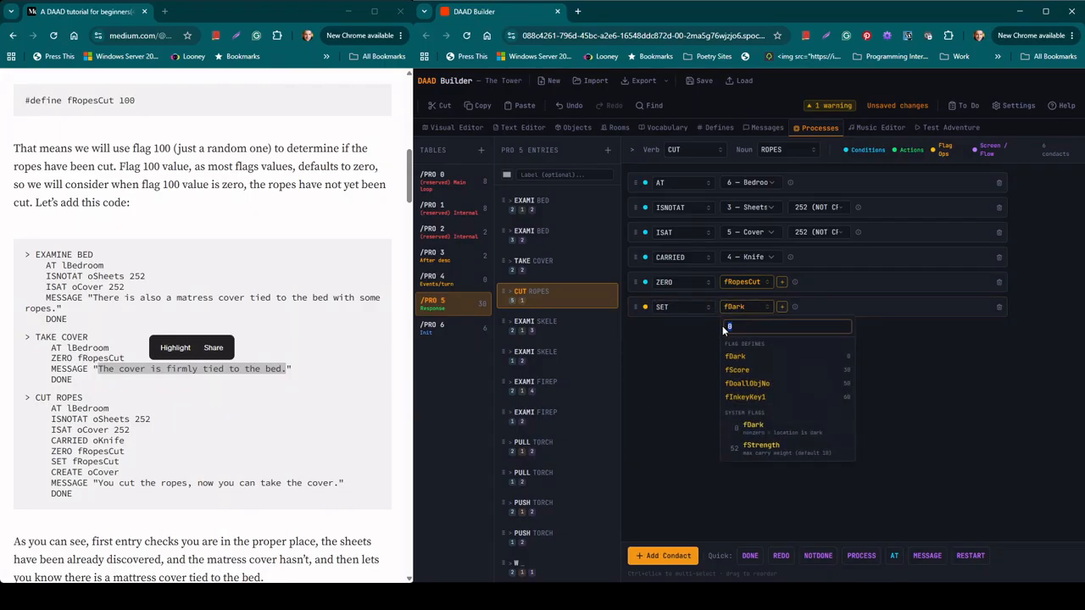
pyautogui.press('BackSpace')
pyautogui.write('fr')
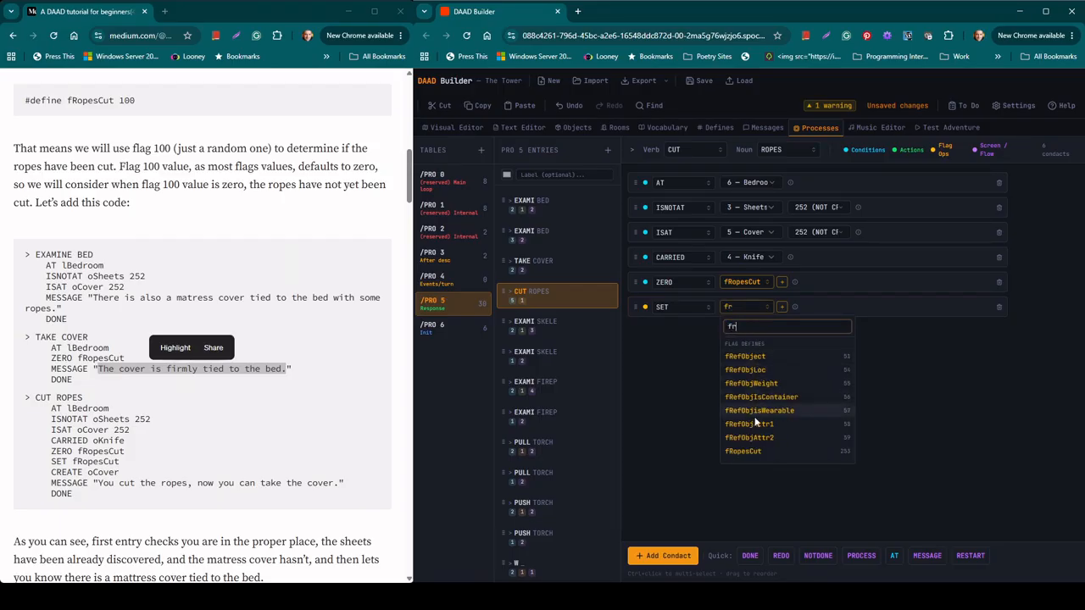
pyautogui.click(750, 448)
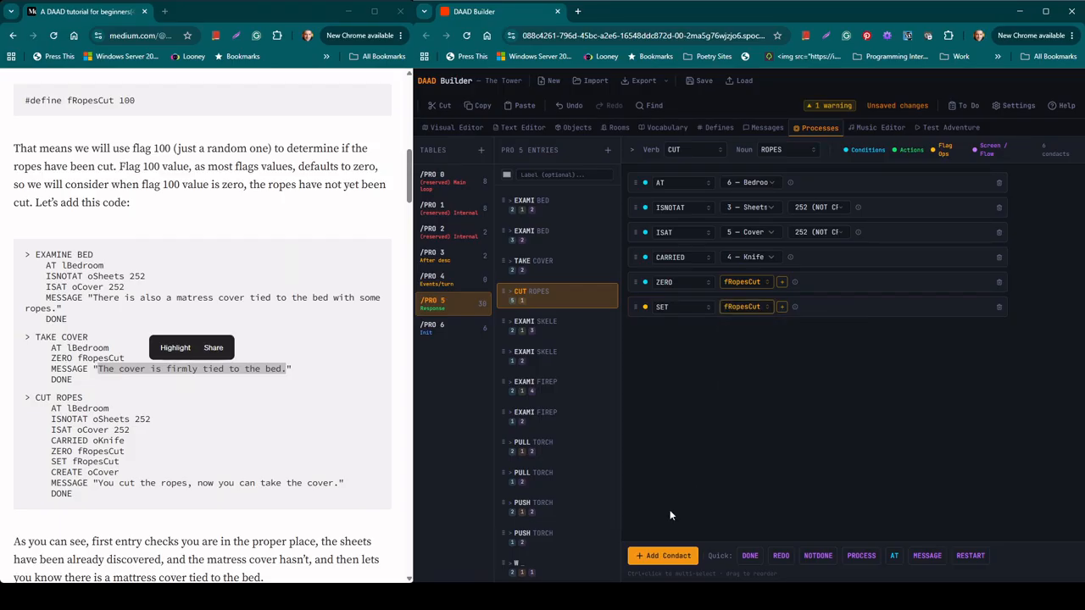
# Add a CREATE condact to CUT ROPES with object 5 – Cover.
pyautogui.click(664, 557)
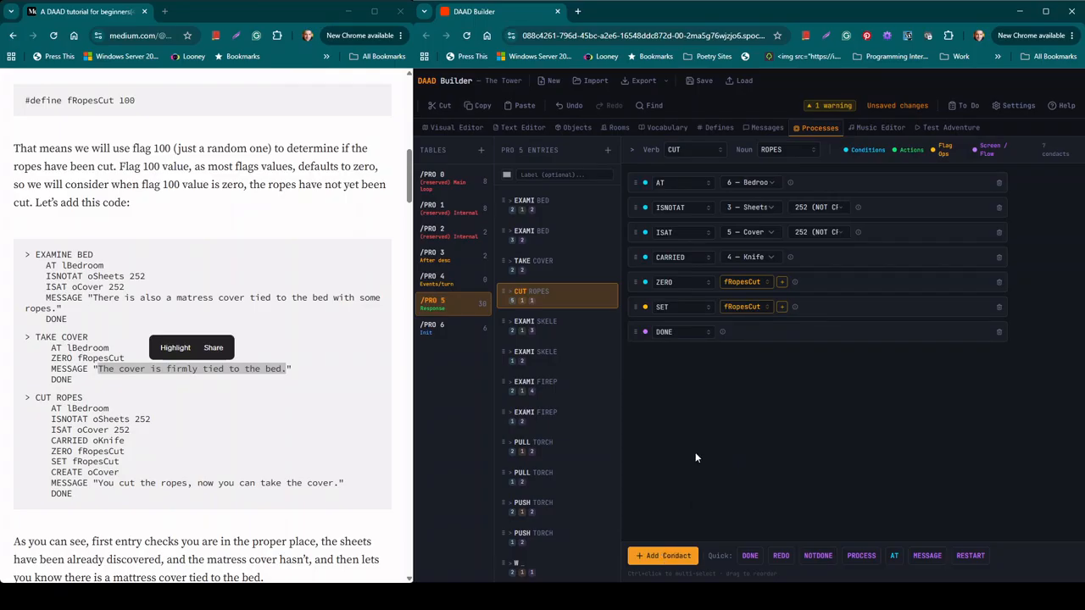
pyautogui.click(693, 337)
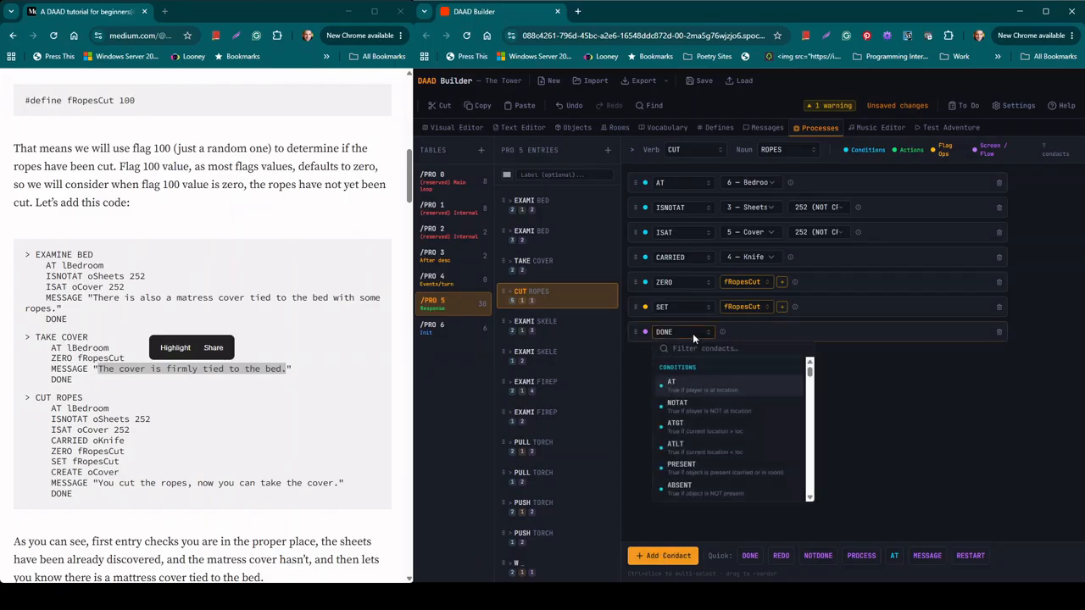
pyautogui.write('creat')
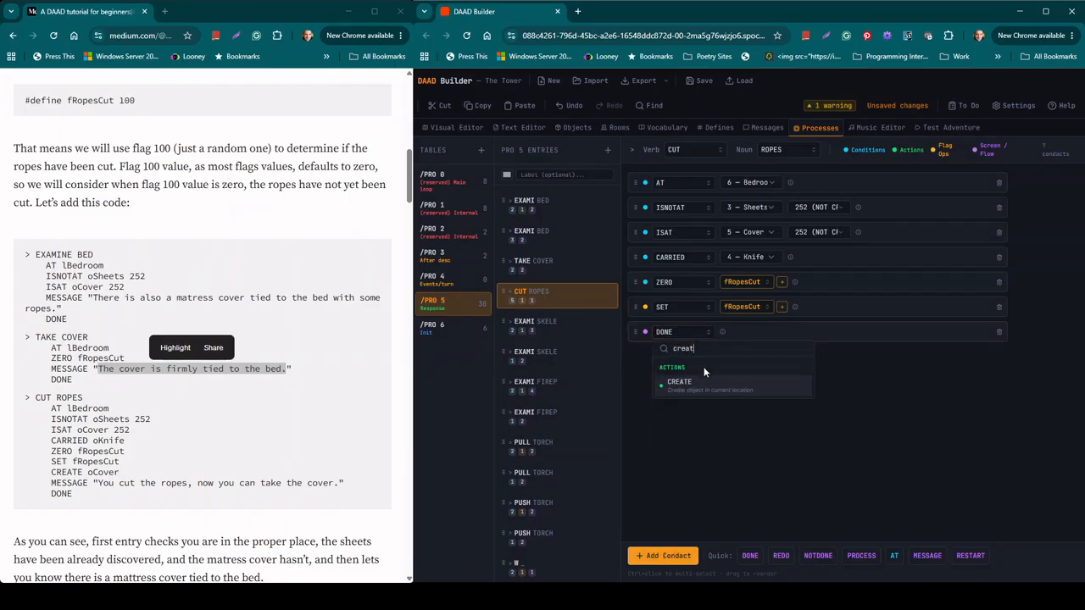
pyautogui.click(702, 385)
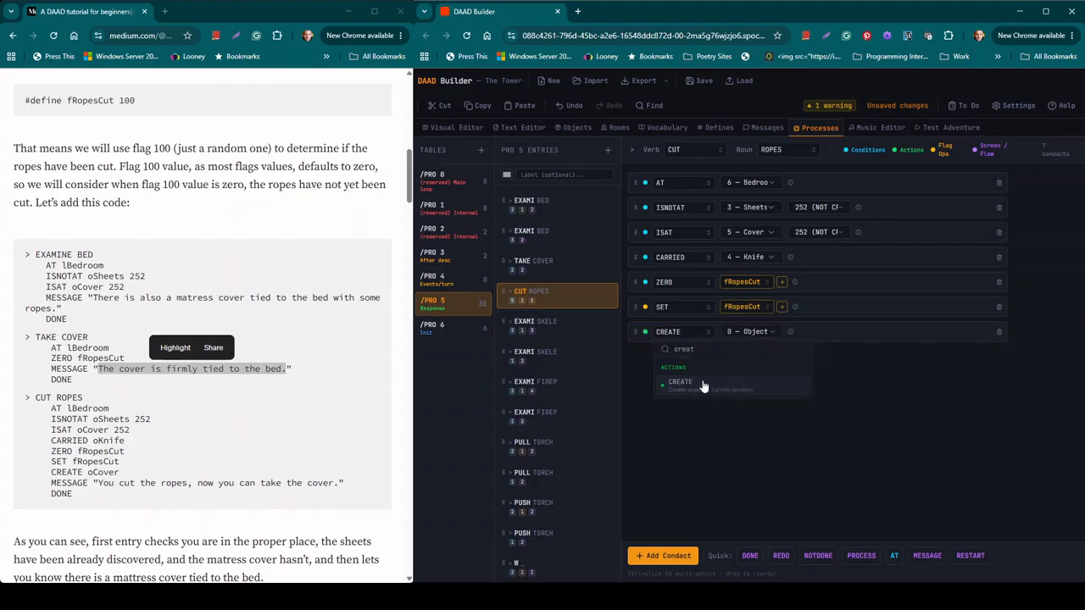
pyautogui.click(754, 333)
pyautogui.click(750, 431)
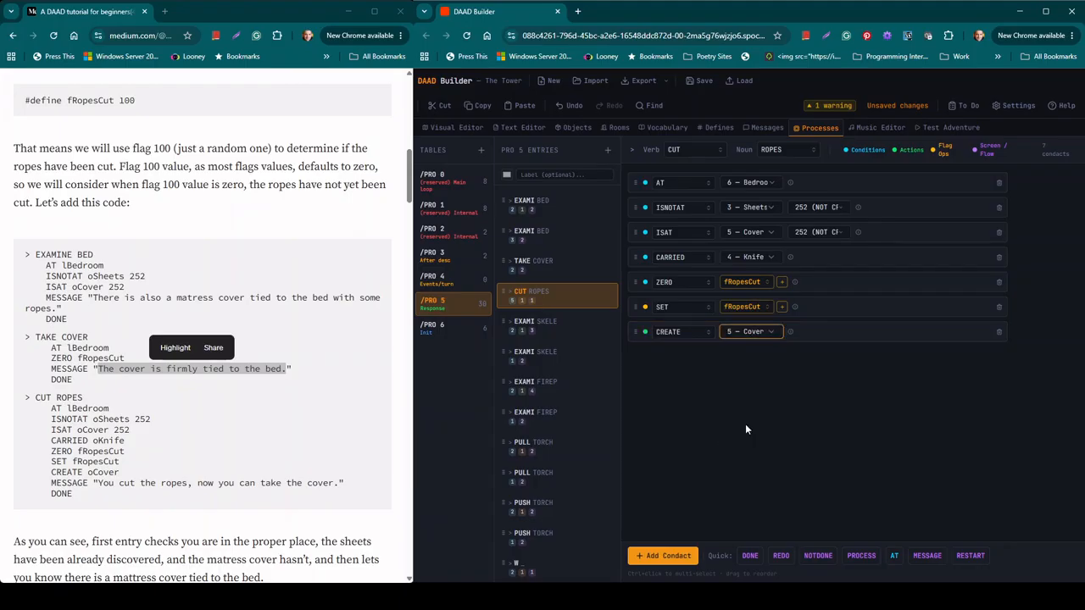
# Add a MESSAGE condact with the new text "You cut the ropes, now you can take the cover.", copied from the tutorial, and finish CUT ROPES with DONE.
pyautogui.click(675, 557)
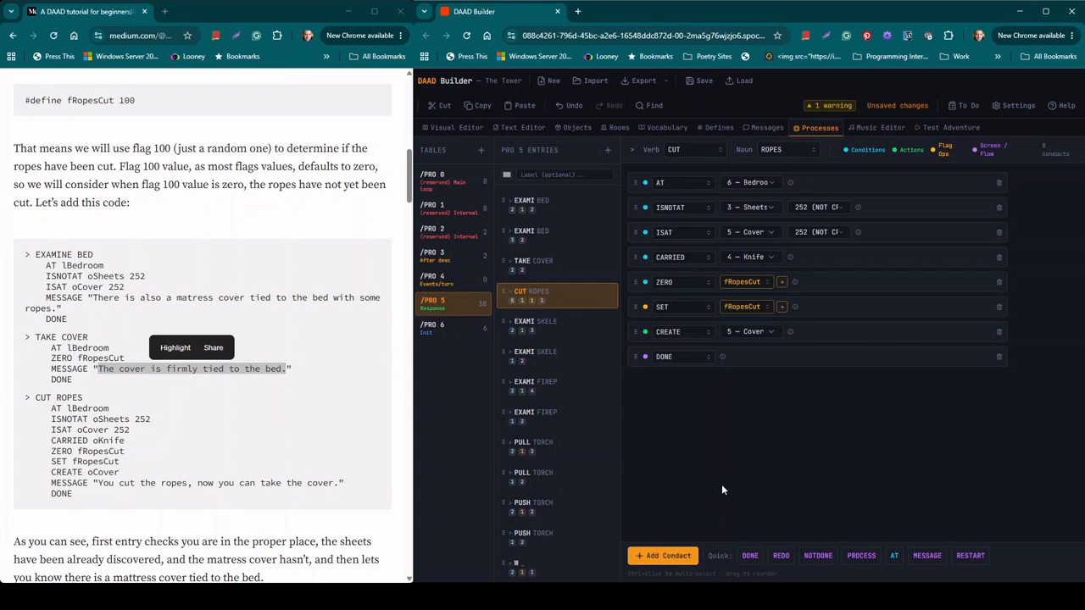
pyautogui.click(687, 355)
pyautogui.write('mess')
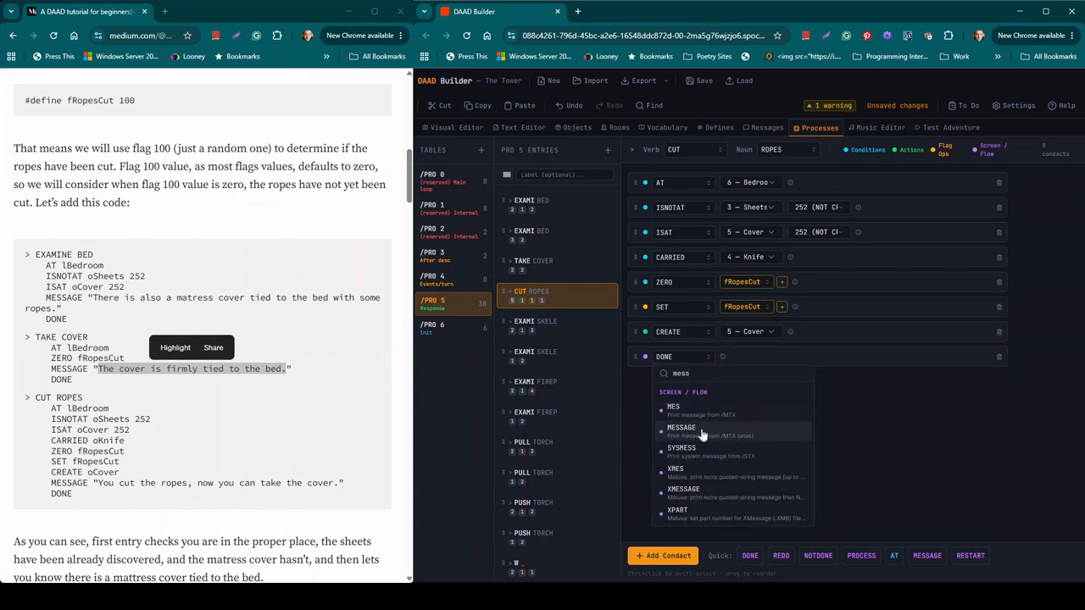
pyautogui.click(704, 432)
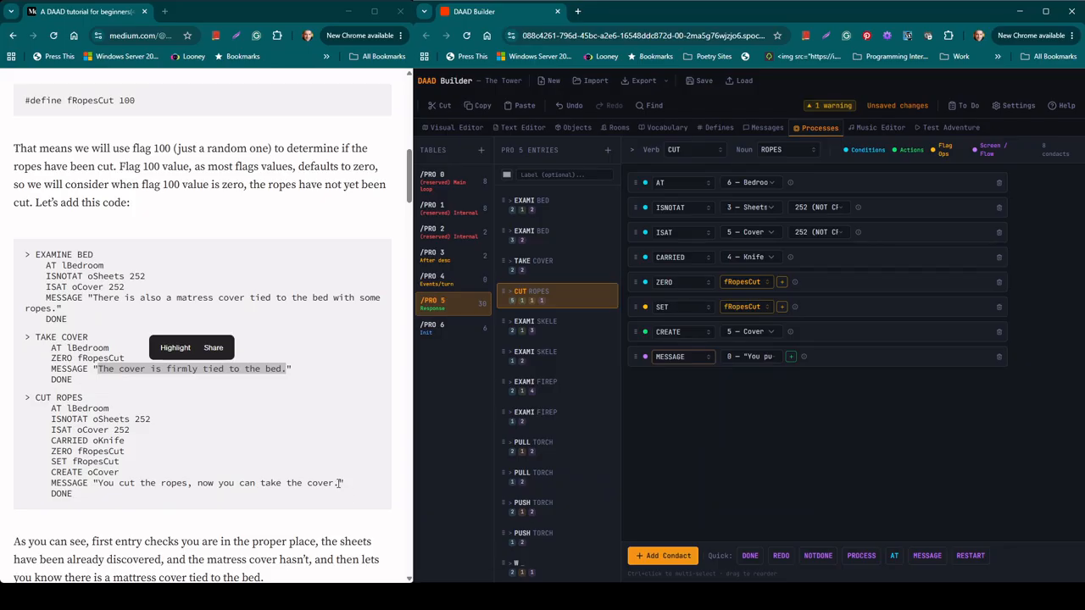
pyautogui.moveTo(339, 484); pyautogui.dragTo(100, 487)
pyautogui.hotkey('ctrl', 'c')
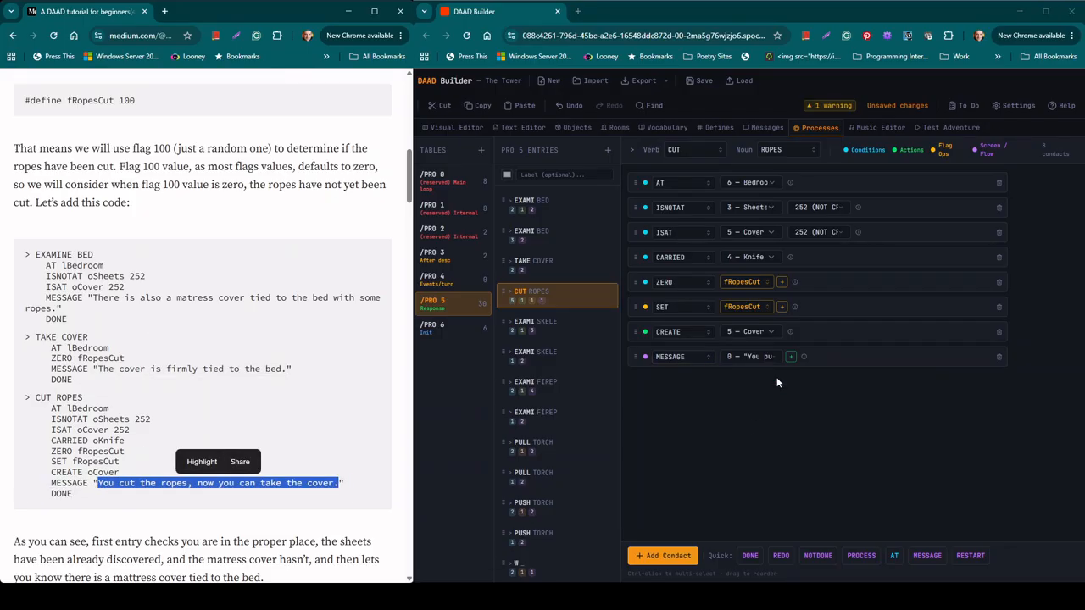
pyautogui.click(790, 356)
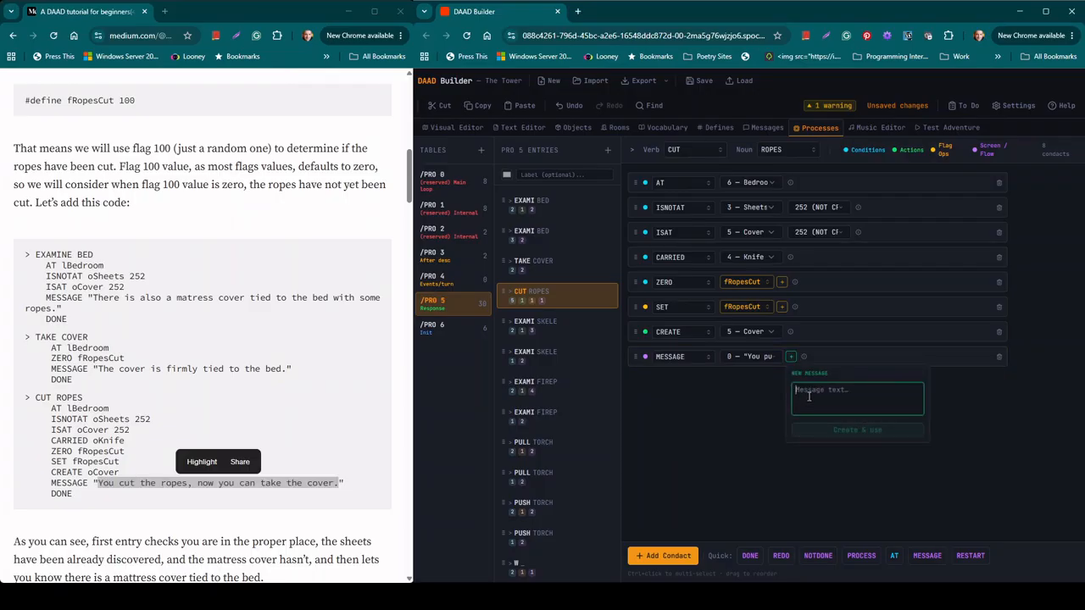
pyautogui.hotkey('ctrl', 'v')
pyautogui.click(833, 428)
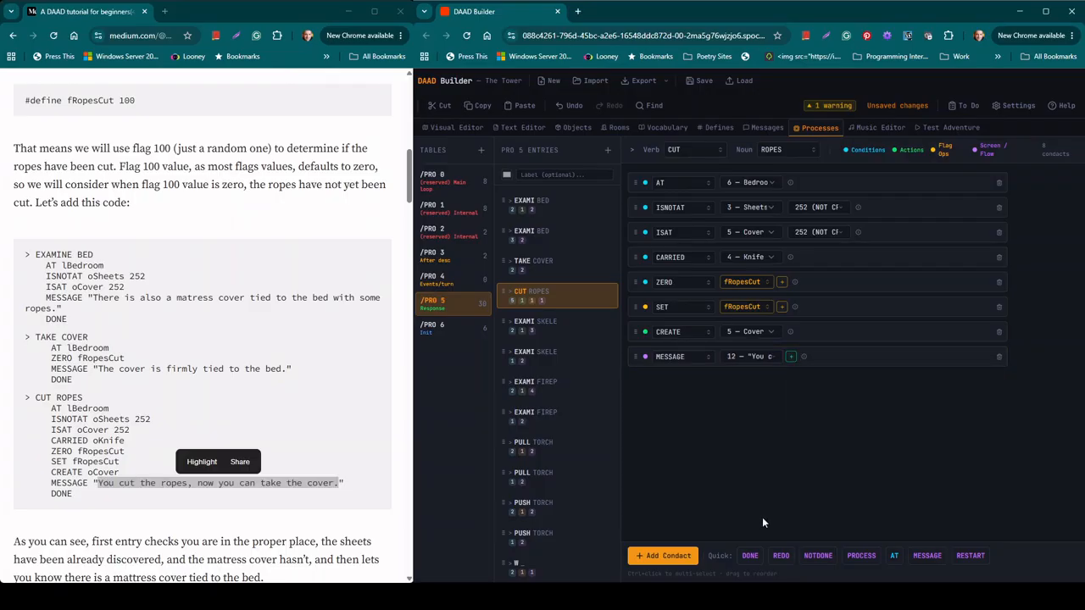
pyautogui.click(751, 556)
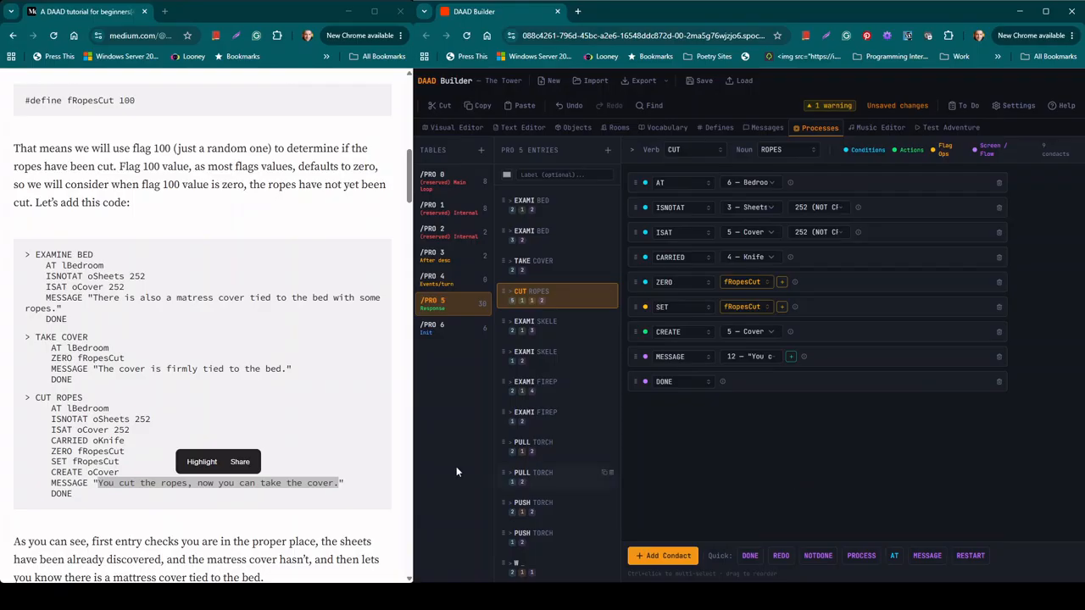
# Read on in the tutorial through the explanation of the three bedroom entries to the code for unexpected situations.
pyautogui.scroll(-1, 318, 545)
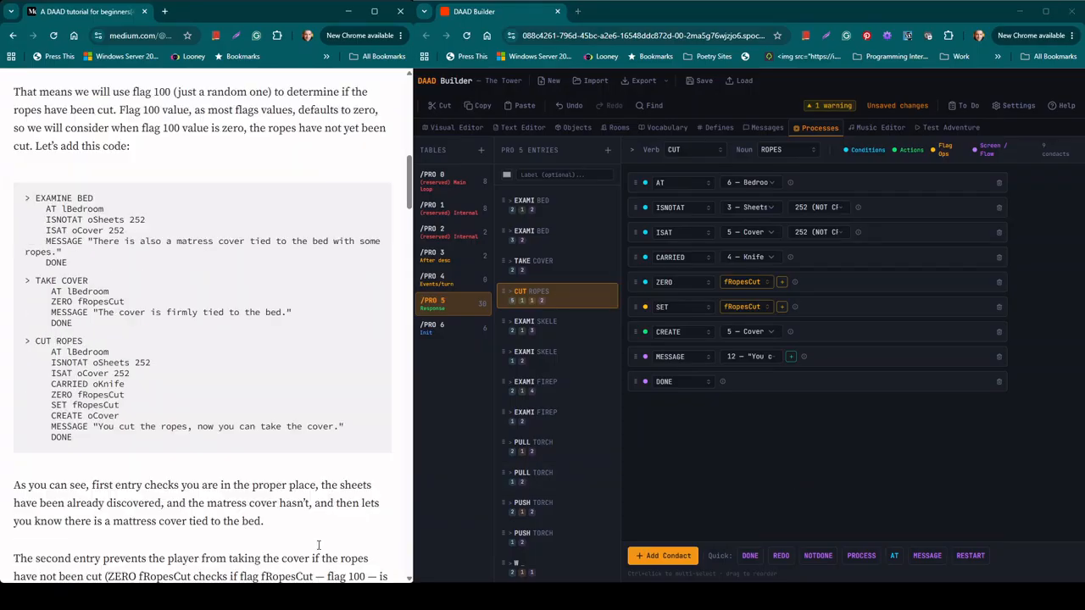
pyautogui.scroll(-1, 319, 547)
pyautogui.scroll(-1, 309, 507)
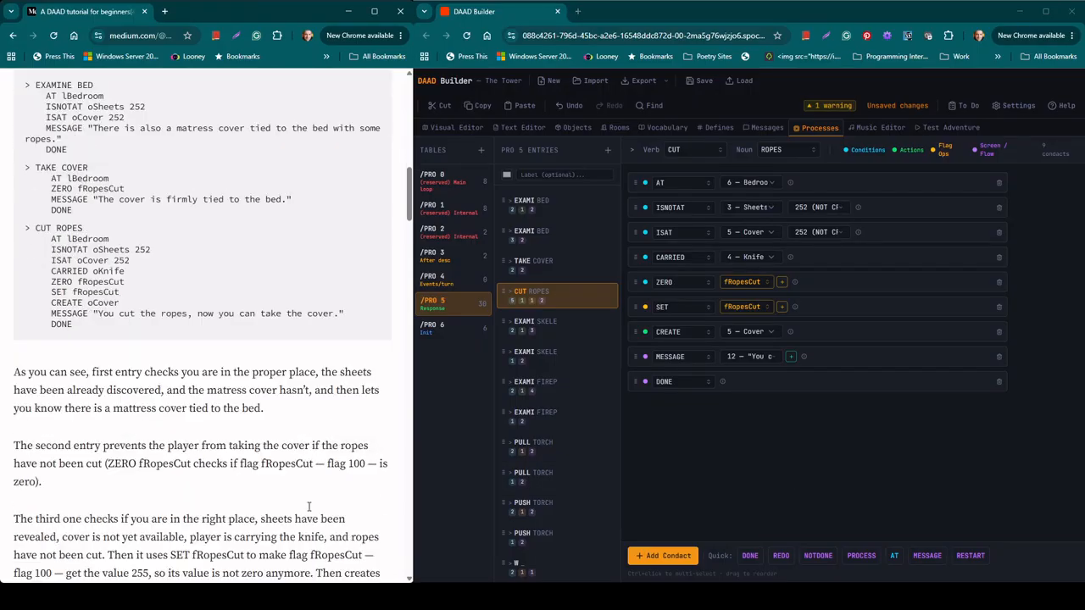
pyautogui.scroll(-1, 305, 501)
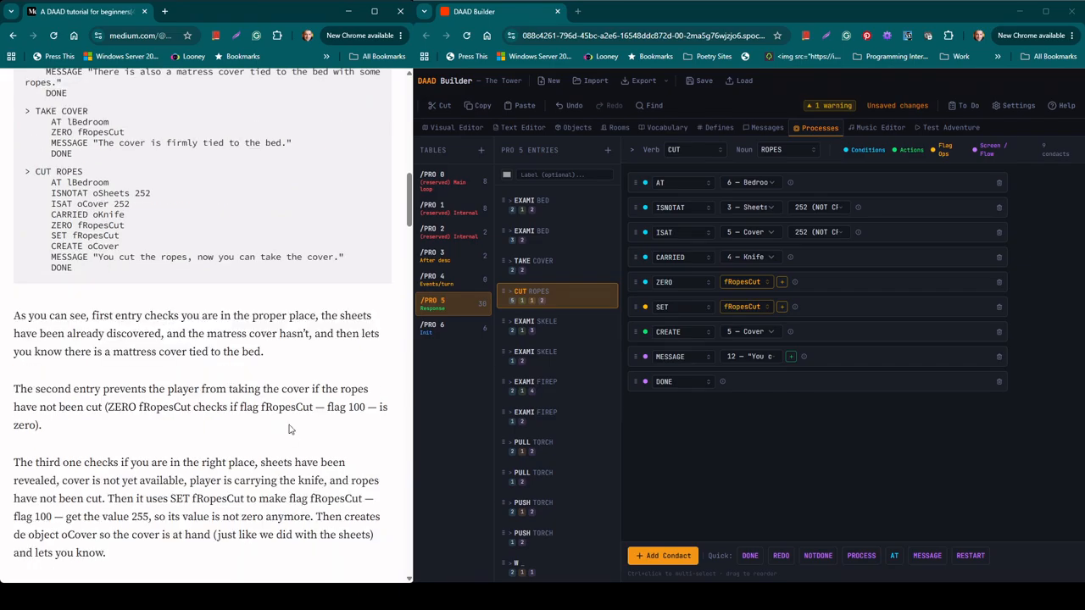
pyautogui.scroll(-1, 287, 424)
pyautogui.scroll(-1, 286, 424)
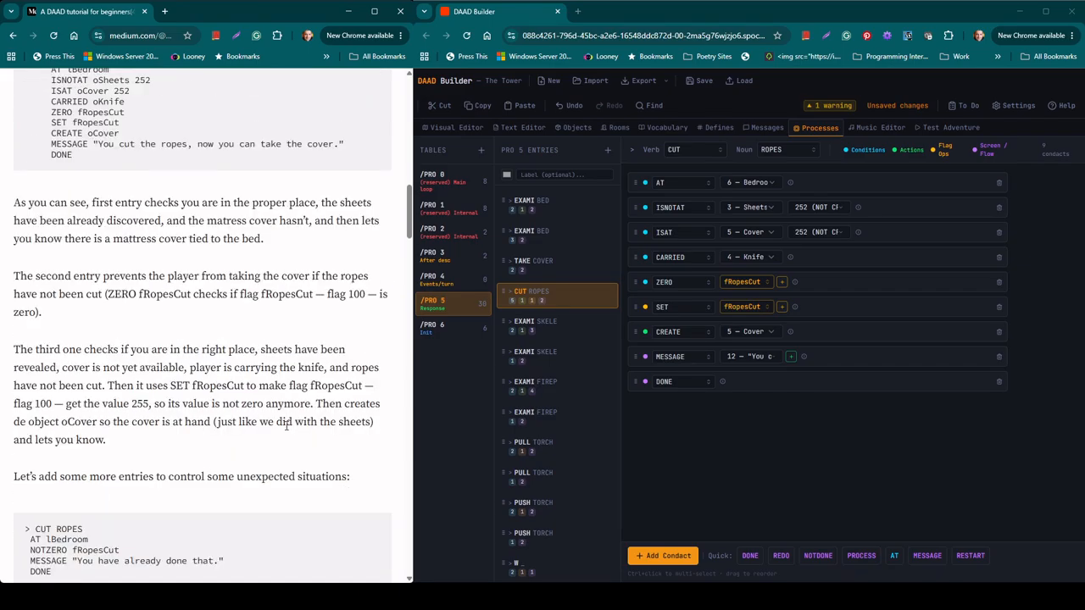
pyautogui.scroll(-3, 287, 426)
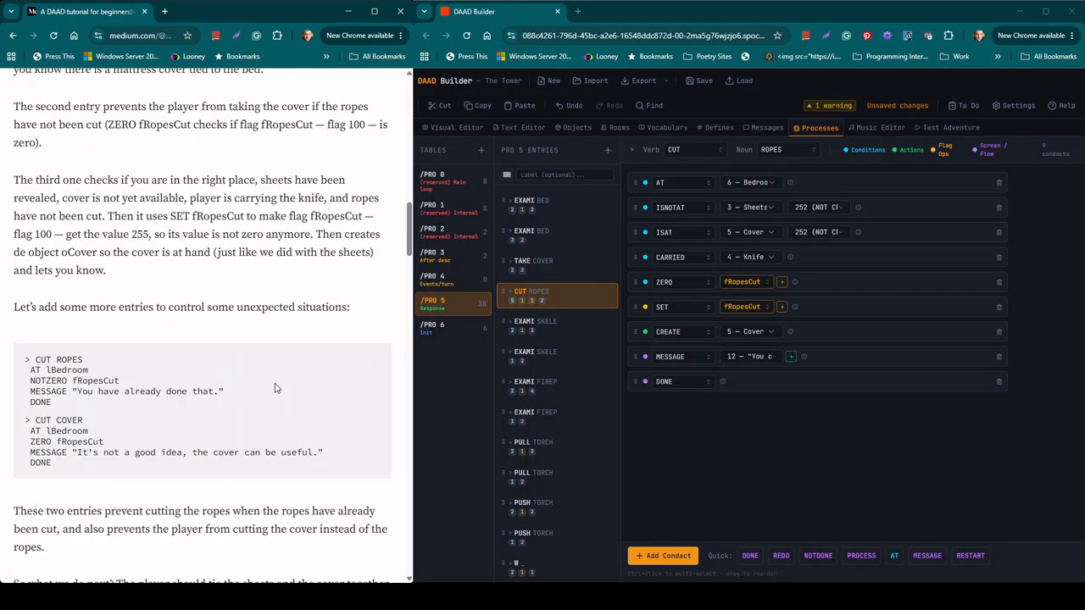
# Duplicate the CUT ROPES entry and delete the ISNOTAT, ISAT and CARRIED condacts from the copy.
pyautogui.scroll(-1, 271, 383)
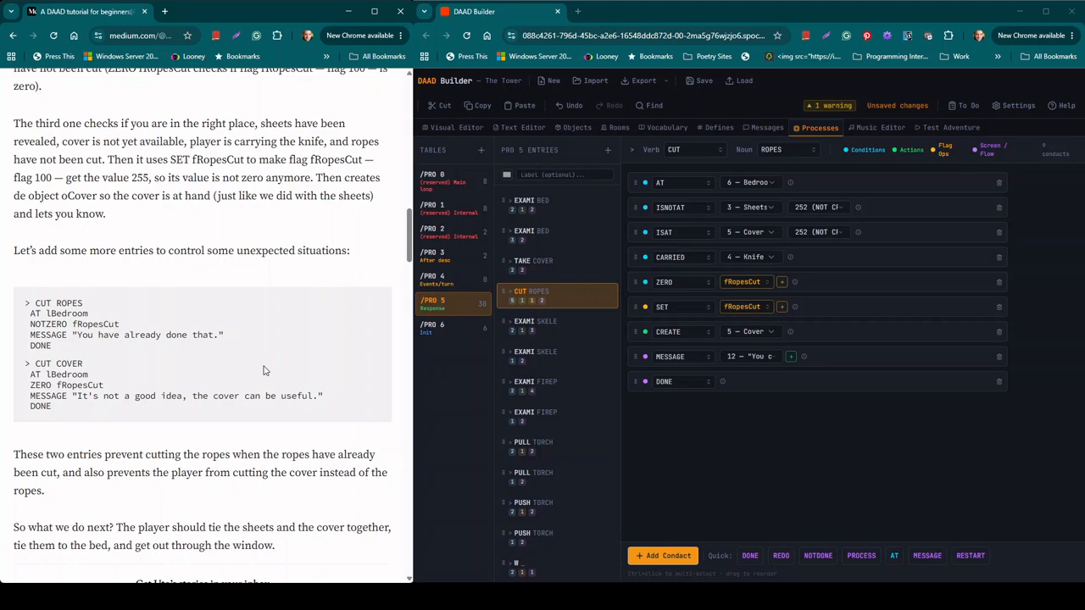
pyautogui.scroll(-1, 263, 371)
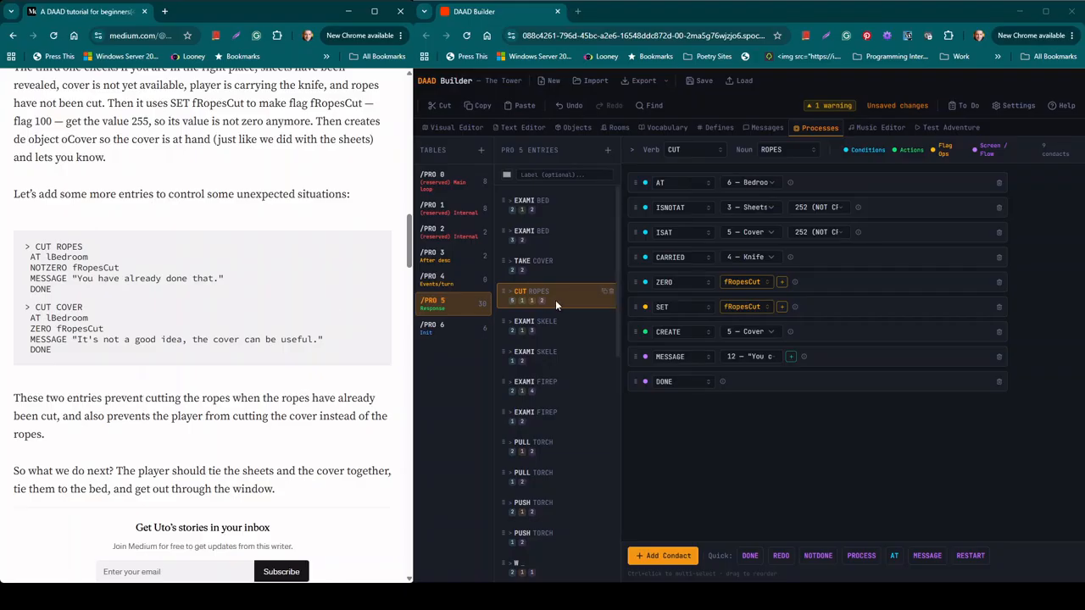
pyautogui.click(604, 291)
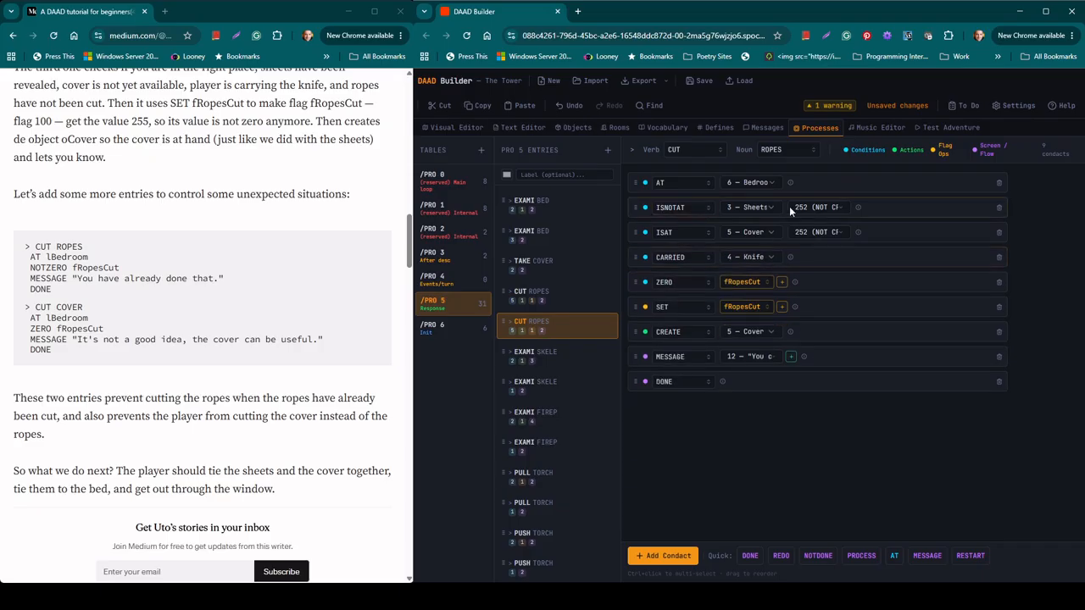
pyautogui.click(1000, 208)
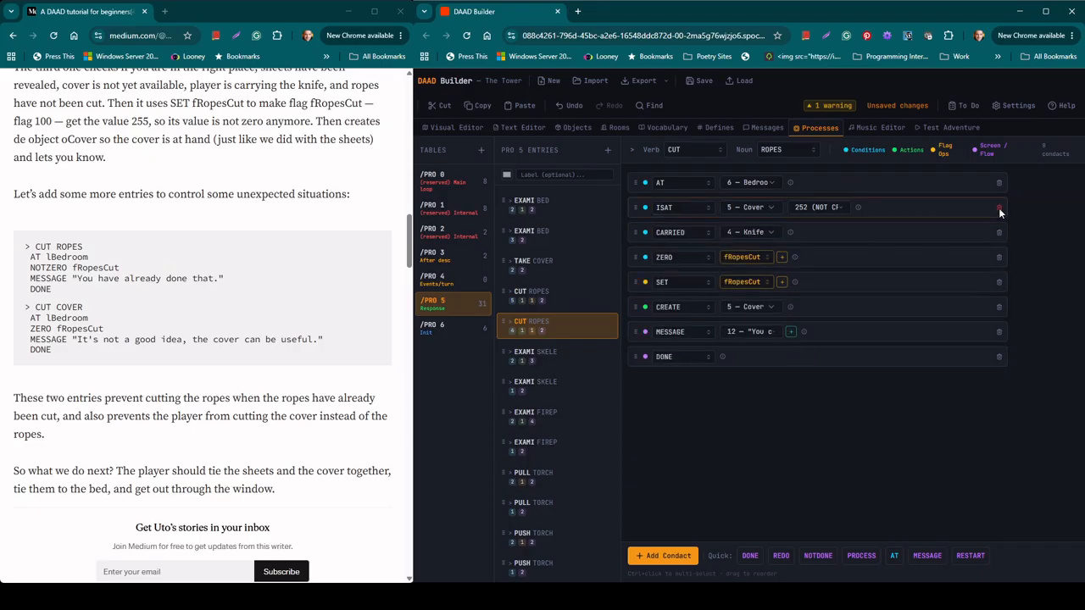
pyautogui.click(1000, 209)
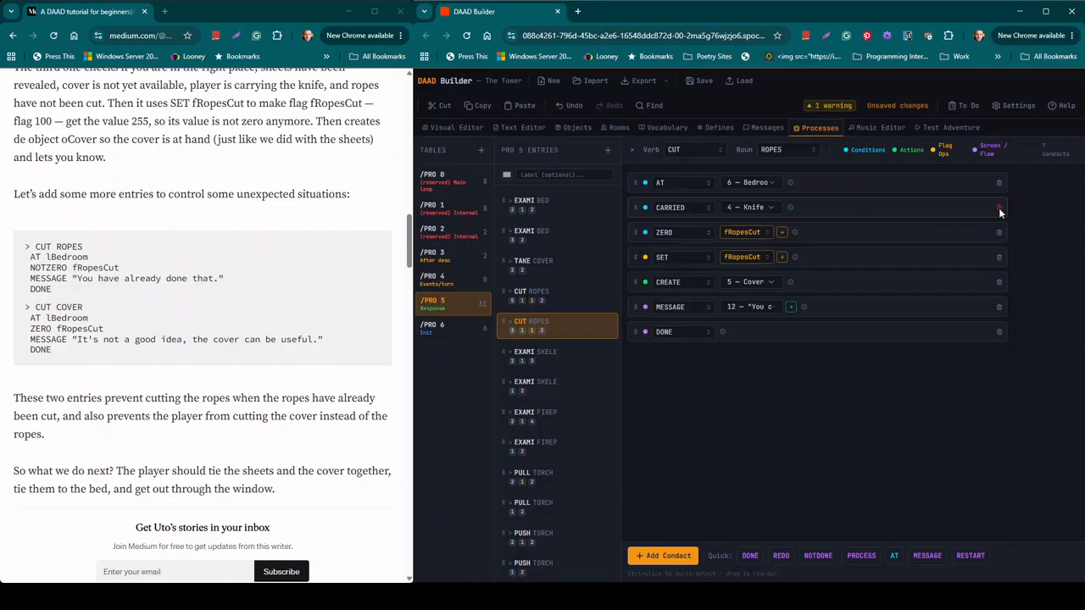
pyautogui.click(999, 209)
# Change the ZERO condition in the copied CUT ROPES entry to NOTZERO and delete its SET and CREATE condacts.
pyautogui.click(679, 207)
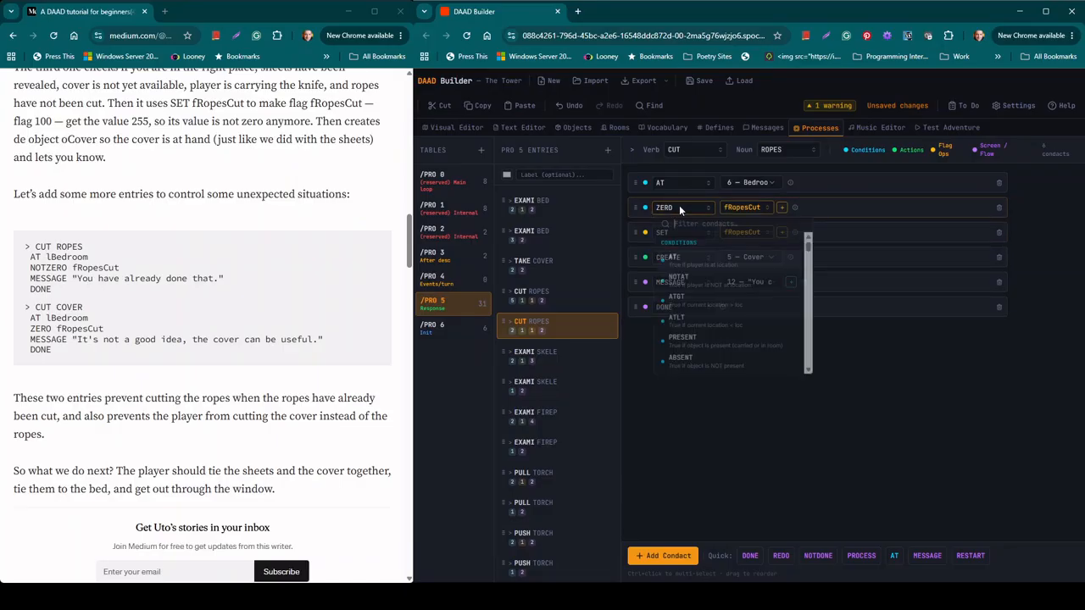
pyautogui.write('not')
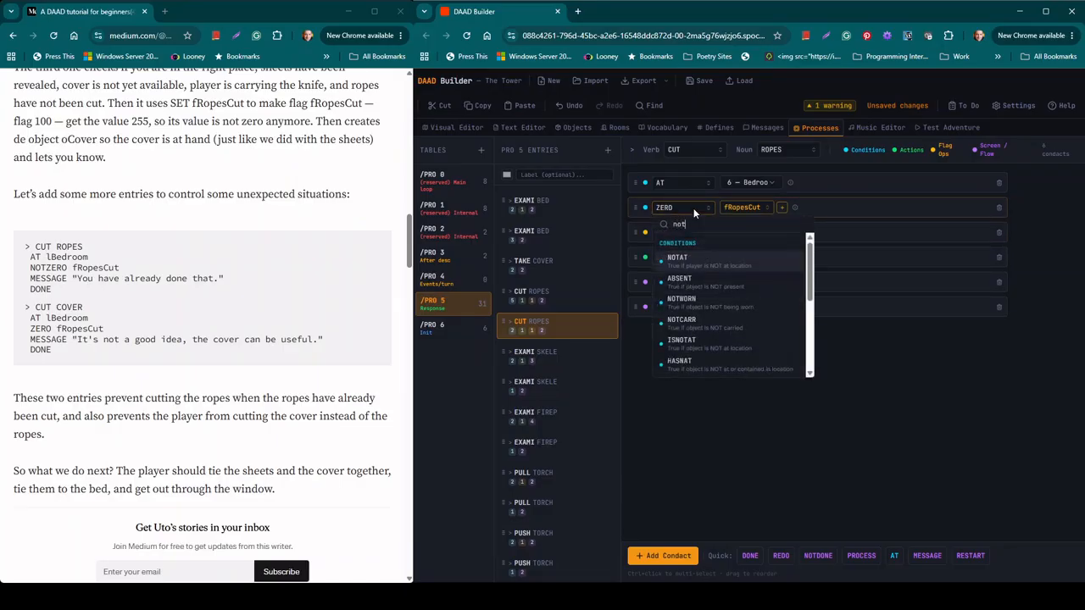
pyautogui.write('zer')
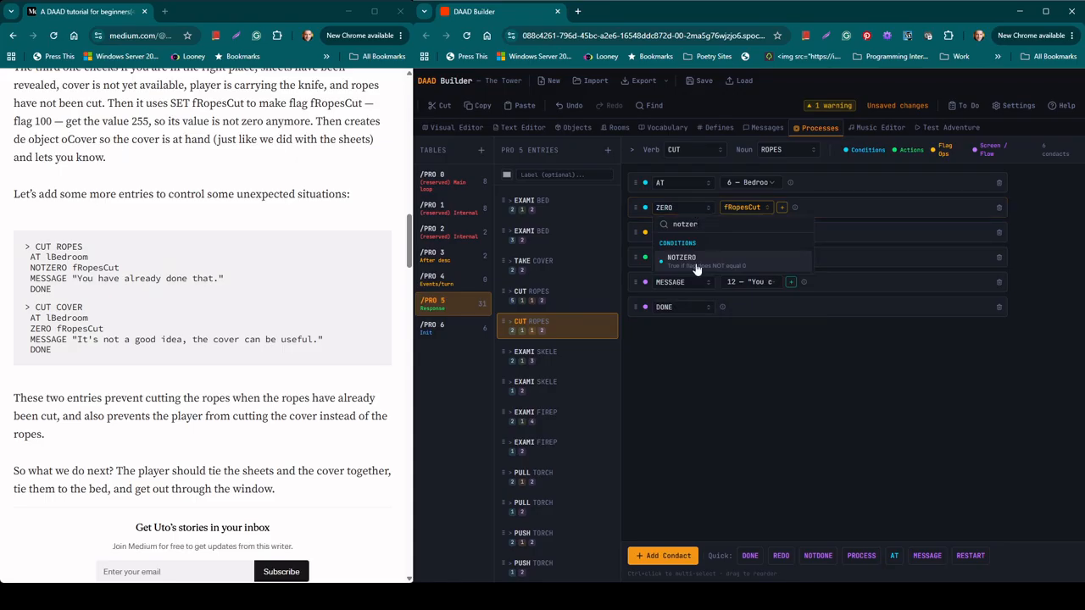
pyautogui.click(698, 265)
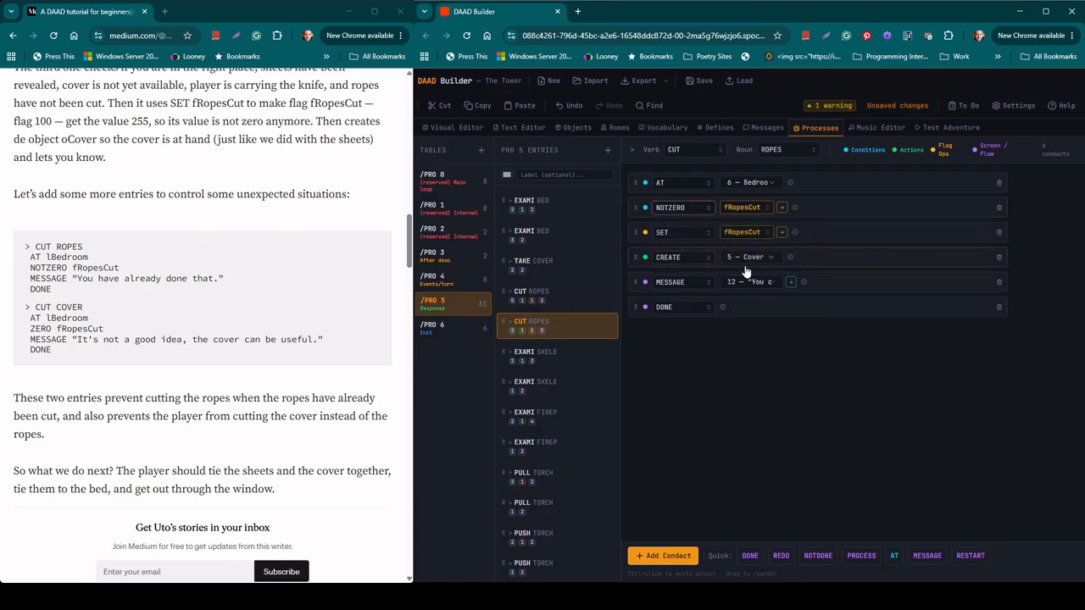
pyautogui.click(1000, 232)
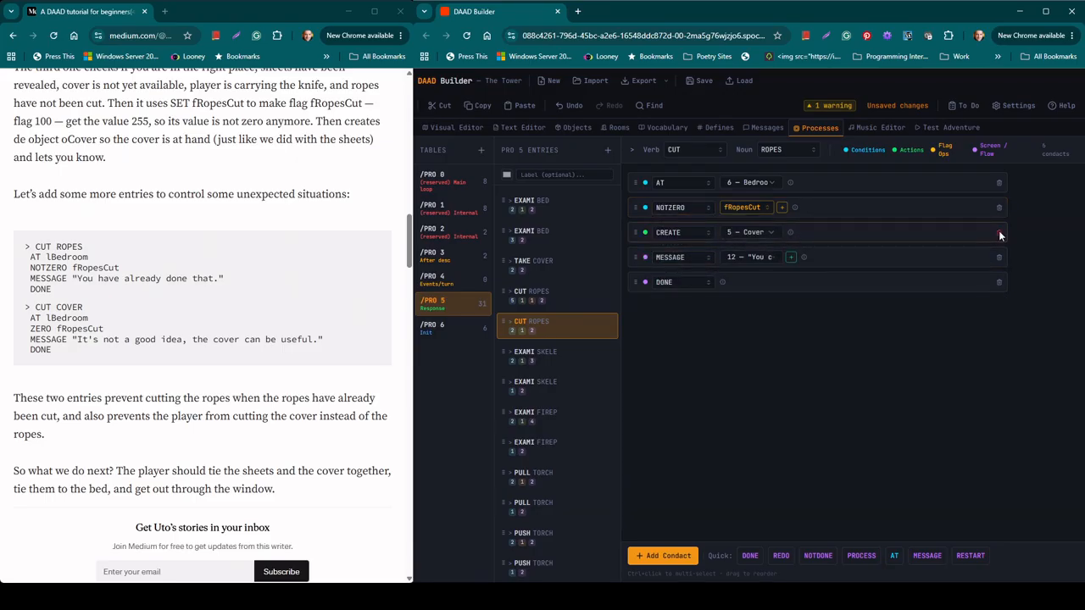
pyautogui.click(999, 232)
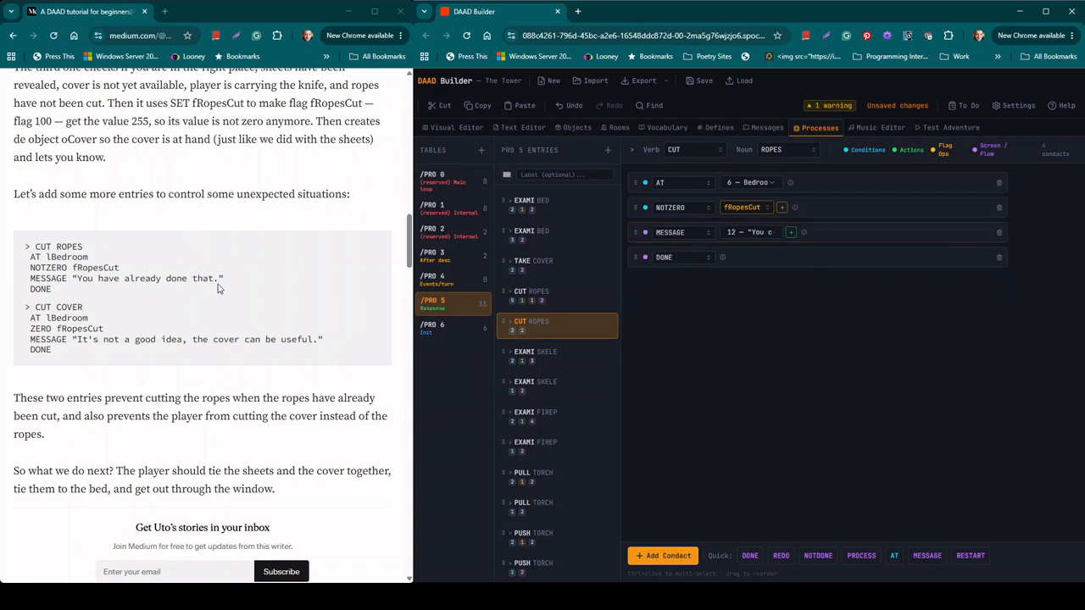
# Replace the copied entry's message with a new one reading "You have already done that.", copied from the tutorial.
pyautogui.moveTo(219, 281); pyautogui.dragTo(76, 280)
pyautogui.hotkey('ctrl', 'c')
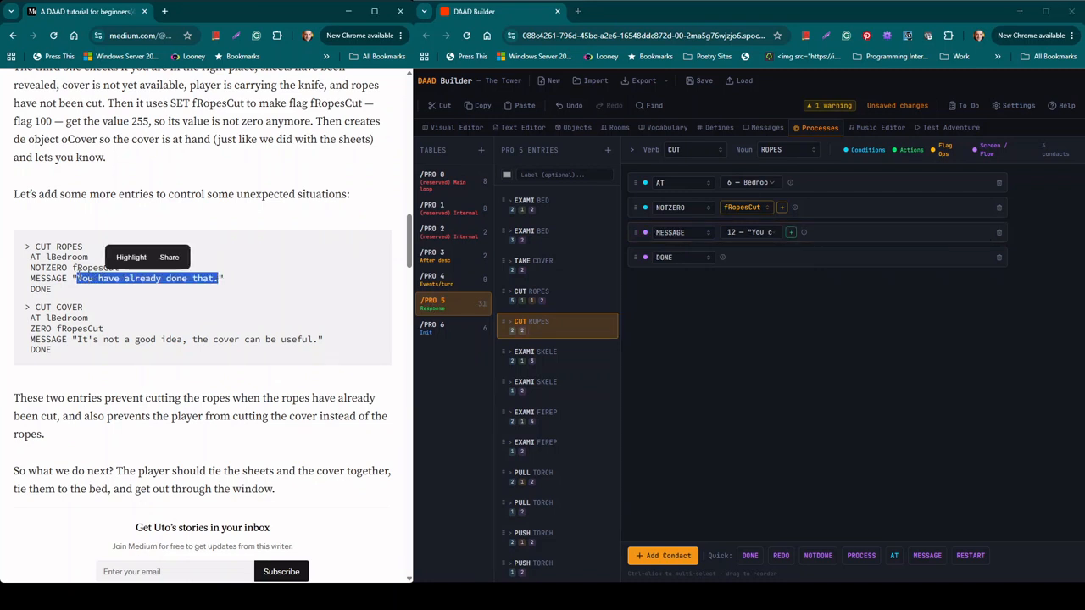
pyautogui.click(793, 236)
pyautogui.click(794, 237)
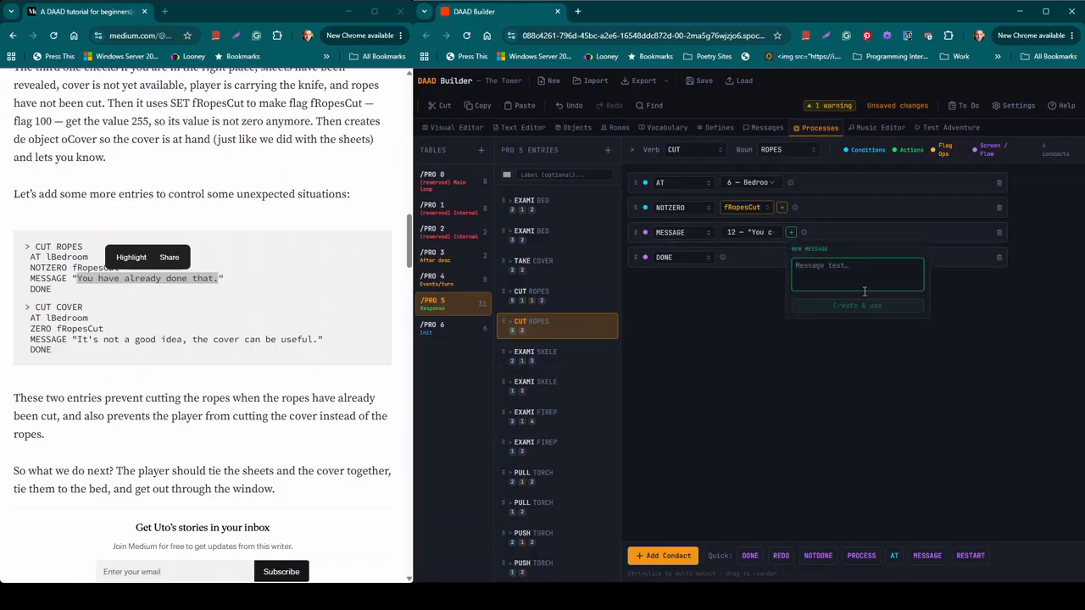
pyautogui.hotkey('ctrl', 'v')
pyautogui.click(857, 305)
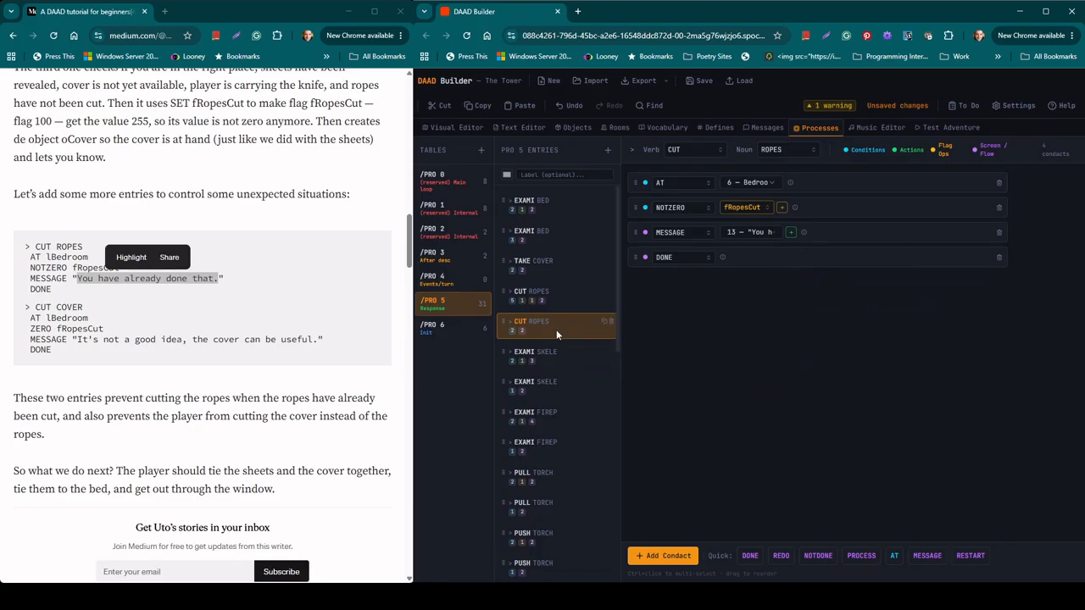
# Duplicate the second CUT ROPES entry in PRO 5 and set the copy's noun to COVER.
pyautogui.click(604, 323)
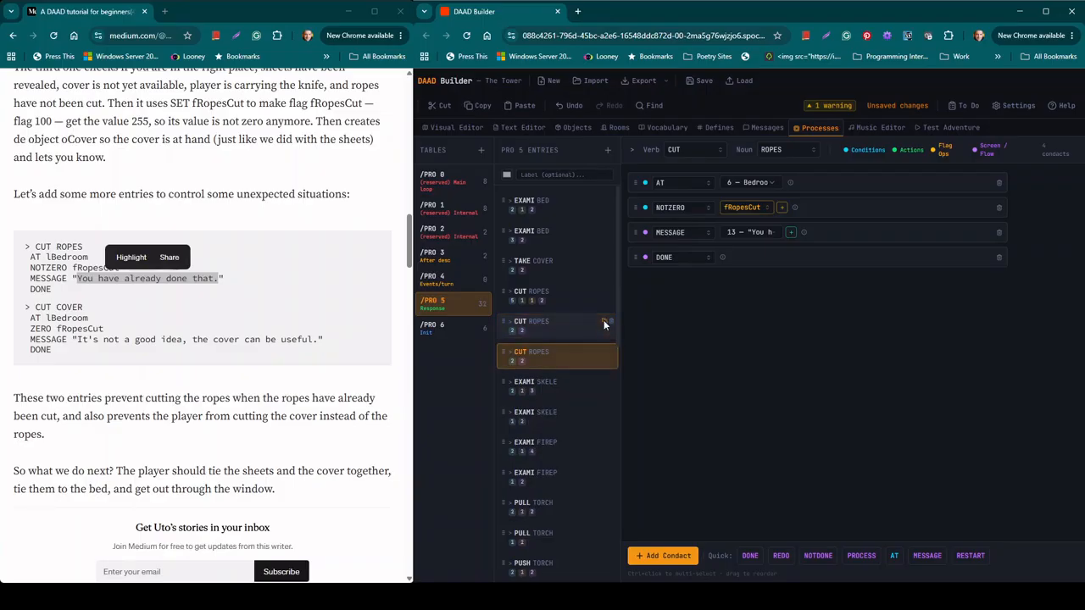
pyautogui.click(804, 149)
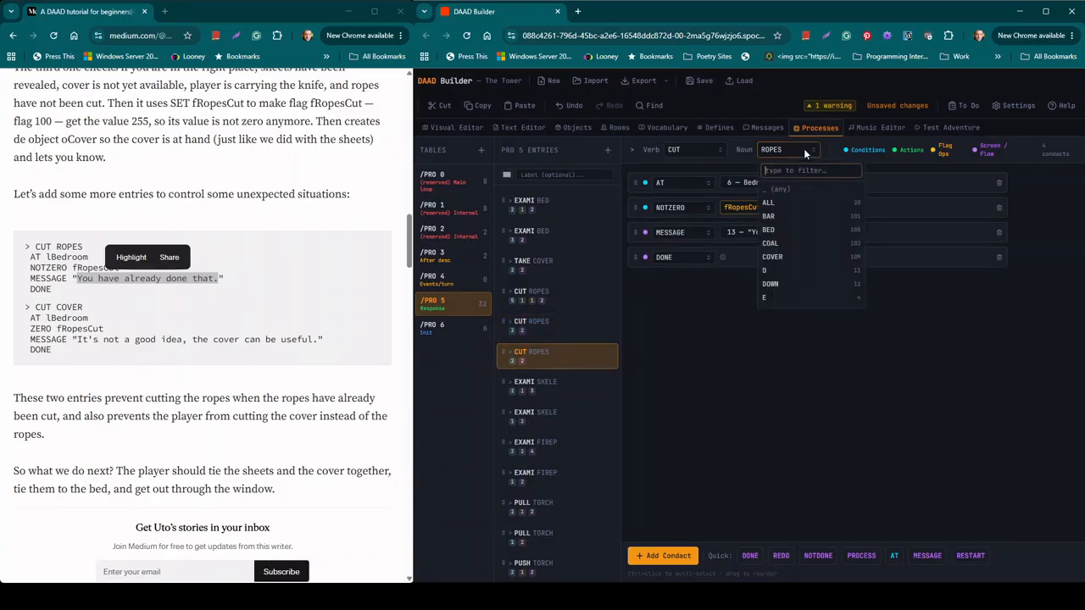
pyautogui.write('cov')
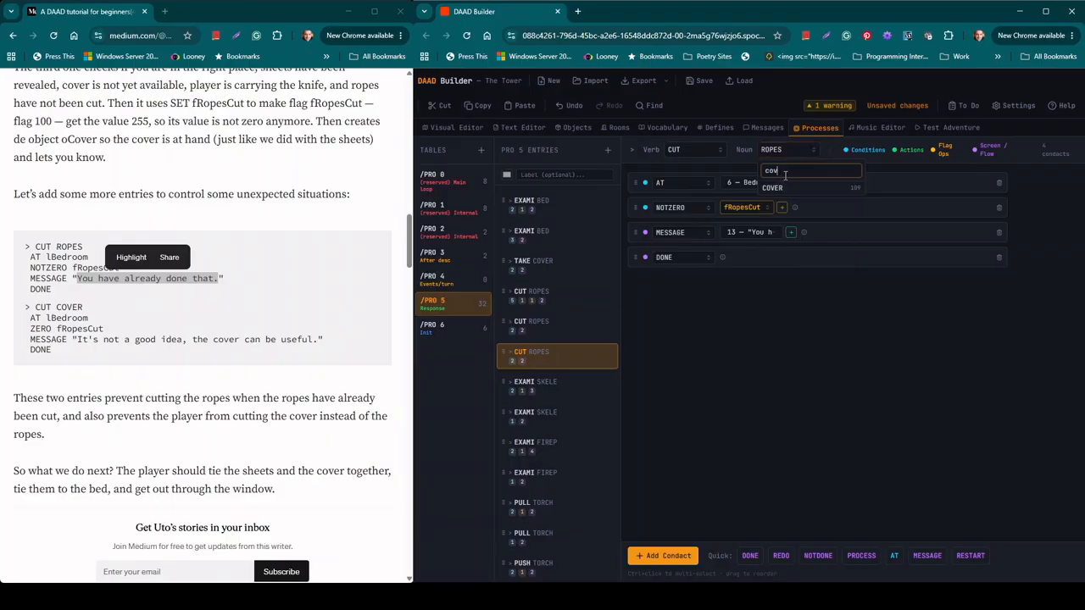
pyautogui.click(784, 187)
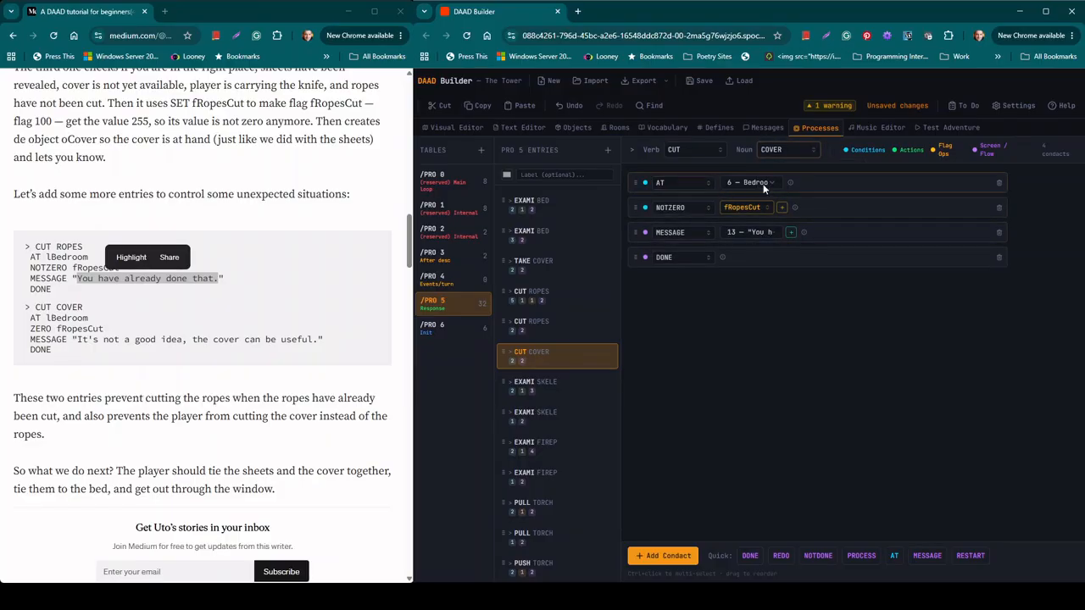
# Change the NOTZERO condition on fRopesCut in the CUT COVER entry to ZERO.
pyautogui.click(697, 208)
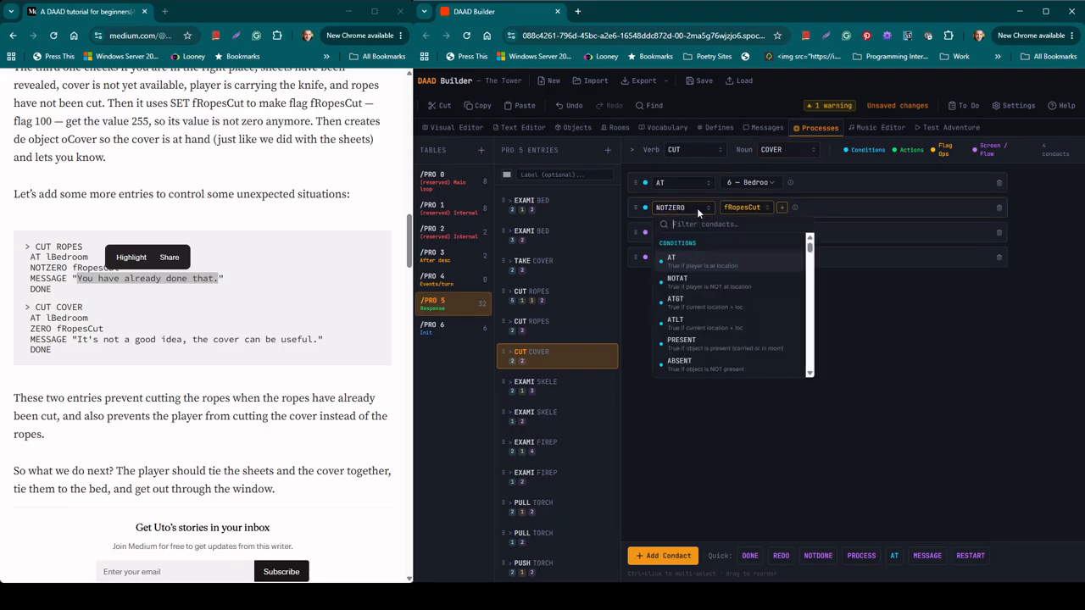
pyautogui.write('zero')
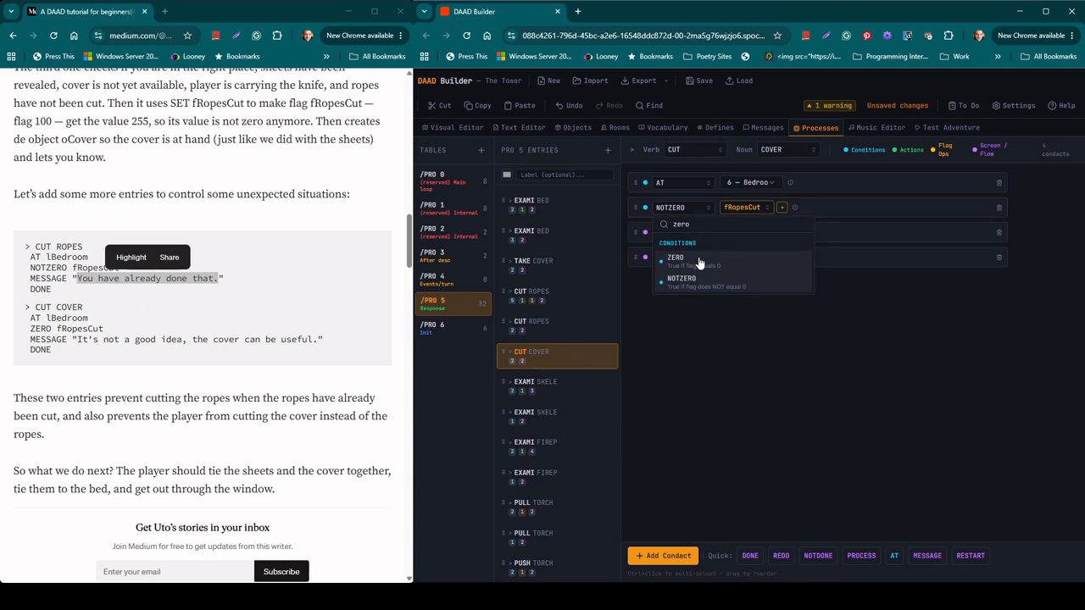
pyautogui.click(700, 261)
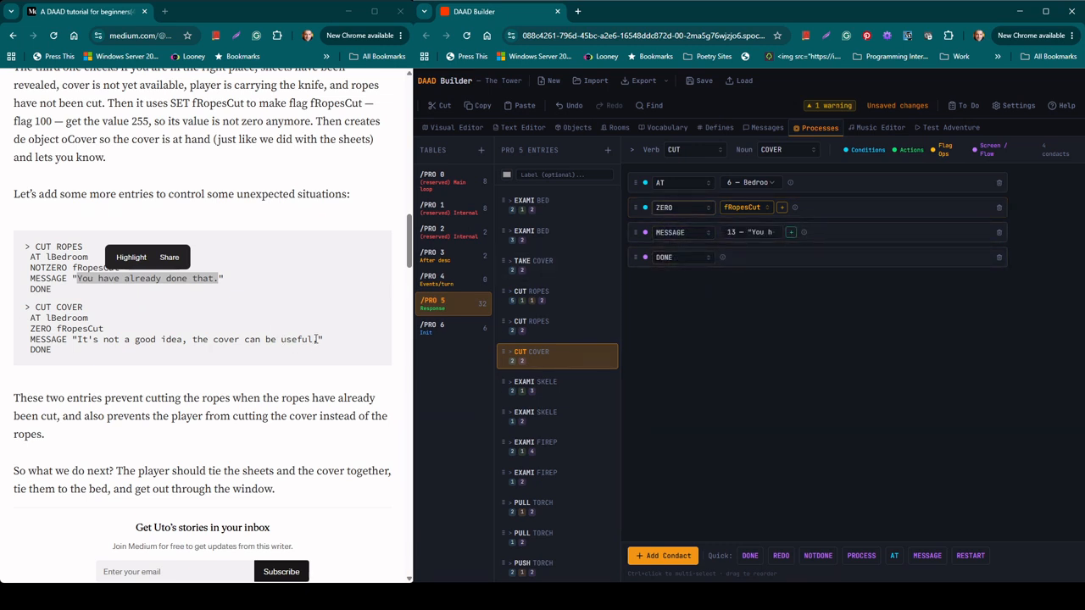
# Copy "It's not a good idea, the cover can be useful." from the tutorial and use it as a new message in the CUT COVER entry.
pyautogui.moveTo(319, 340); pyautogui.dragTo(76, 339)
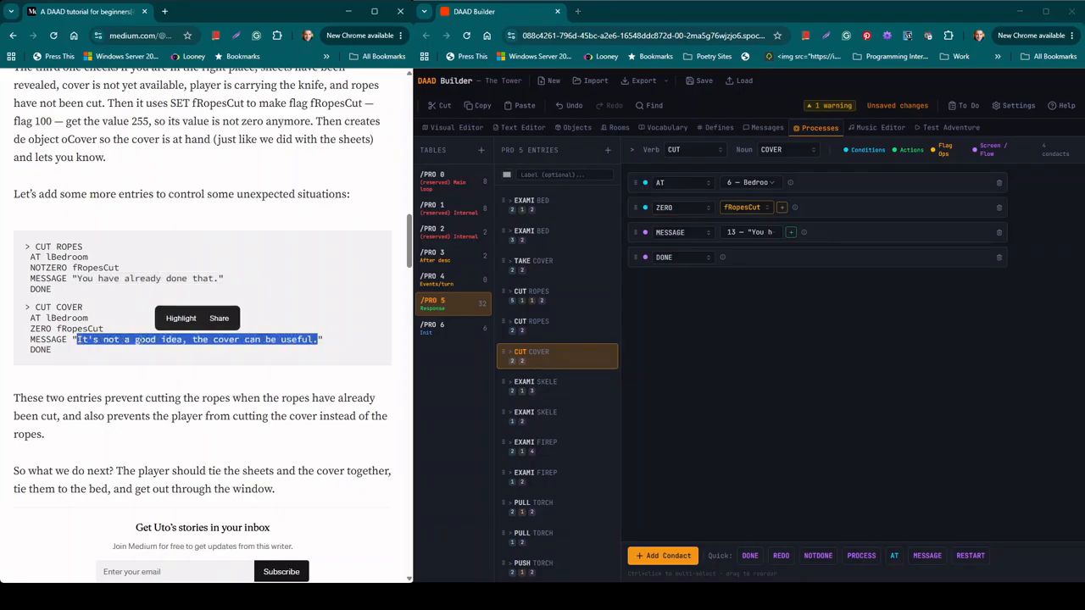
pyautogui.click(791, 232)
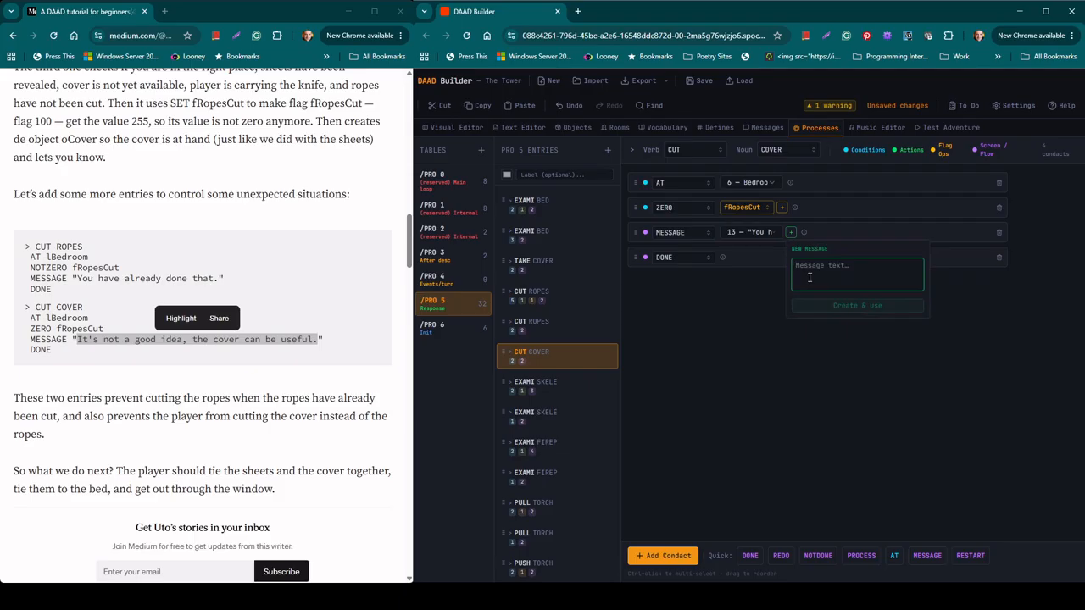
pyautogui.hotkey('ctrl', 'v')
pyautogui.click(828, 303)
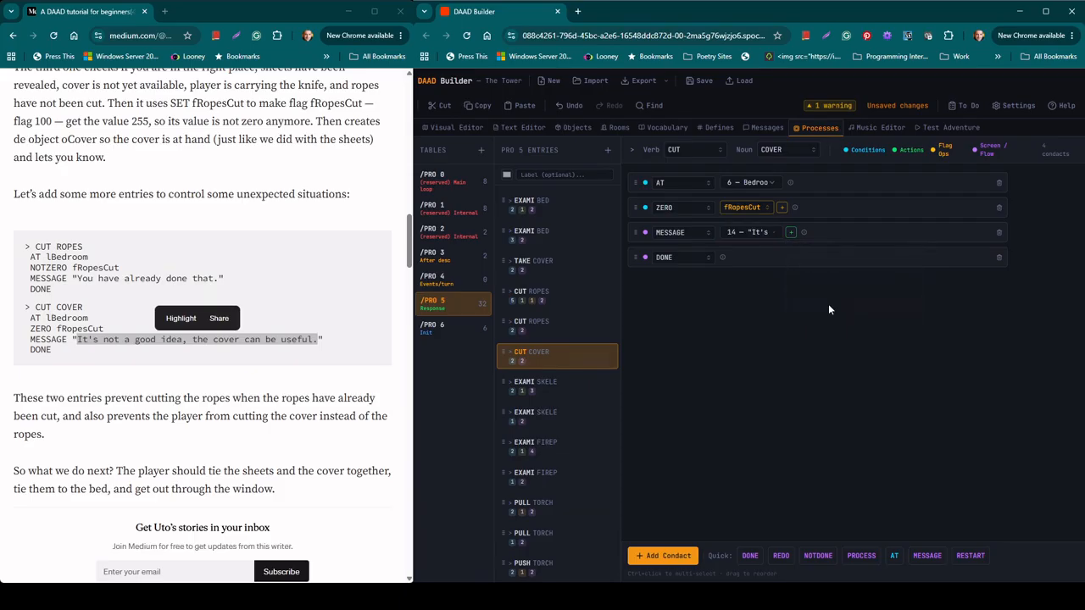
# Read the tutorial's next section on the fCoverSheetTied and fCoverSheetToBed flags and the TIE SHEETS and TIE COVER entries.
pyautogui.click(289, 406)
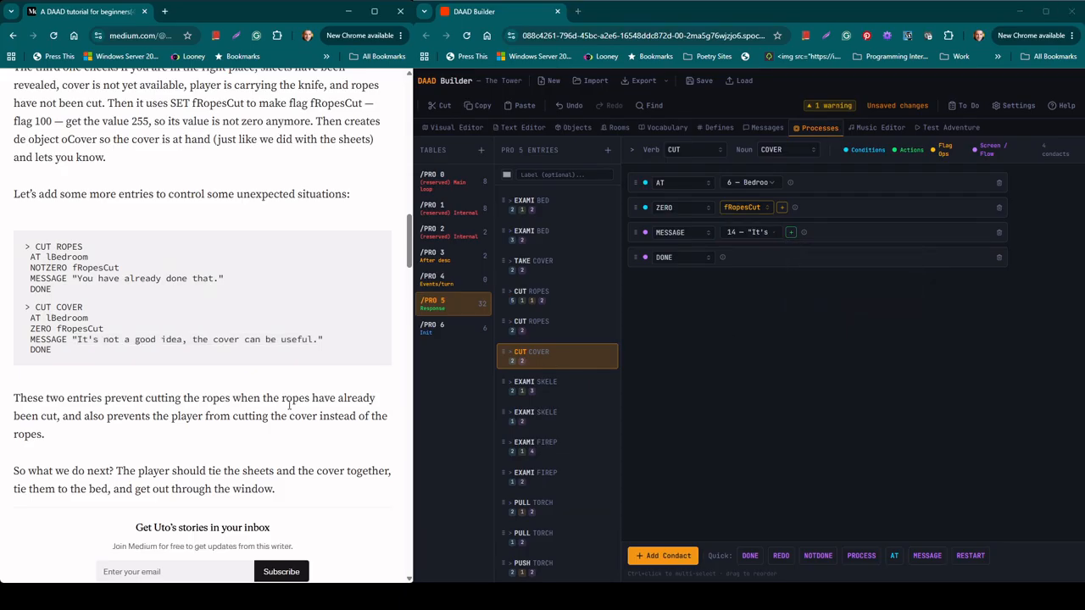
pyautogui.scroll(-1, 289, 406)
pyautogui.scroll(-1, 292, 405)
pyautogui.scroll(-1, 330, 378)
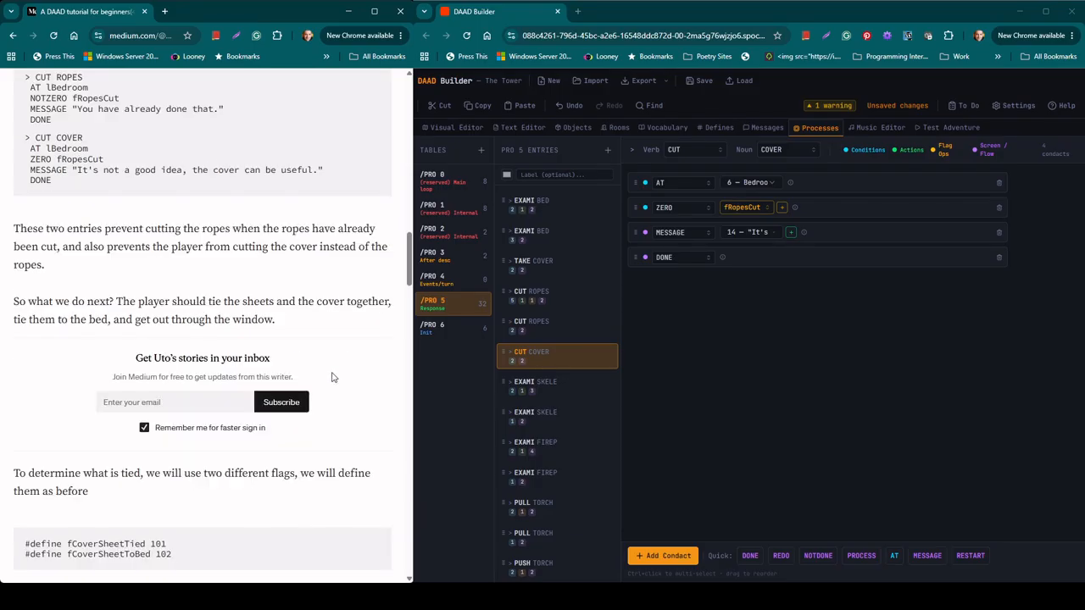
pyautogui.scroll(-2, 343, 315)
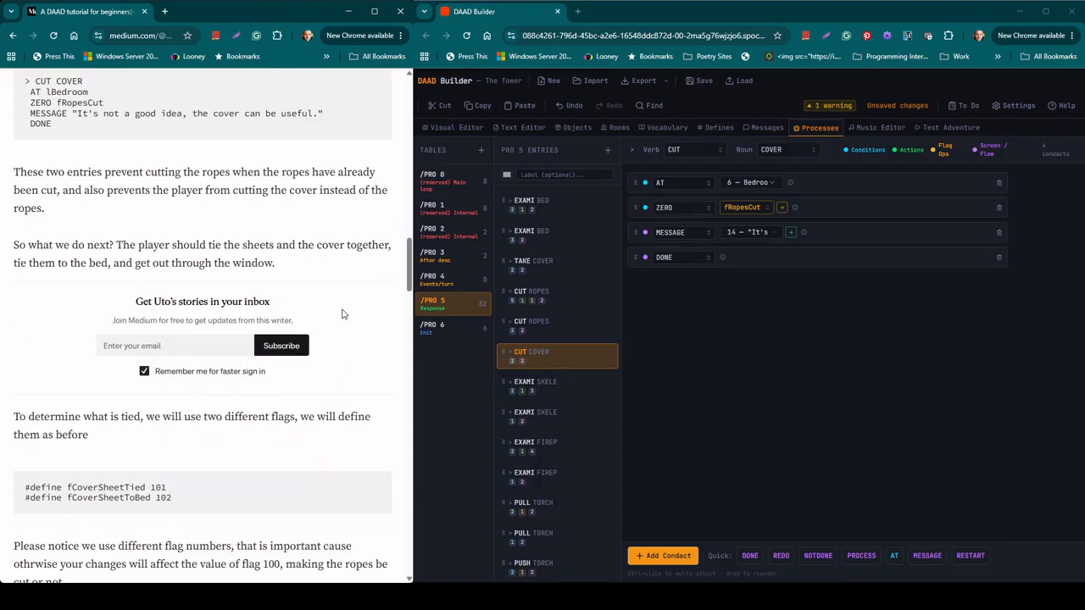
pyautogui.scroll(-3, 343, 314)
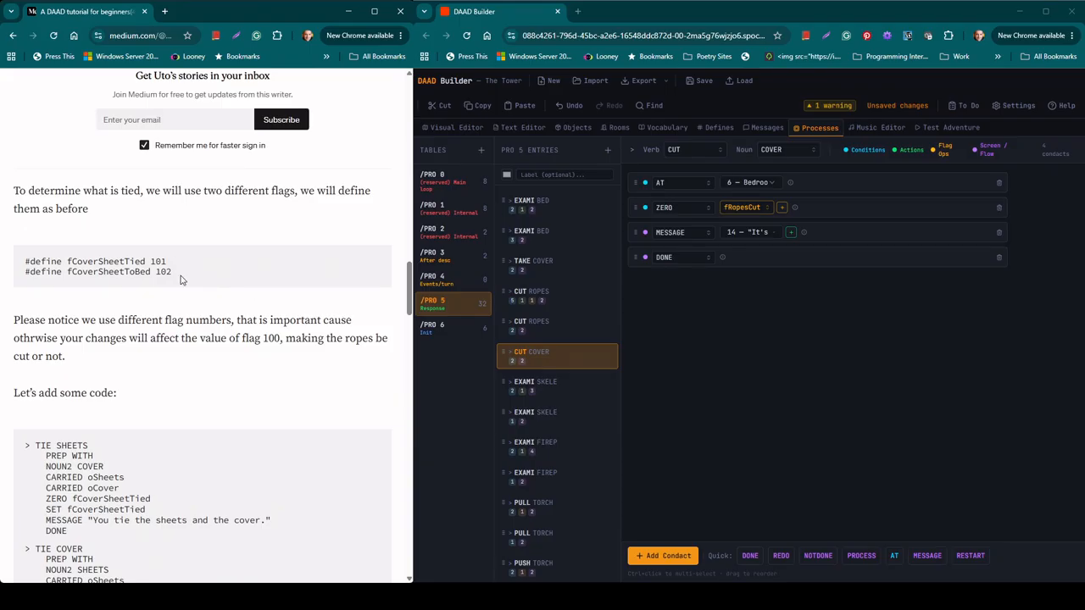
pyautogui.scroll(-3, 199, 287)
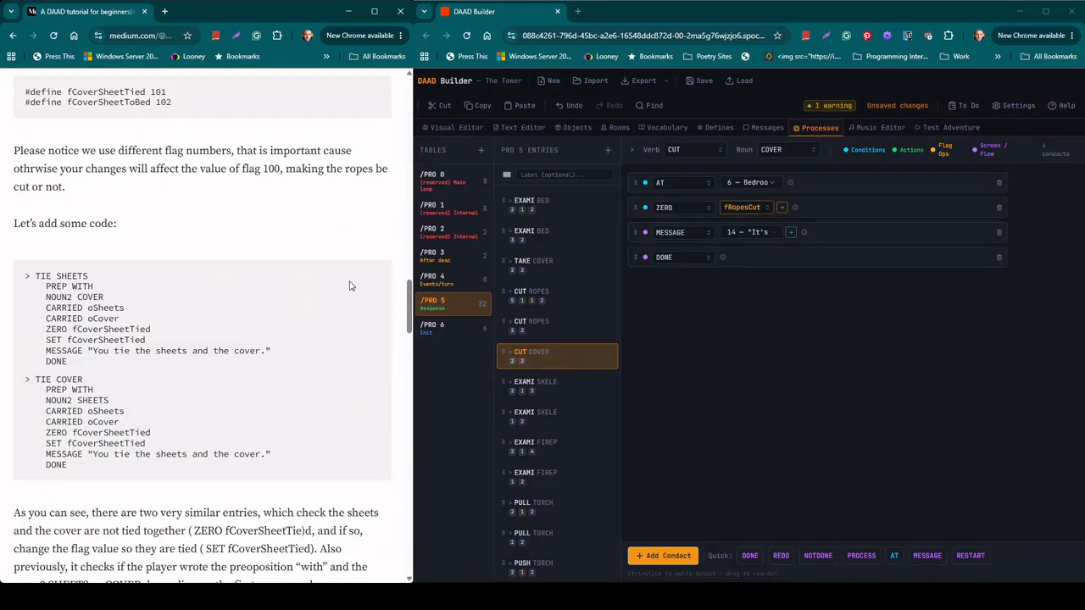
# Insert a new blank entry in PRO 5 directly after the CUT COVER entry.
pyautogui.moveTo(519, 347); pyautogui.dragTo(556, 377)
pyautogui.click(557, 379)
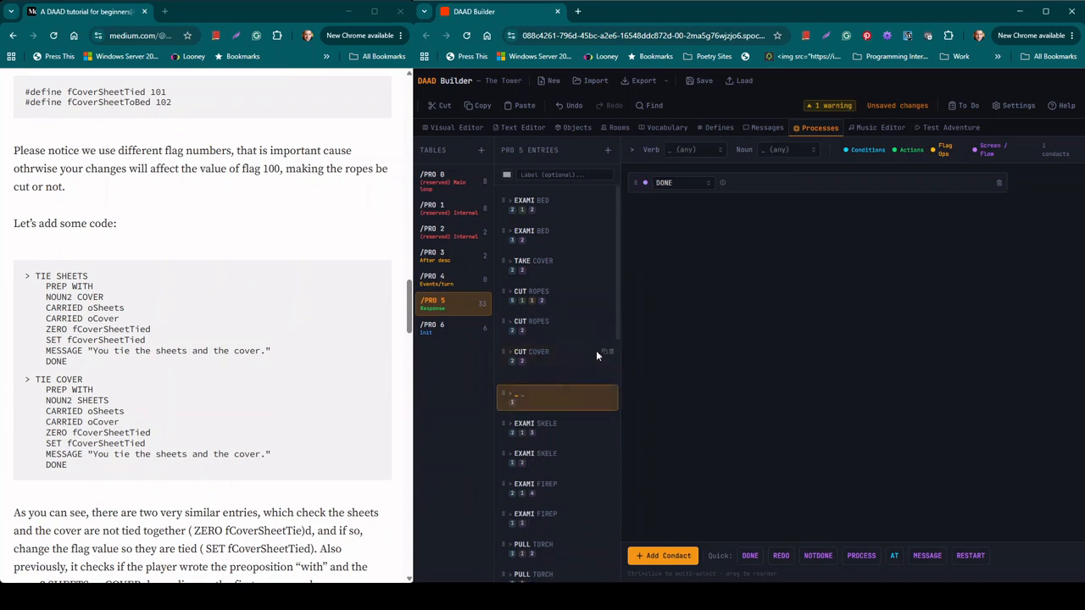
pyautogui.click(696, 149)
pyautogui.write('tie')
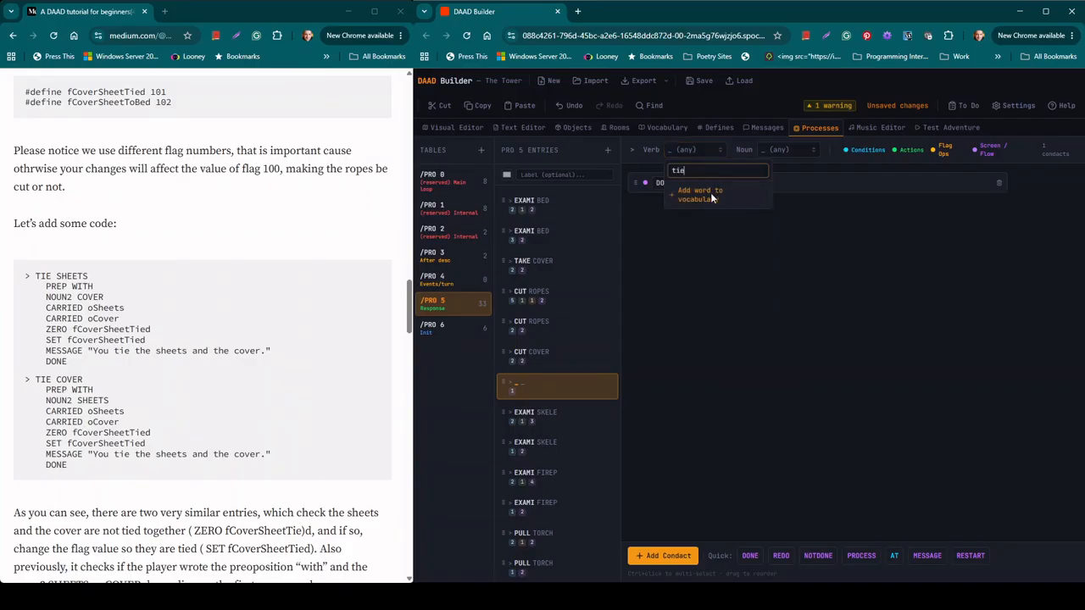
pyautogui.click(710, 193)
# Set the noun of the new blank entry to SHEET.
pyautogui.click(791, 149)
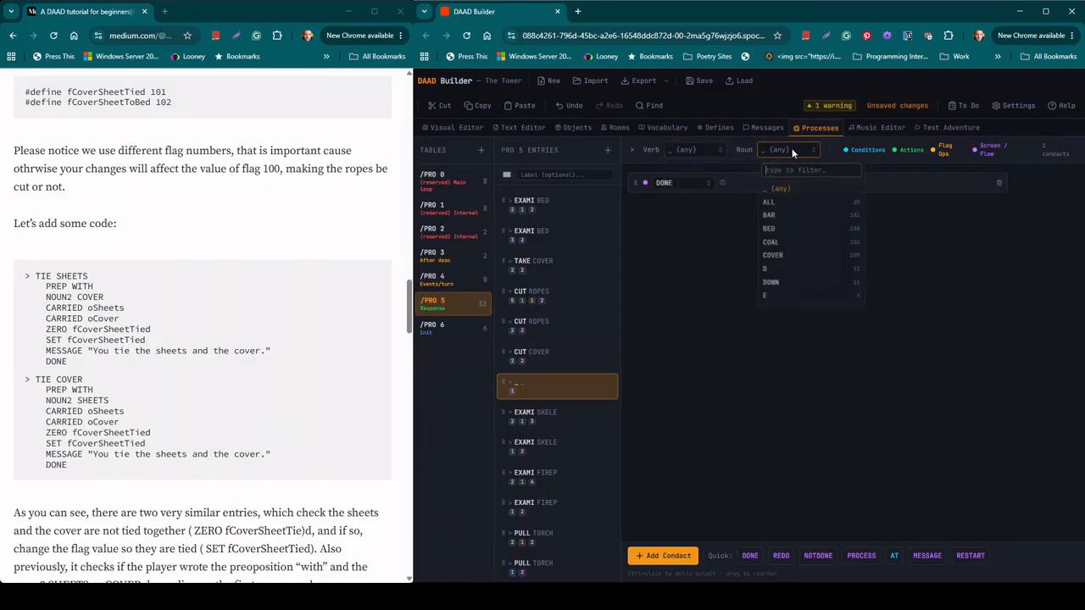
pyautogui.write('sheet')
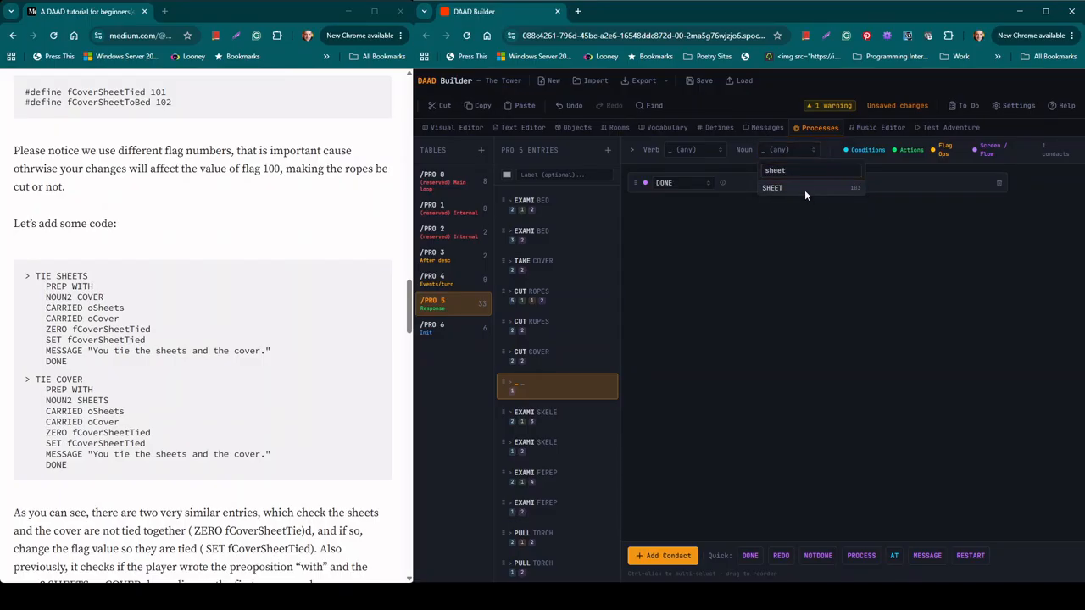
pyautogui.click(805, 188)
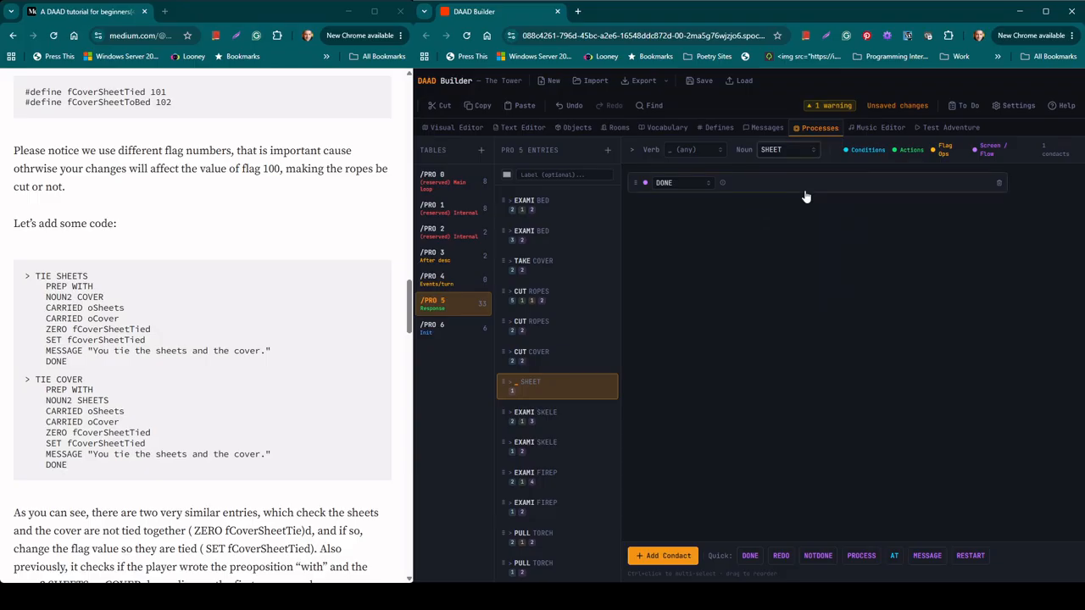
# Add TIE to the vocabulary and use it as the verb of the new SHEET entry.
pyautogui.click(698, 149)
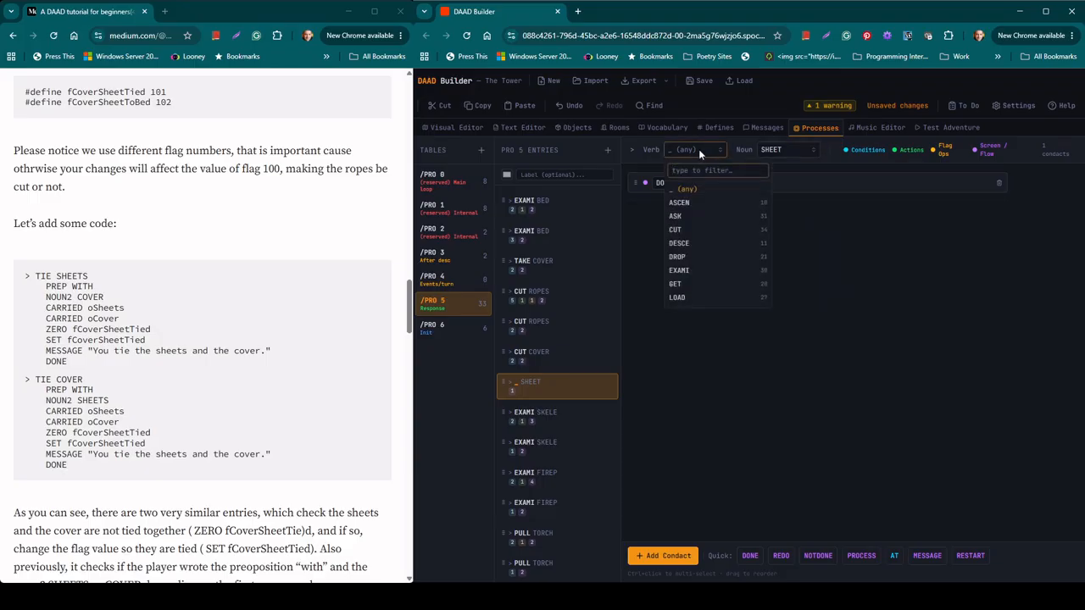
pyautogui.write('tie')
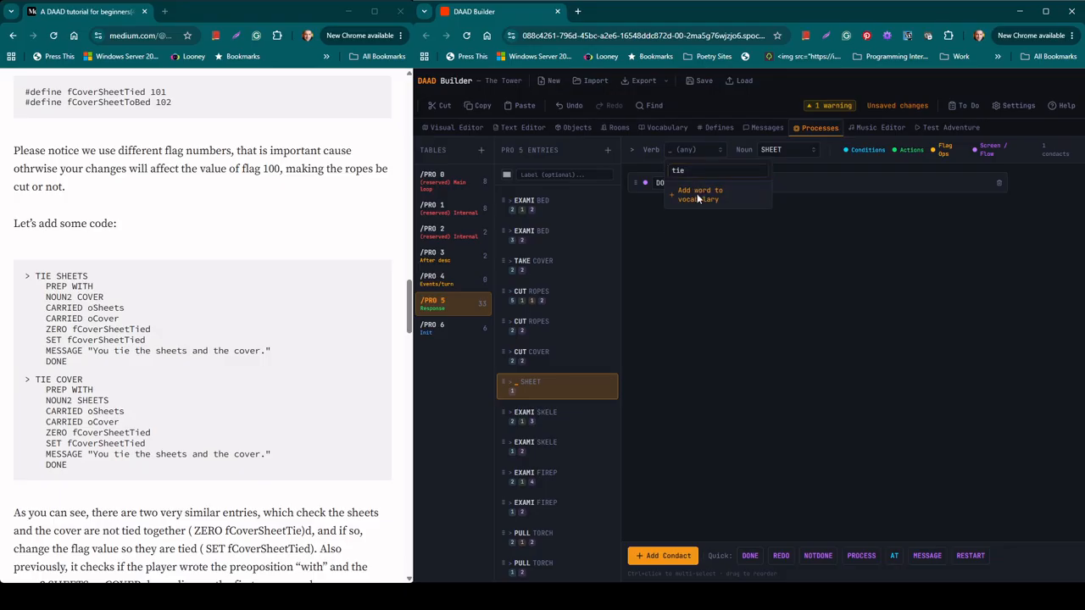
pyautogui.click(696, 194)
pyautogui.click(702, 219)
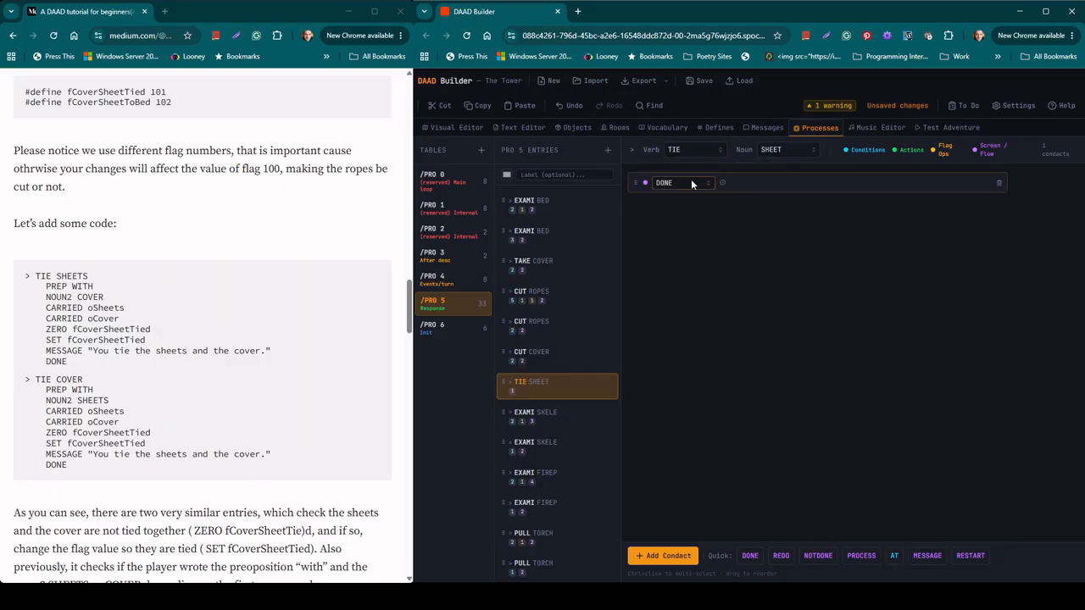
# Change the TIE SHEET entry's DONE contact to a PREP condition with WITH, adding that word to the vocabulary.
pyautogui.click(692, 182)
pyautogui.write('prep')
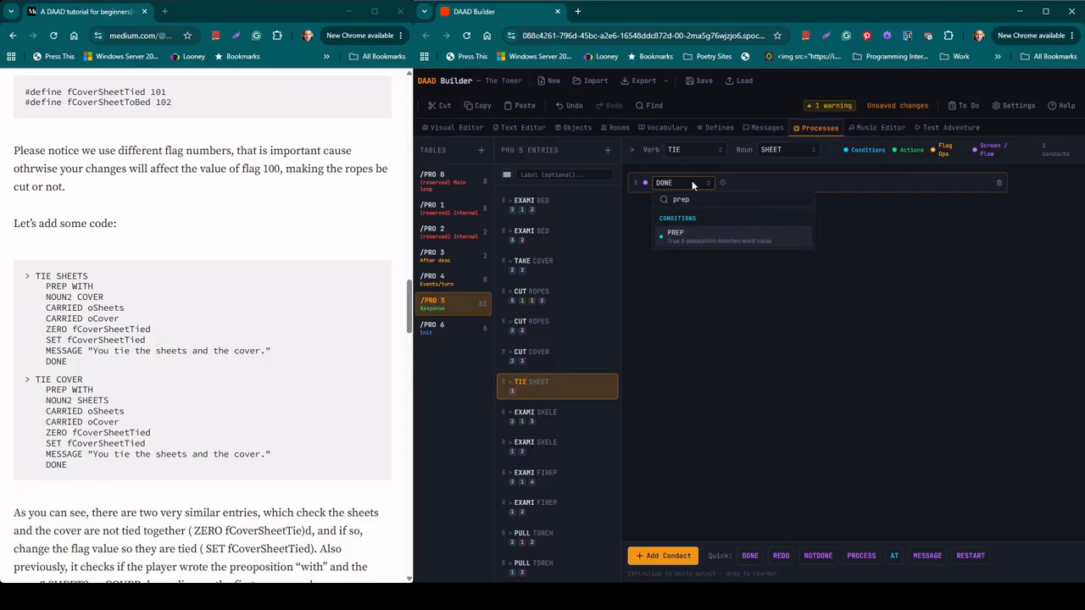
pyautogui.click(695, 237)
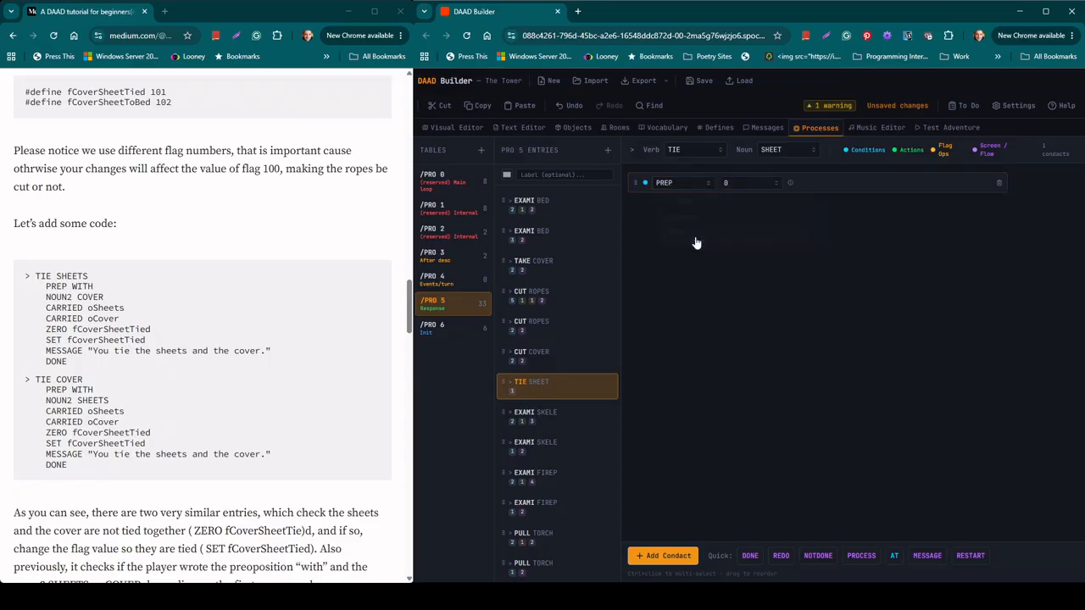
pyautogui.click(751, 183)
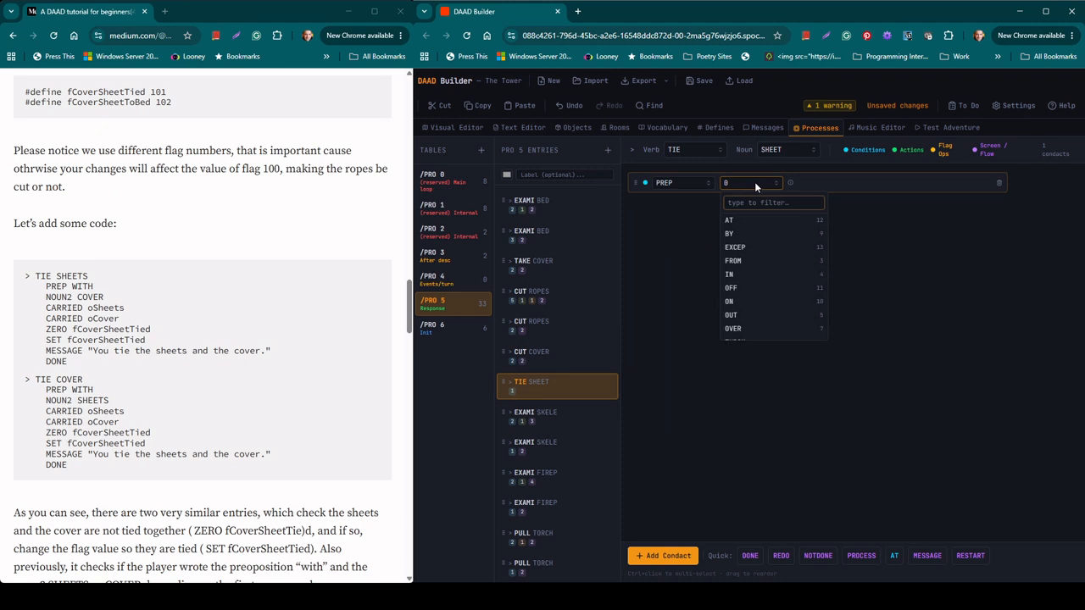
pyautogui.write('wi')
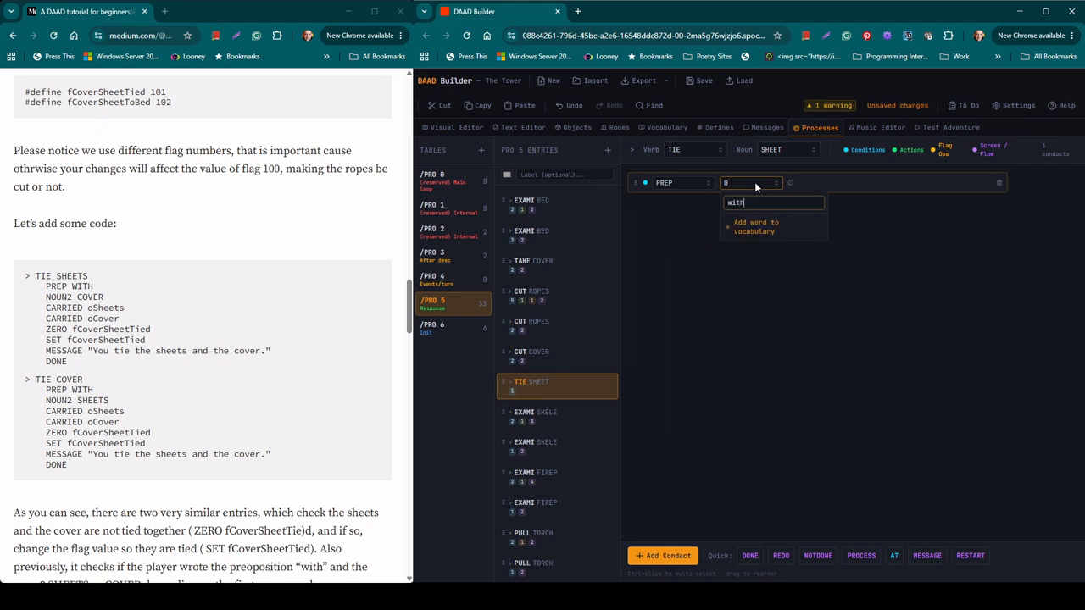
pyautogui.write('th')
pyautogui.click(746, 226)
pyautogui.click(758, 251)
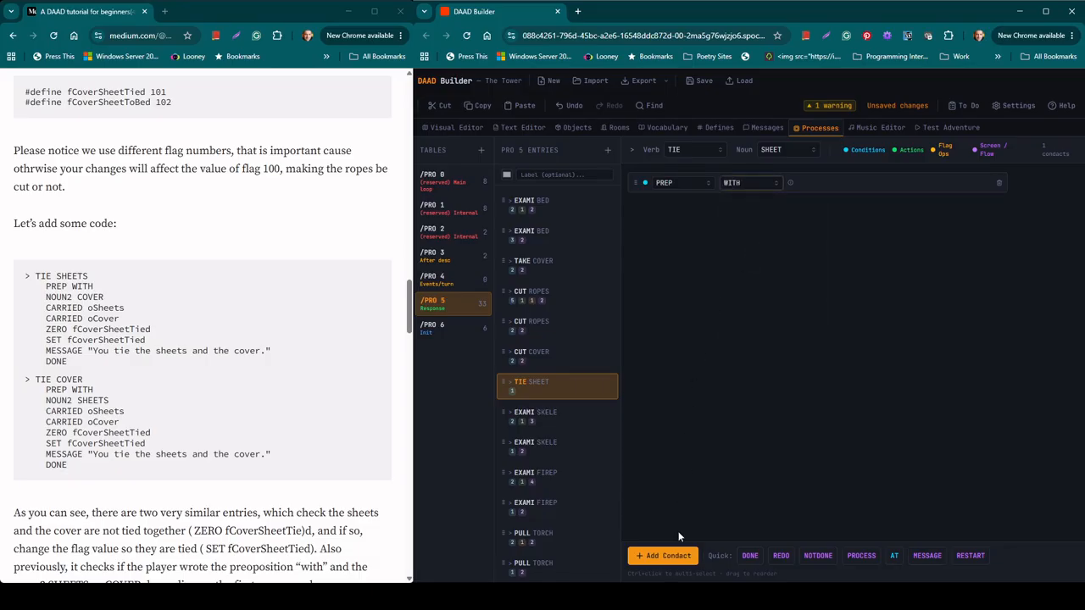
# Add a NOUN2 condition to the TIE SHEET entry with COVER as its word.
pyautogui.click(669, 556)
pyautogui.click(682, 208)
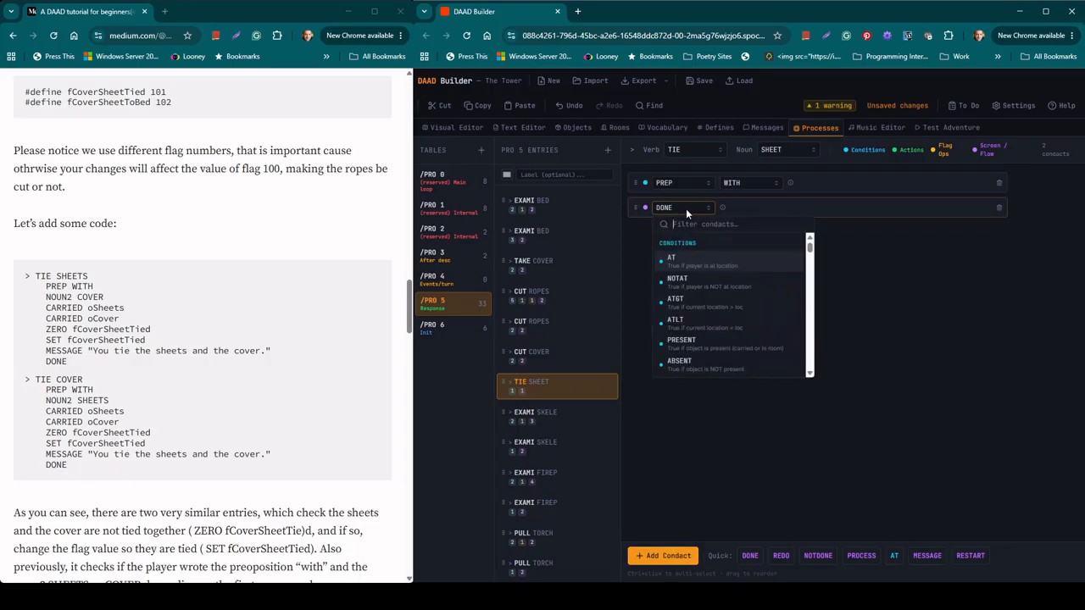
pyautogui.write('noun')
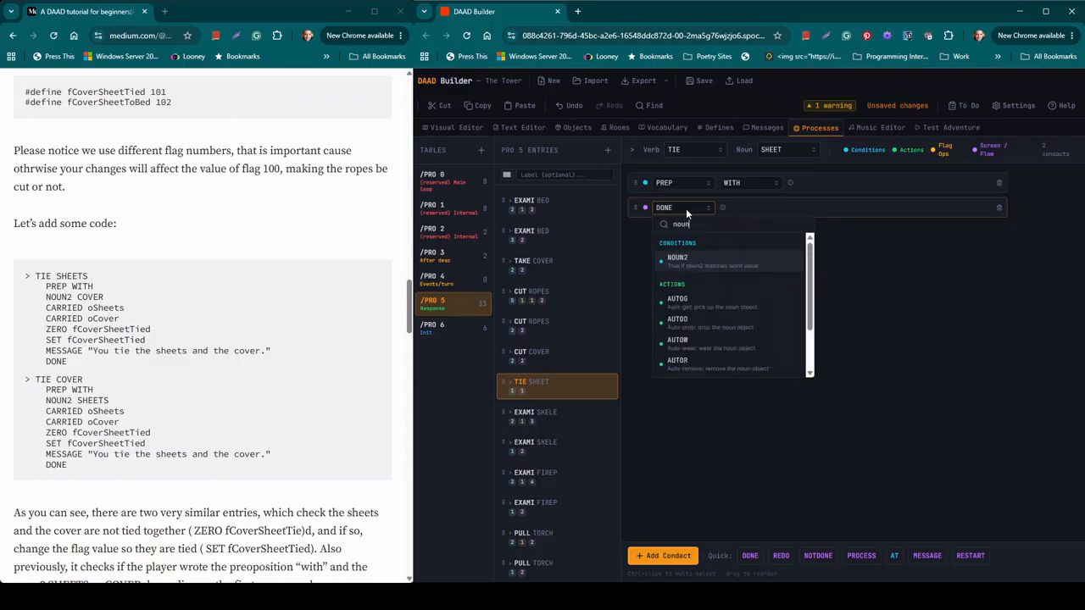
pyautogui.click(707, 259)
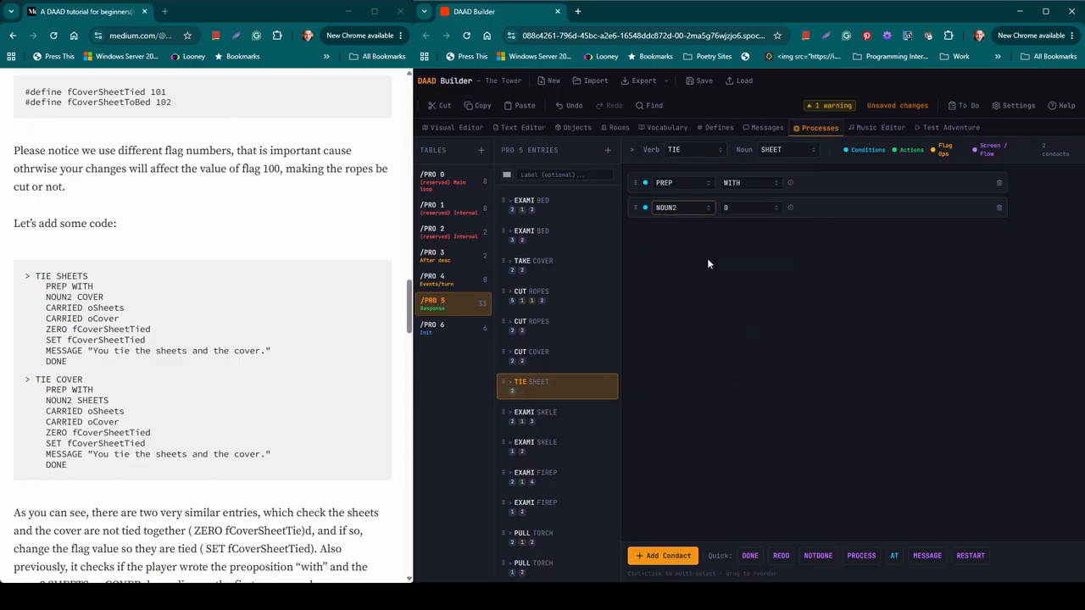
pyautogui.click(756, 206)
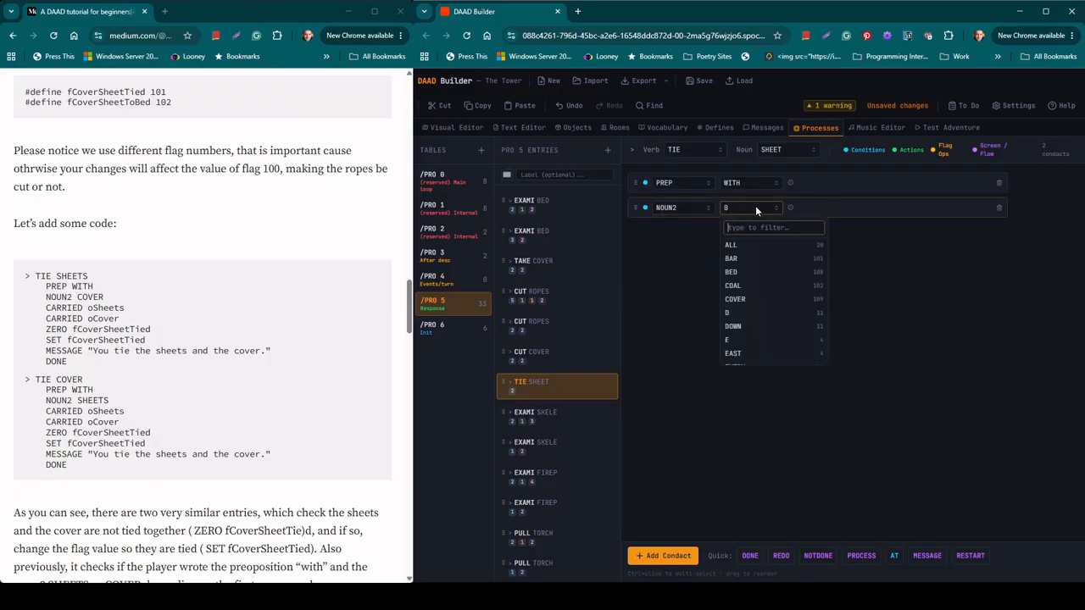
pyautogui.click(747, 298)
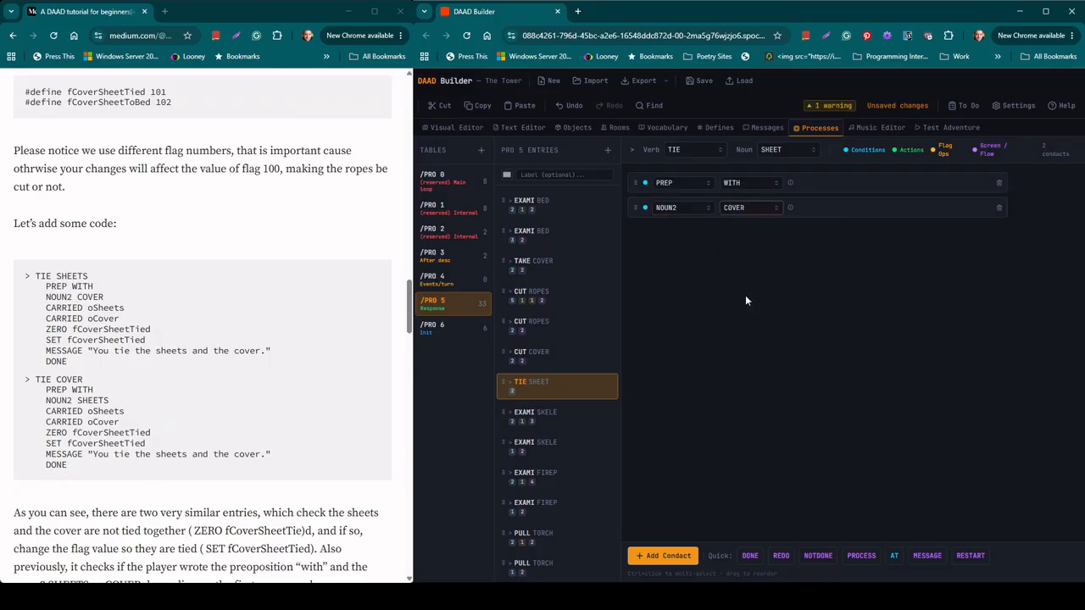
# Add a CARRIED condition for the Sheets object to the TIE SHEET entry.
pyautogui.click(670, 555)
pyautogui.click(681, 236)
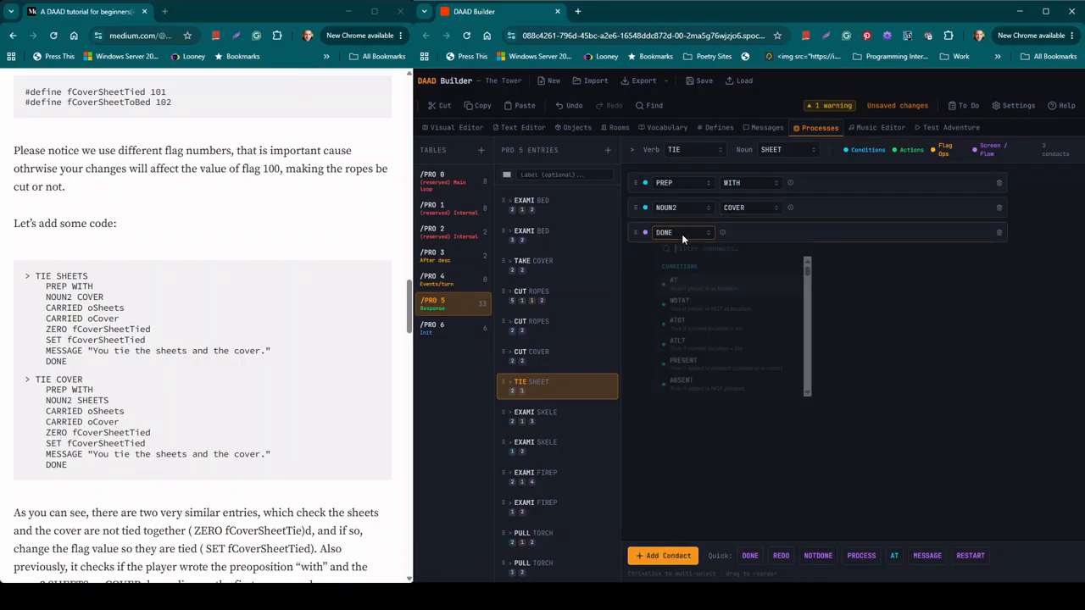
pyautogui.write('carr')
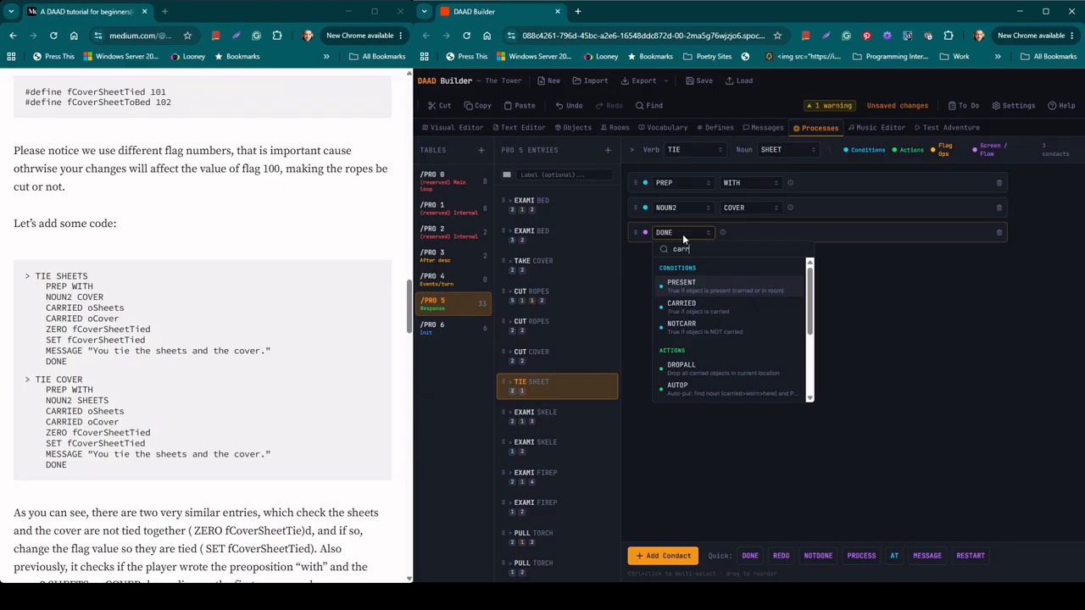
pyautogui.click(703, 310)
pyautogui.click(757, 232)
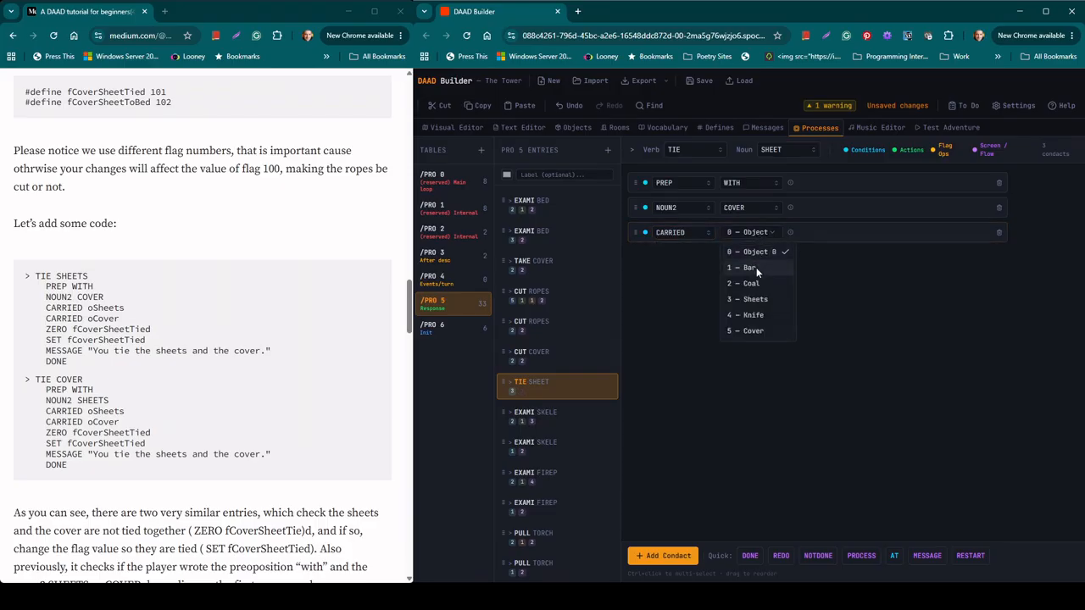
pyautogui.click(751, 301)
# Add a second CARRIED condition to the TIE SHEET entry, using the Cover object.
pyautogui.click(663, 556)
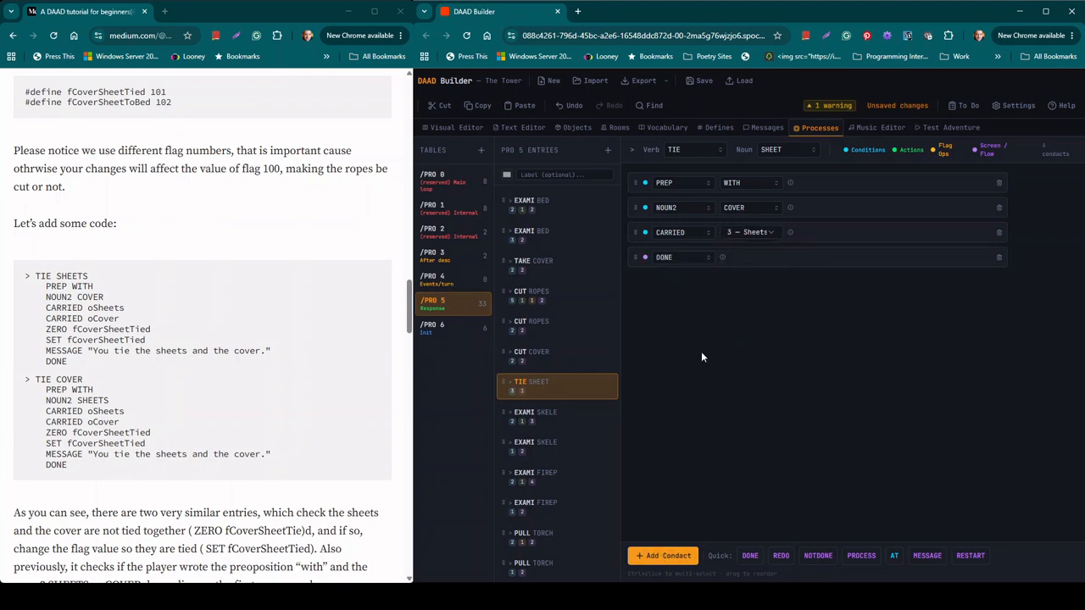
pyautogui.click(684, 256)
pyautogui.write('carried')
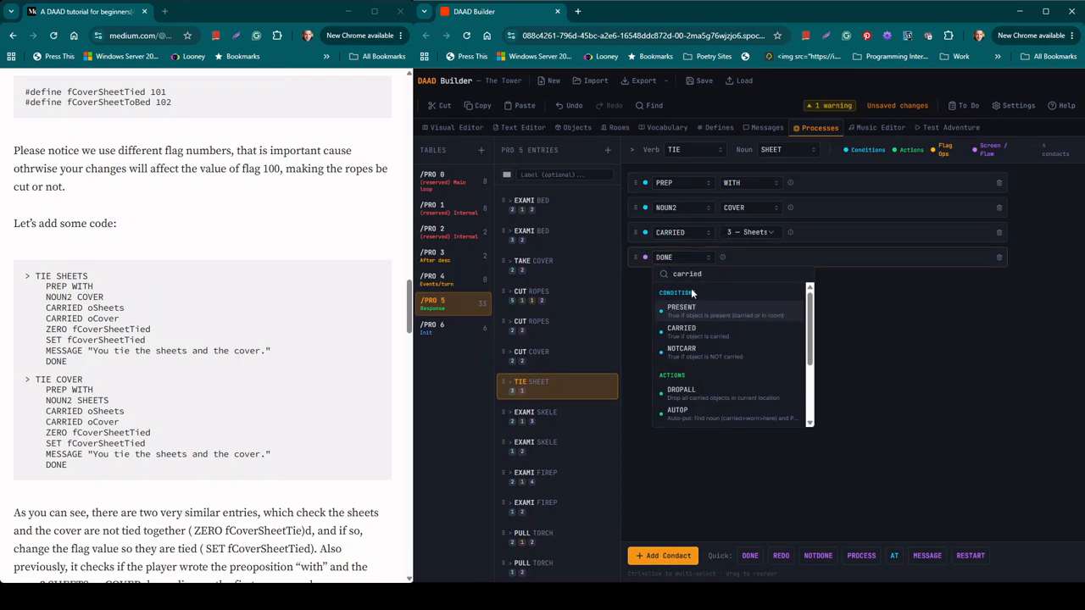
pyautogui.click(704, 331)
pyautogui.click(763, 256)
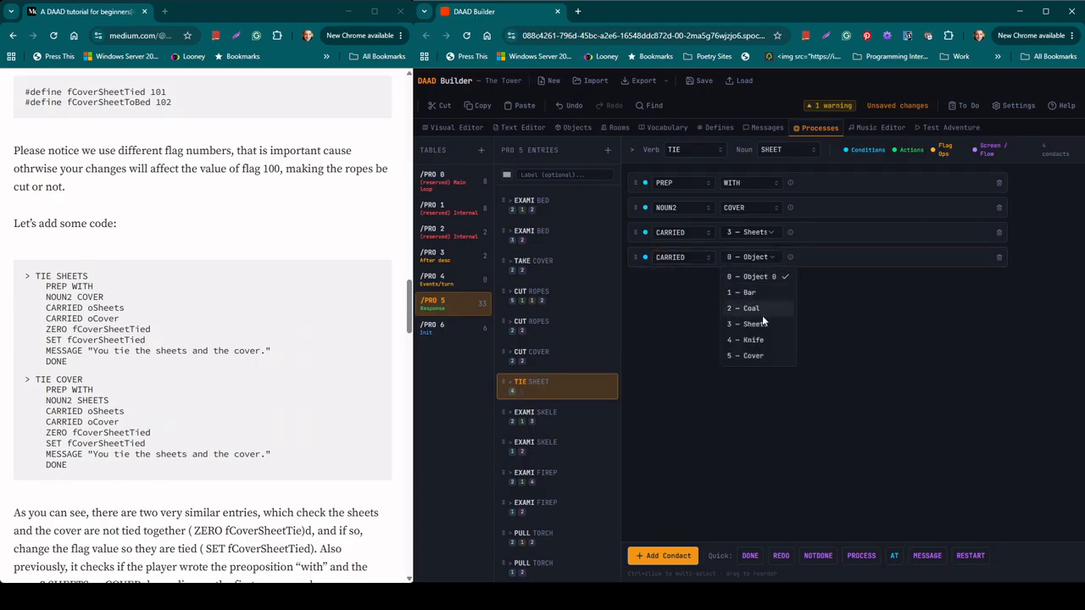
pyautogui.click(746, 356)
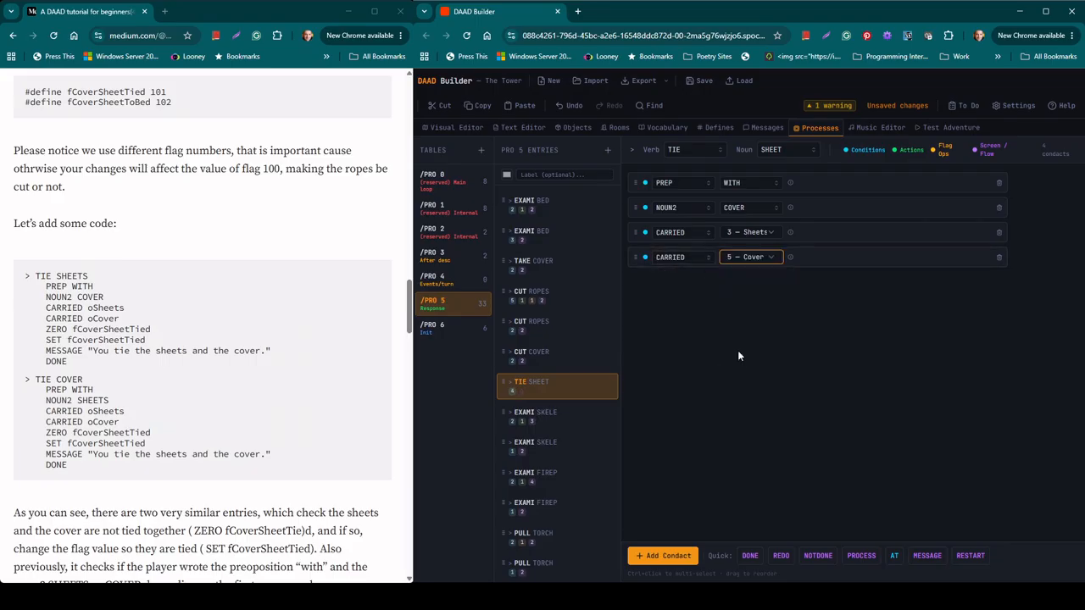
# Add a ZERO condition to the TIE SHEET entry, creating the flag define fCoverSheetTied from the tutorial as its flag.
pyautogui.click(666, 555)
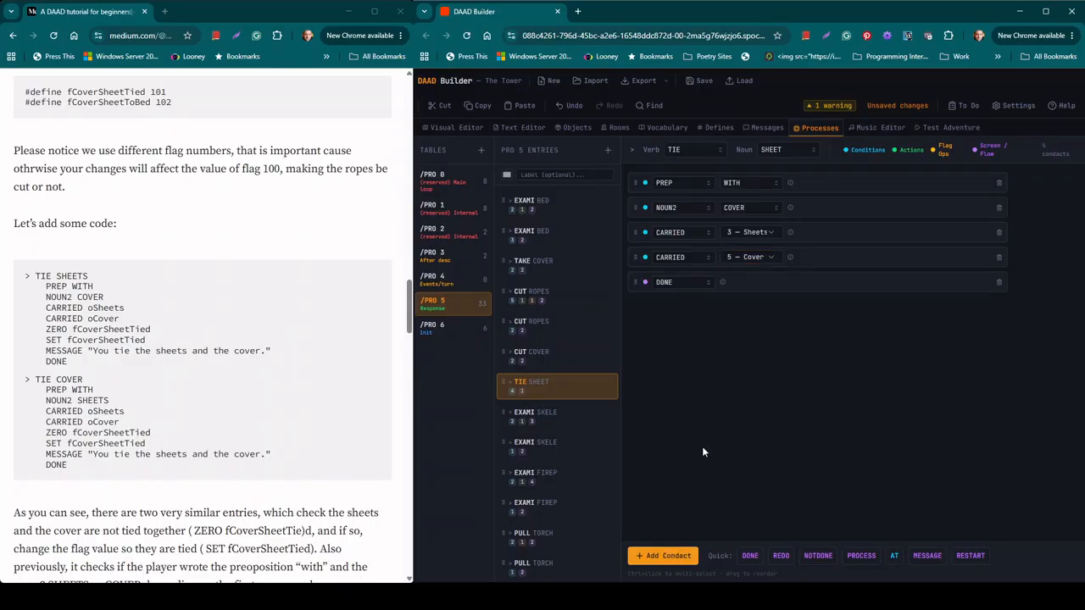
pyautogui.click(681, 283)
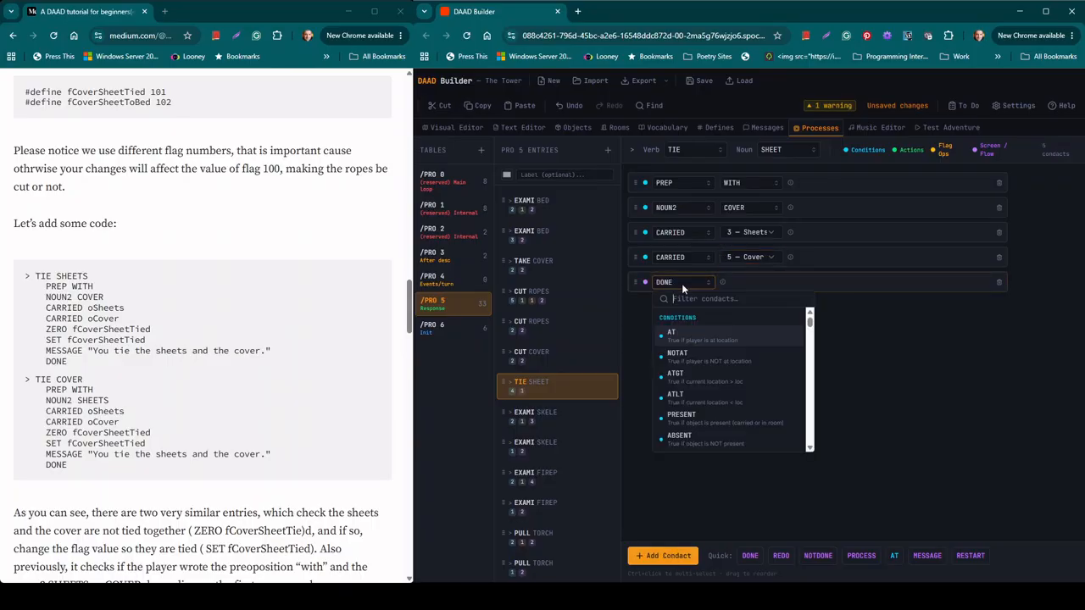
pyautogui.write('zero')
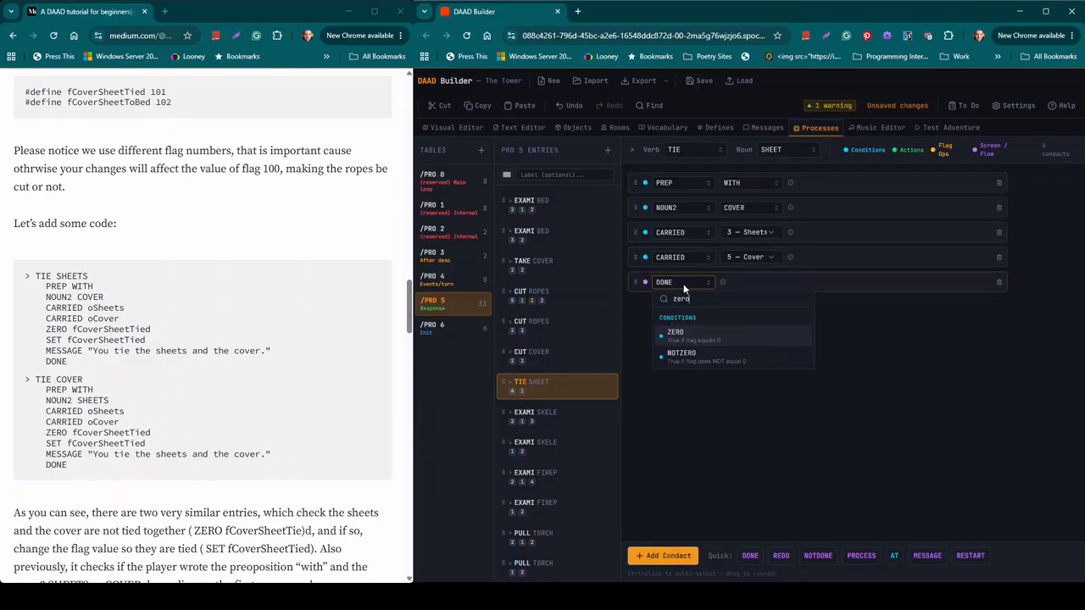
pyautogui.click(701, 335)
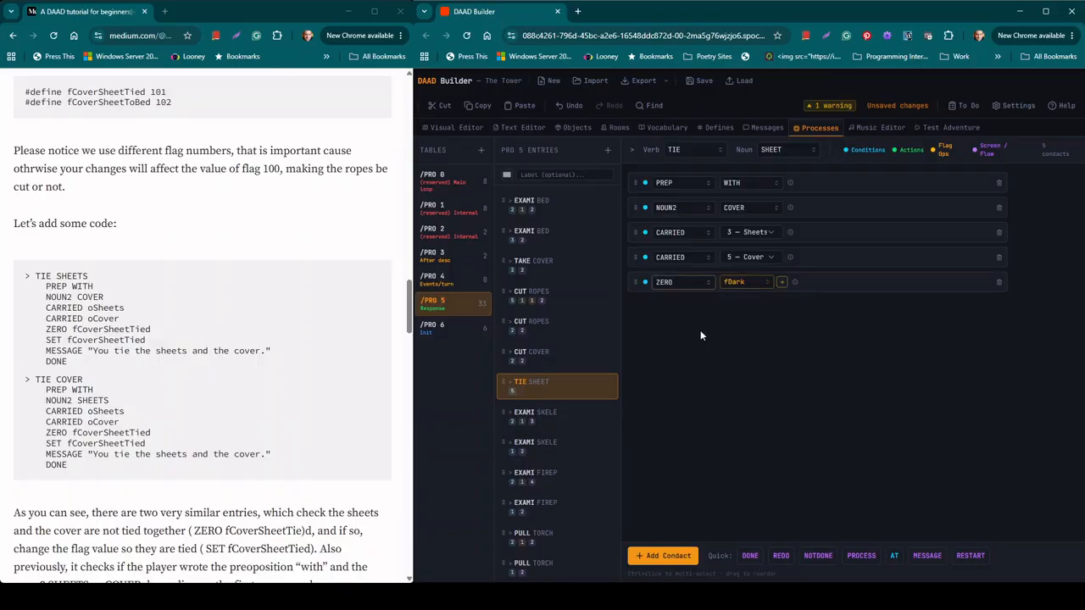
pyautogui.moveTo(151, 330); pyautogui.dragTo(72, 331)
pyautogui.hotkey('ctrl', 'c')
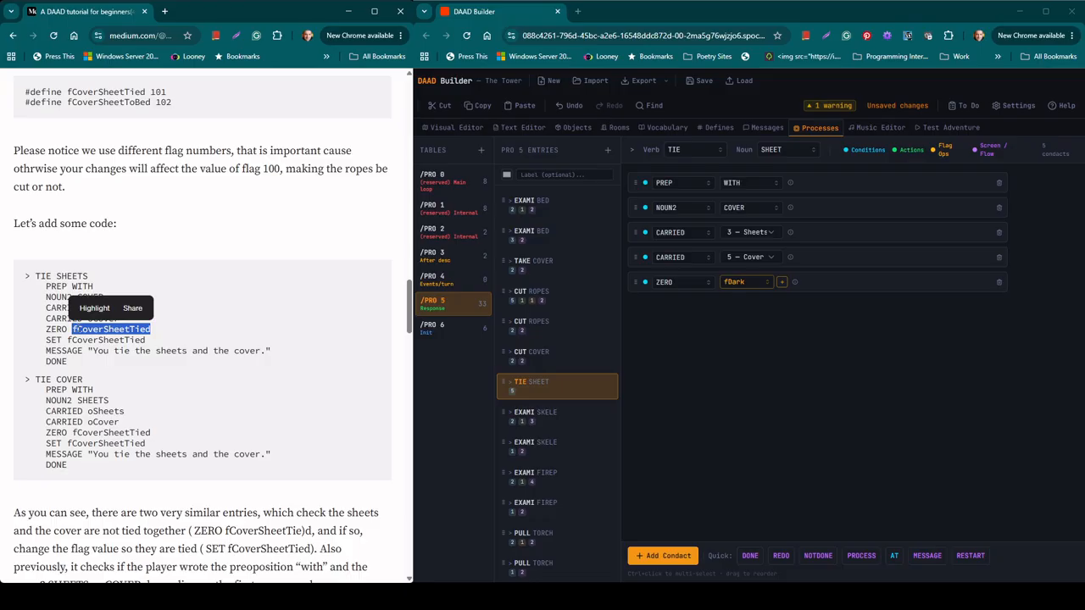
pyautogui.click(782, 283)
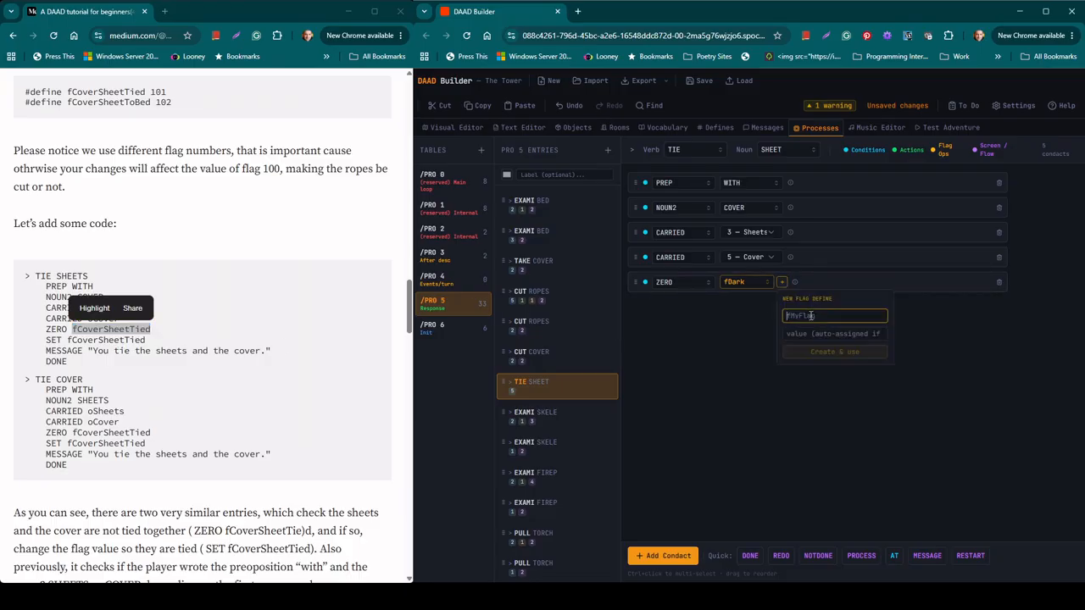
pyautogui.hotkey('ctrl', 'v')
pyautogui.click(827, 353)
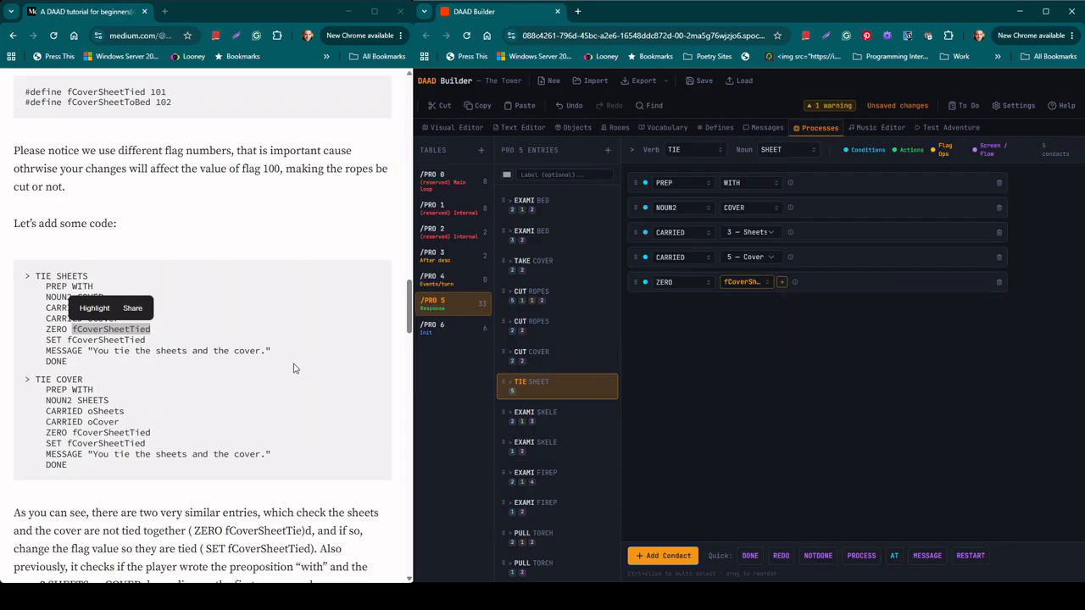
# Add a SET action for the fCoverSheetTied flag to the TIE SHEET entry.
pyautogui.click(675, 561)
pyautogui.click(684, 307)
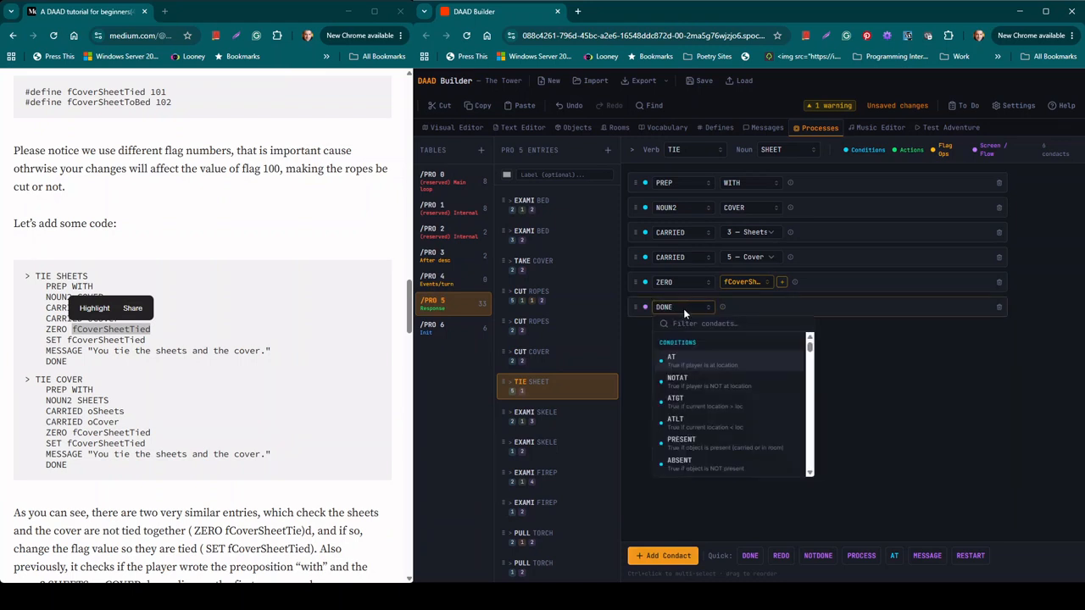
pyautogui.write('set')
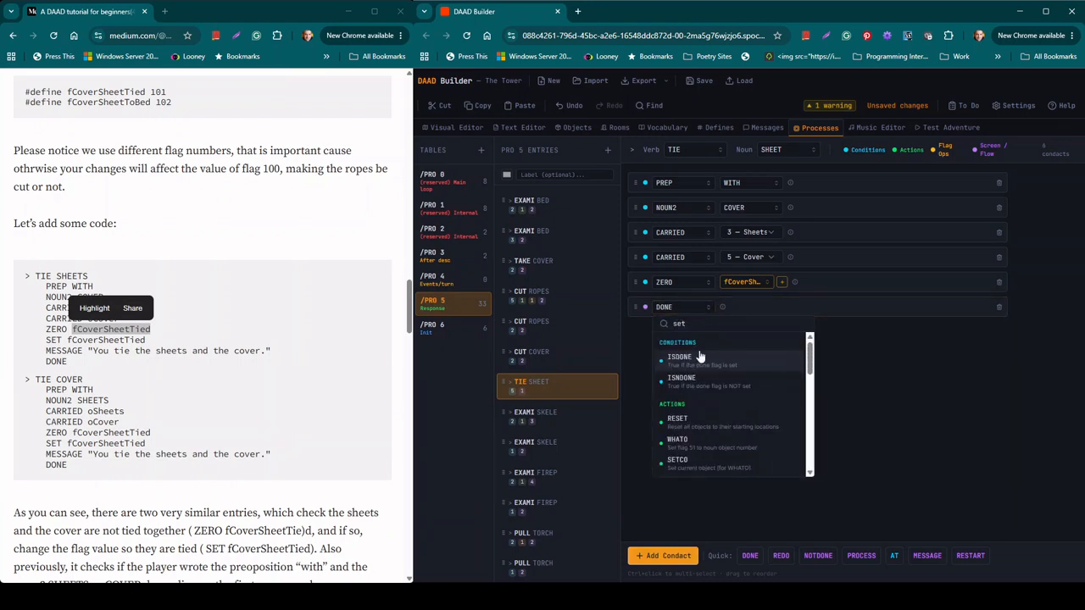
pyautogui.scroll(-3, 697, 424)
pyautogui.click(696, 439)
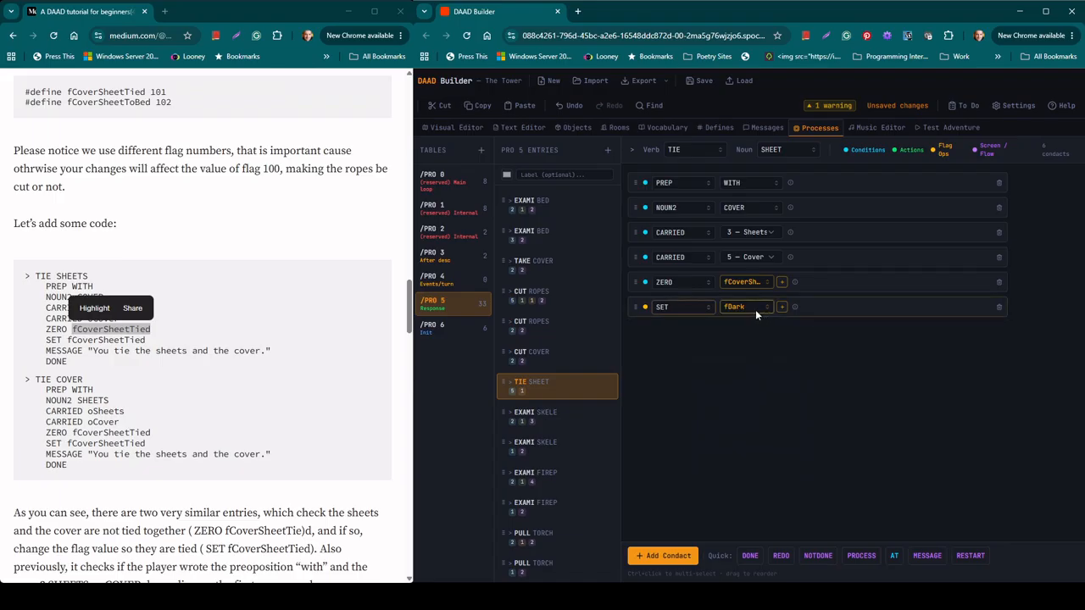
pyautogui.click(754, 307)
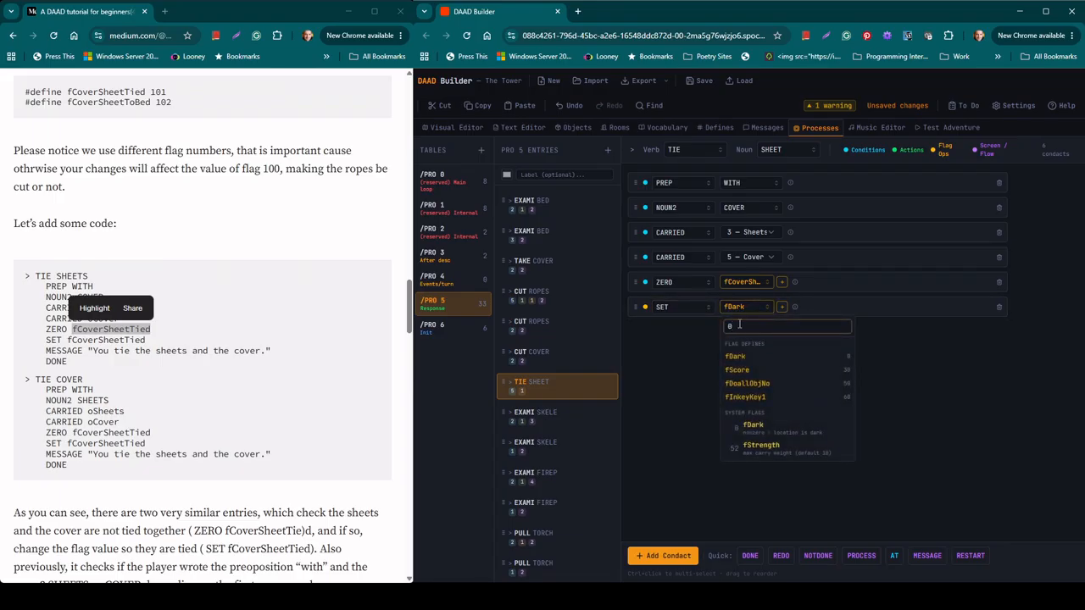
pyautogui.doubleClick(728, 328)
pyautogui.write('fc')
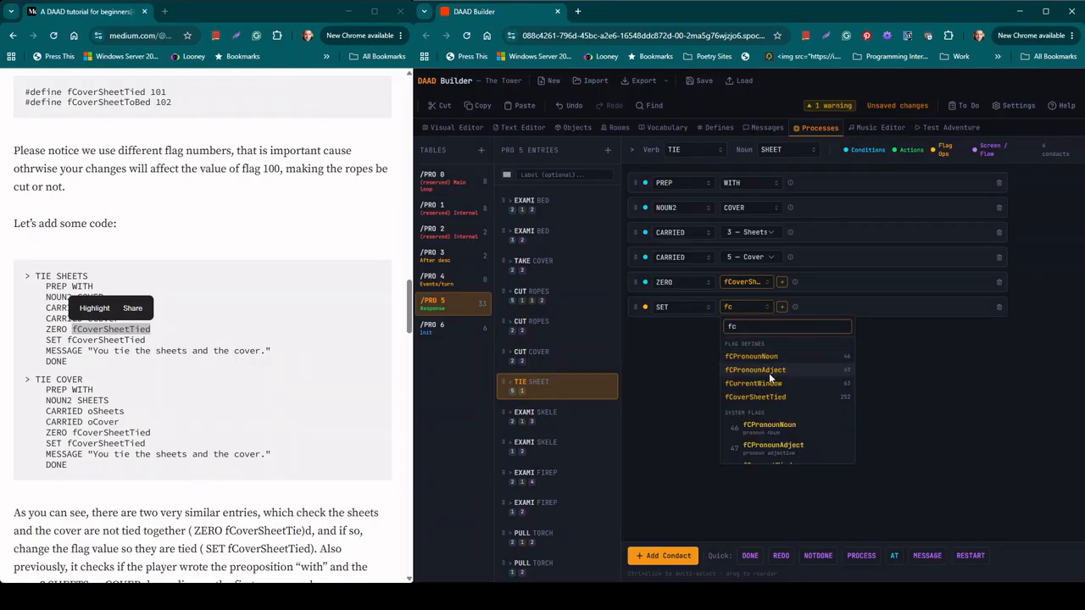
pyautogui.click(774, 396)
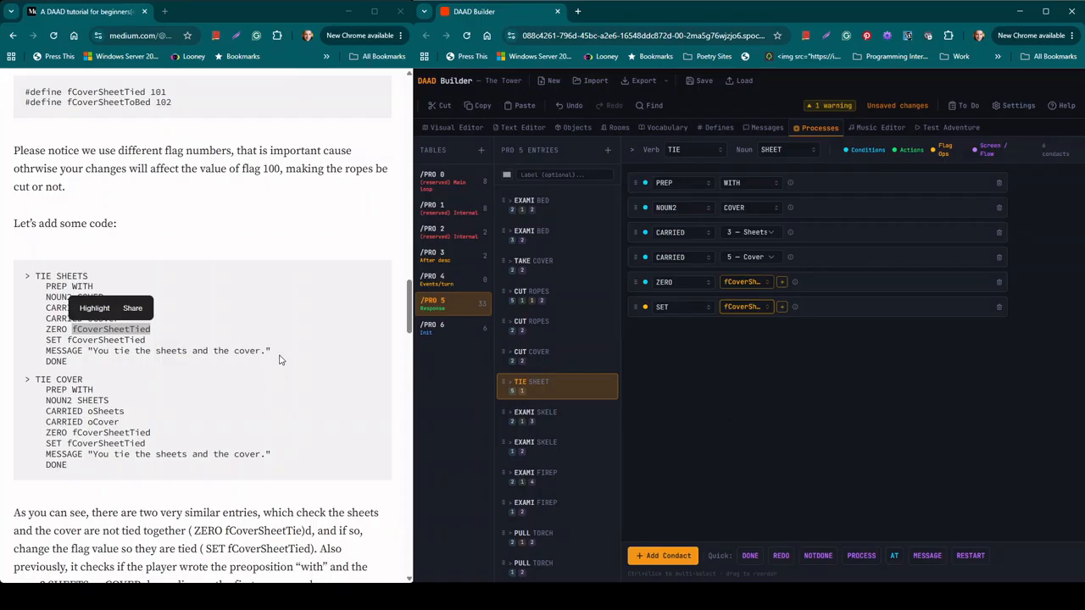
# Finish the TIE SHEET entry with the new message "You tie the sheets and the cover." followed by DONE.
pyautogui.moveTo(266, 351); pyautogui.dragTo(93, 353)
pyautogui.hotkey('ctrl', 'c')
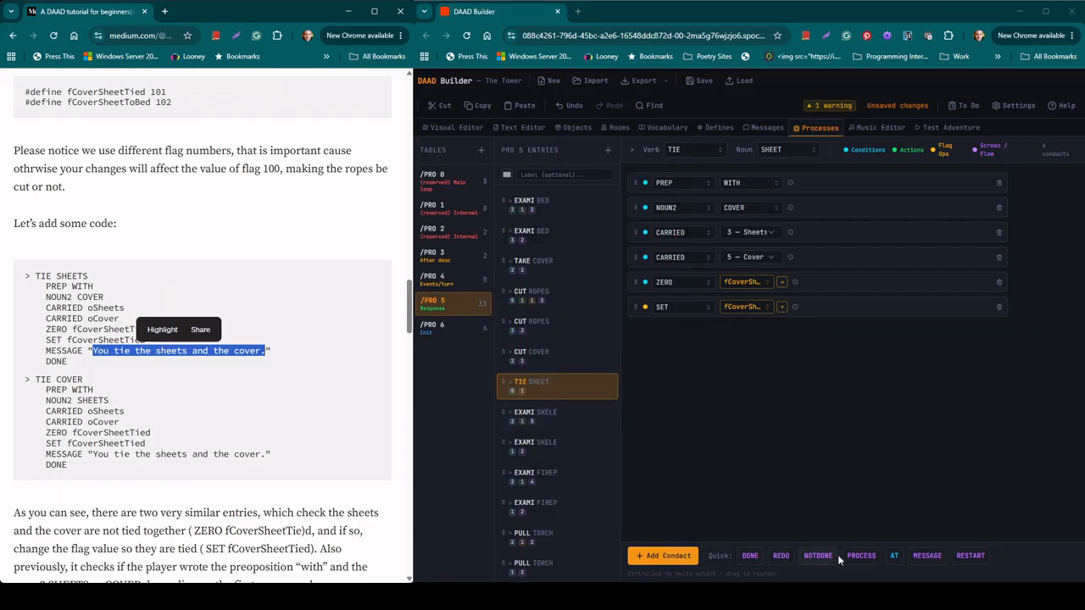
pyautogui.click(927, 557)
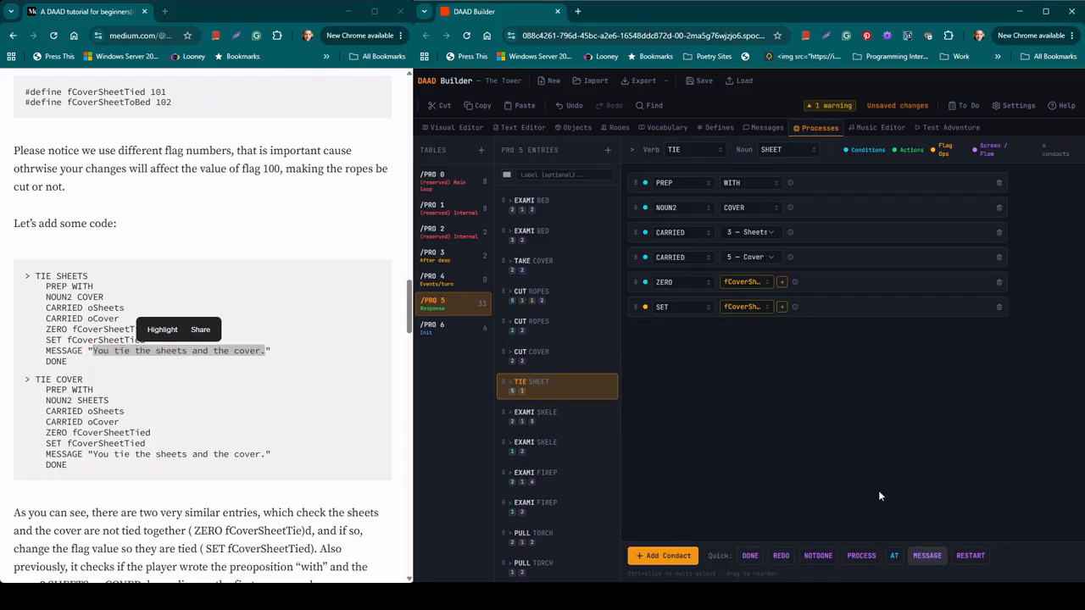
pyautogui.click(791, 332)
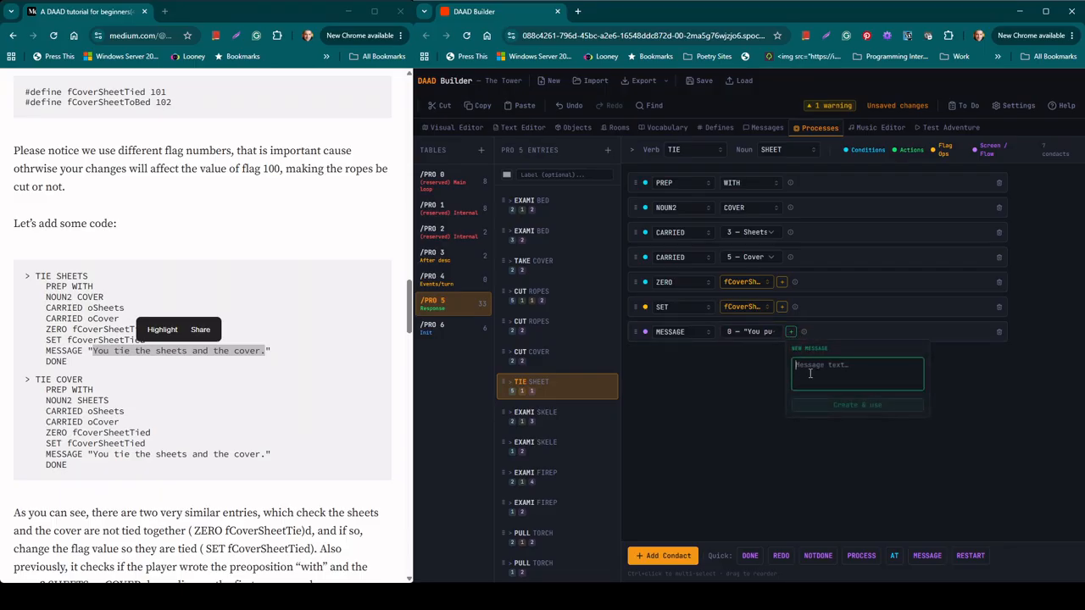
pyautogui.hotkey('ctrl', 'v')
pyautogui.click(828, 405)
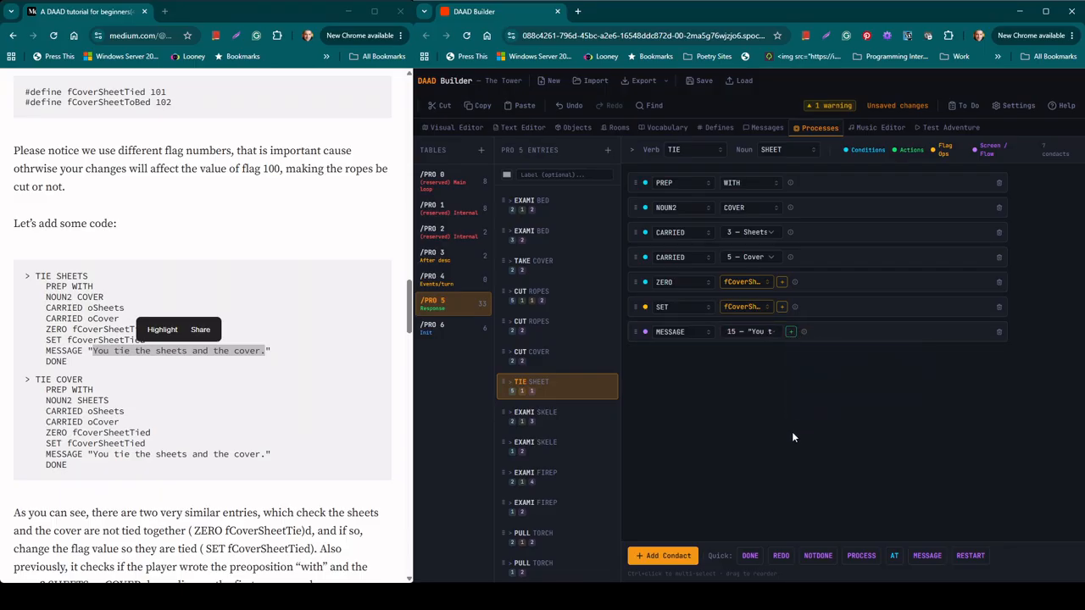
pyautogui.click(751, 556)
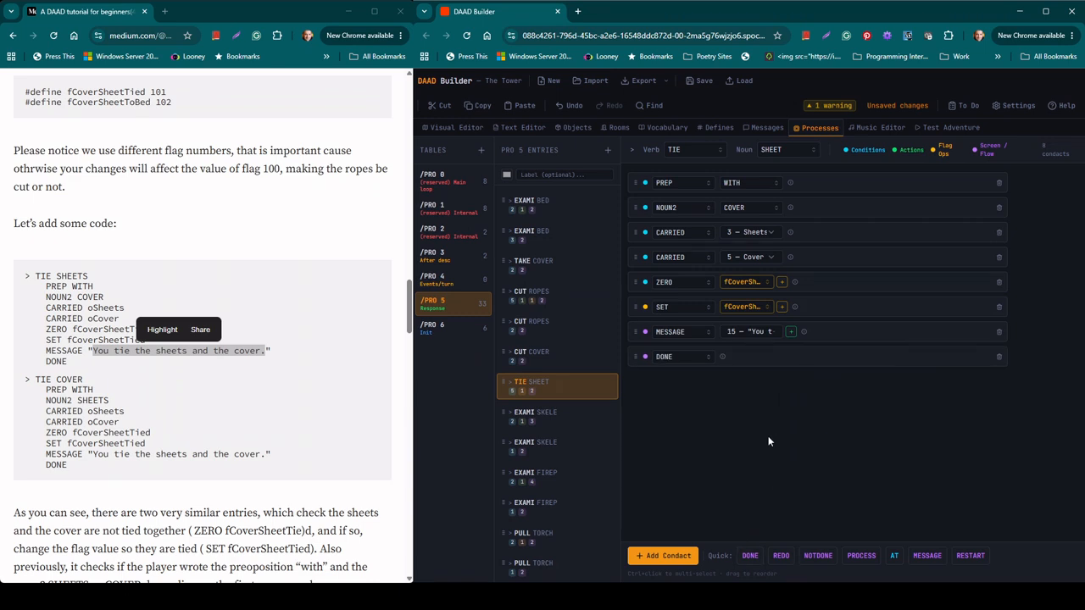
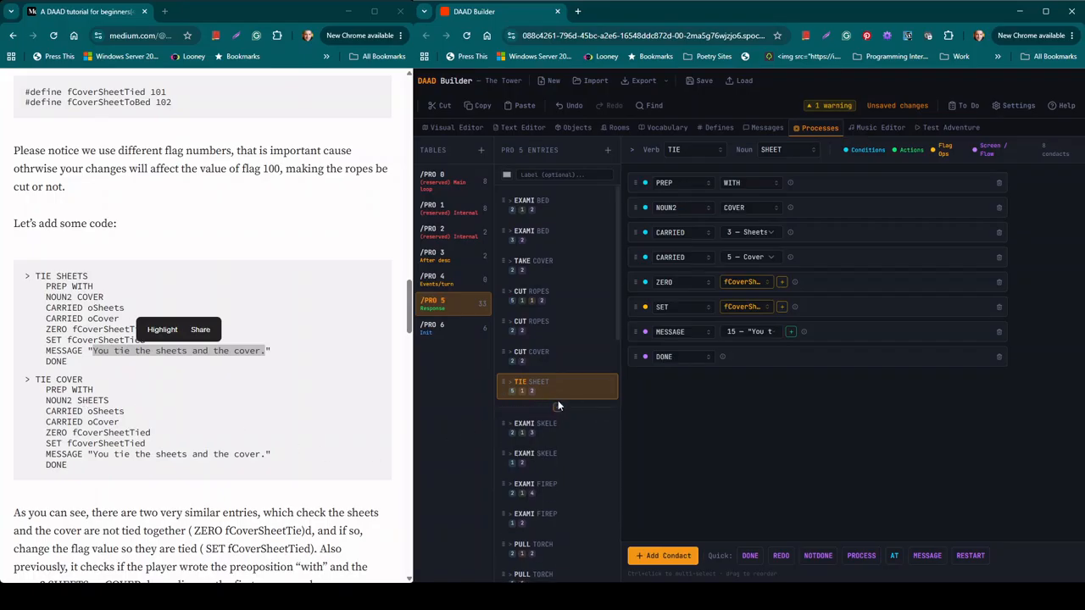
# Duplicate the completed TIE SHEET entry and set the copy's noun to COVER.
pyautogui.click(602, 384)
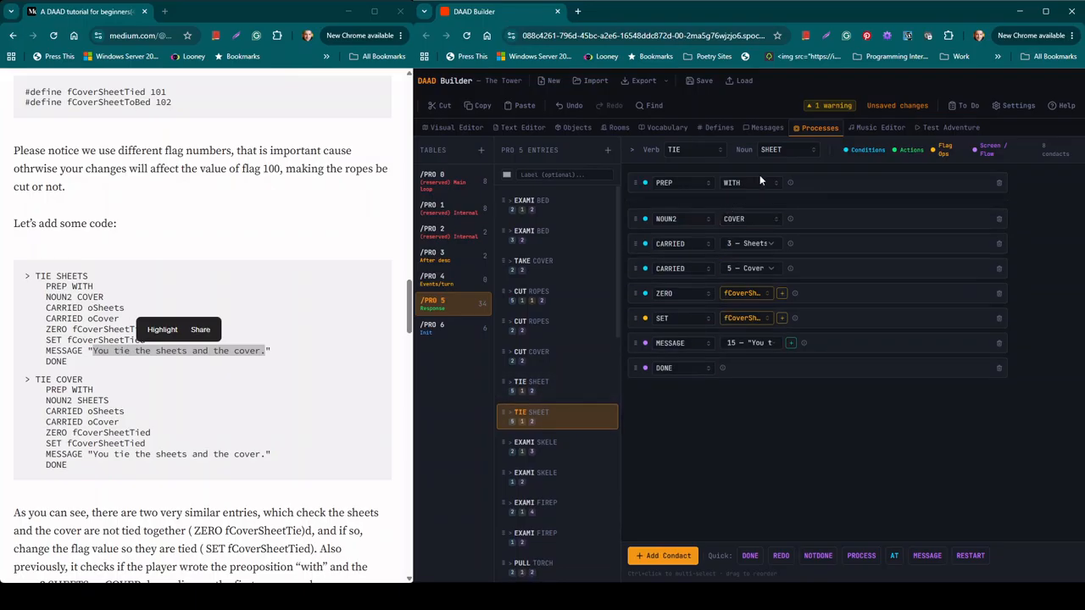
pyautogui.click(807, 149)
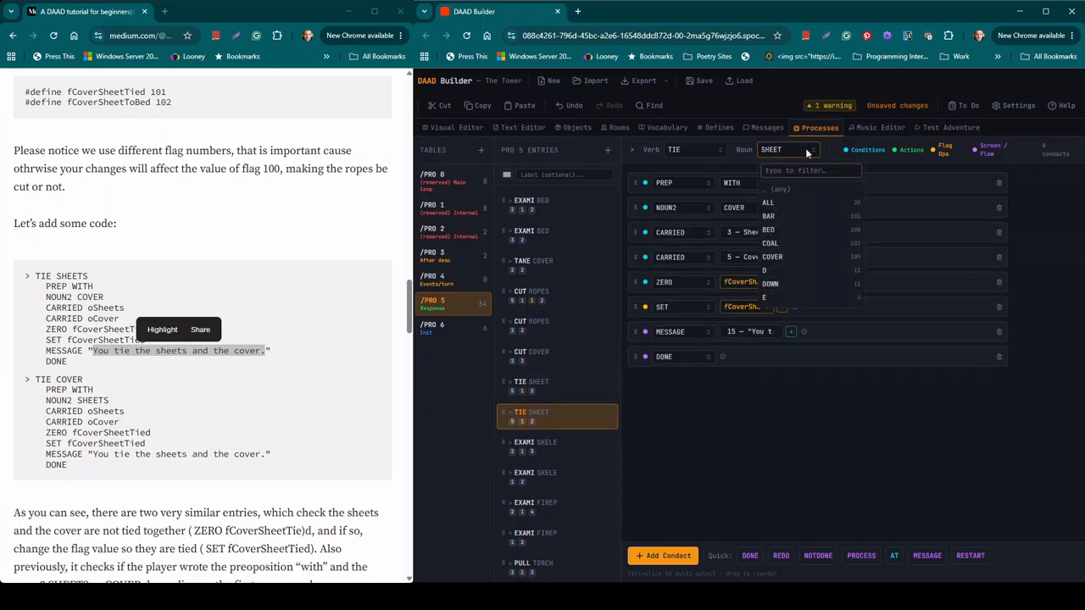
pyautogui.write('co')
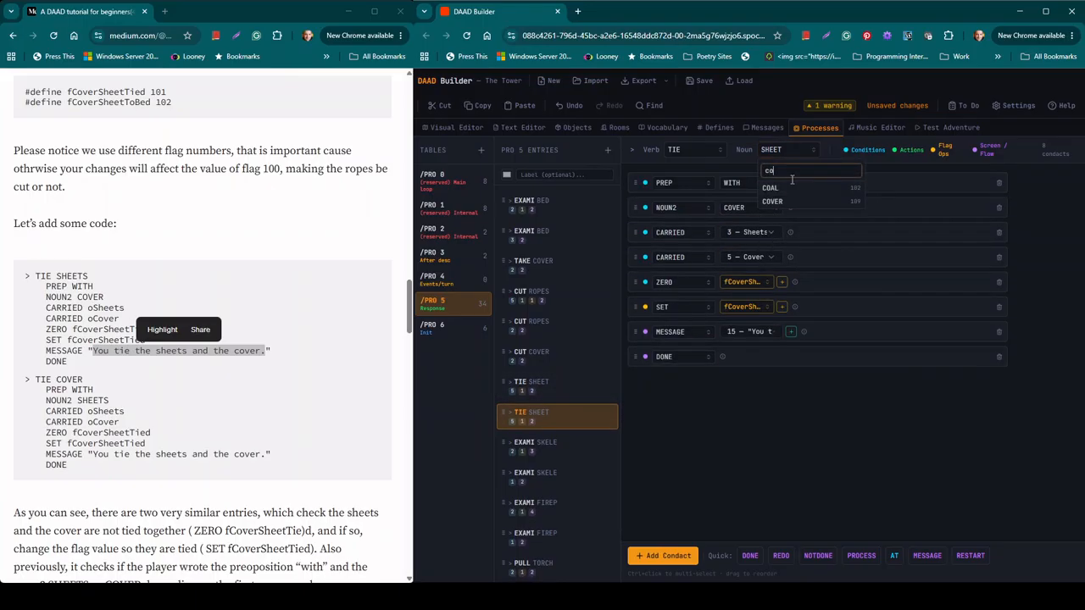
pyautogui.click(773, 201)
# Set the NOUN2 condition's word in the TIE COVER entry to SHEET.
pyautogui.click(752, 207)
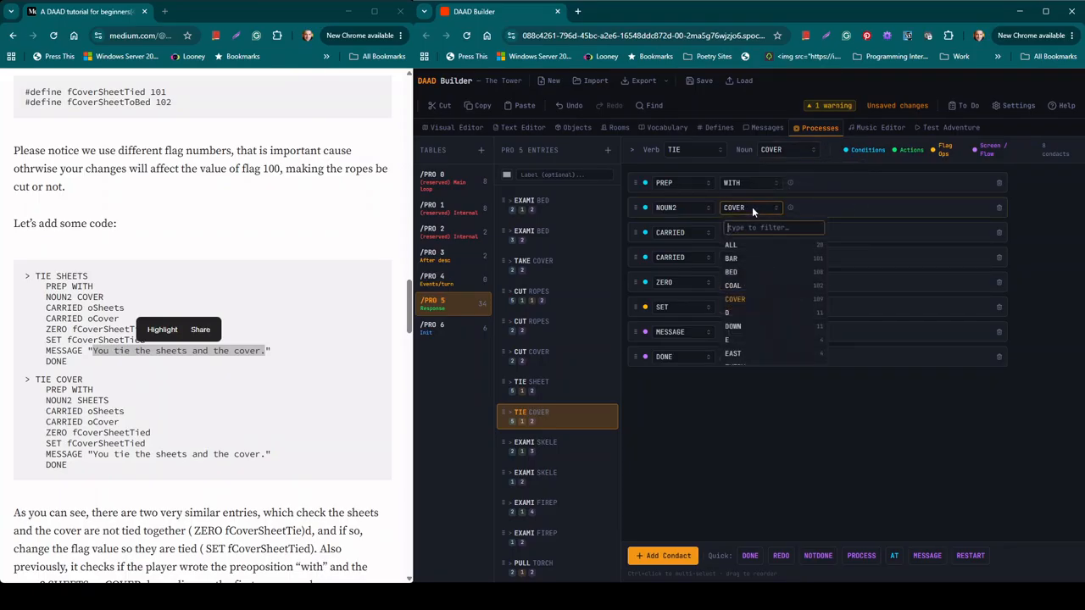
pyautogui.write('sh')
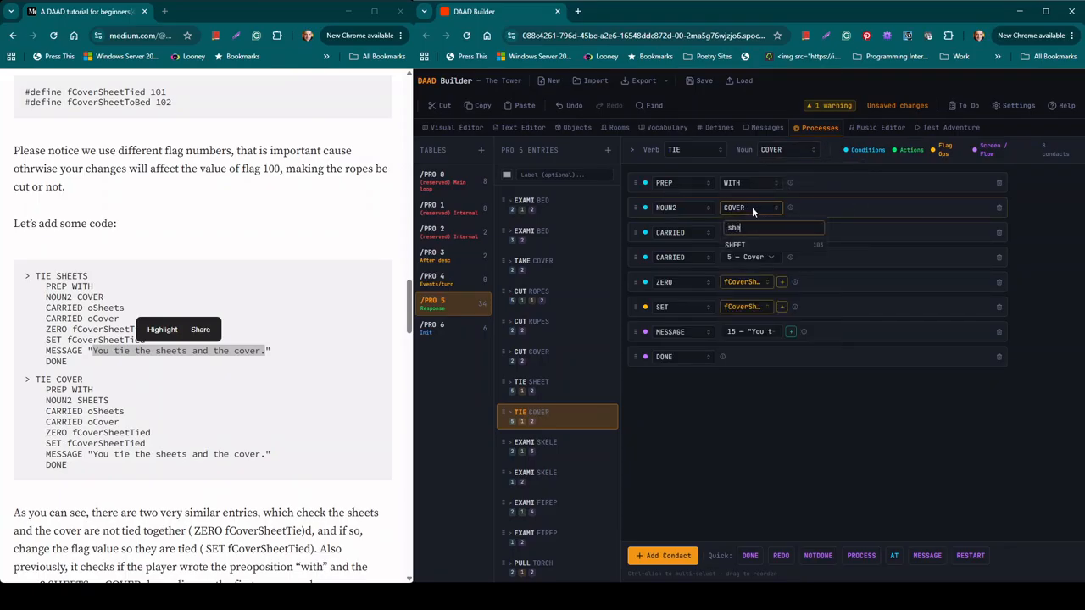
pyautogui.write('e')
pyautogui.click(748, 244)
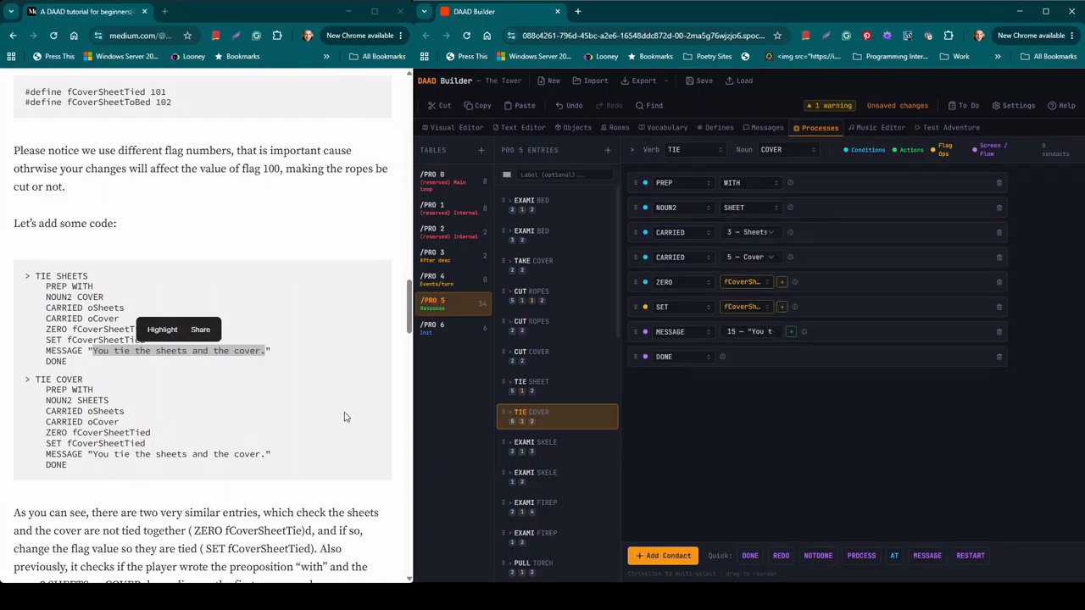
# Read on in the tutorial to the DROP COVER and DROP SHEETS entries that prevent dropping tied items.
pyautogui.click(190, 472)
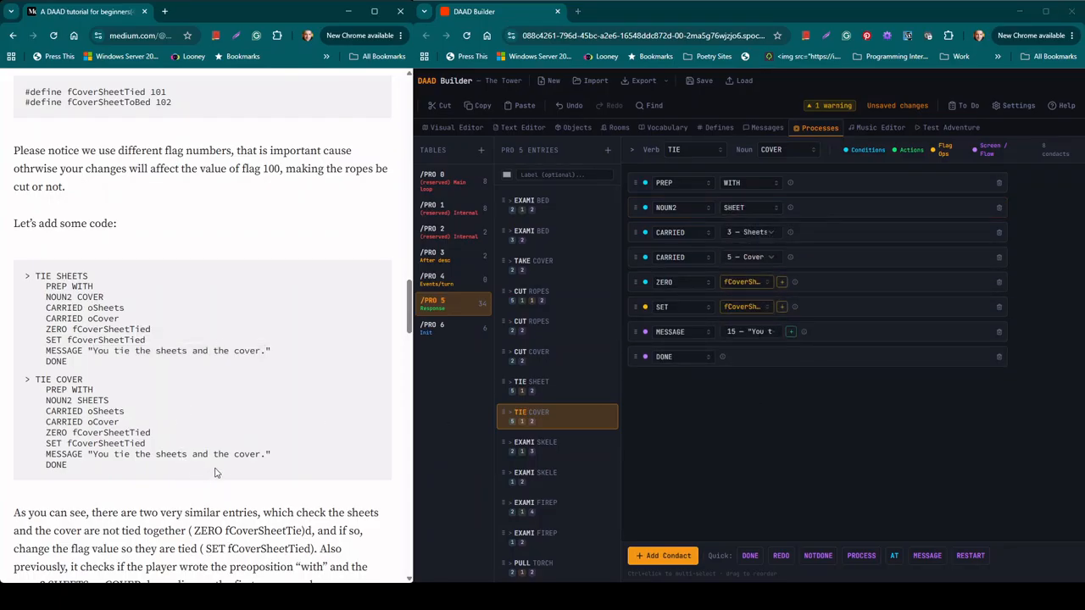
pyautogui.scroll(-4, 243, 448)
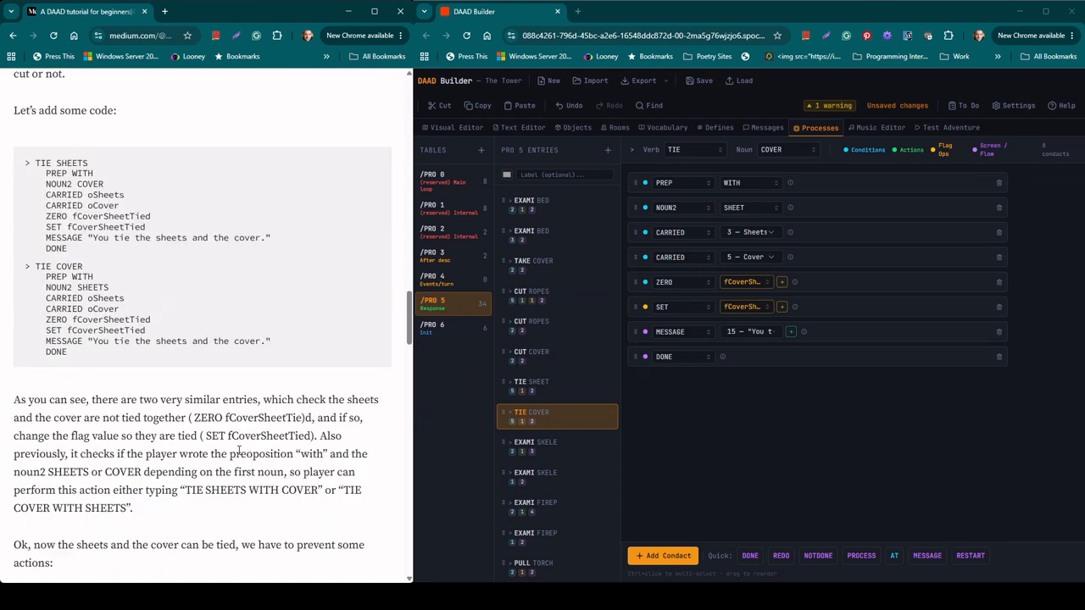
pyautogui.scroll(-3, 238, 451)
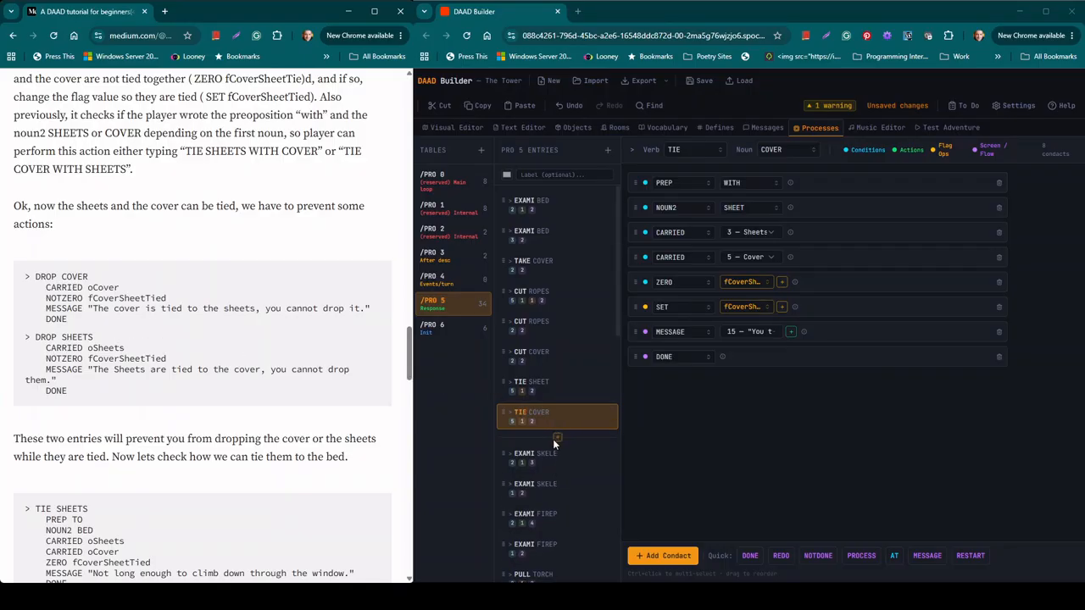
# Insert a new response entry below TIE COVER with the verb DROP and the noun COVER.
pyautogui.click(557, 439)
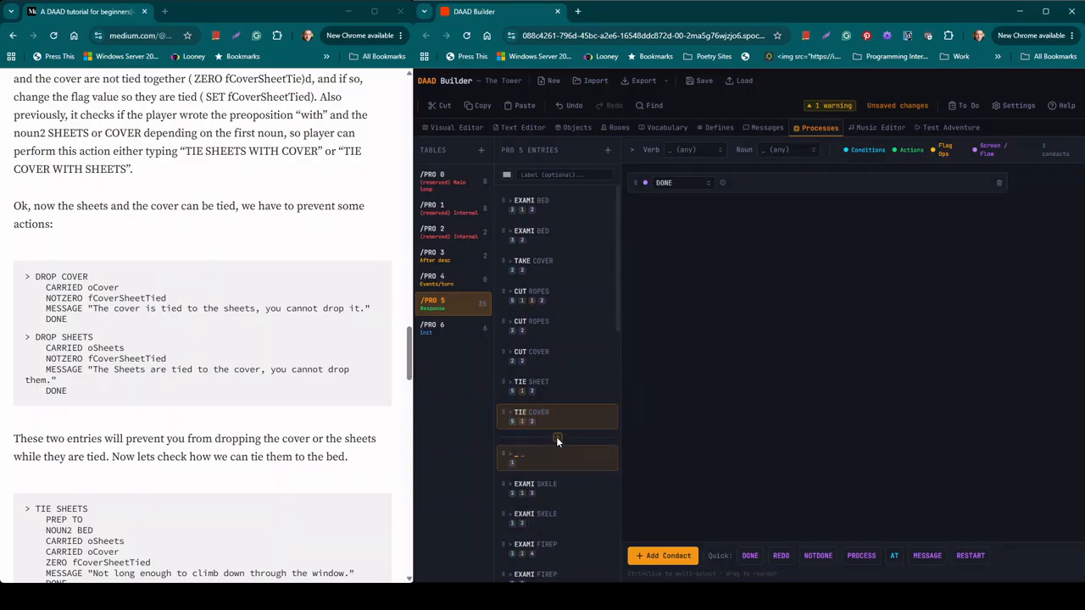
pyautogui.click(687, 151)
pyautogui.write('drop')
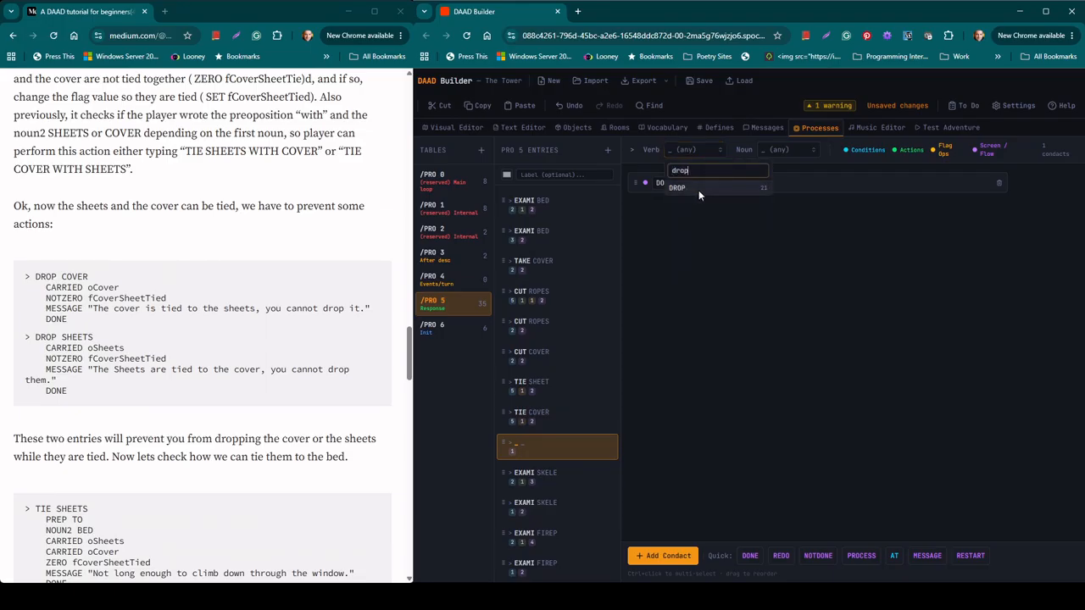
pyautogui.click(699, 188)
pyautogui.click(777, 150)
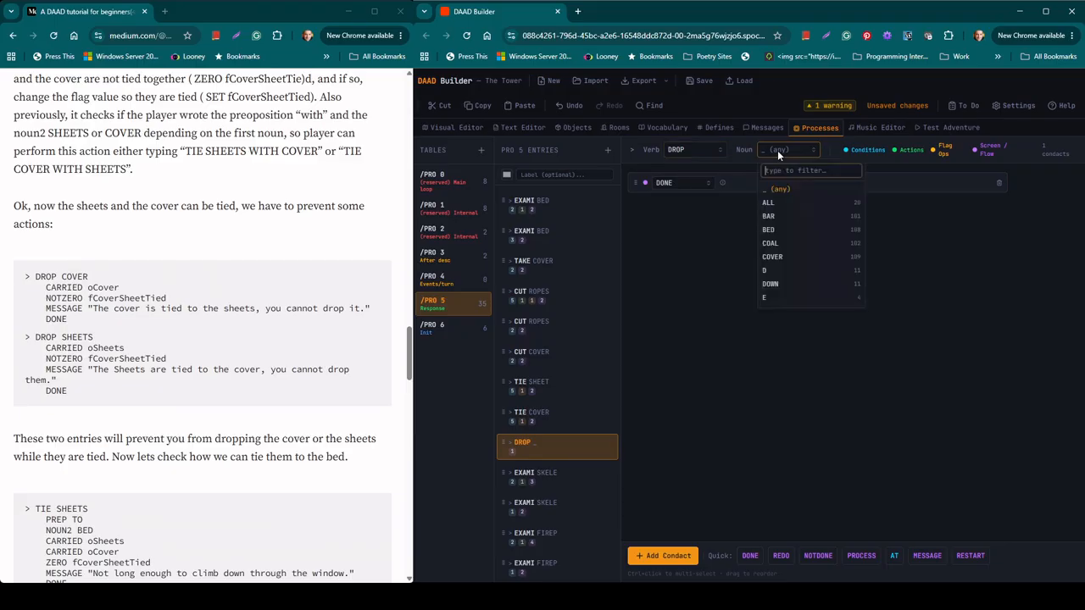
pyautogui.write('cov')
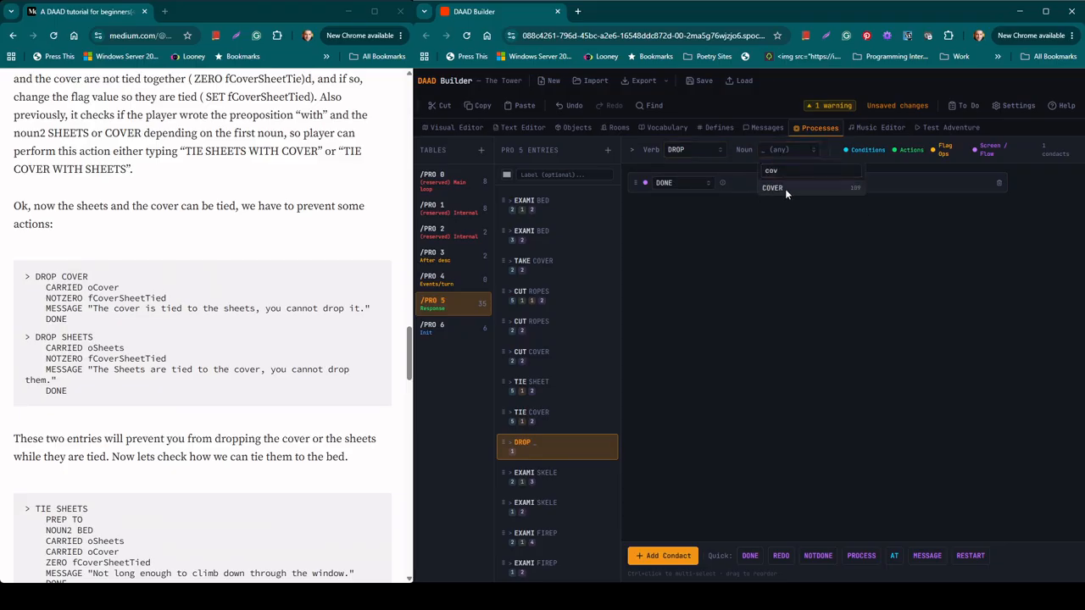
pyautogui.click(785, 188)
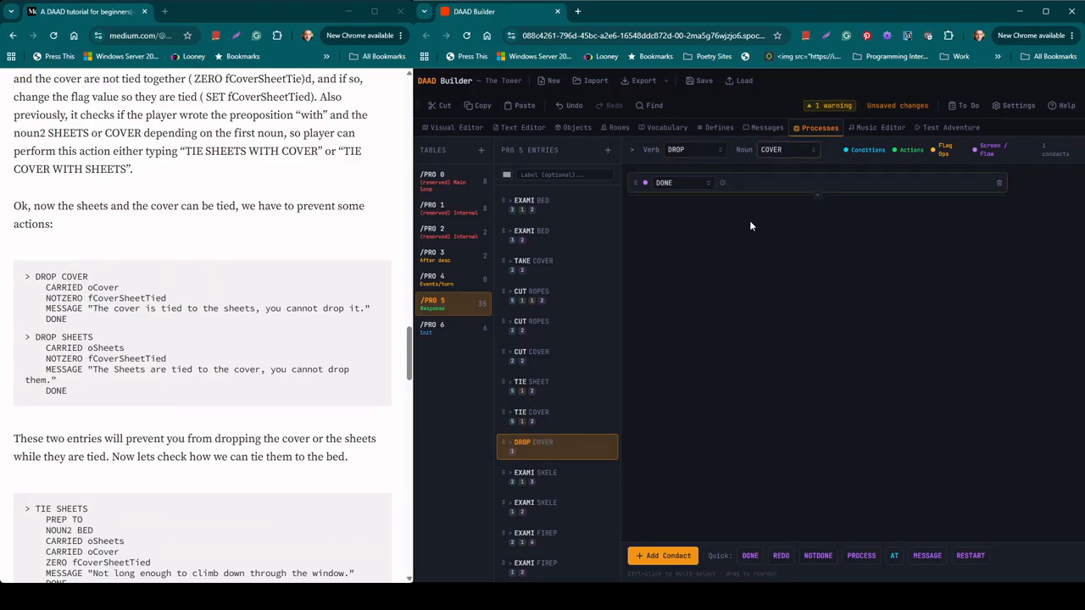
# Give the DROP COVER entry a second condact and make the first one a CARRIED condition for object 5 – Cover.
pyautogui.click(677, 555)
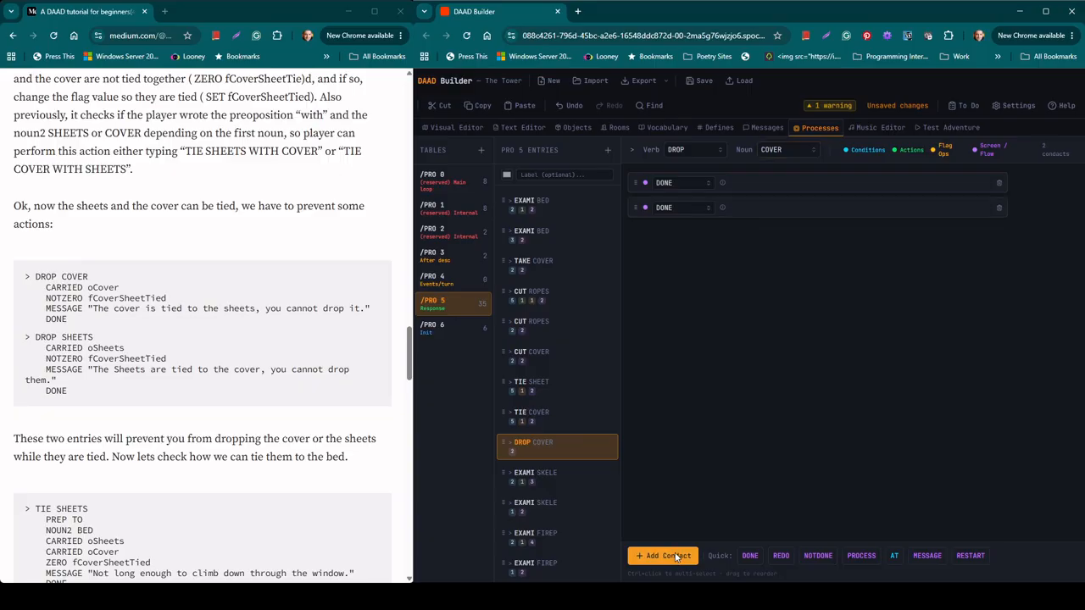
pyautogui.click(684, 183)
pyautogui.write('car')
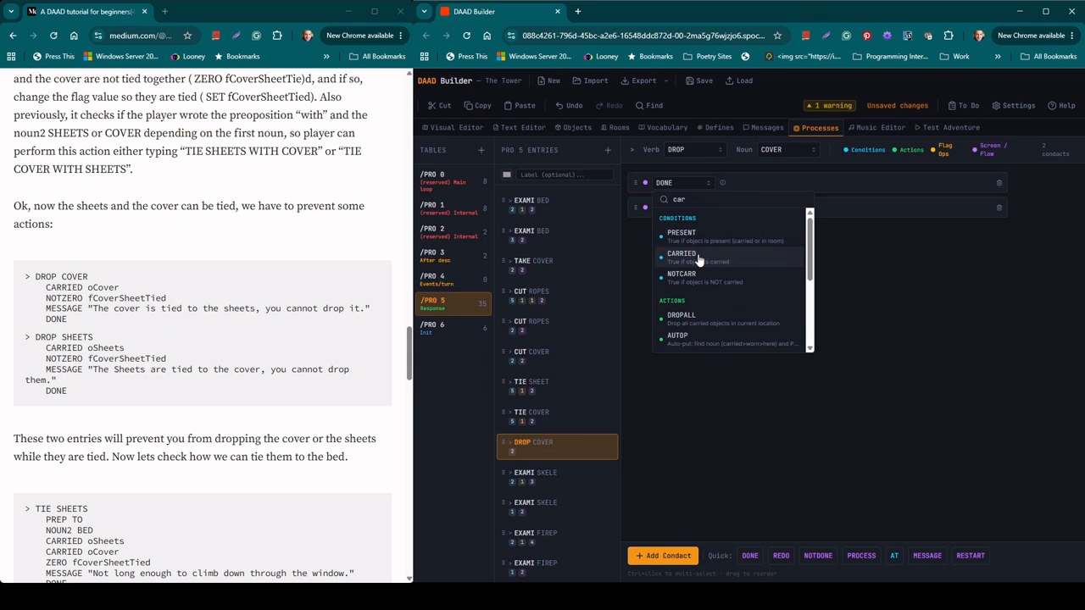
pyautogui.click(698, 256)
pyautogui.click(759, 183)
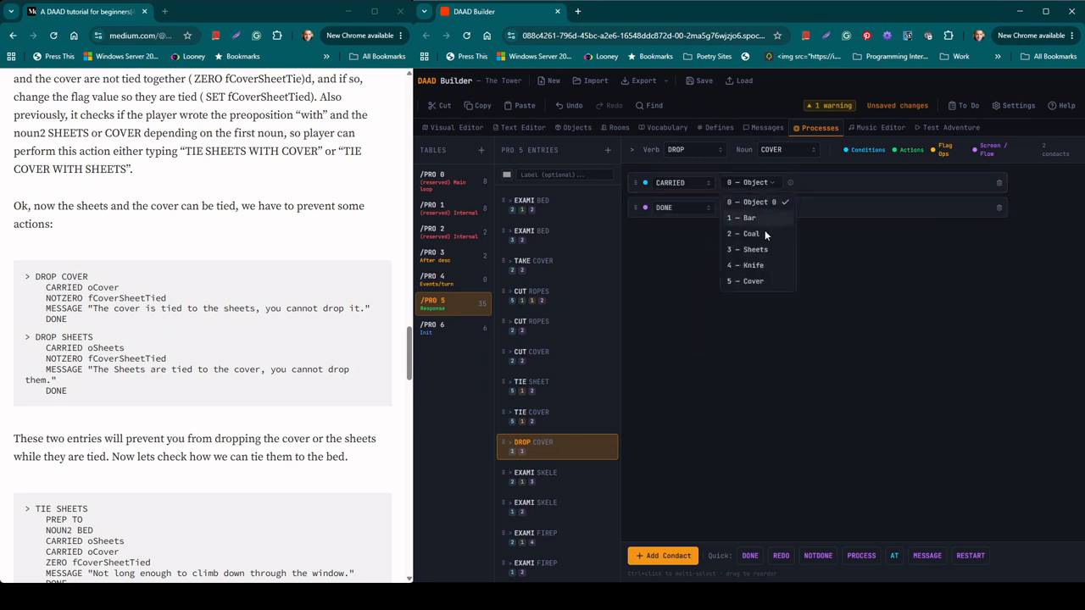
pyautogui.click(754, 281)
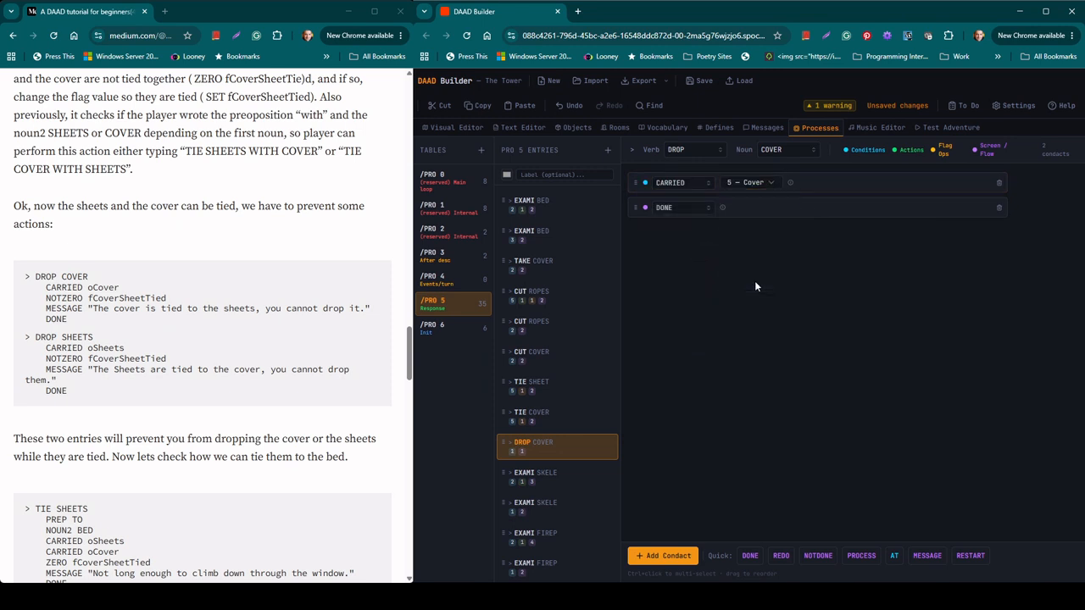
# Change the remaining DONE condact in the DROP COVER entry to NOTZERO with the flag fCoverSheetTied.
pyautogui.click(685, 210)
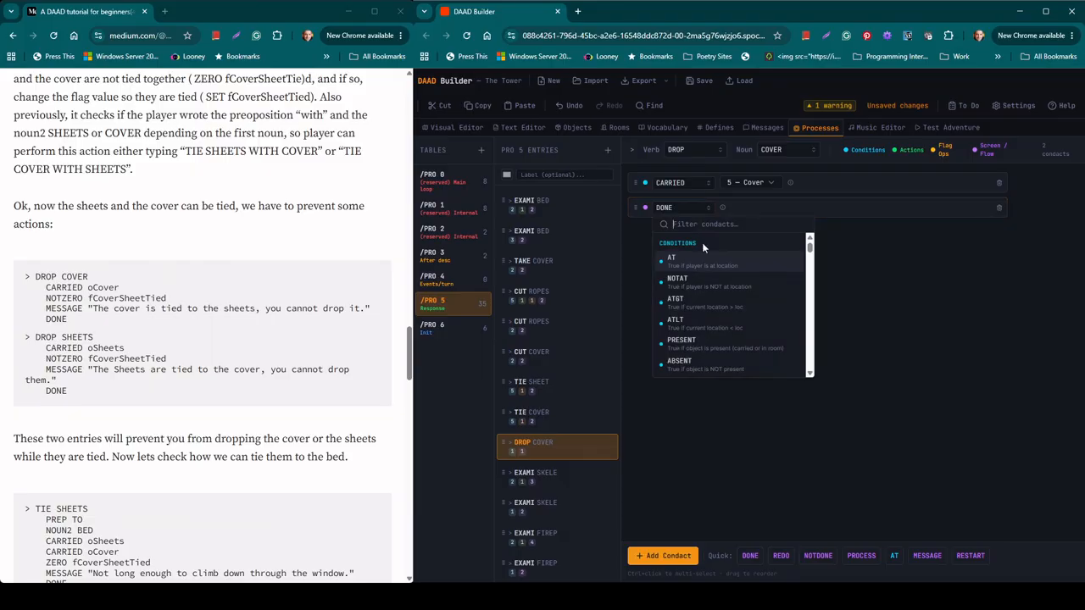
pyautogui.write('not')
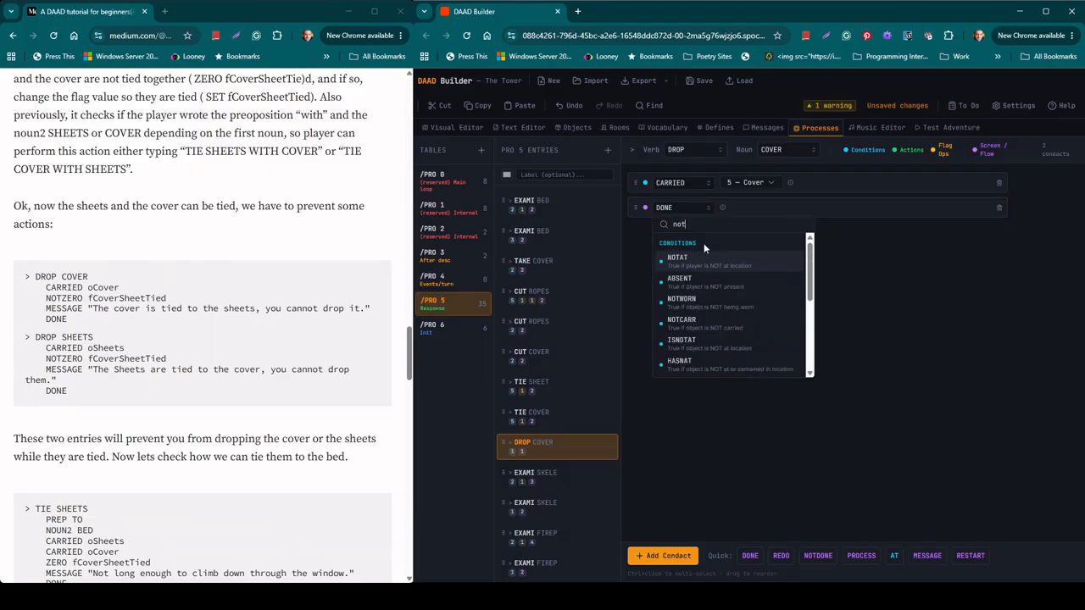
pyautogui.write('ze')
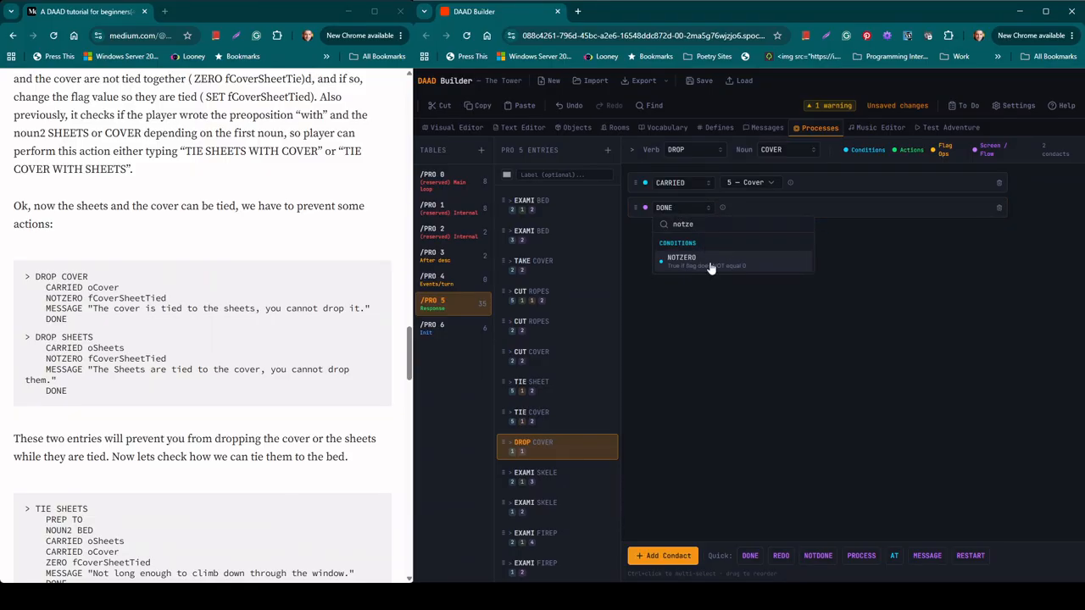
pyautogui.click(710, 264)
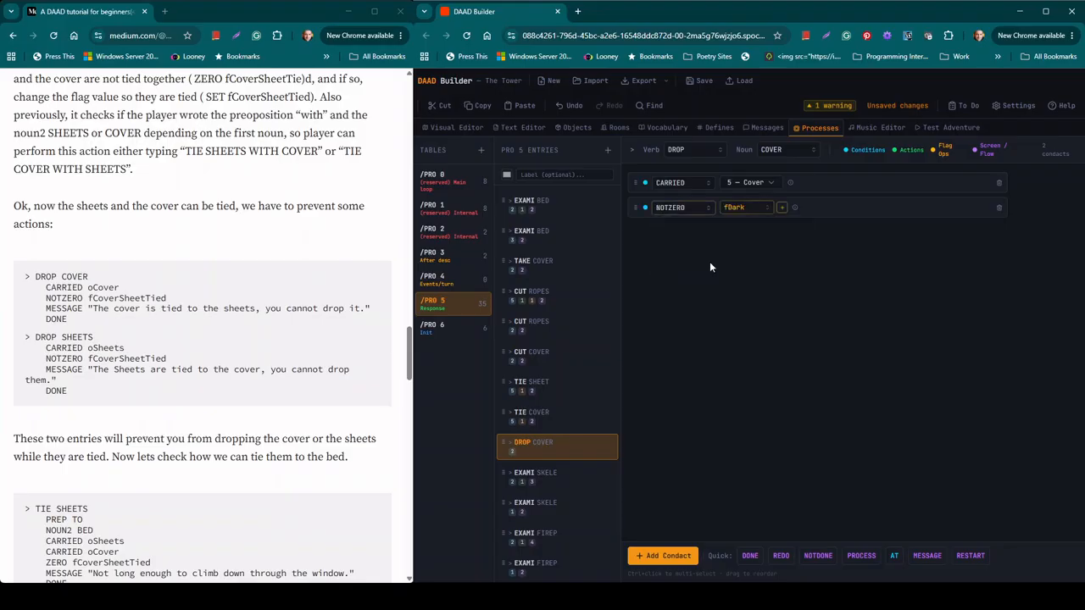
pyautogui.click(760, 207)
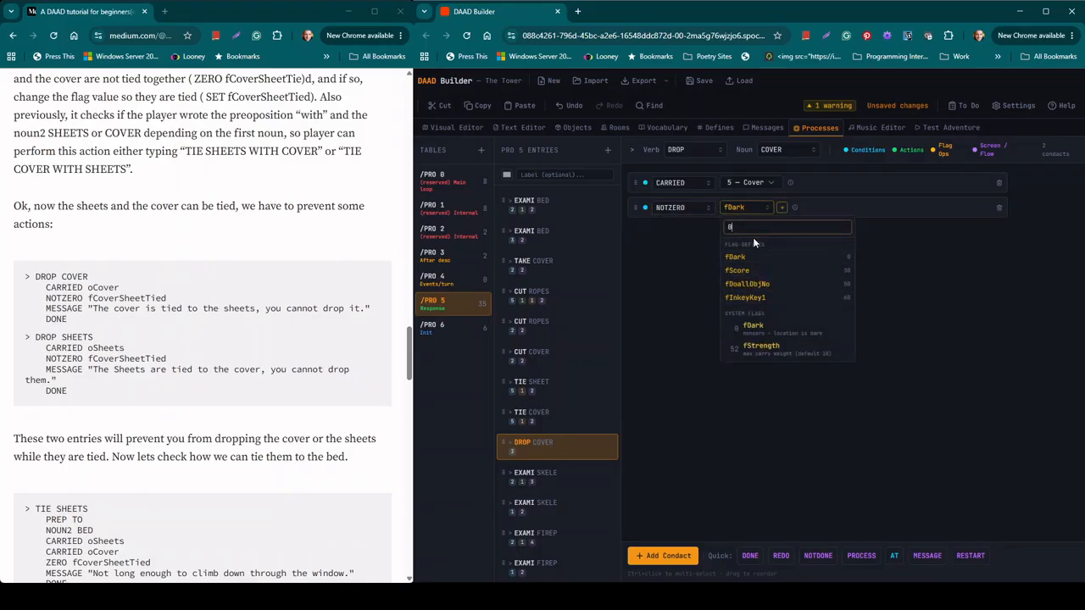
pyautogui.write('fc')
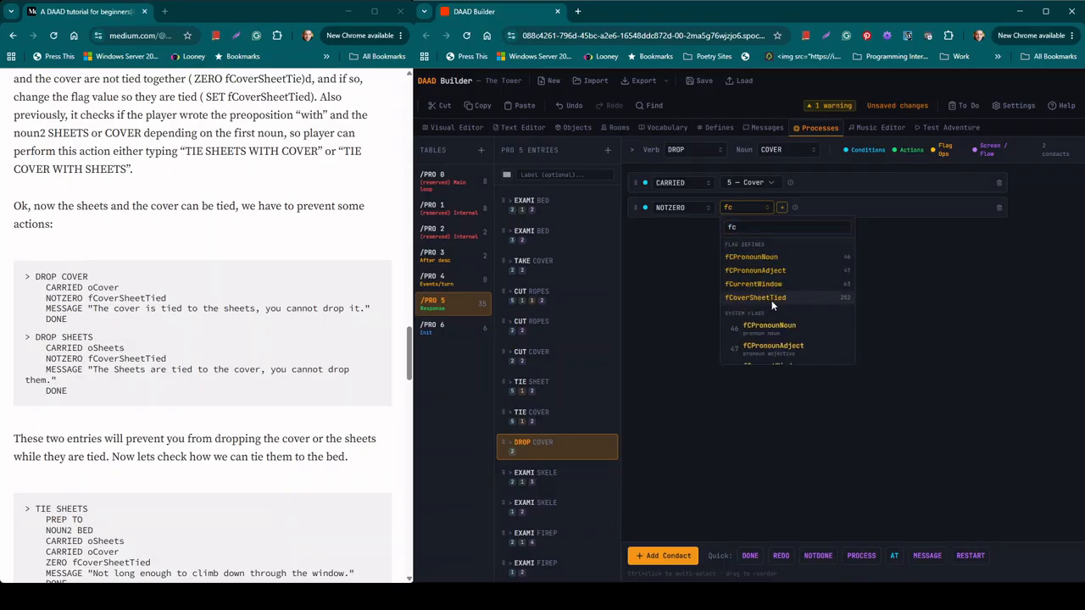
pyautogui.click(768, 298)
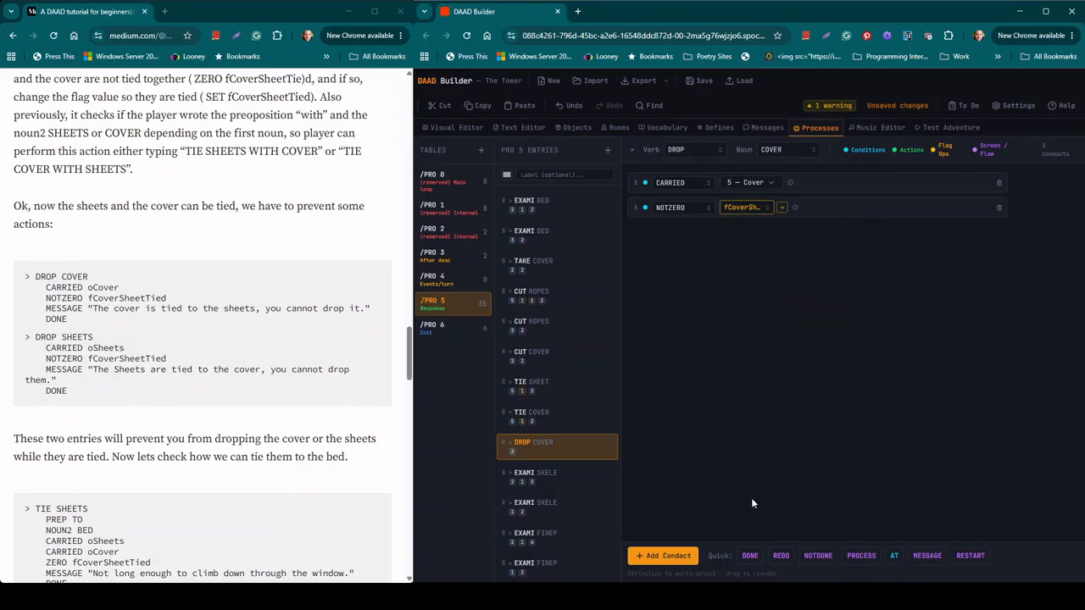
# Finish the DROP COVER entry with the new message "The cover is tied to the sheets, you cannot drop it." followed by DONE.
pyautogui.click(927, 555)
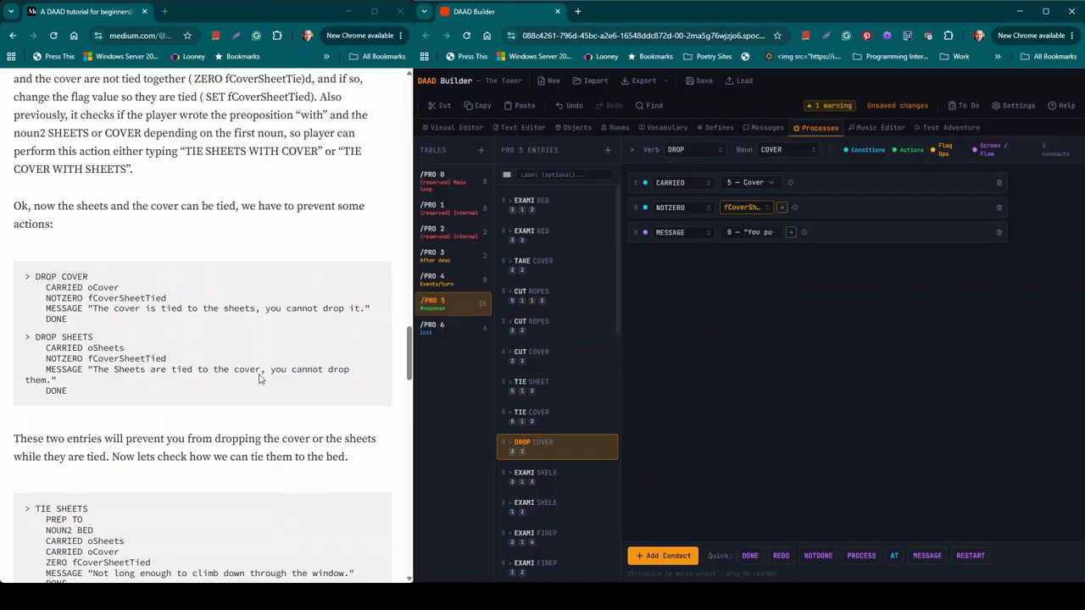
pyautogui.moveTo(365, 309); pyautogui.dragTo(93, 308)
pyautogui.hotkey('ctrl', 'c')
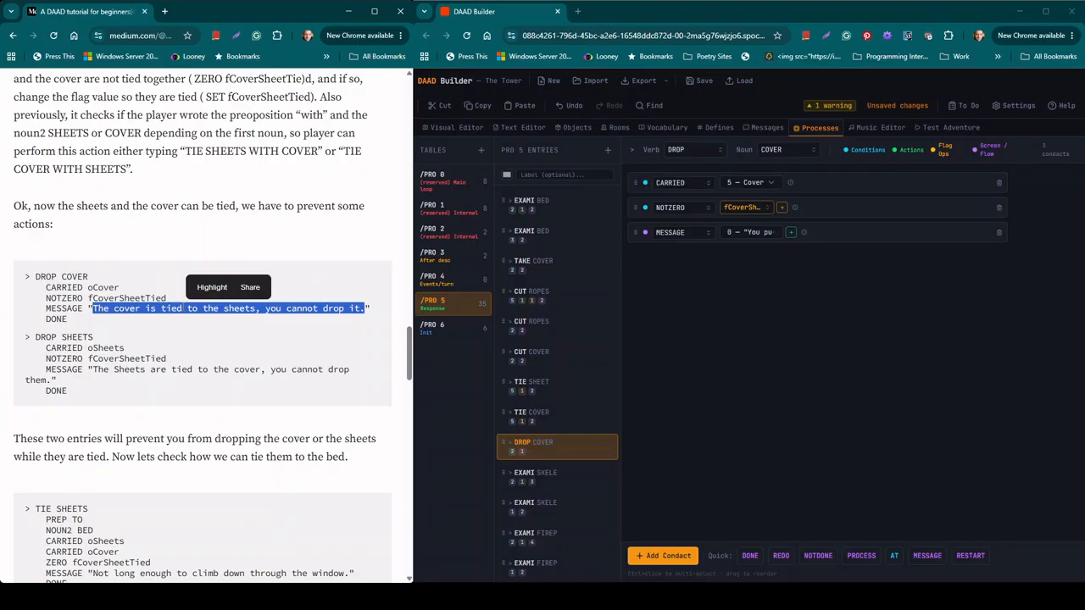
pyautogui.click(791, 232)
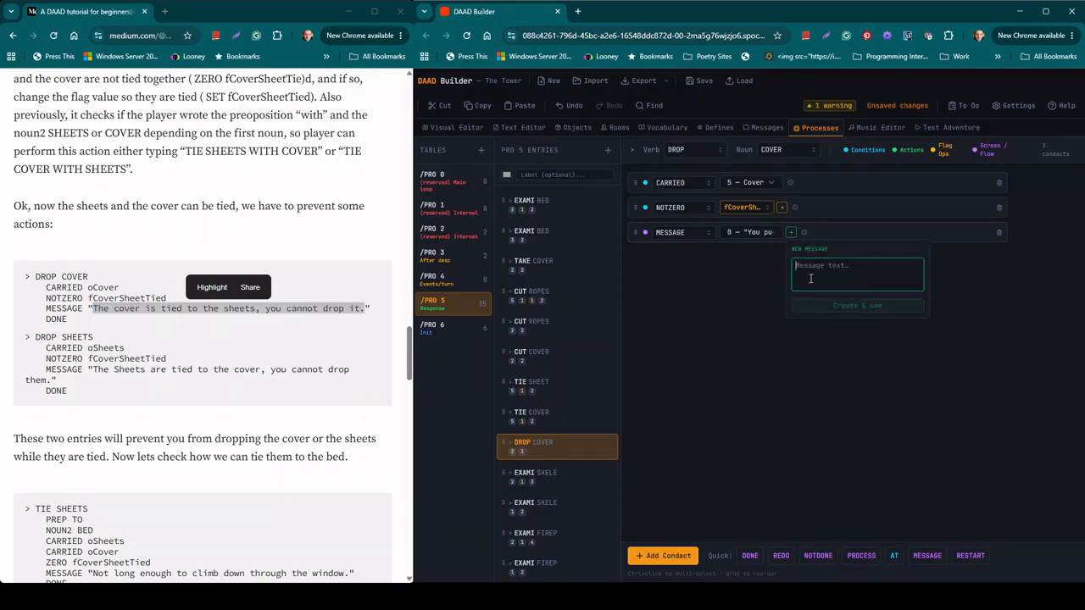
pyautogui.hotkey('ctrl', 'v')
pyautogui.click(837, 306)
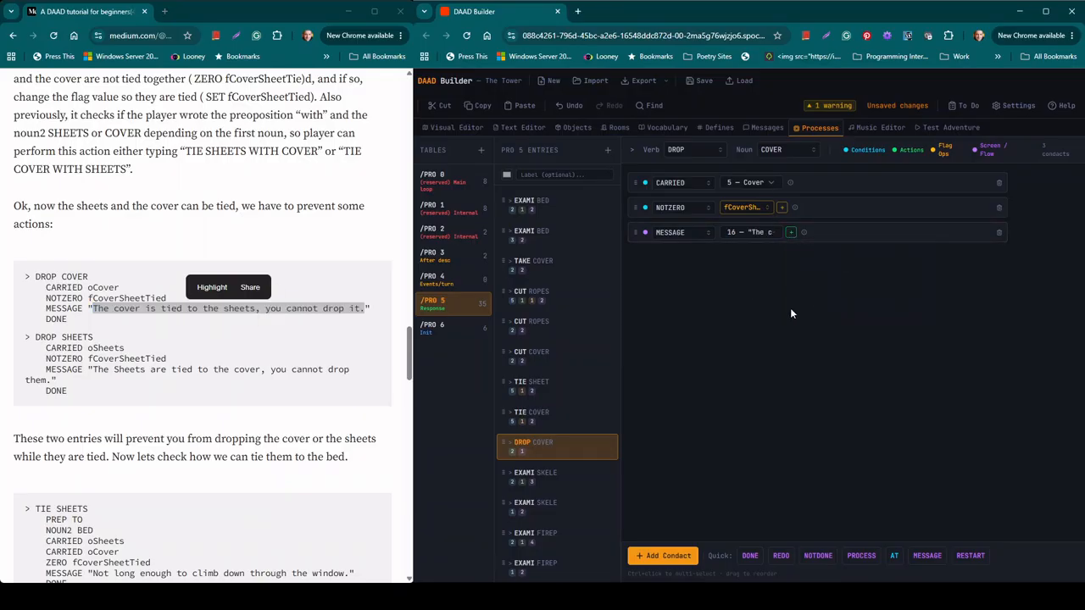
pyautogui.click(750, 556)
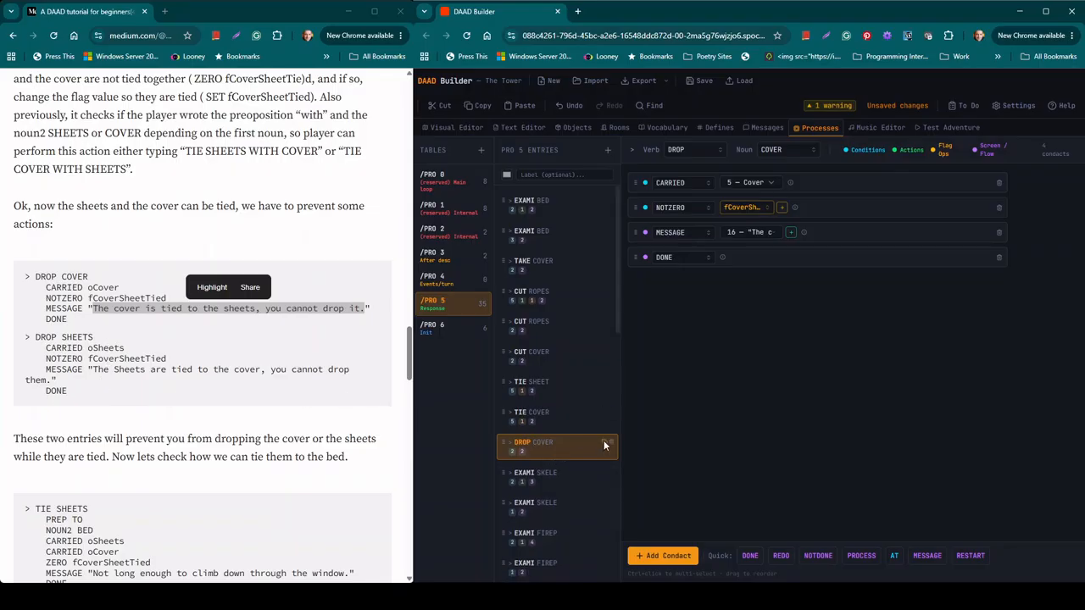
# Duplicate the DROP COVER entry, setting the copy's noun to SHEET and its CARRIED object to 3 – Sheets.
pyautogui.click(604, 442)
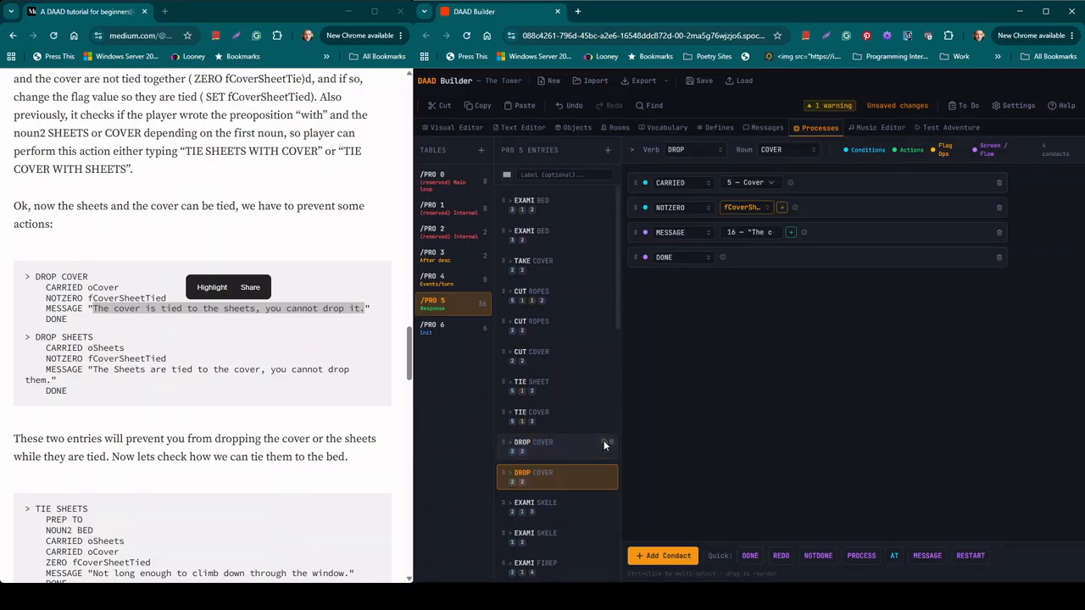
pyautogui.click(793, 149)
pyautogui.write('sh')
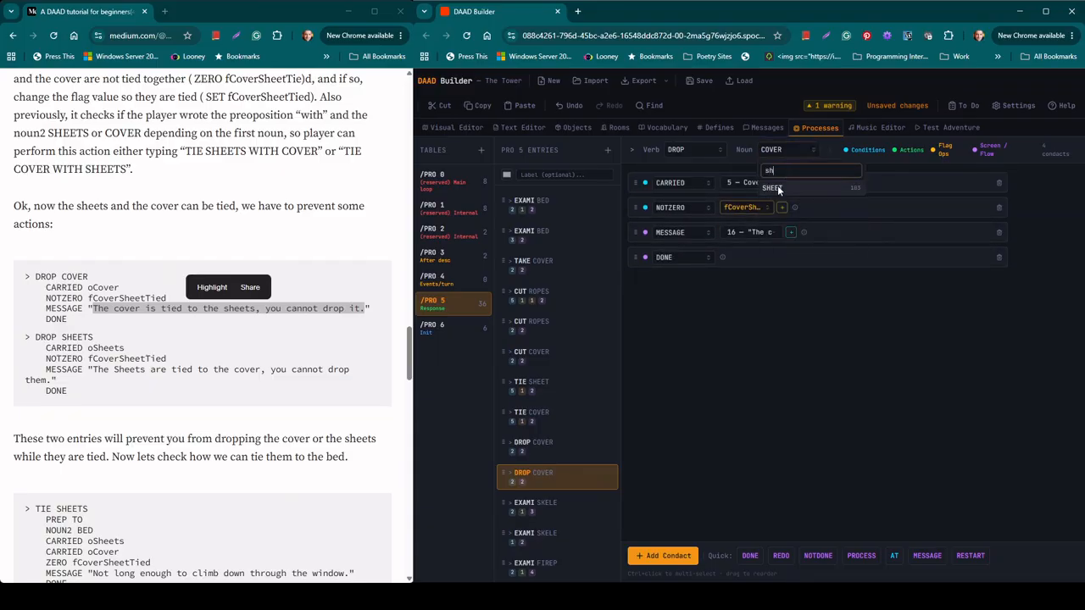
pyautogui.click(777, 188)
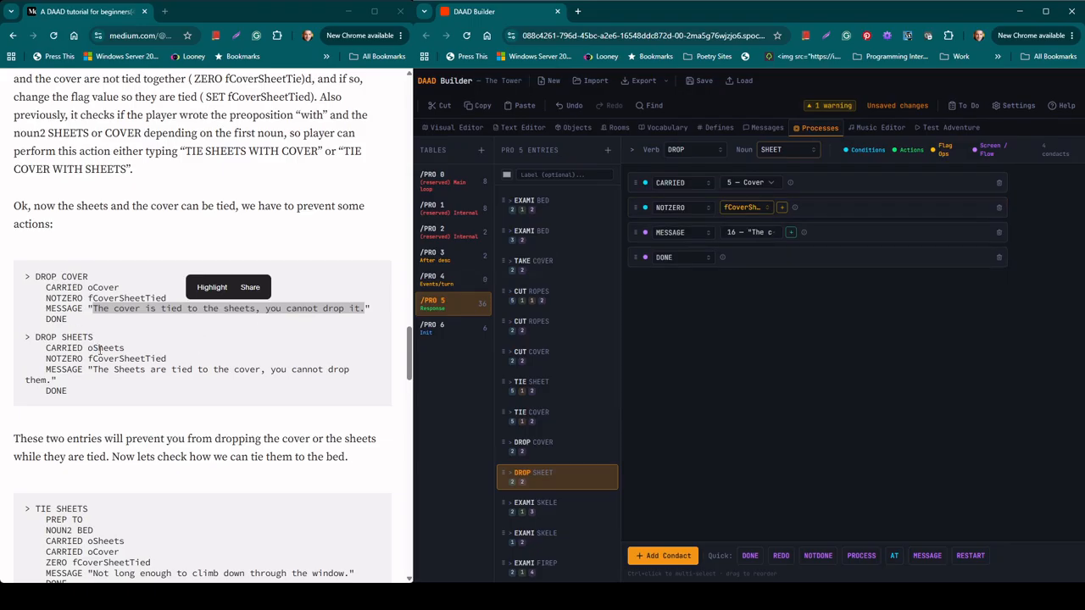
pyautogui.click(769, 182)
pyautogui.click(759, 252)
# Replace the DROP SHEET entry's message with a new one copied from the tutorial: "The Sheets are tied to the cover, you cannot drop them.".
pyautogui.moveTo(54, 381); pyautogui.dragTo(94, 370)
pyautogui.hotkey('ctrl', 'c')
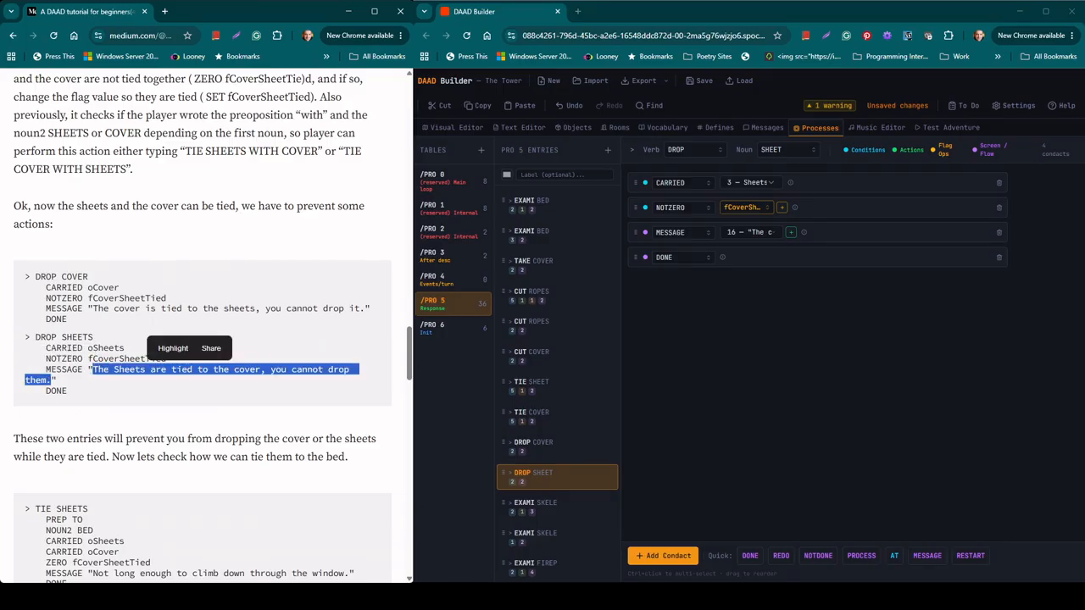
pyautogui.click(791, 232)
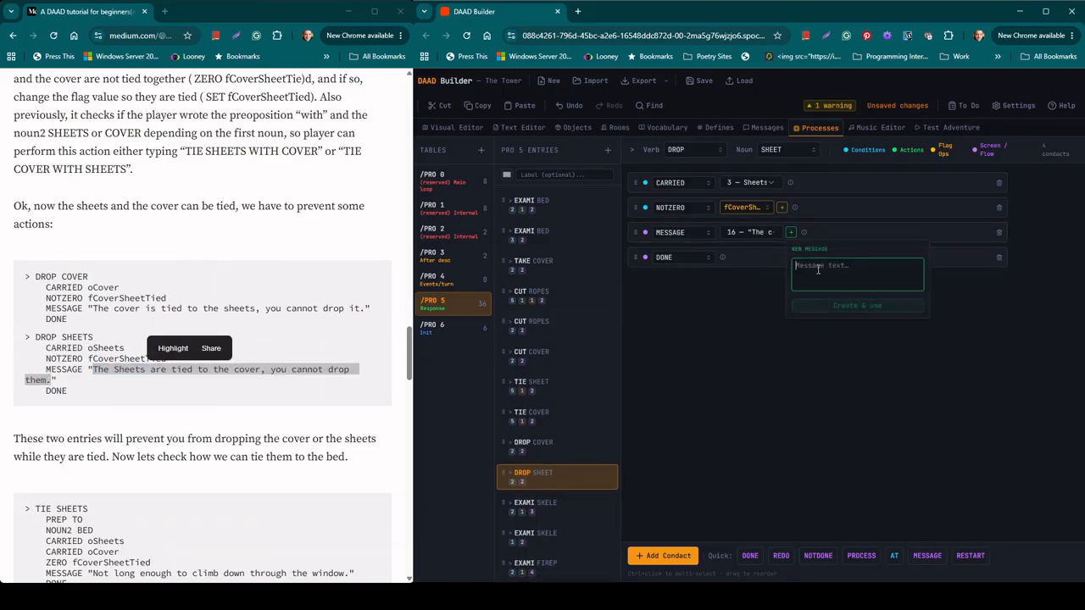
pyautogui.hotkey('ctrl', 'v')
pyautogui.click(857, 305)
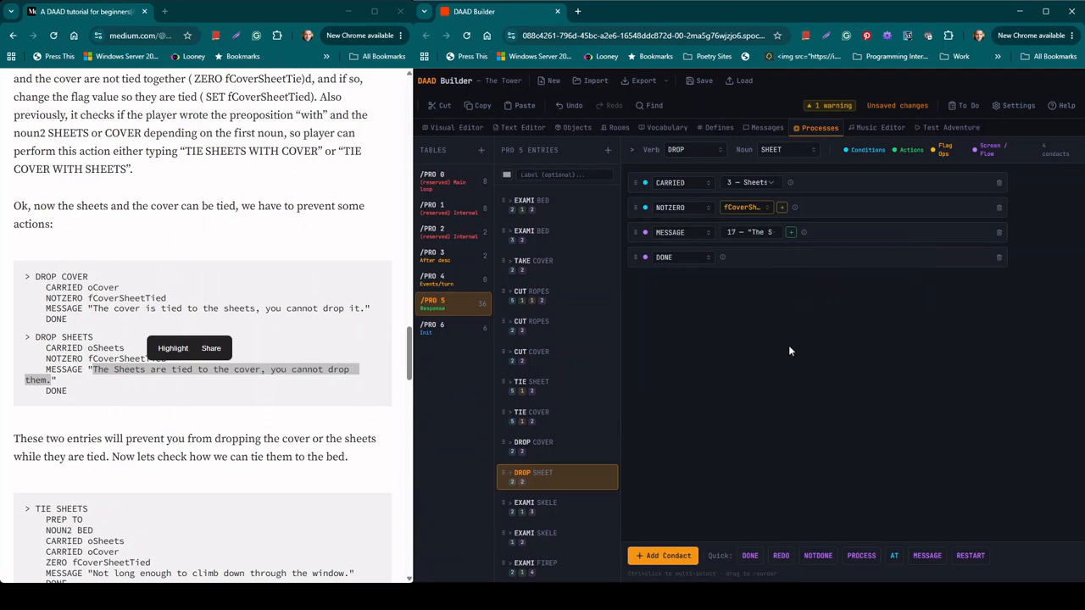
# Insert a new blank response entry directly after the DROP SHEET entry for the tutorial's TIE SHEETS block.
pyautogui.click(255, 437)
pyautogui.scroll(-1, 254, 438)
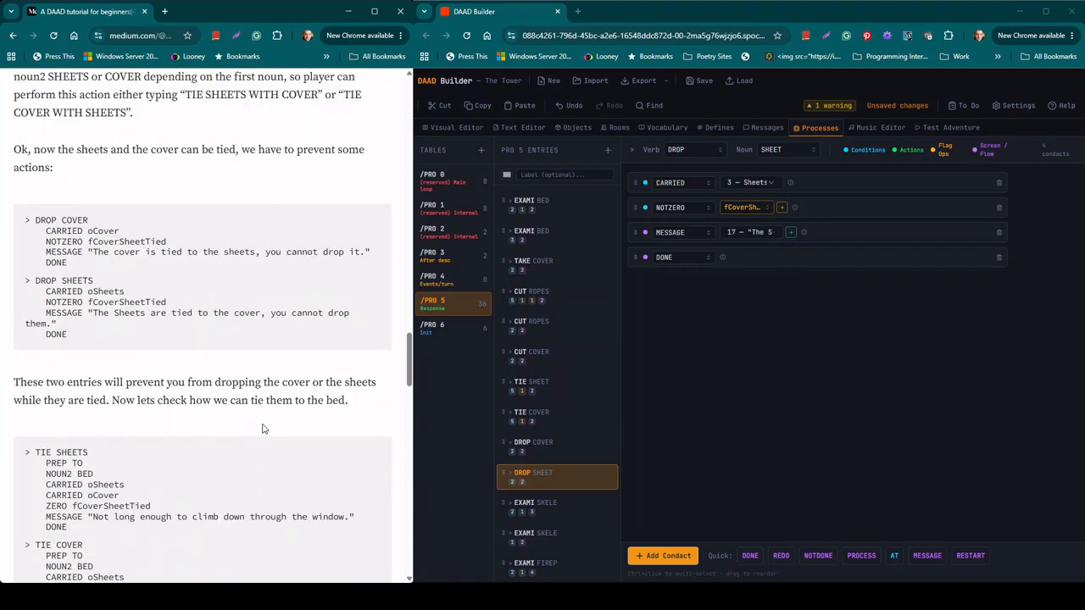
pyautogui.scroll(-1, 267, 426)
pyautogui.scroll(-1, 268, 346)
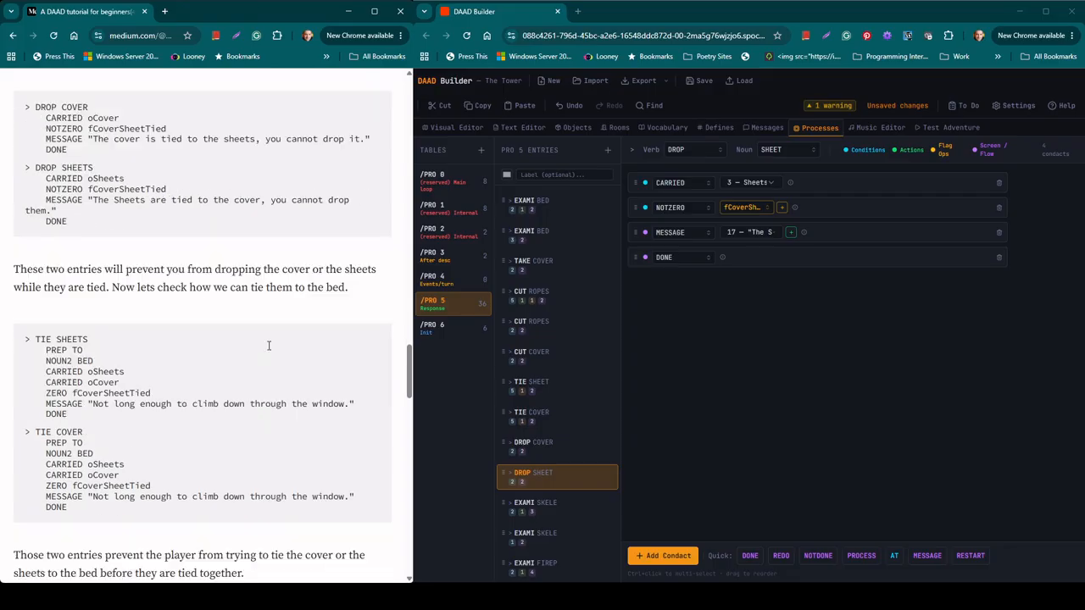
pyautogui.scroll(-1, 268, 351)
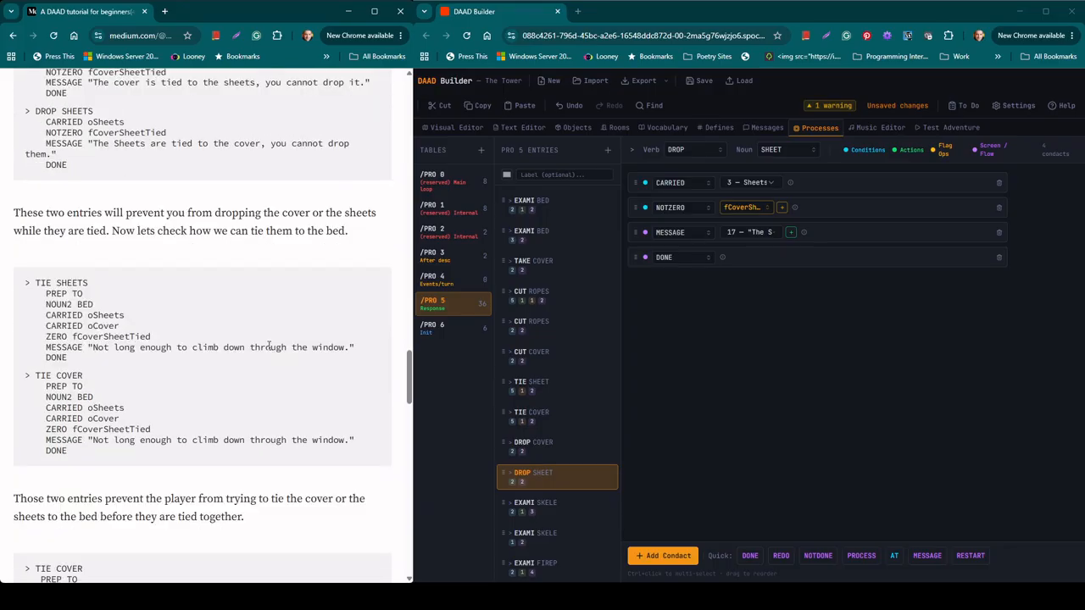
pyautogui.scroll(-1, 268, 346)
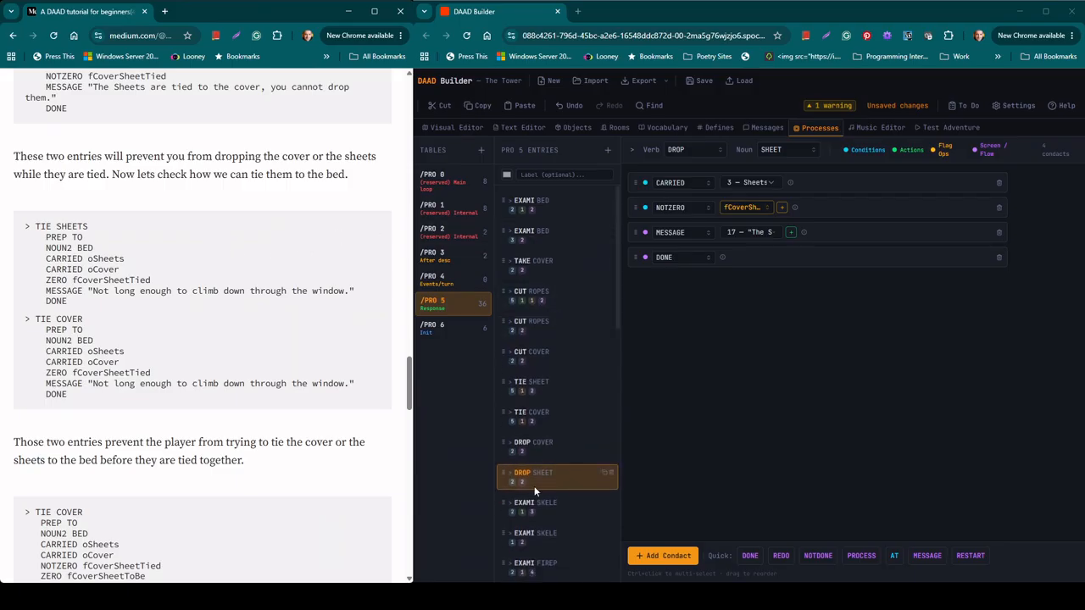
pyautogui.moveTo(534, 490); pyautogui.dragTo(545, 500)
pyautogui.click(557, 498)
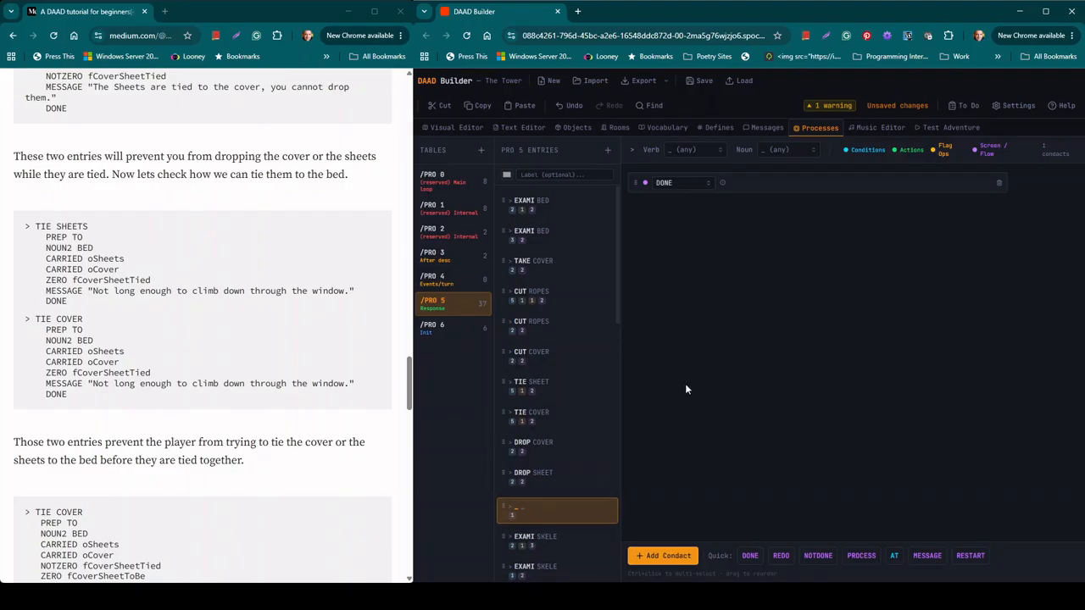
# Set the new entry's verb to TIE and its noun to SHEET.
pyautogui.click(693, 147)
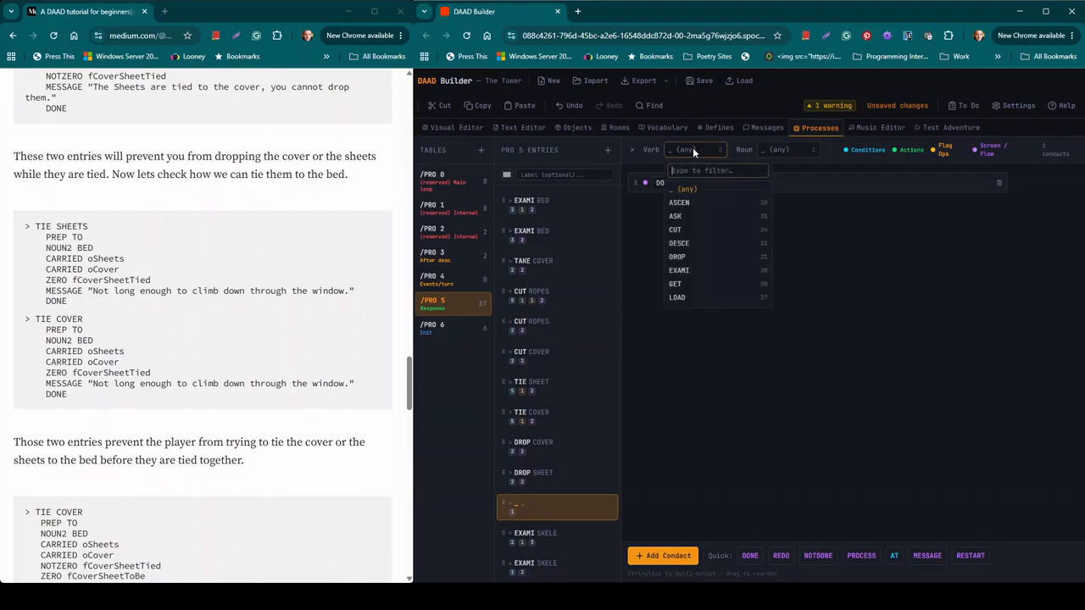
pyautogui.write('tie')
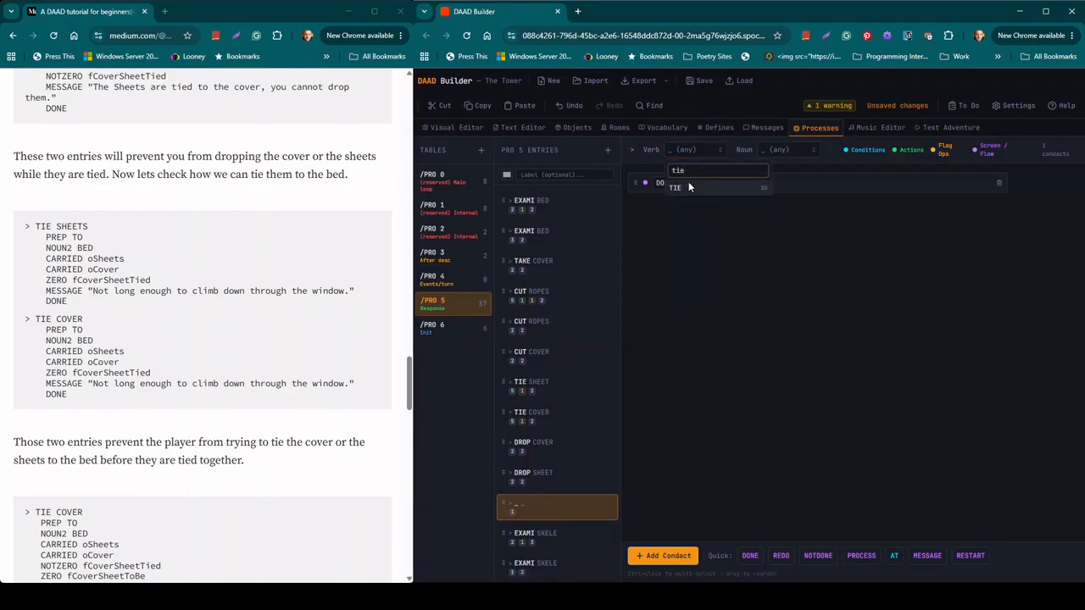
pyautogui.click(692, 187)
pyautogui.click(777, 153)
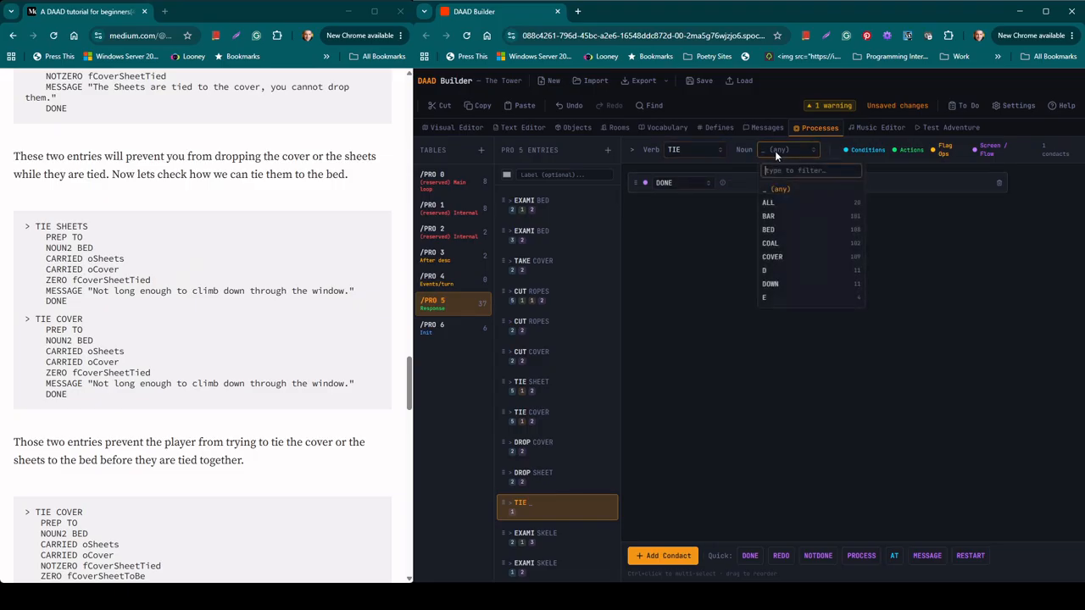
pyautogui.write('she')
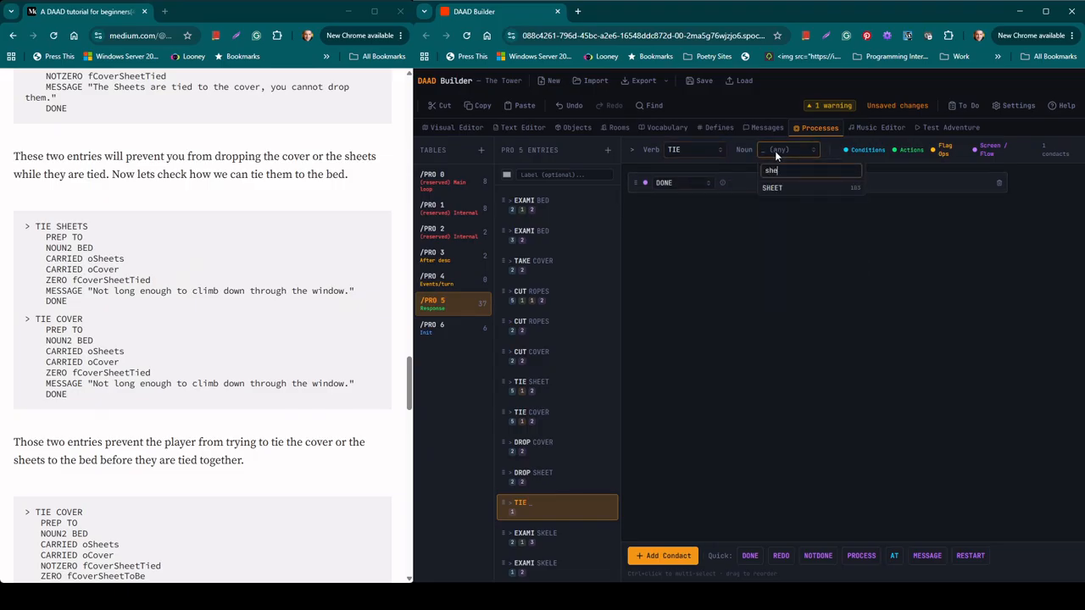
pyautogui.click(792, 187)
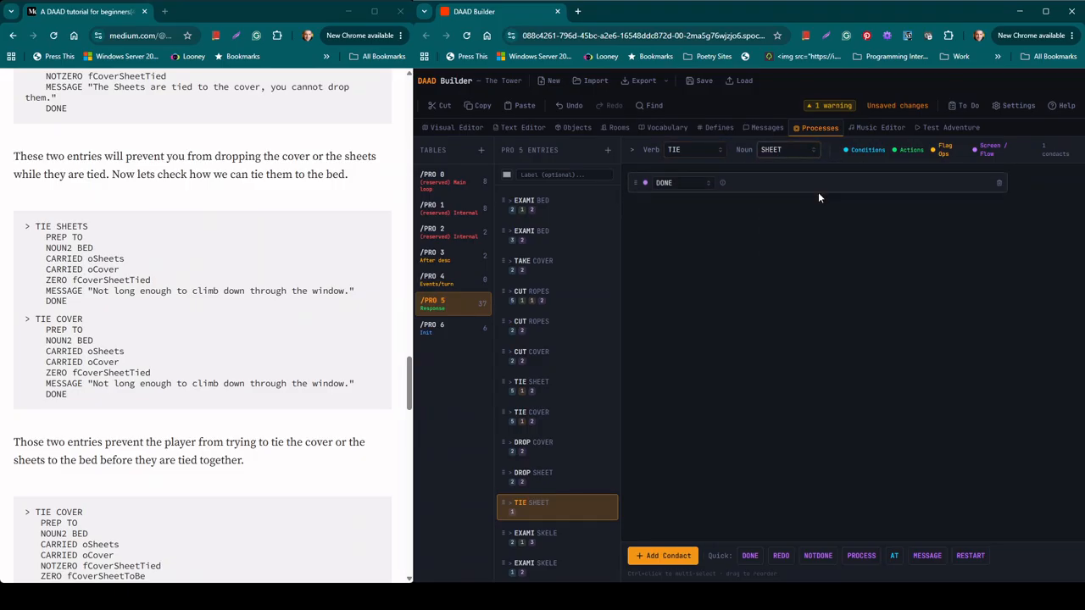
# Change the new TIE SHEET entry's DONE condact to PREP with the preposition TO.
pyautogui.click(685, 185)
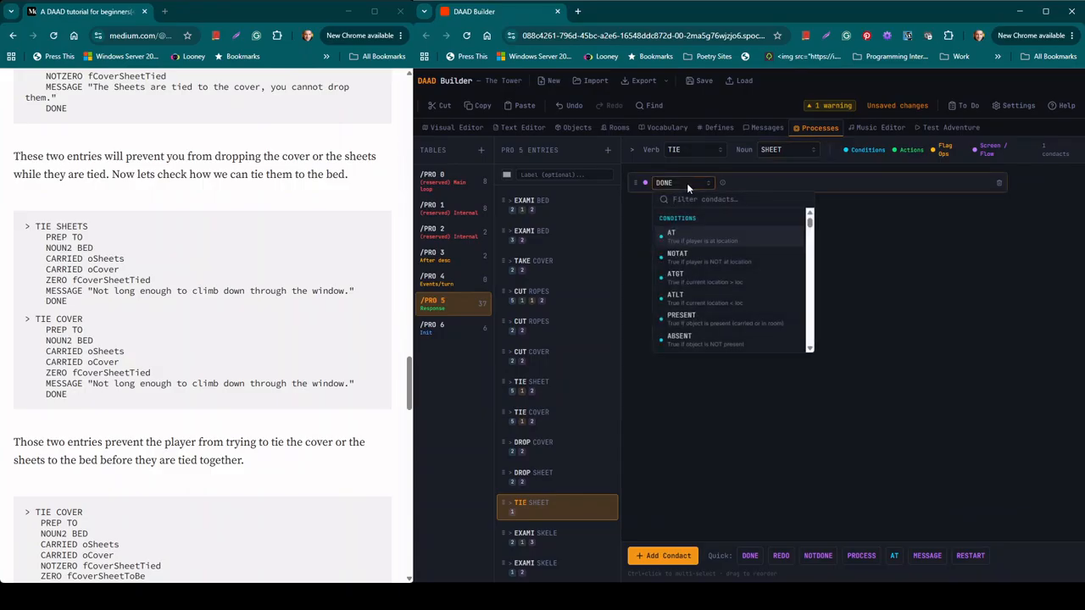
pyautogui.write('pre')
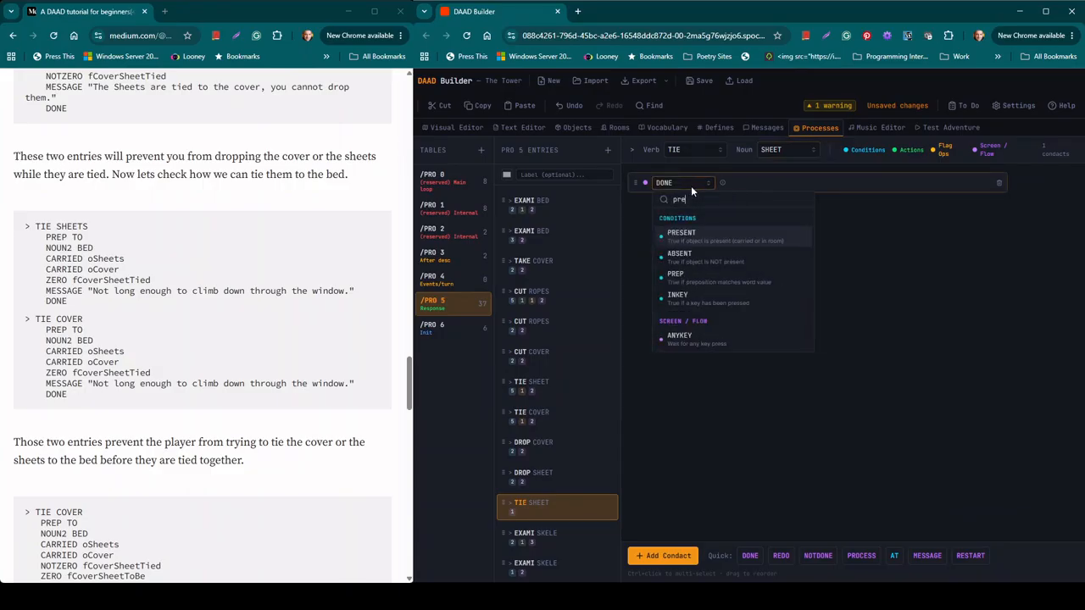
pyautogui.click(695, 278)
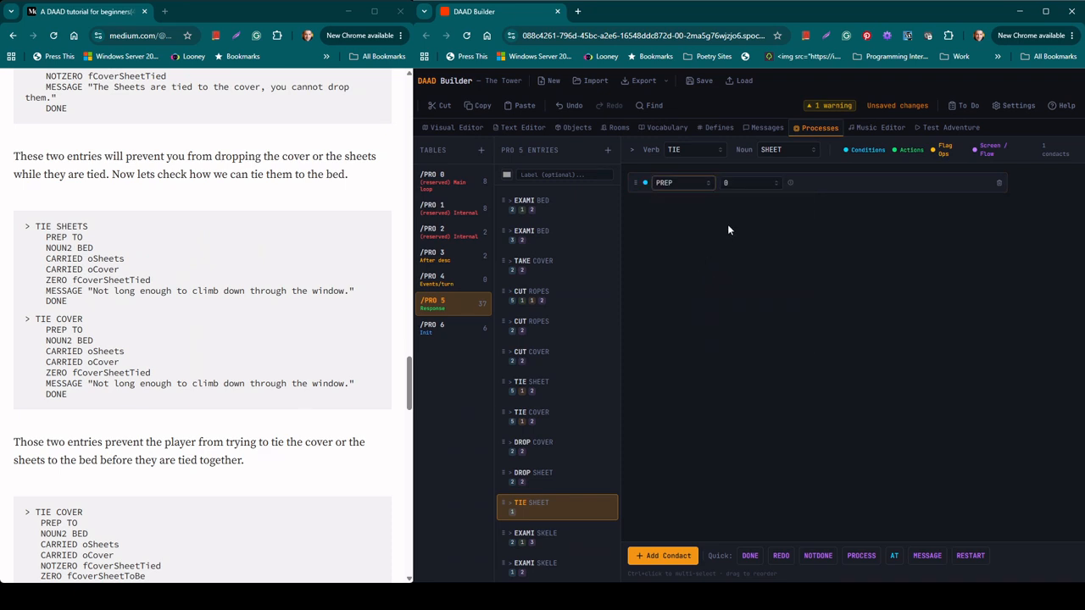
pyautogui.click(757, 183)
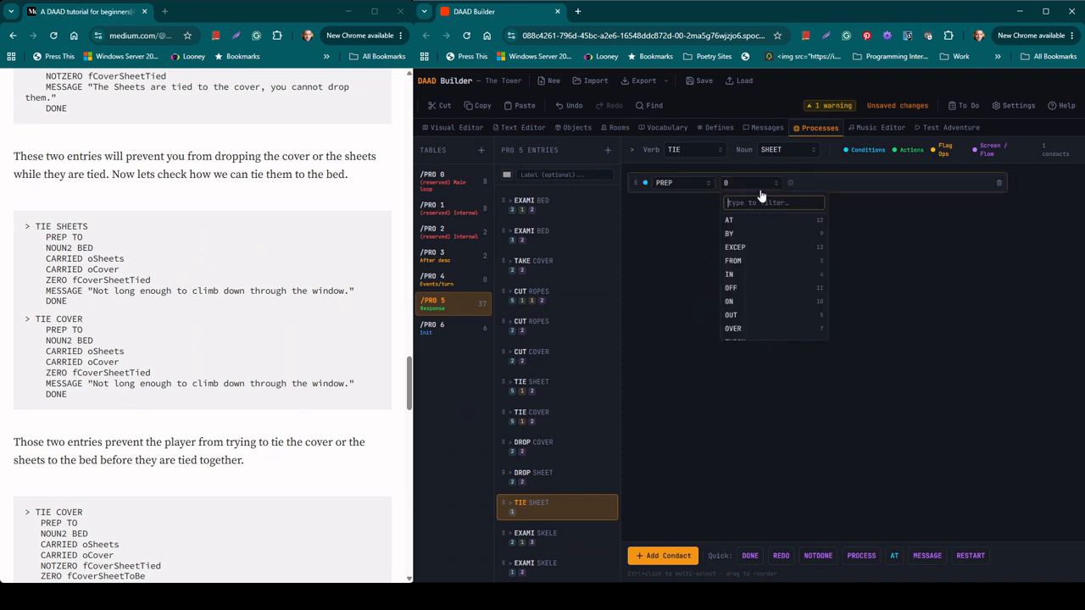
pyautogui.write('to')
pyautogui.click(750, 220)
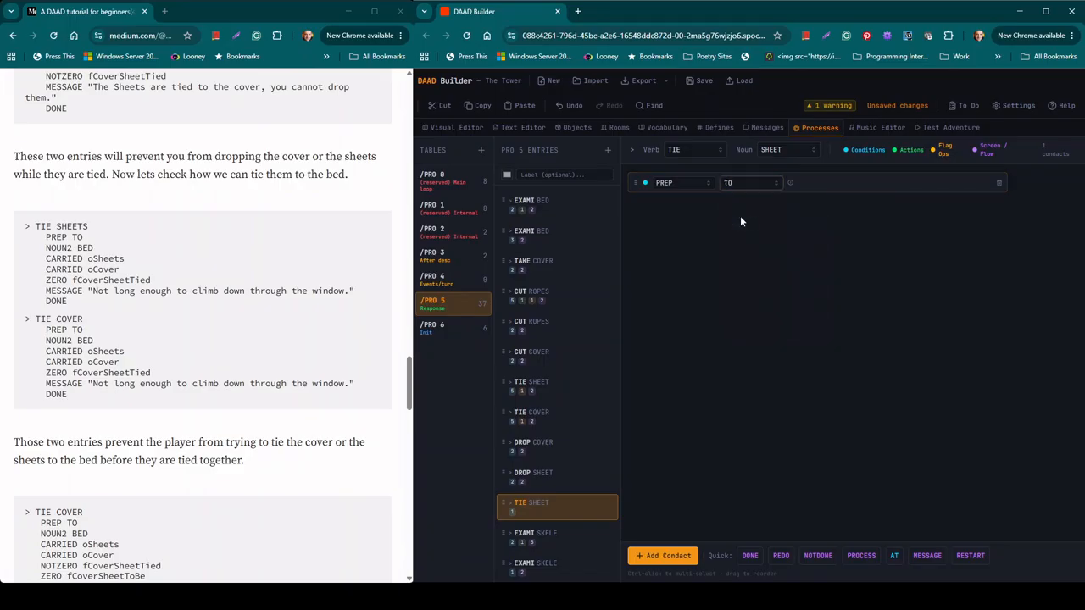
# Add a NOUN2 condition with the word BED to the new TIE SHEET entry.
pyautogui.click(663, 556)
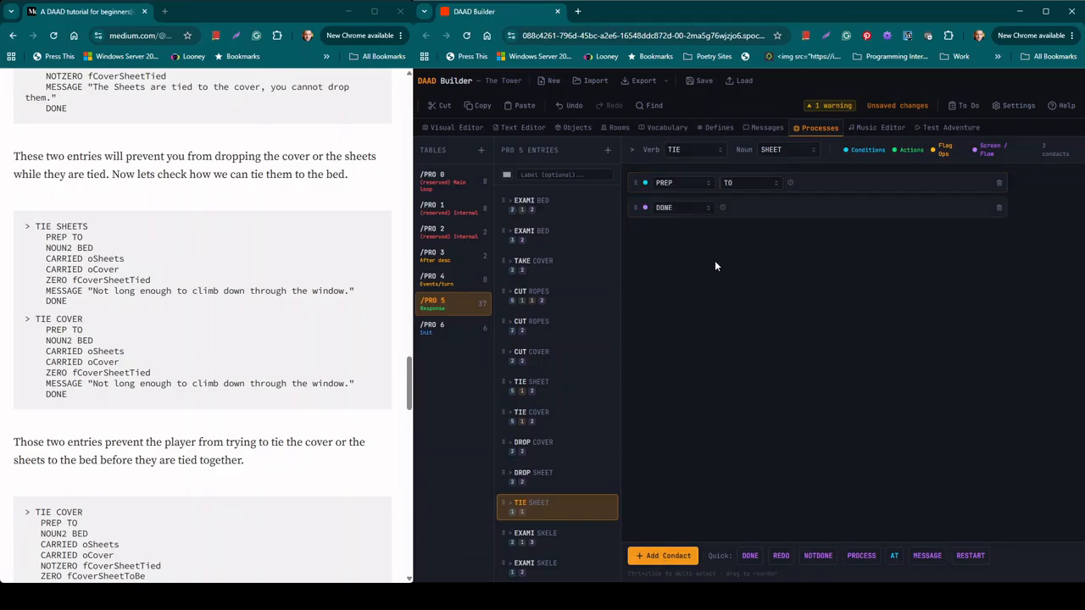
pyautogui.click(682, 208)
pyautogui.write('noun')
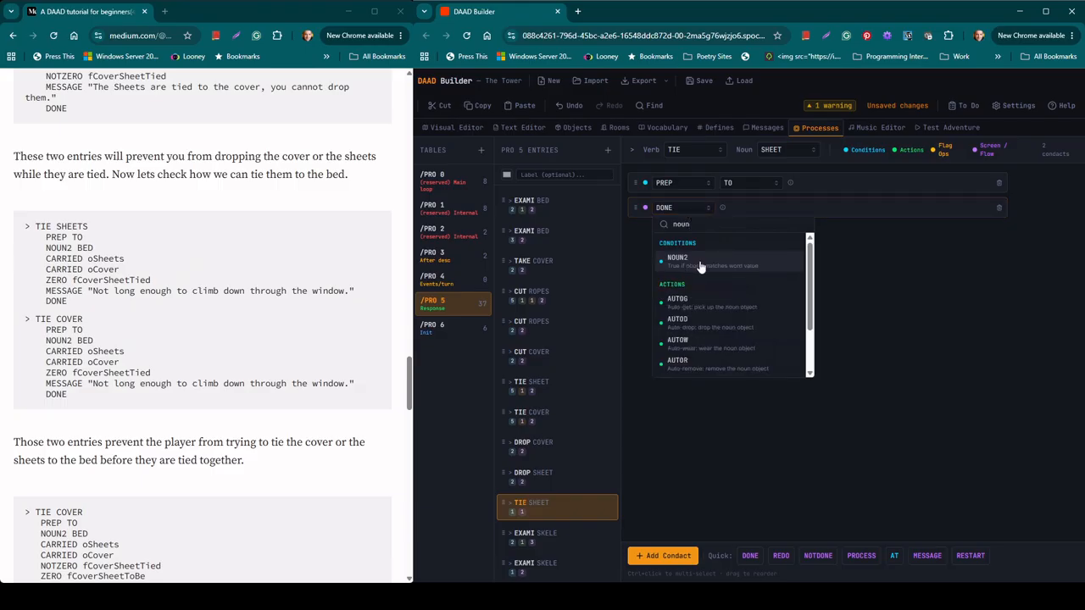
pyautogui.click(700, 262)
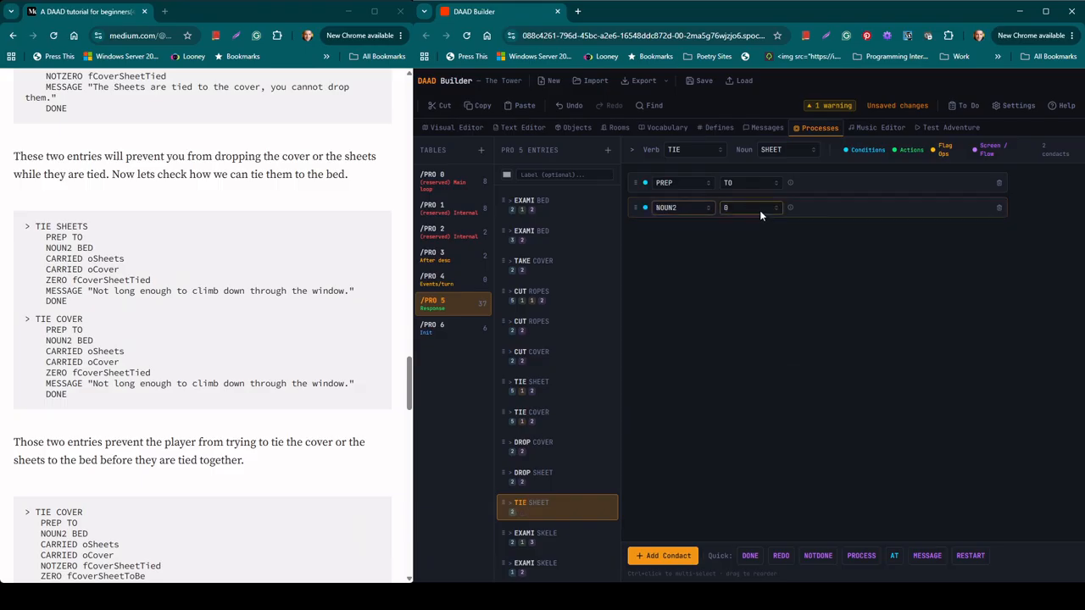
pyautogui.click(756, 208)
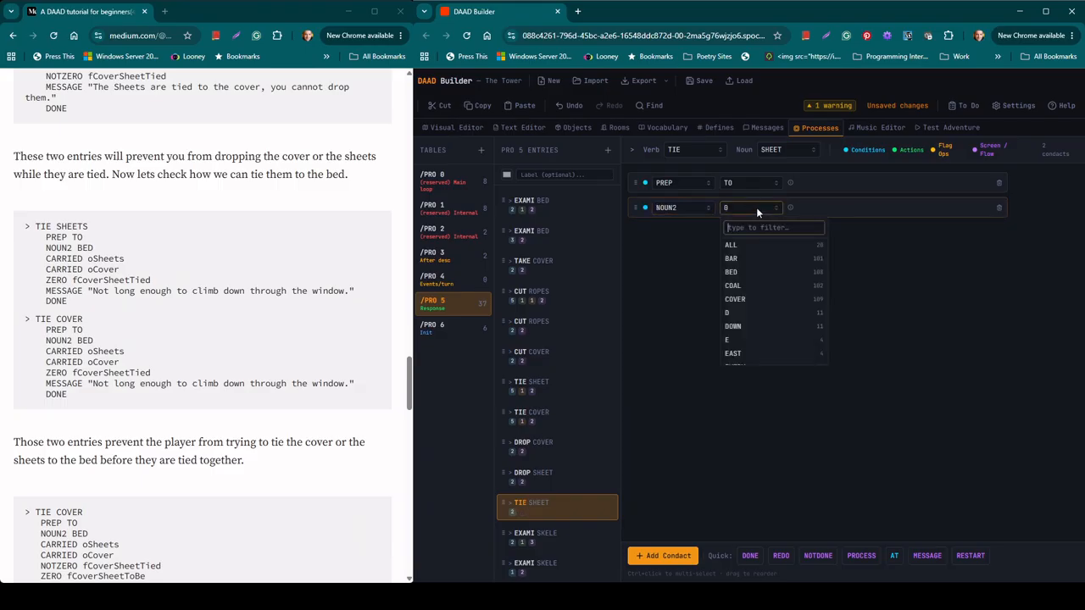
pyautogui.write('be')
pyautogui.click(752, 243)
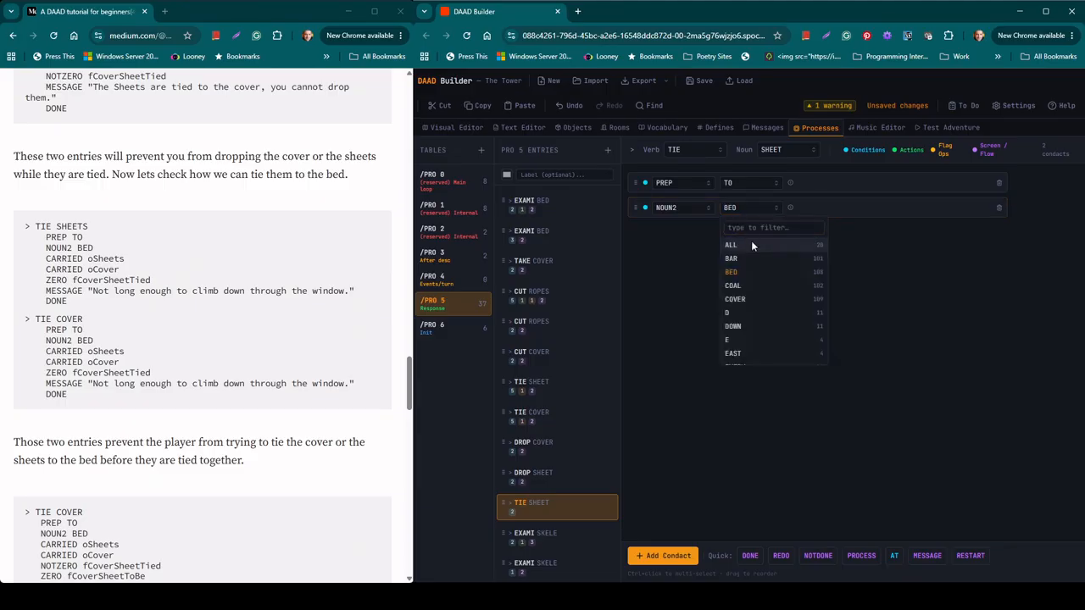
# Add a CARRIED condition for object 3 – Sheets below the NOUN2 condition.
pyautogui.click(665, 557)
pyautogui.click(684, 233)
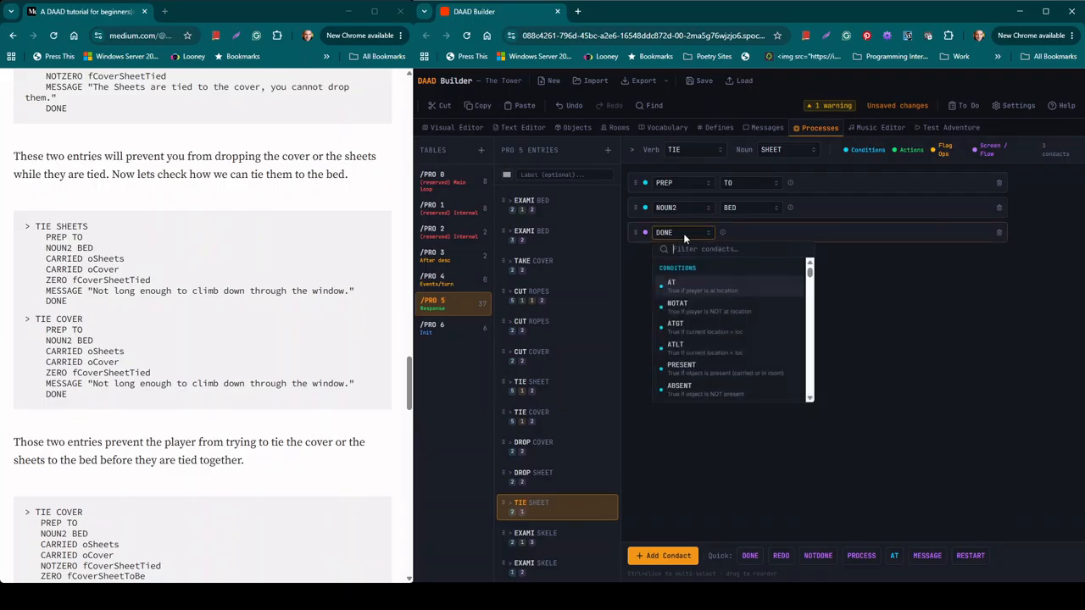
pyautogui.write('car')
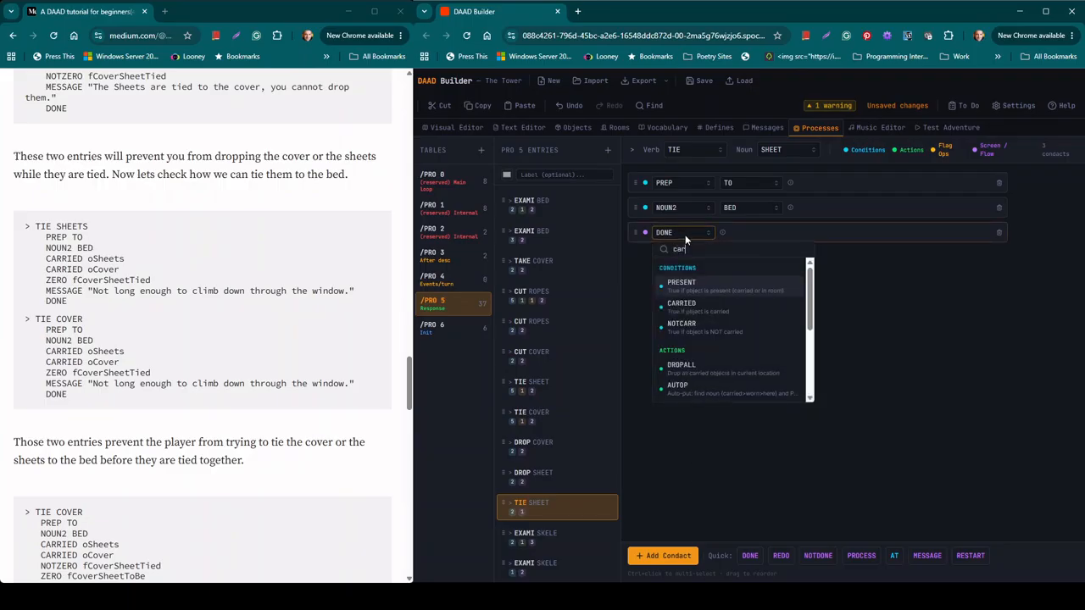
pyautogui.click(700, 307)
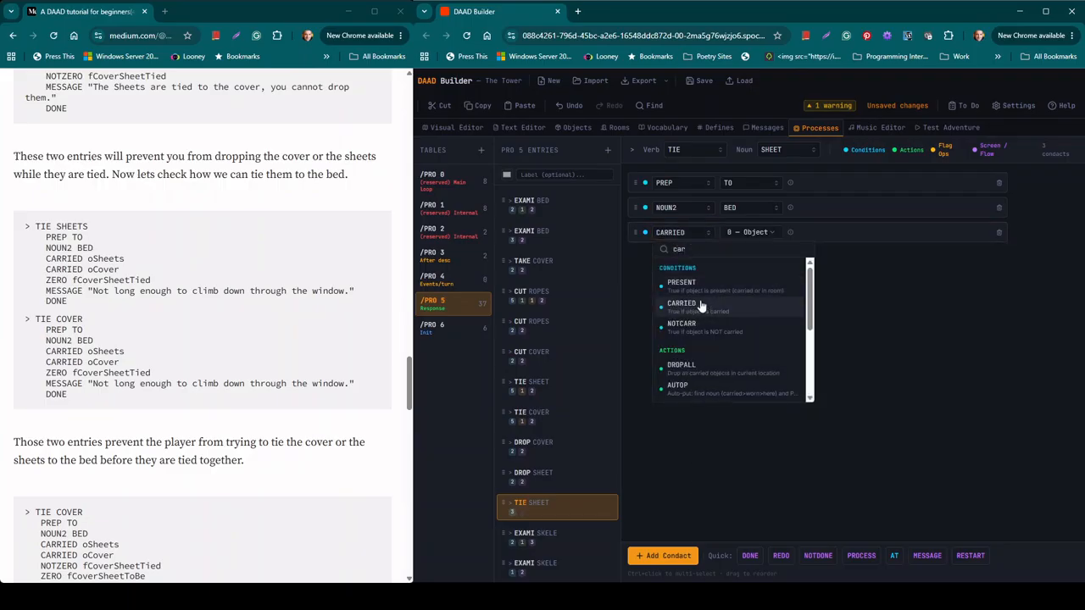
pyautogui.click(752, 230)
pyautogui.click(753, 295)
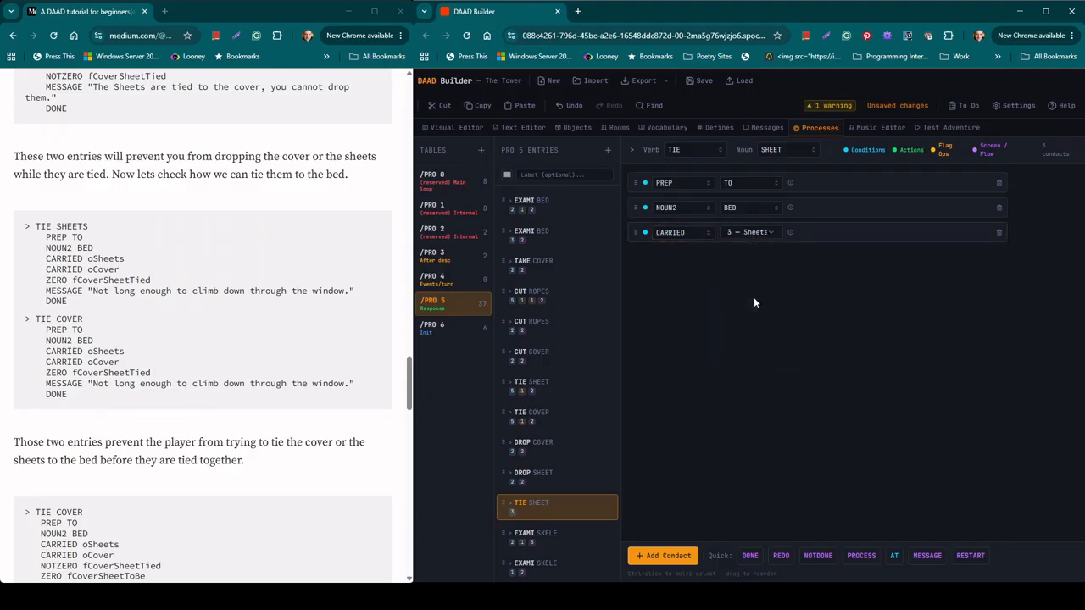
# Add a second CARRIED condition to the TIE SHEET entry, using object 5 – Cover.
pyautogui.click(665, 557)
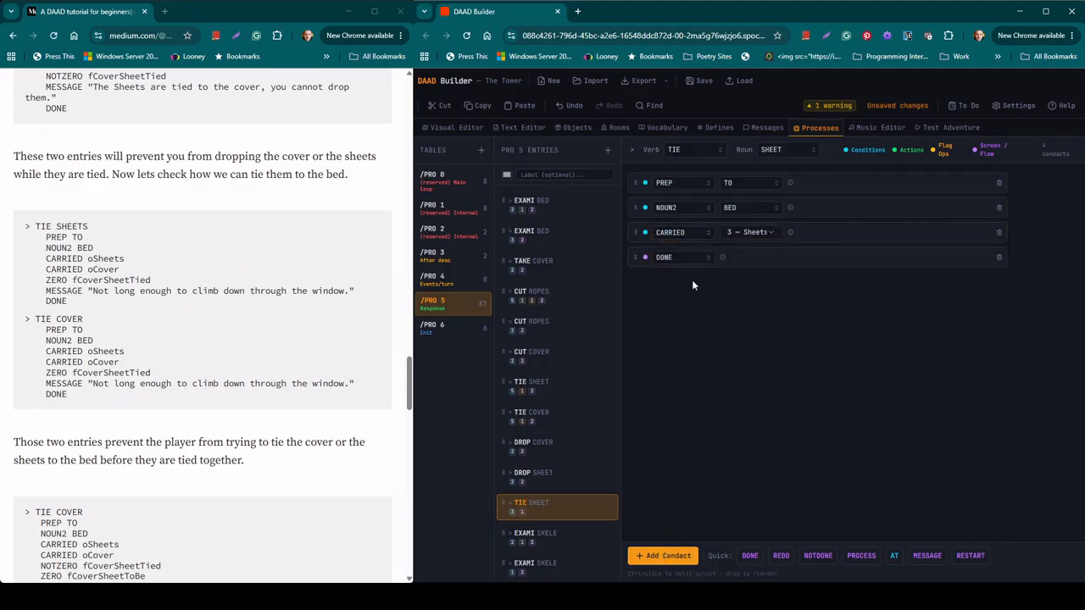
pyautogui.click(681, 257)
pyautogui.write('car')
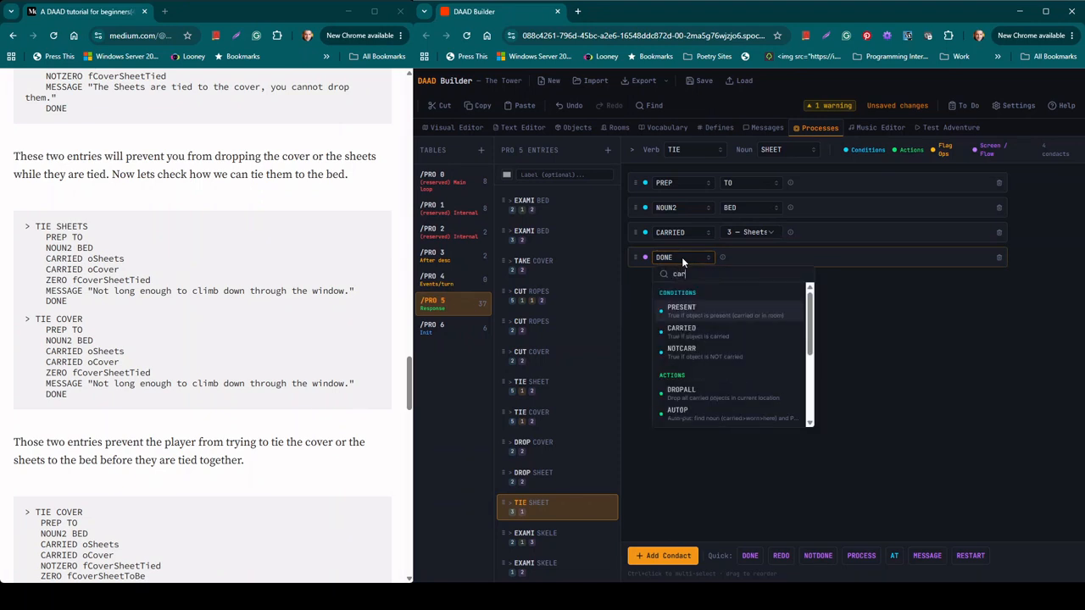
pyautogui.click(684, 329)
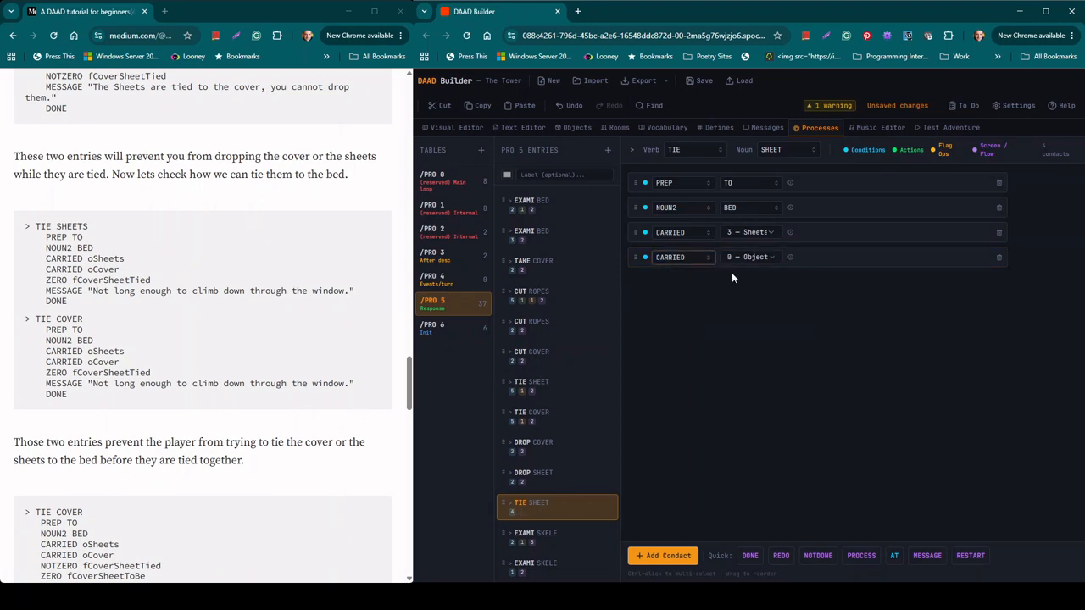
pyautogui.click(749, 257)
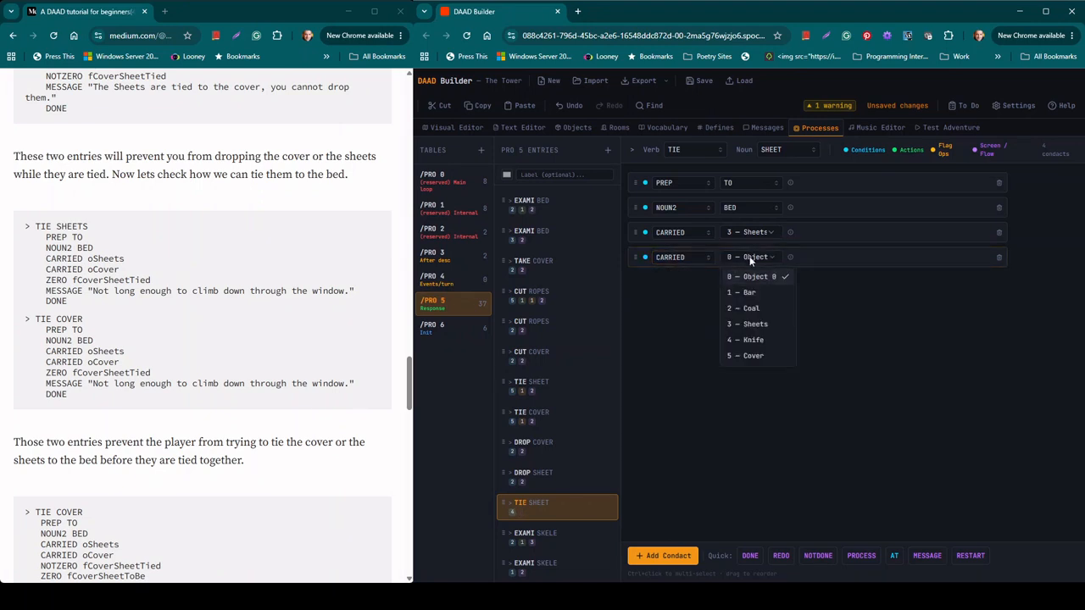
pyautogui.click(751, 352)
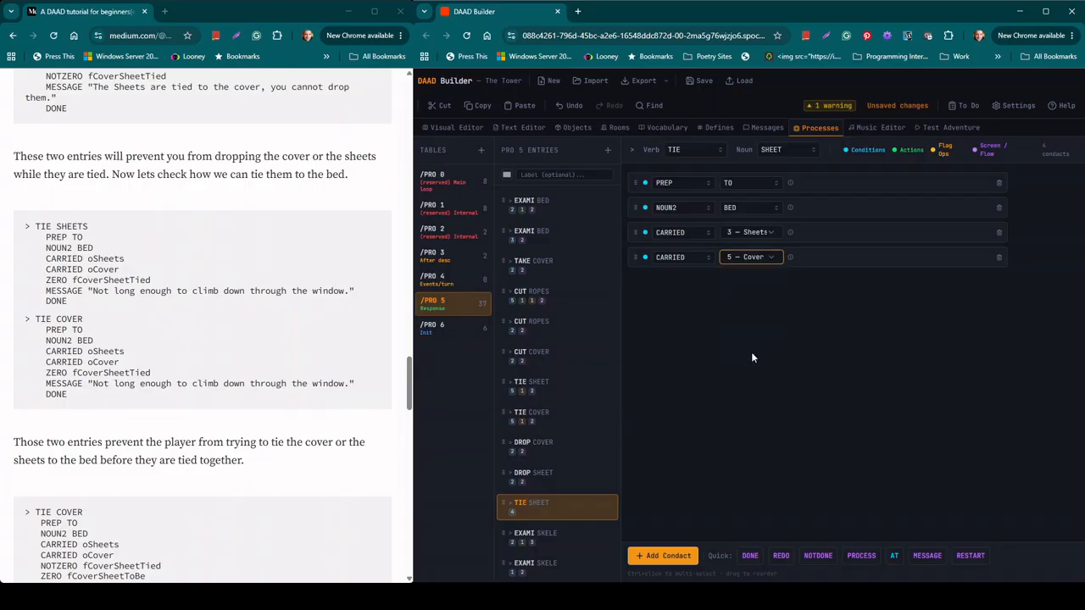
# Add a ZERO condition that checks the flag fCoverSheetTied below the two CARRIED conditions.
pyautogui.click(655, 556)
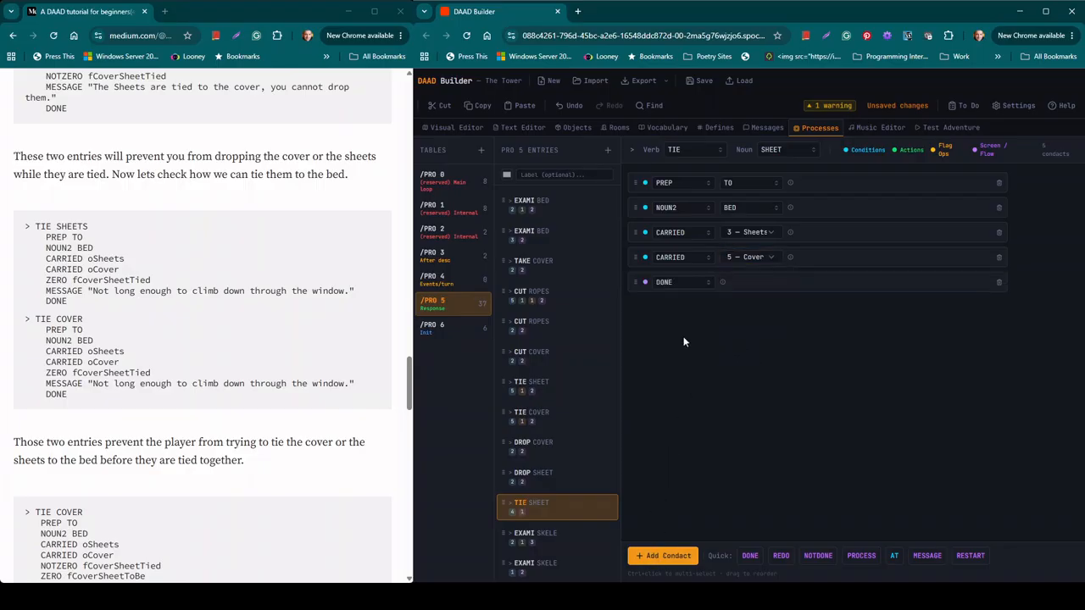
pyautogui.click(678, 282)
pyautogui.write('ze')
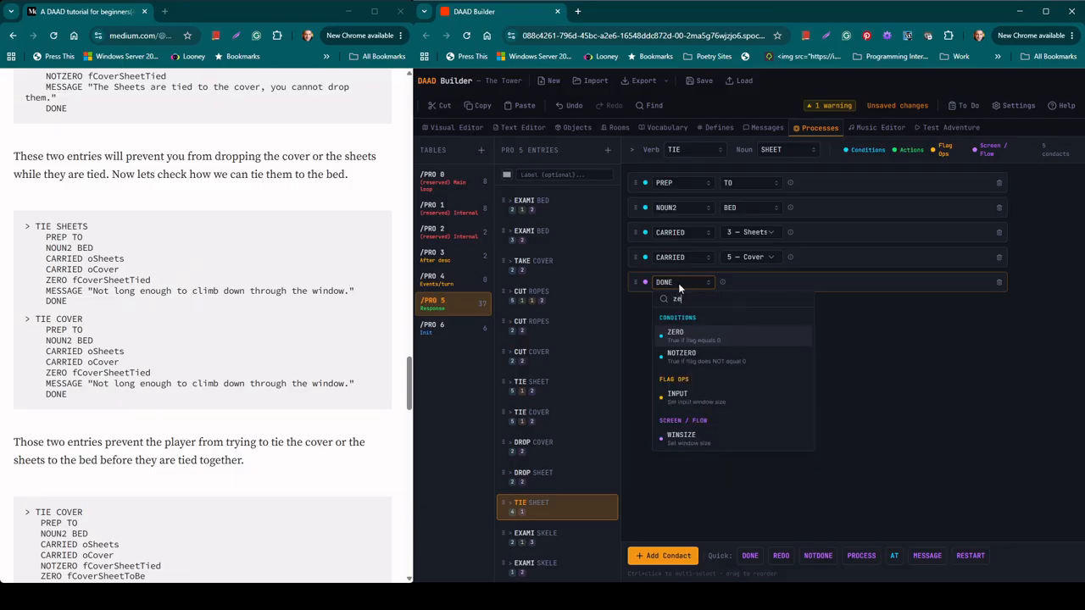
pyautogui.write('ro')
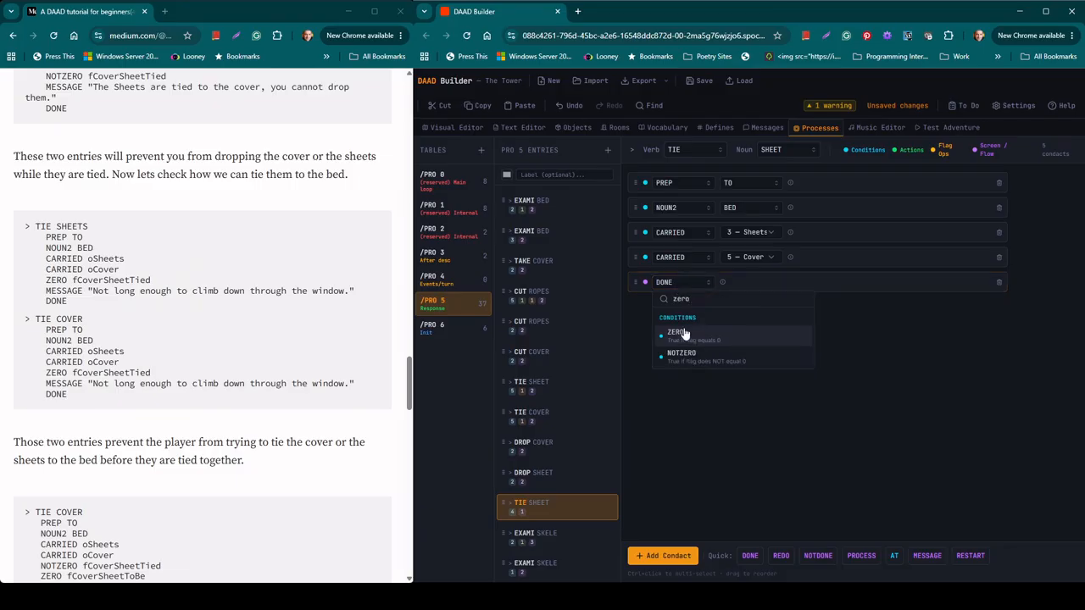
pyautogui.click(691, 334)
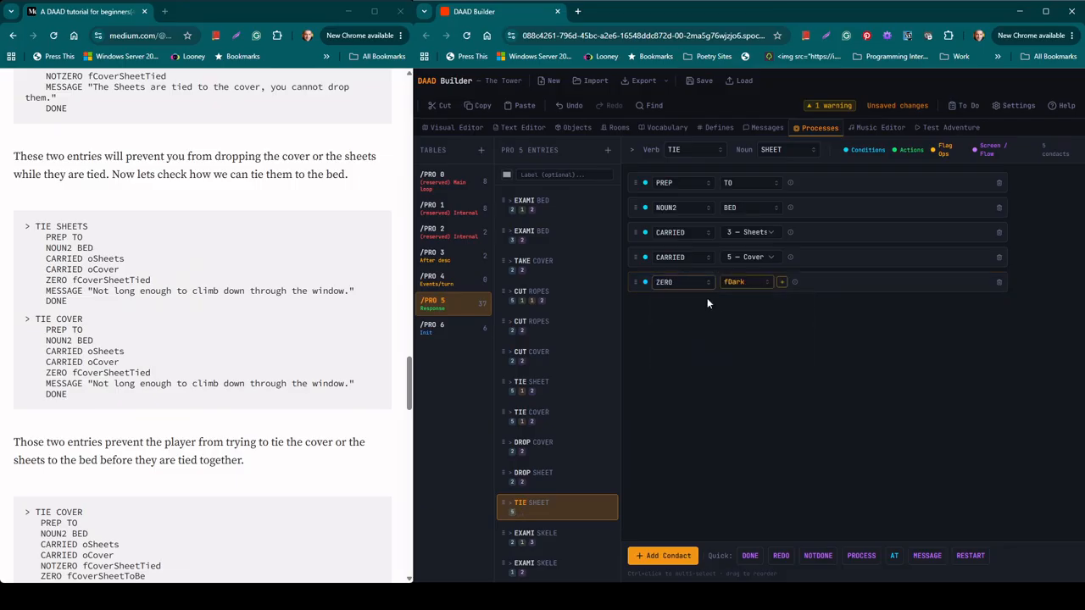
pyautogui.click(753, 282)
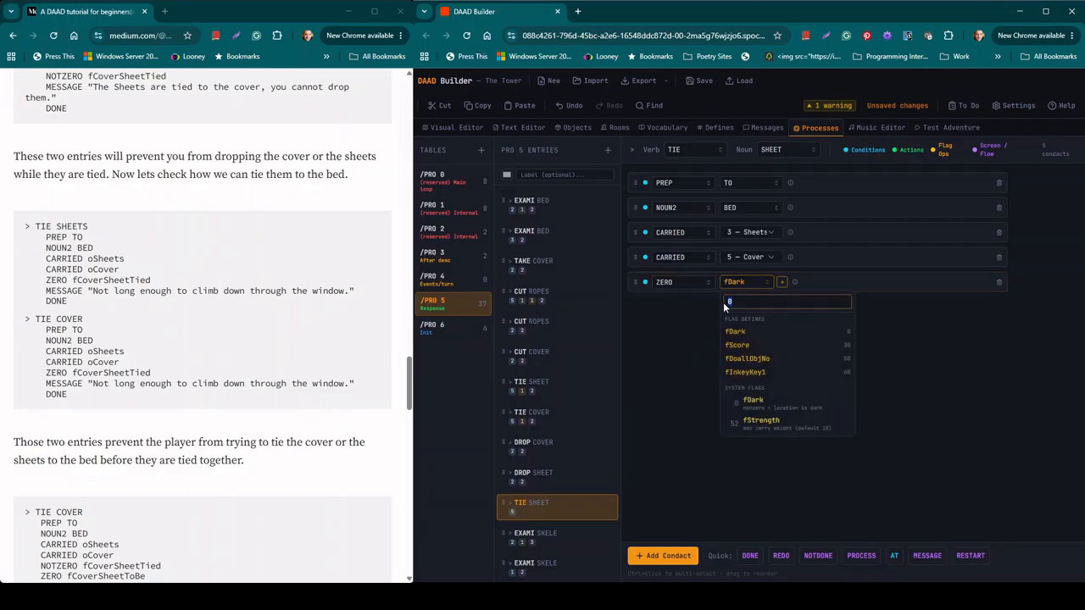
pyautogui.write('fc')
pyautogui.click(752, 372)
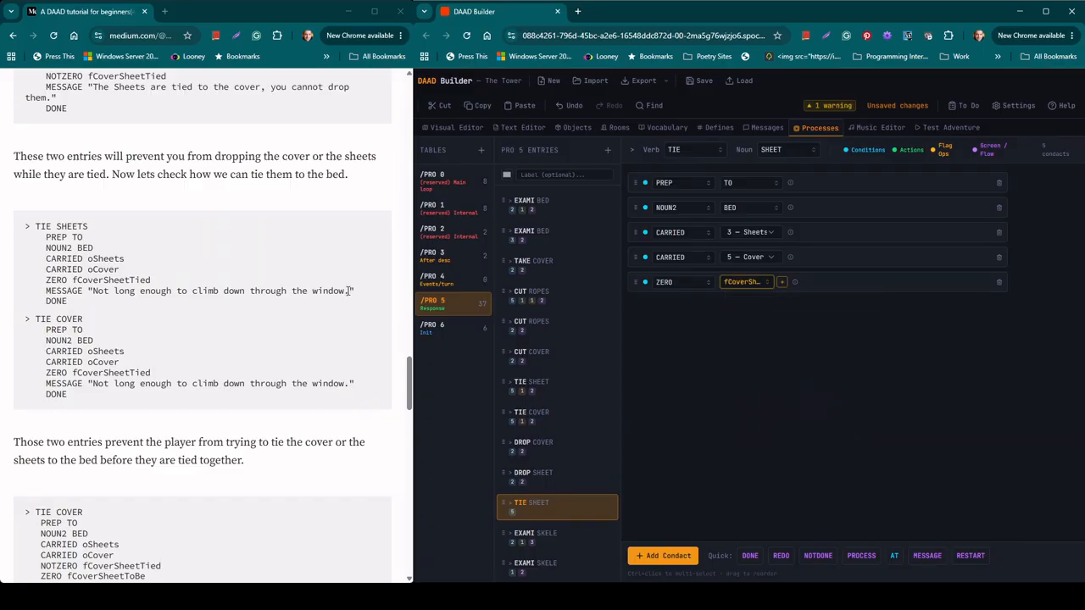
# Add the message "Not long enough to climb down through the window." and a closing DONE to the TIE SHEET entry.
pyautogui.moveTo(349, 290); pyautogui.dragTo(92, 290)
pyautogui.hotkey('ctrl', 'c')
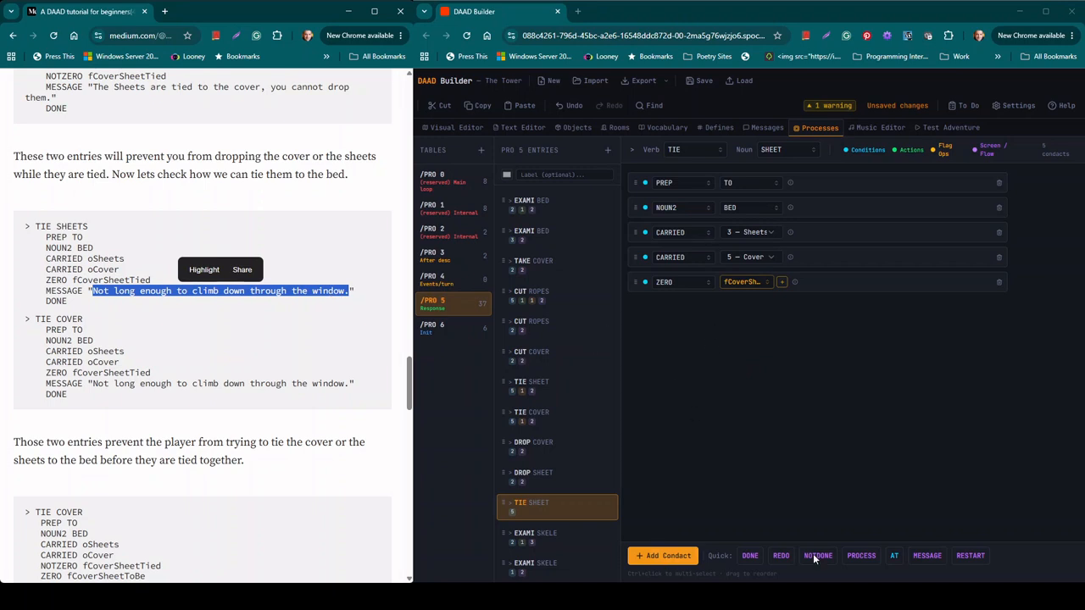
pyautogui.click(927, 553)
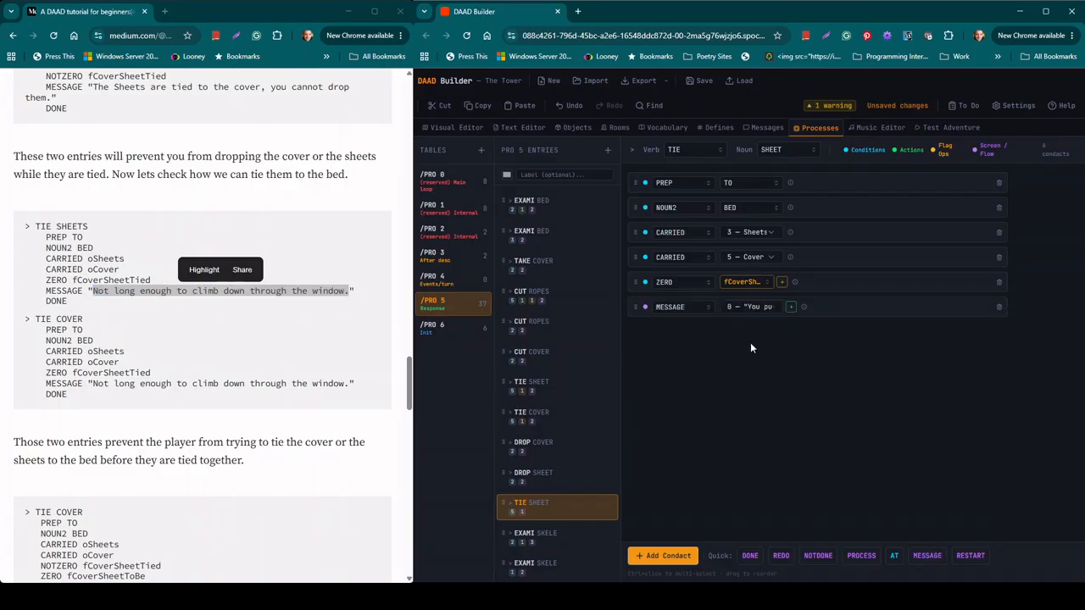
pyautogui.click(790, 307)
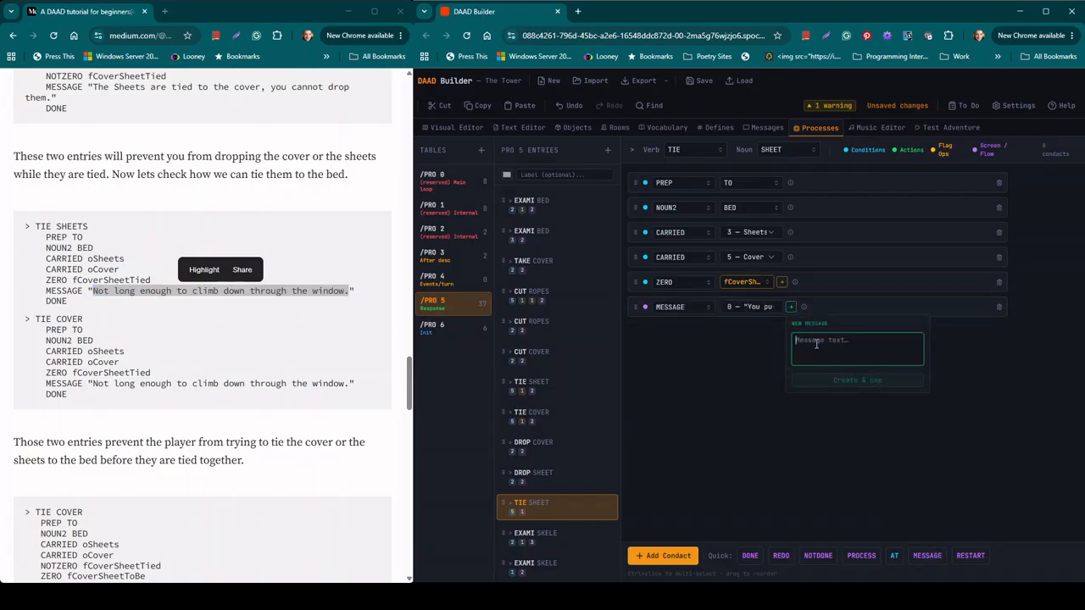
pyautogui.hotkey('ctrl', 'v')
pyautogui.click(843, 381)
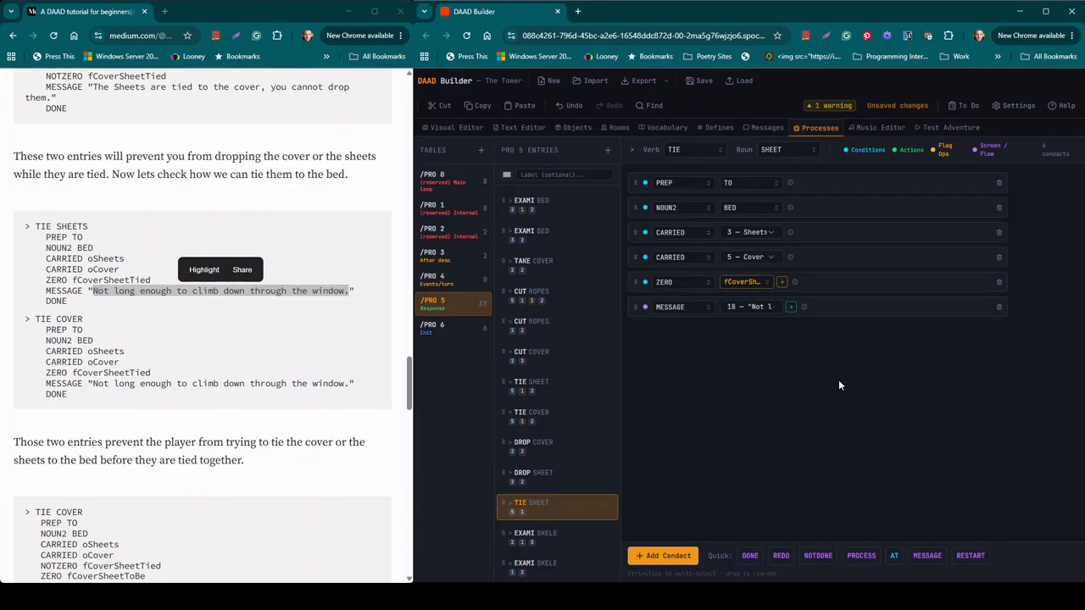
pyautogui.click(750, 556)
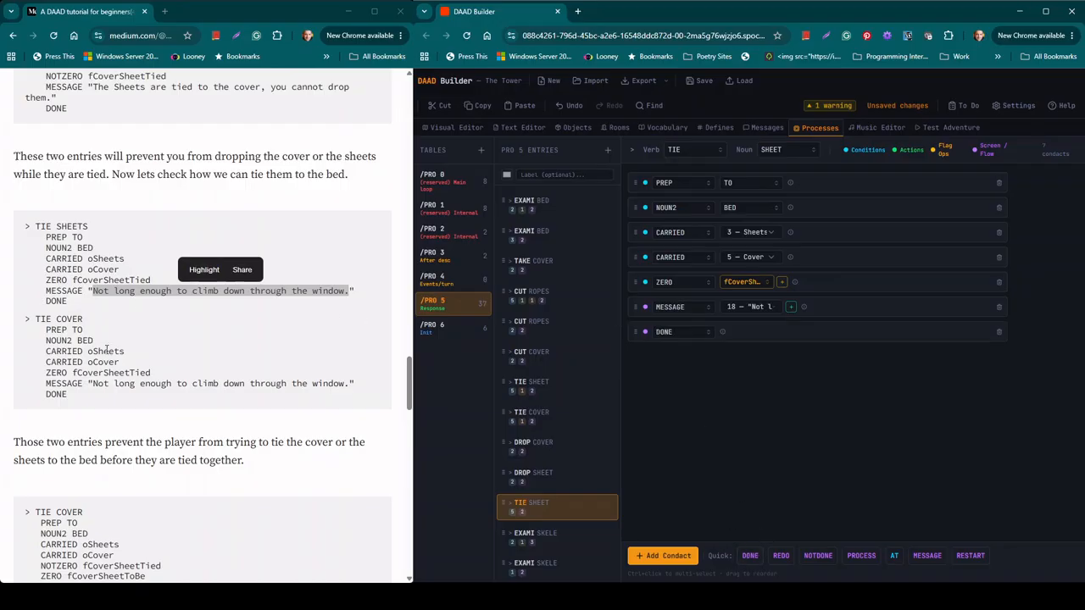
# Duplicate the TIE SHEET entry and set the copy's noun to COVER.
pyautogui.click(602, 502)
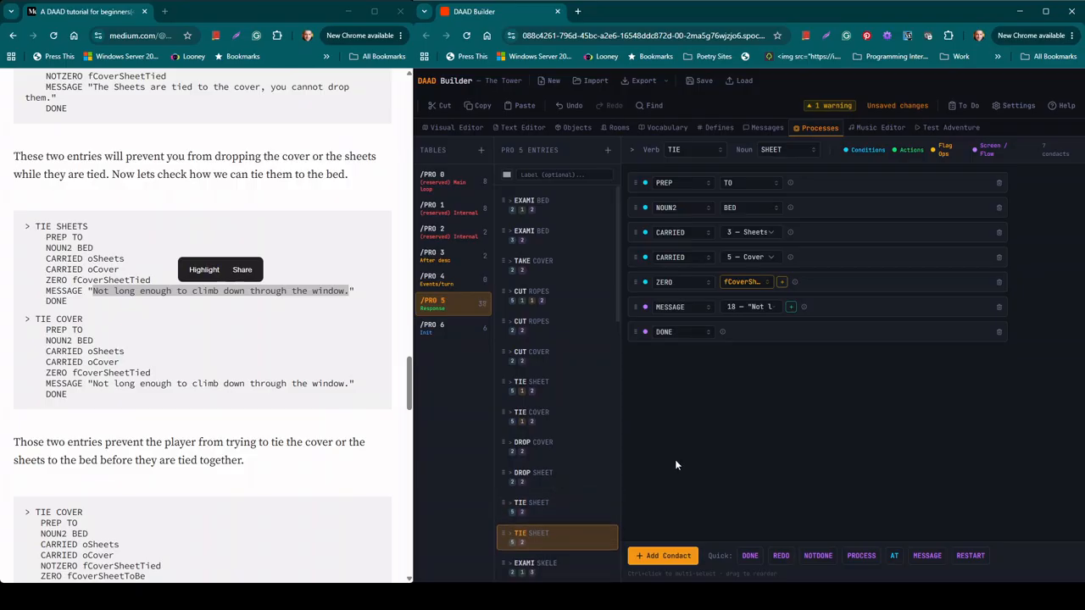
pyautogui.click(795, 151)
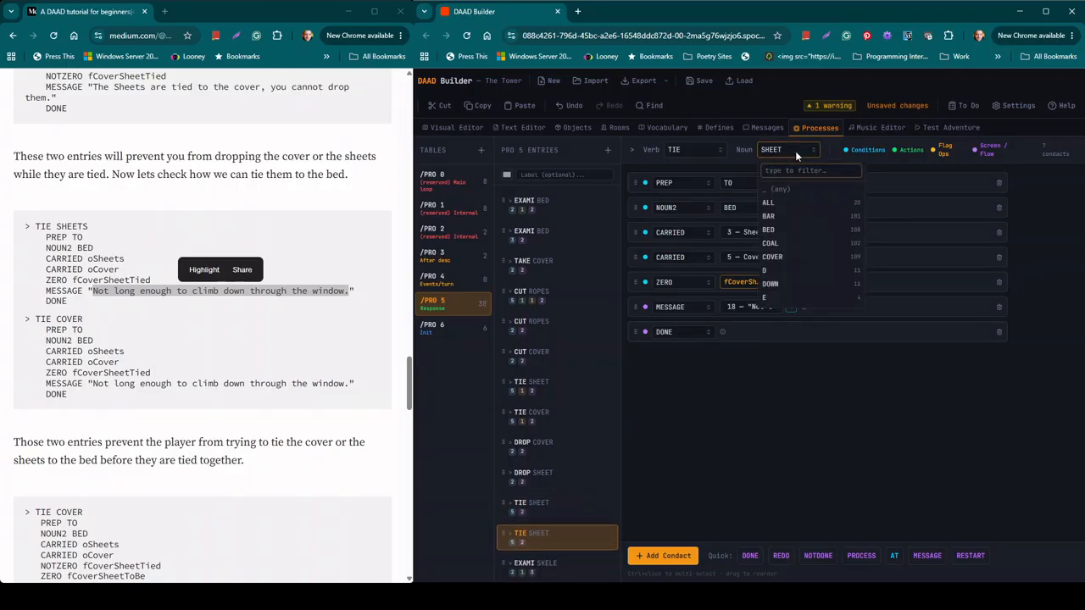
pyautogui.write('co')
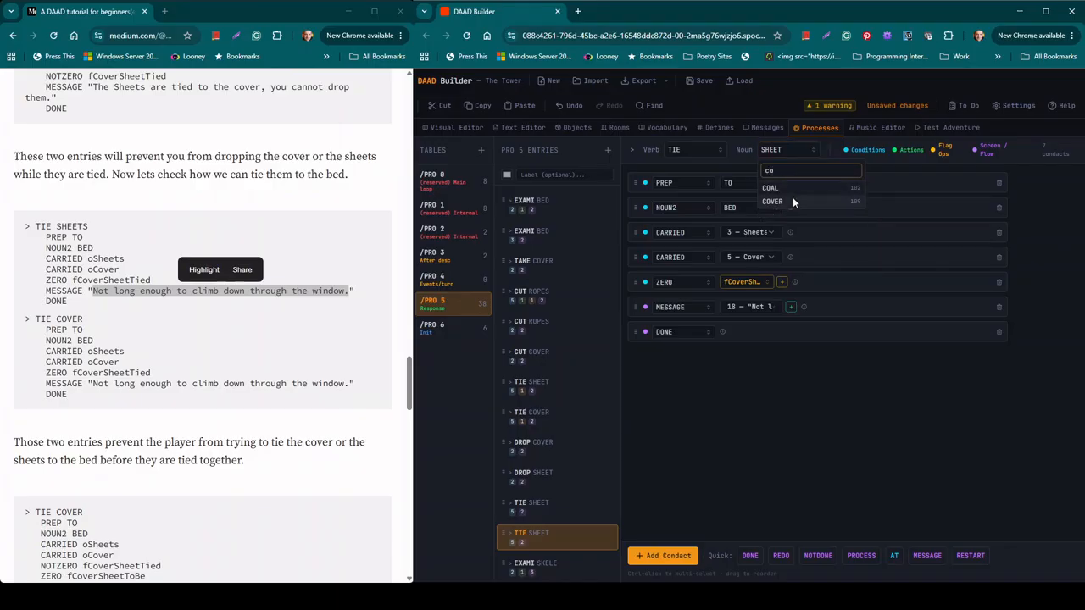
pyautogui.click(791, 201)
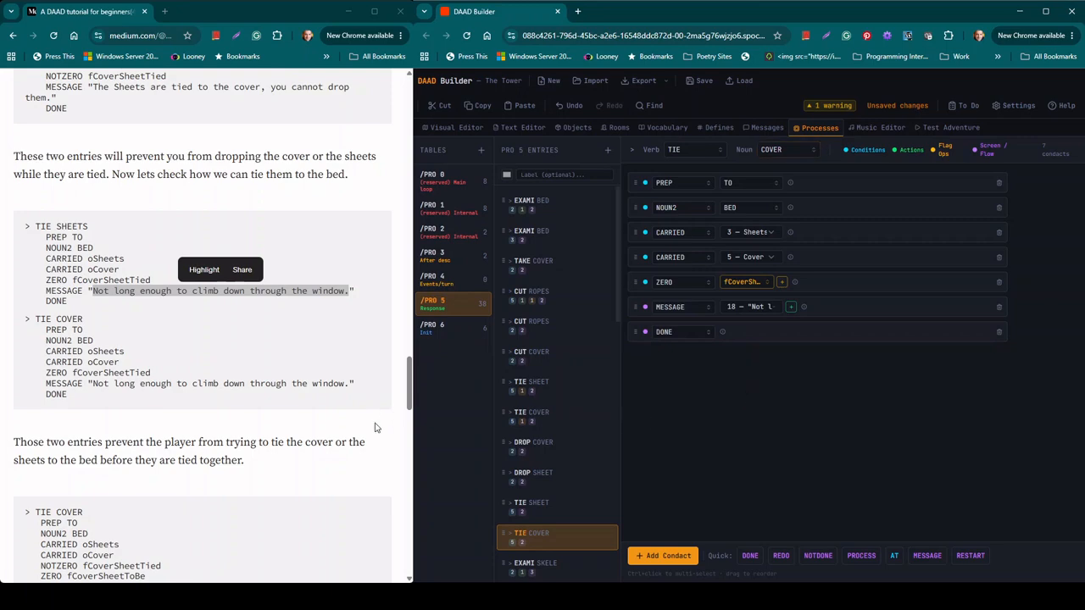
# Duplicate the new TIE COVER entry and change the copy's ZERO condition to NOTZERO.
pyautogui.click(322, 443)
pyautogui.scroll(-3, 322, 445)
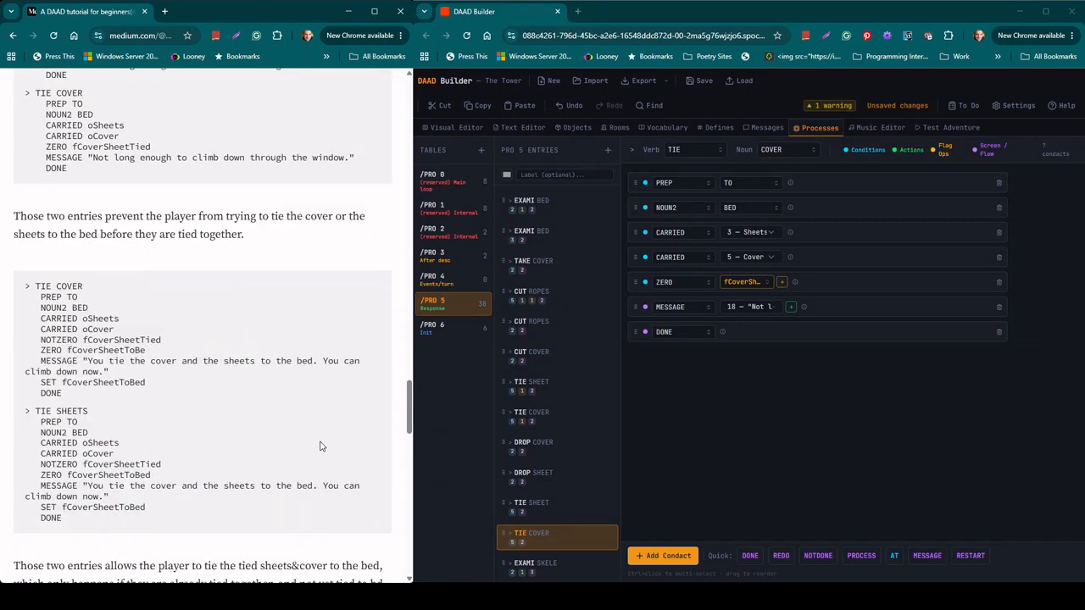
pyautogui.scroll(-1, 322, 447)
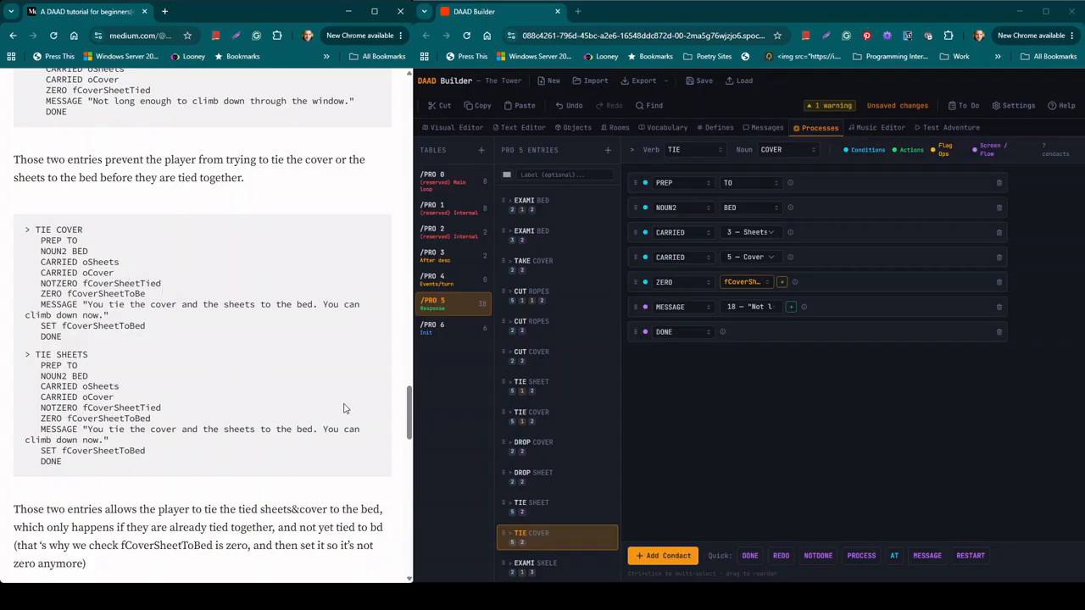
pyautogui.scroll(-3, 565, 483)
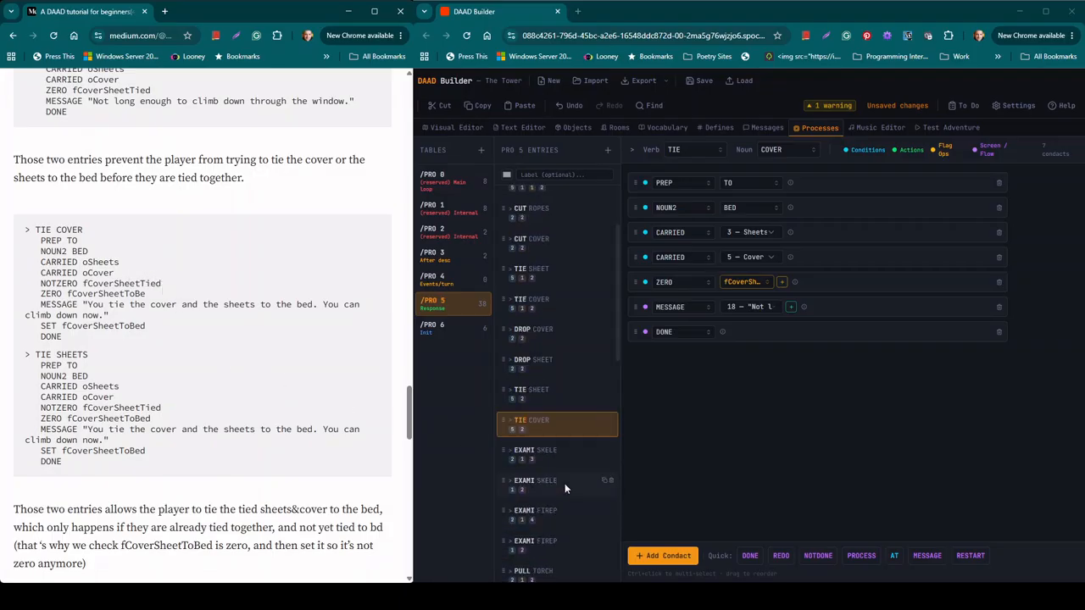
pyautogui.click(605, 420)
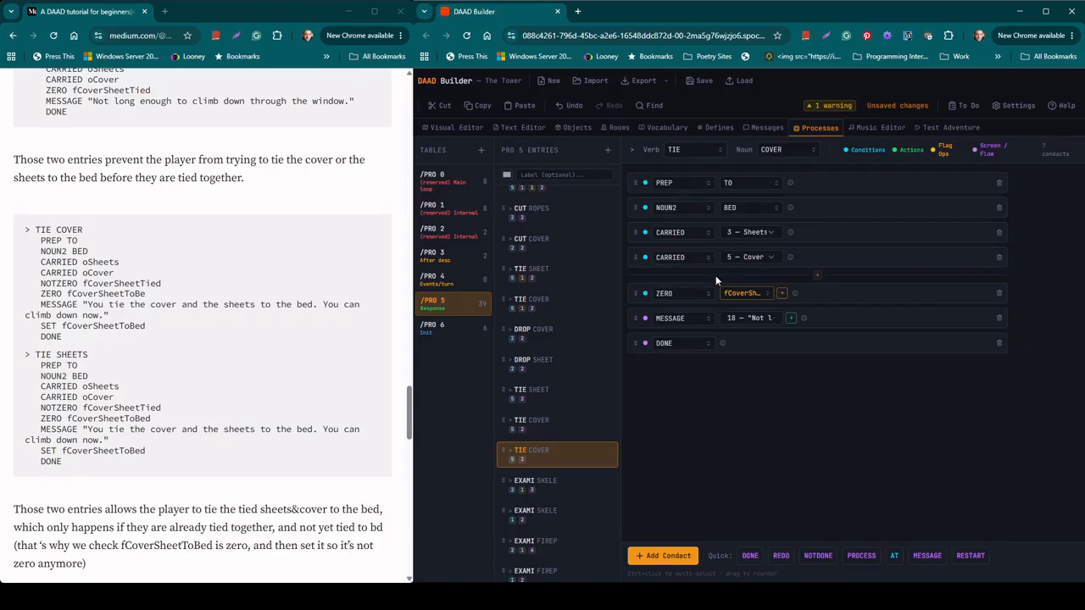
pyautogui.click(682, 283)
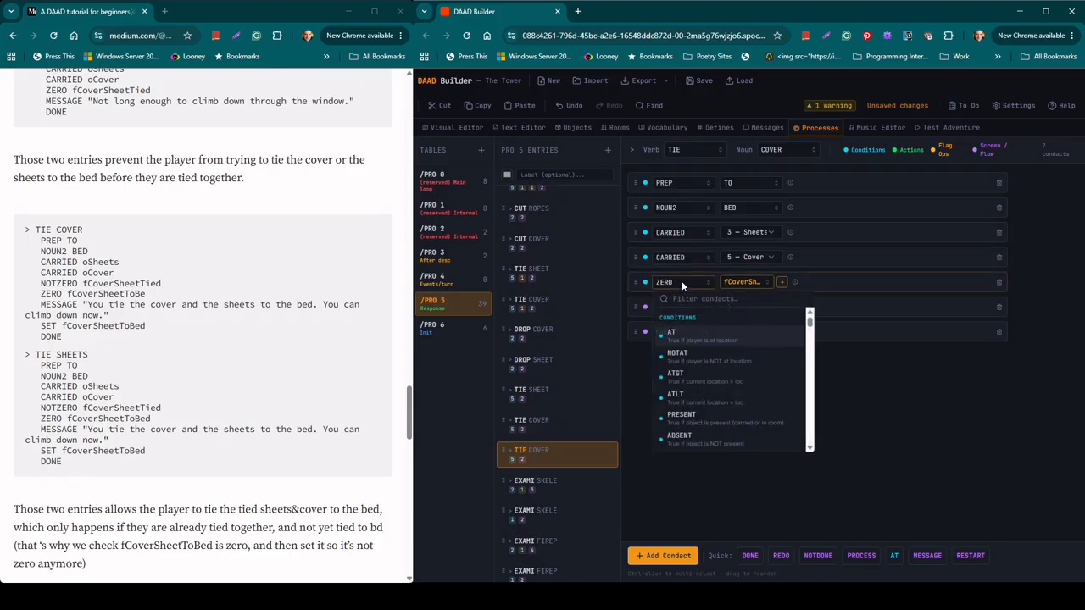
pyautogui.write('not')
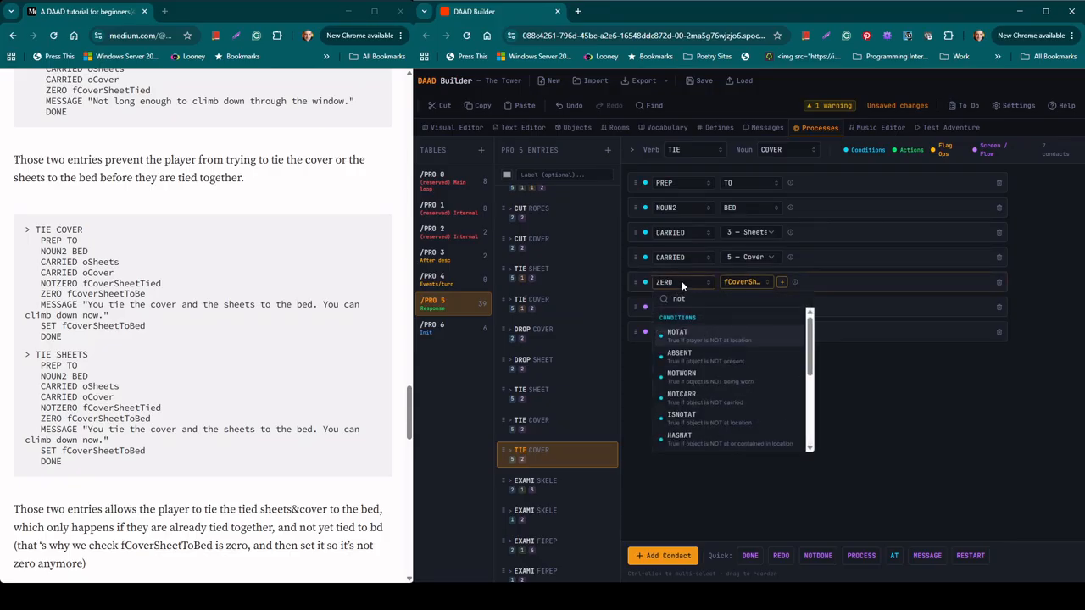
pyautogui.write('zer')
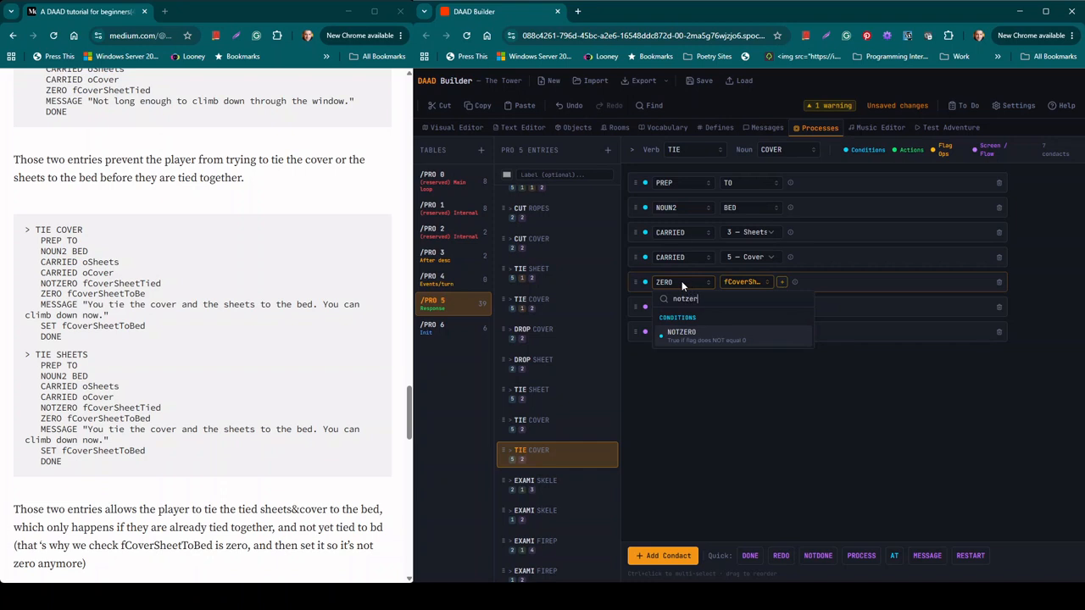
pyautogui.click(691, 332)
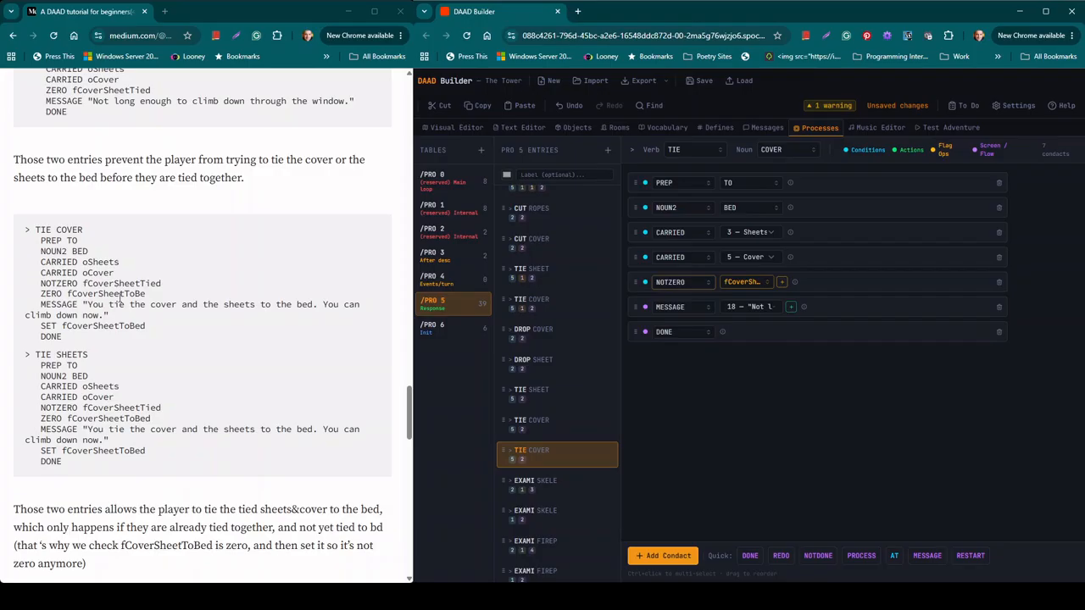
# Insert a ZERO condition below NOTZERO in the copied TIE COVER entry, checking a new flag named fCoverSheetToBe.
pyautogui.moveTo(151, 294); pyautogui.dragTo(67, 294)
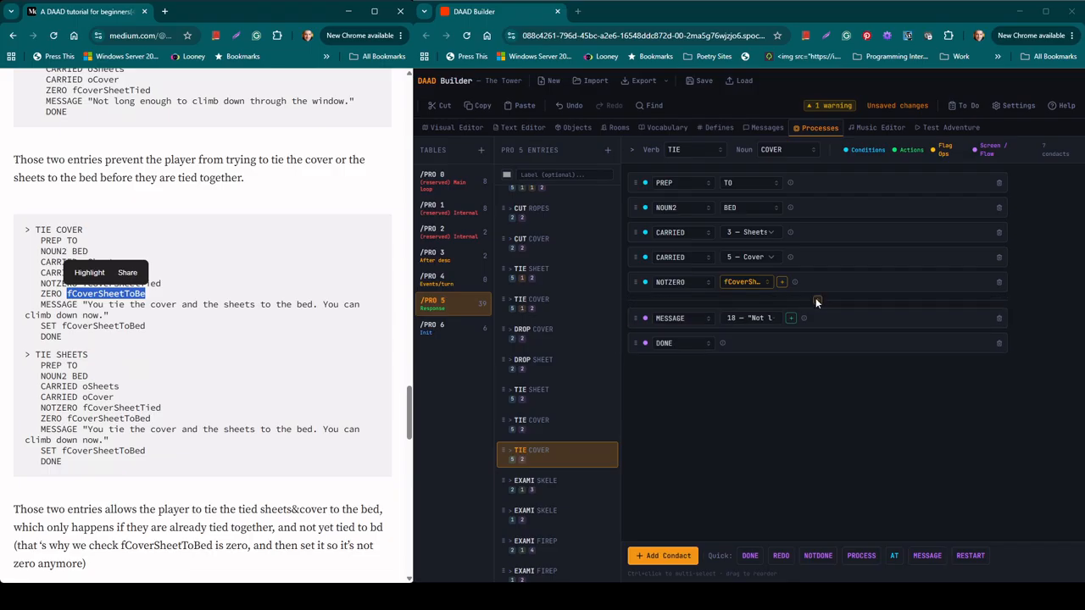
pyautogui.click(818, 300)
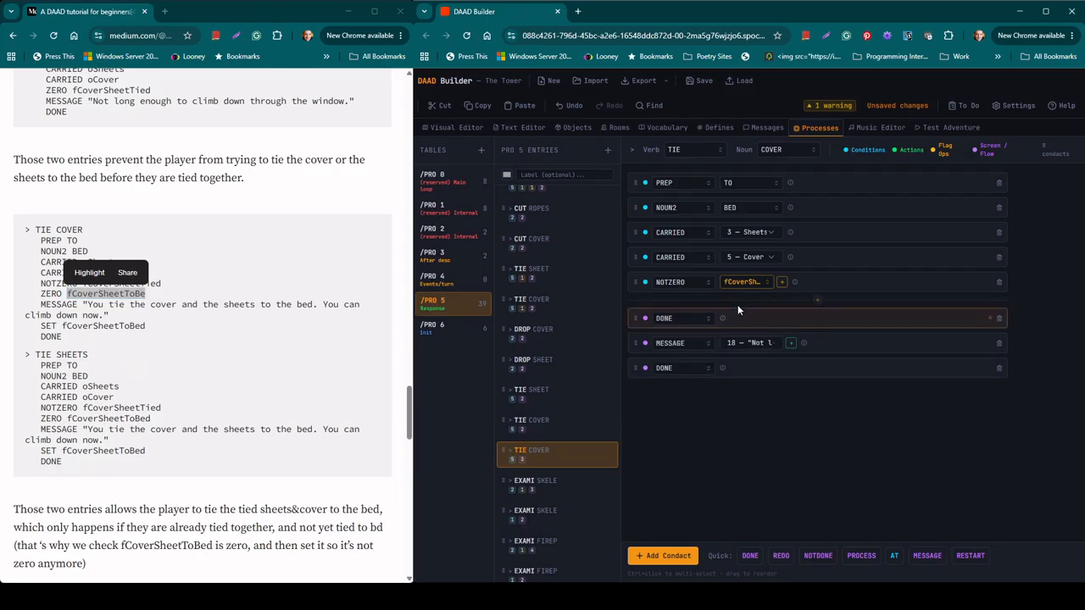
pyautogui.click(685, 308)
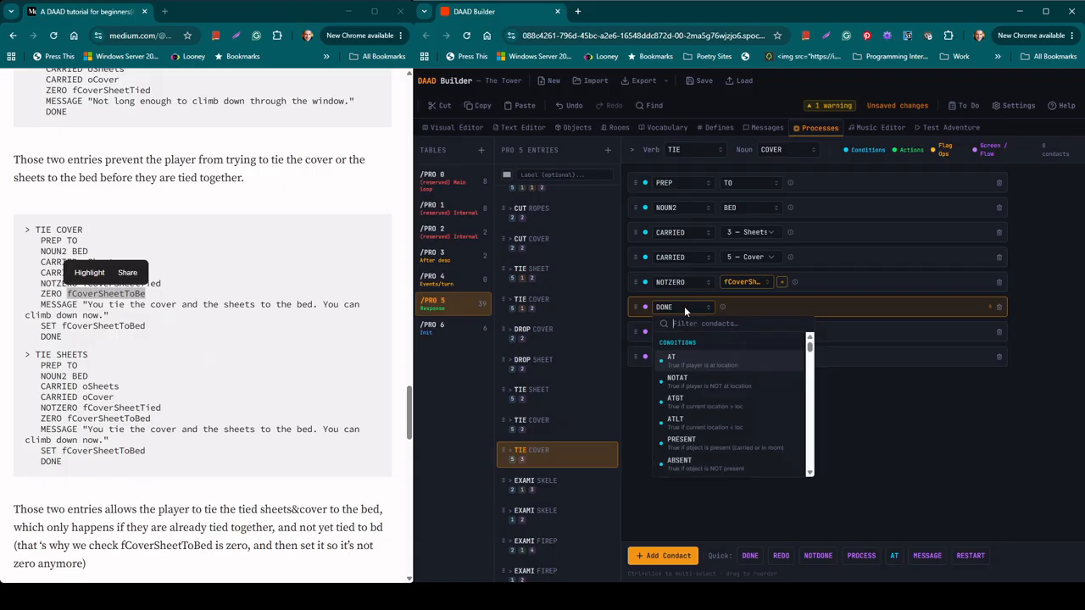
pyautogui.write('zr')
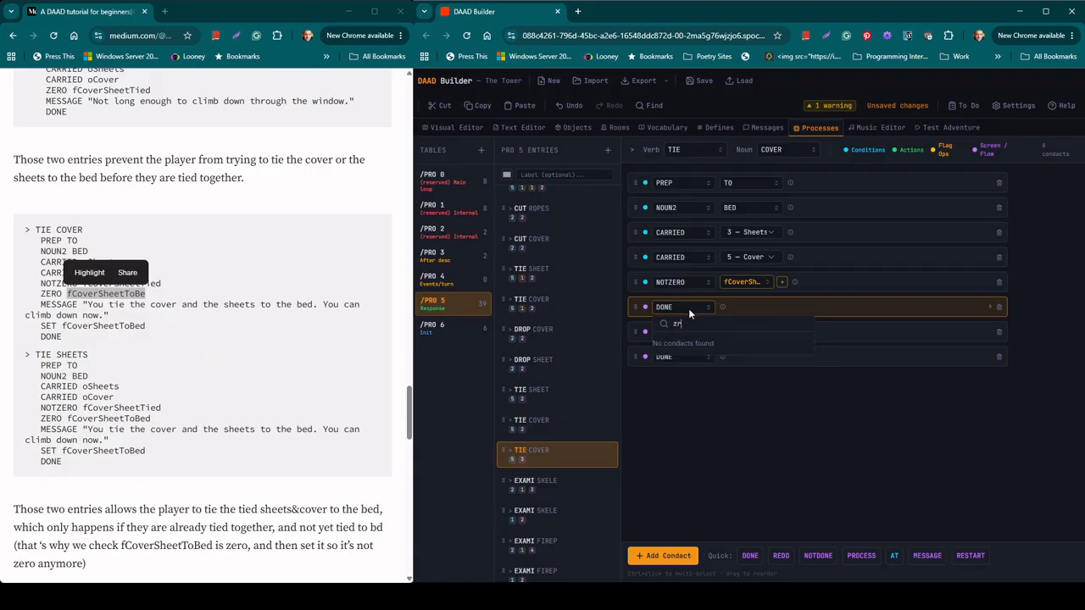
pyautogui.press('BackSpace')
pyautogui.write('ero')
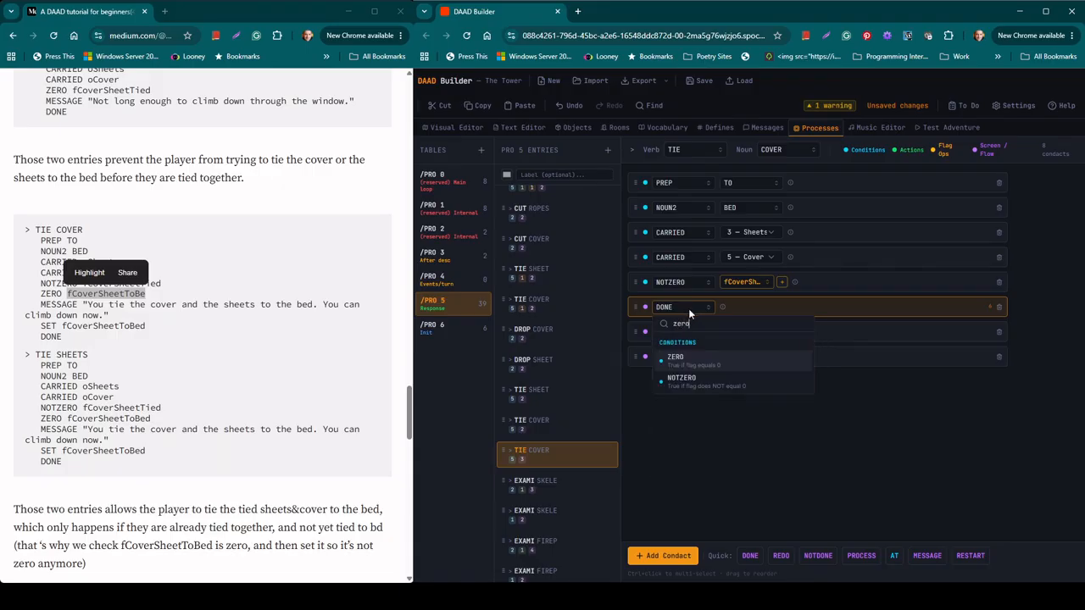
pyautogui.click(711, 360)
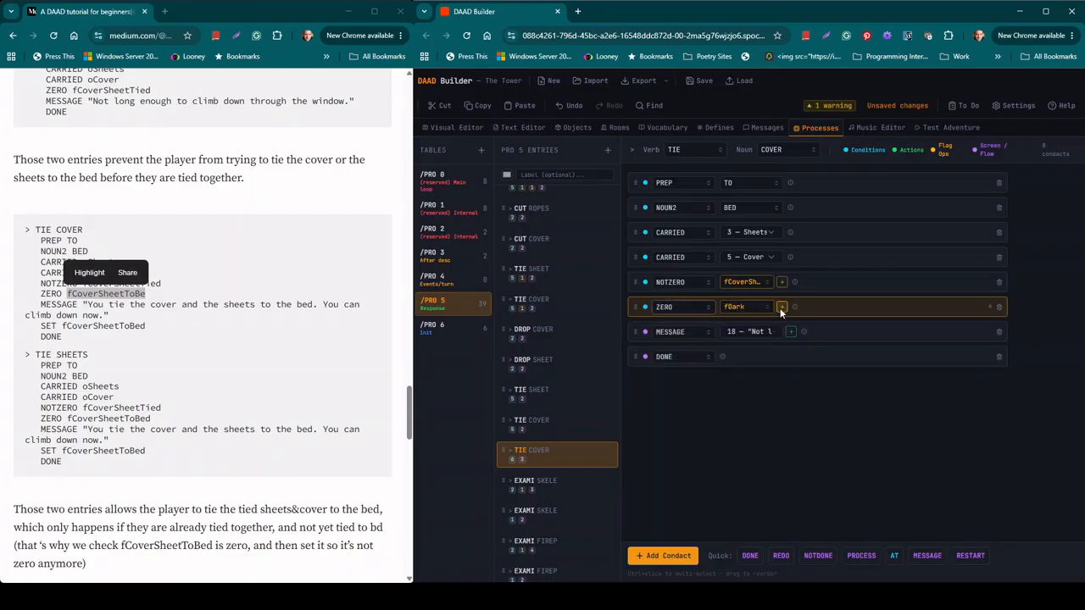
pyautogui.click(781, 307)
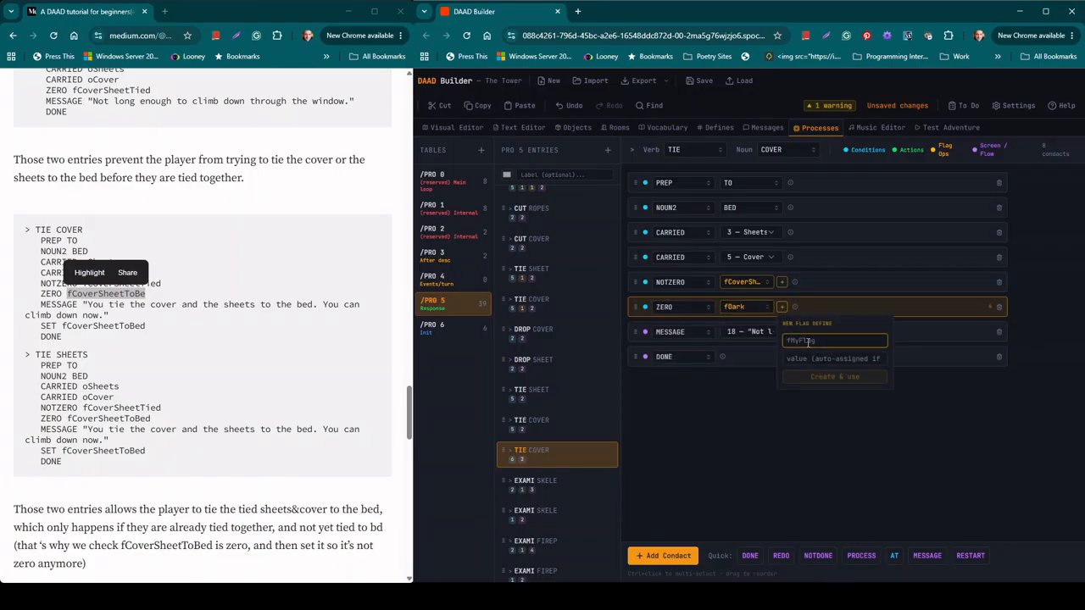
pyautogui.write('fCoverSheetToBed')
pyautogui.click(819, 375)
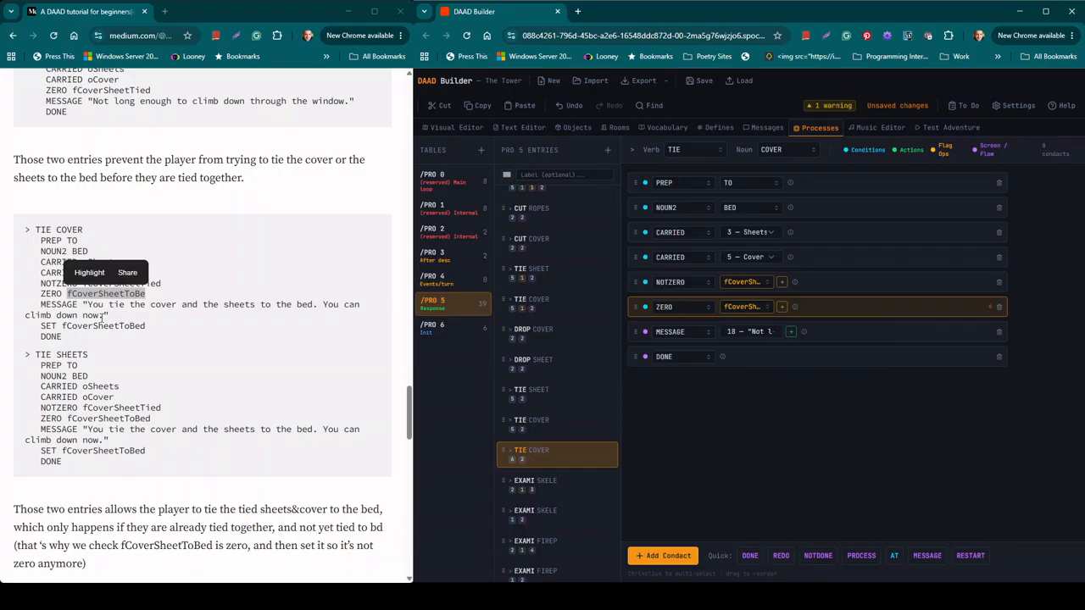
# Replace the entry's message with a new one reading "You tie the cover and the sheets to the bed. You can climb down now.".
pyautogui.moveTo(104, 316); pyautogui.dragTo(88, 305)
pyautogui.hotkey('ctrl', 'c')
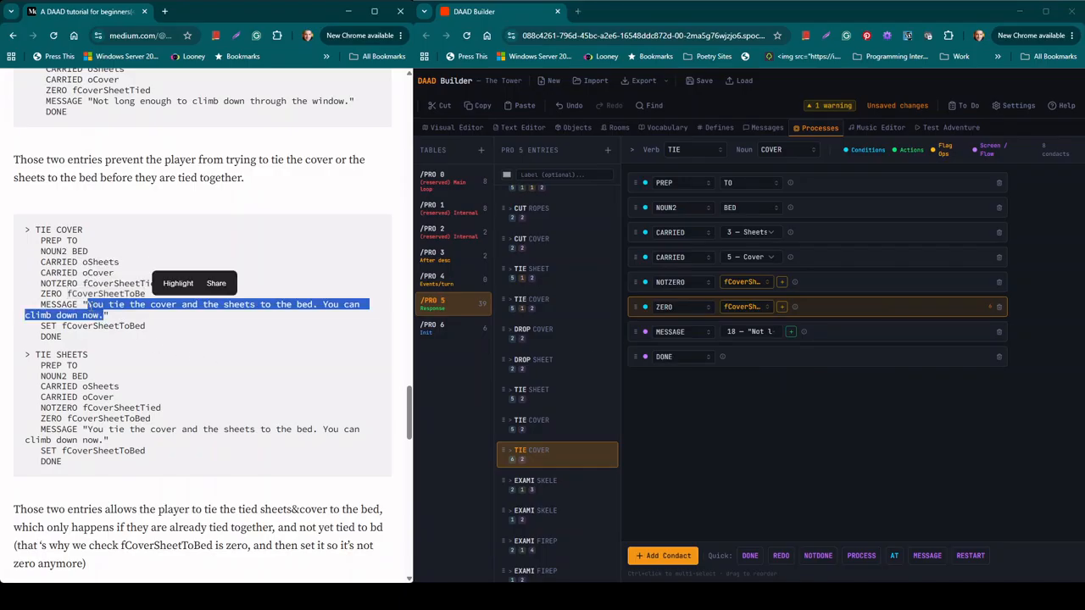
pyautogui.click(791, 332)
pyautogui.hotkey('ctrl', 'v')
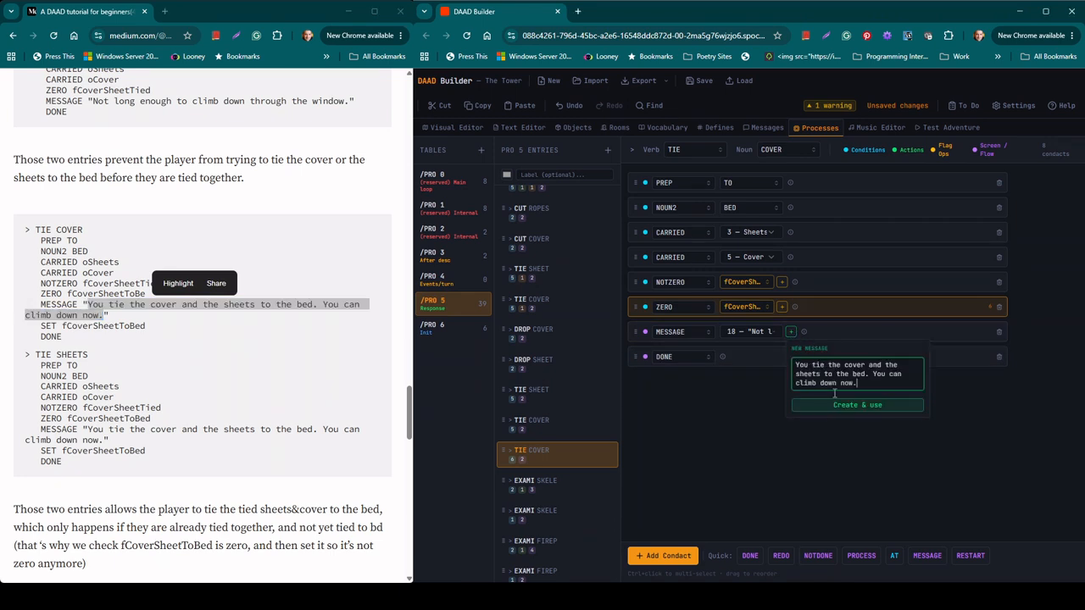
pyautogui.click(835, 404)
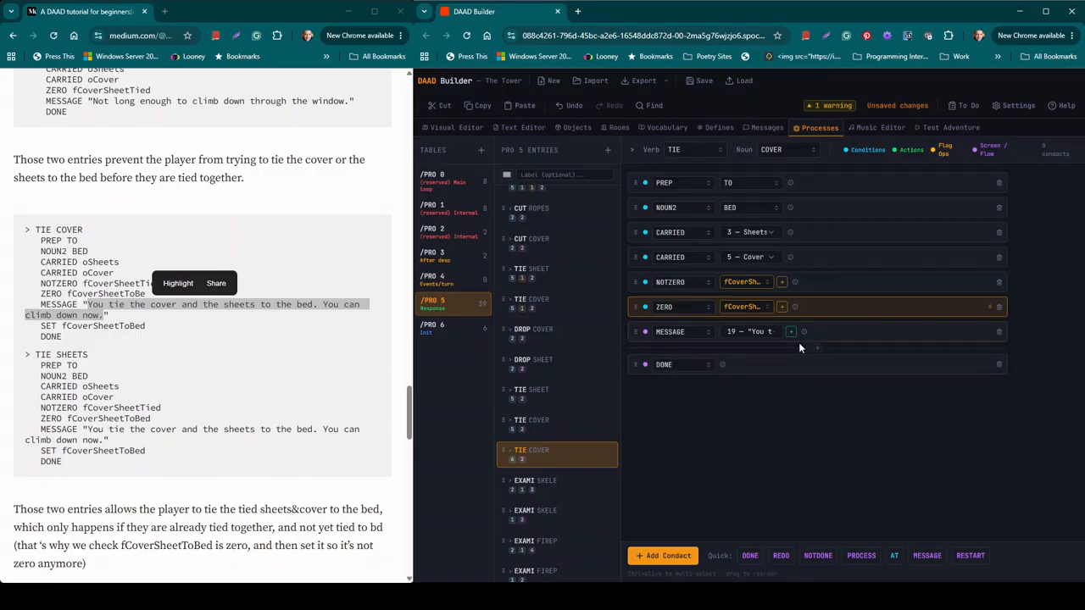
# Insert a SET action for the flag fCoverSheetToBe between the MESSAGE and DONE lines.
pyautogui.click(814, 347)
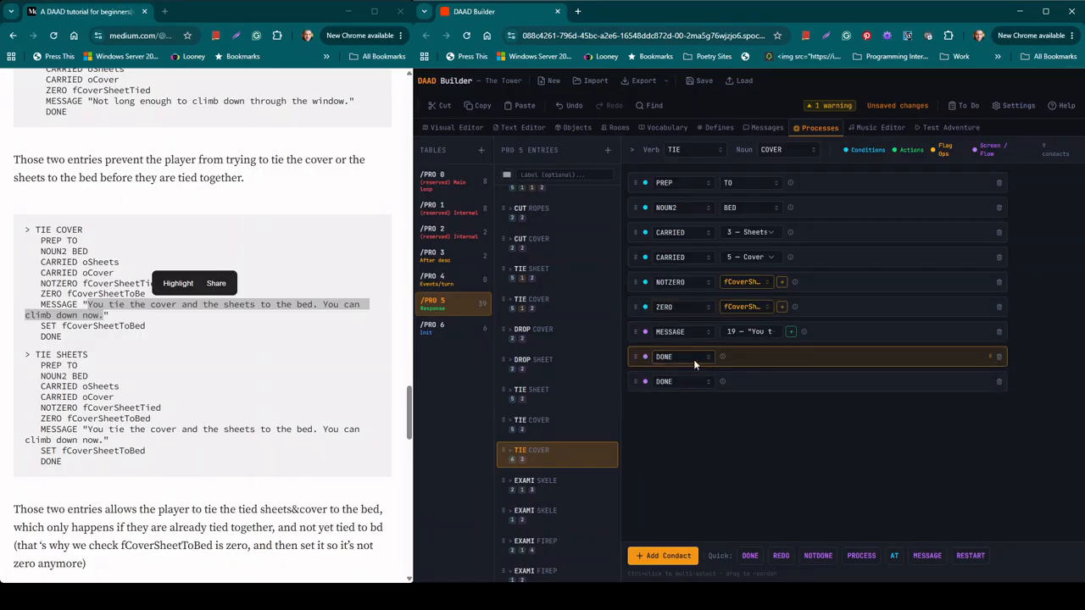
pyautogui.click(694, 360)
pyautogui.write('set')
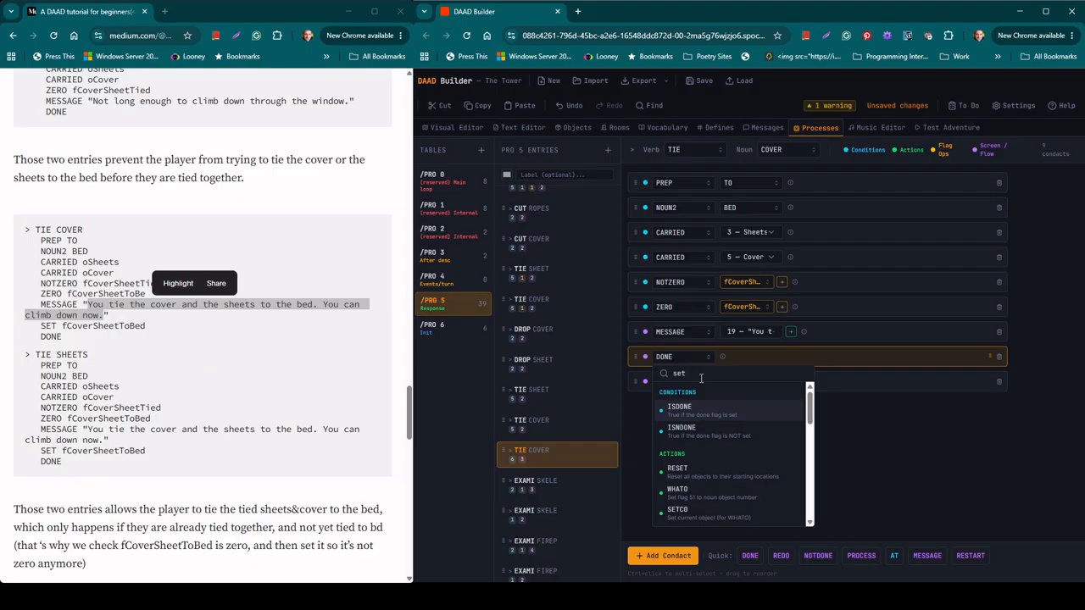
pyautogui.scroll(-2, 695, 424)
pyautogui.click(692, 441)
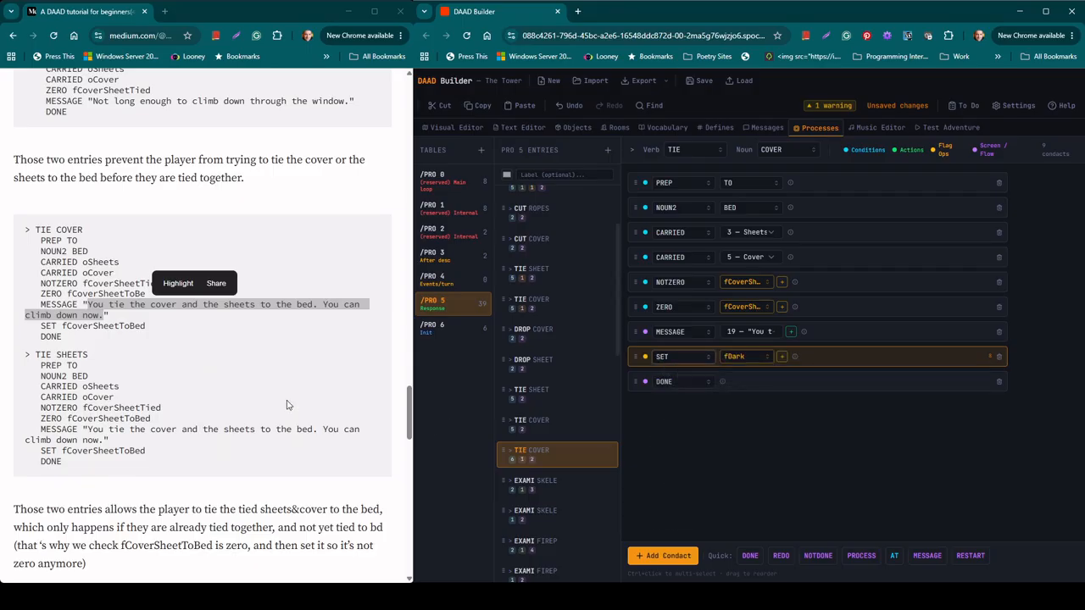
pyautogui.click(745, 356)
pyautogui.write('0')
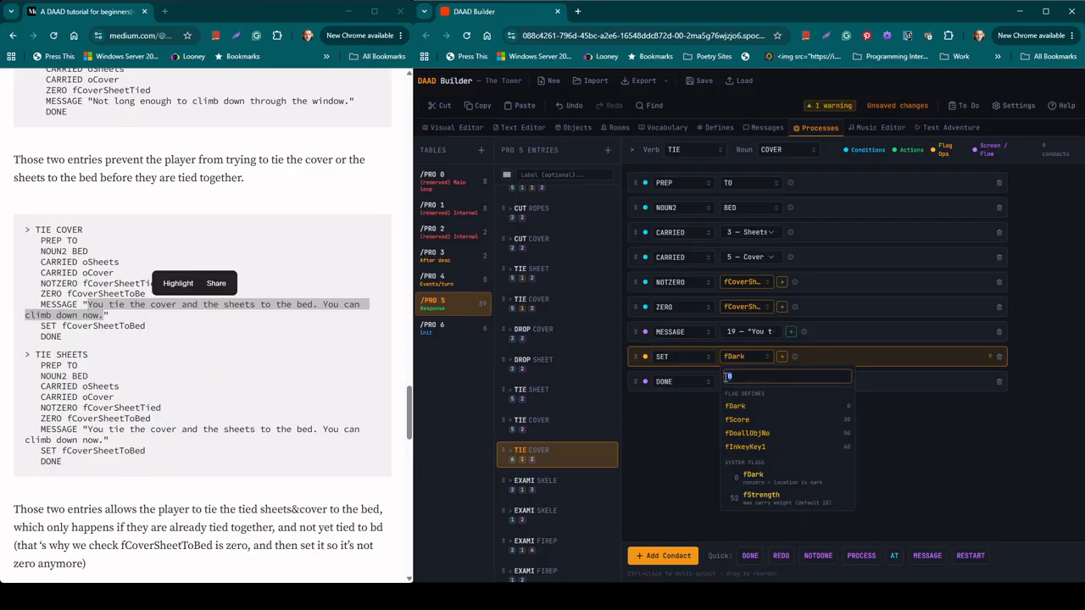
pyautogui.write('fc')
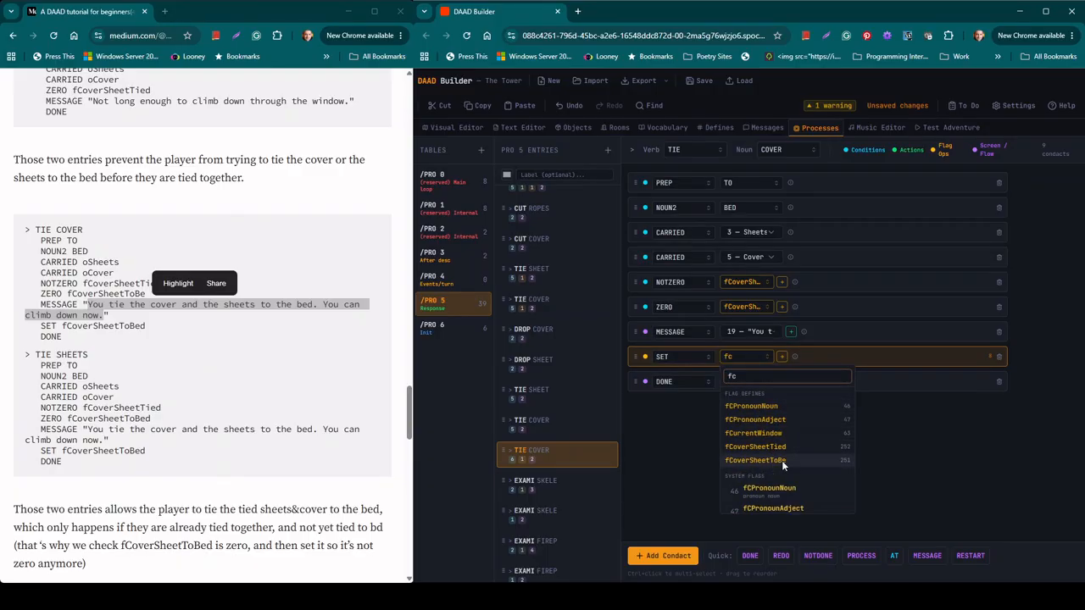
pyautogui.click(782, 461)
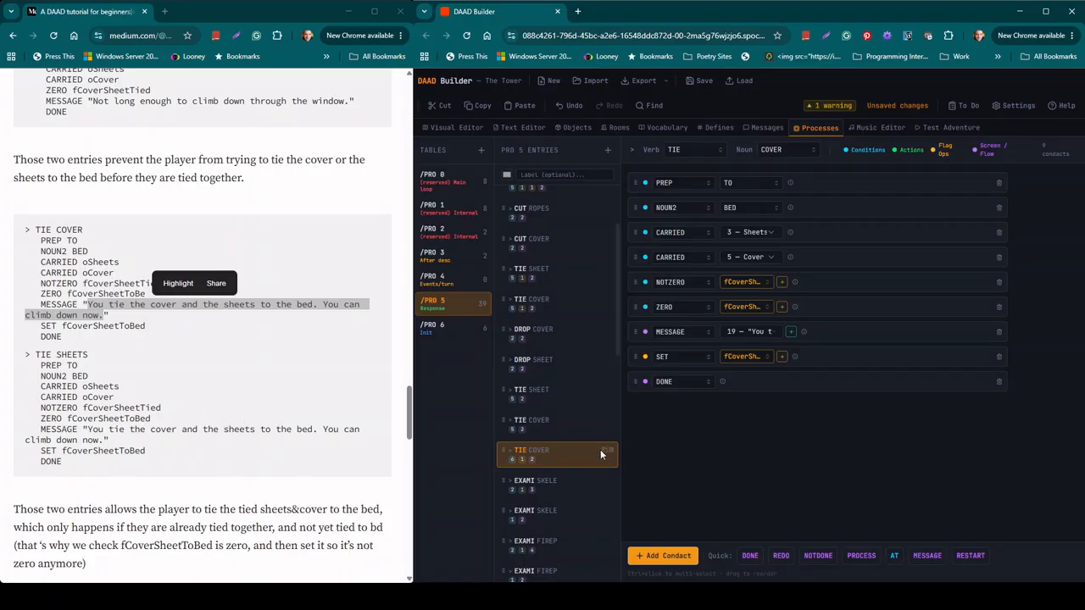
# Change the noun of the selected TIE COVER response entry to SHEET.
pyautogui.click(795, 151)
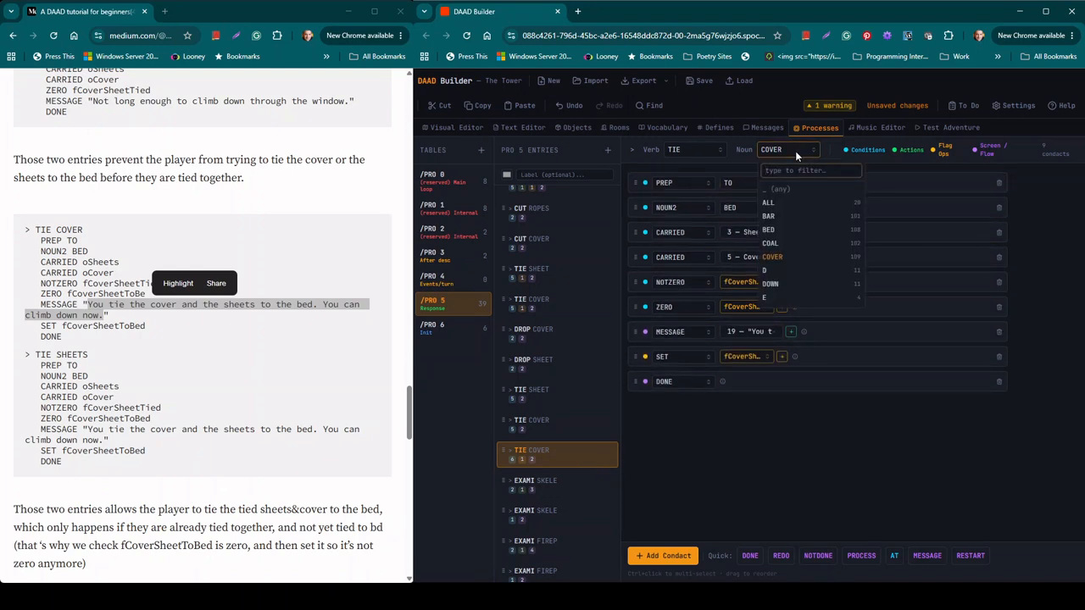
pyautogui.write('she')
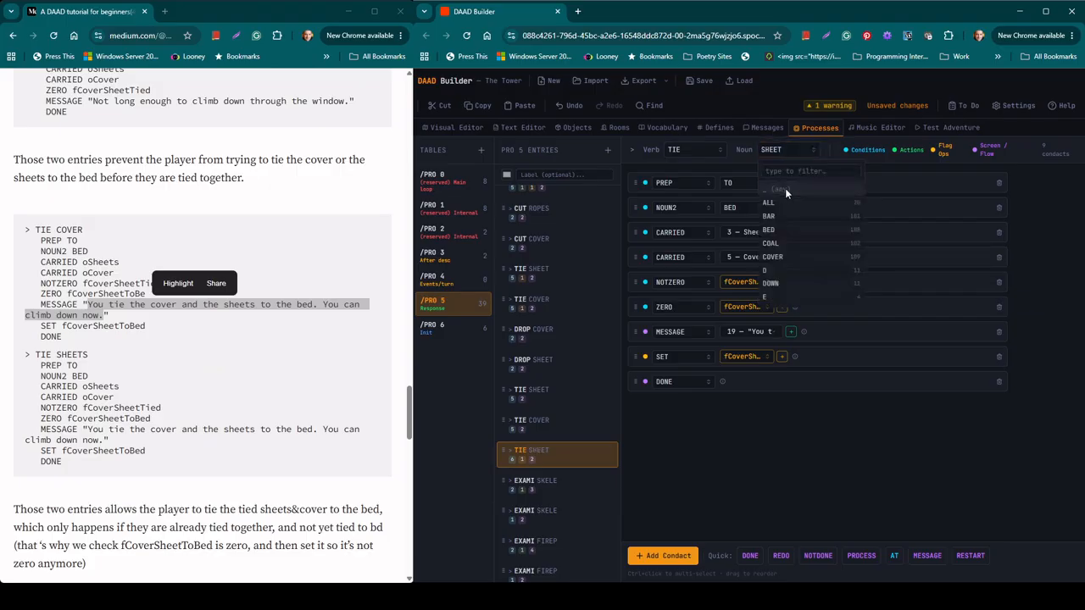
pyautogui.click(785, 188)
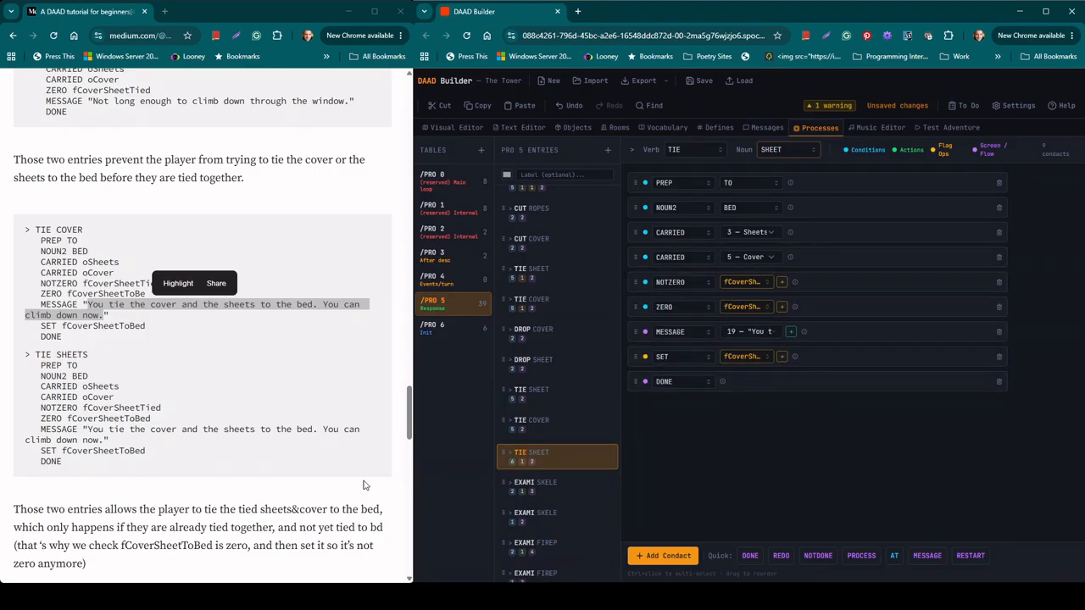
# Insert a new response entry below the last TIE SHEET entry with the verb CLIMB, adding that word to the vocabulary.
pyautogui.click(307, 514)
pyautogui.scroll(-2, 309, 515)
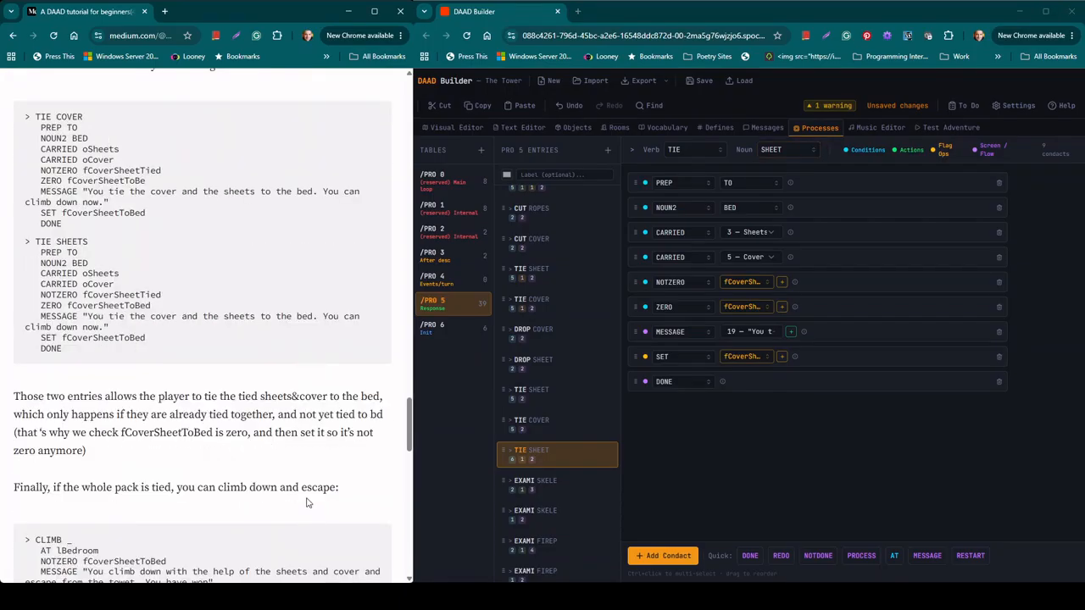
pyautogui.scroll(-3, 308, 504)
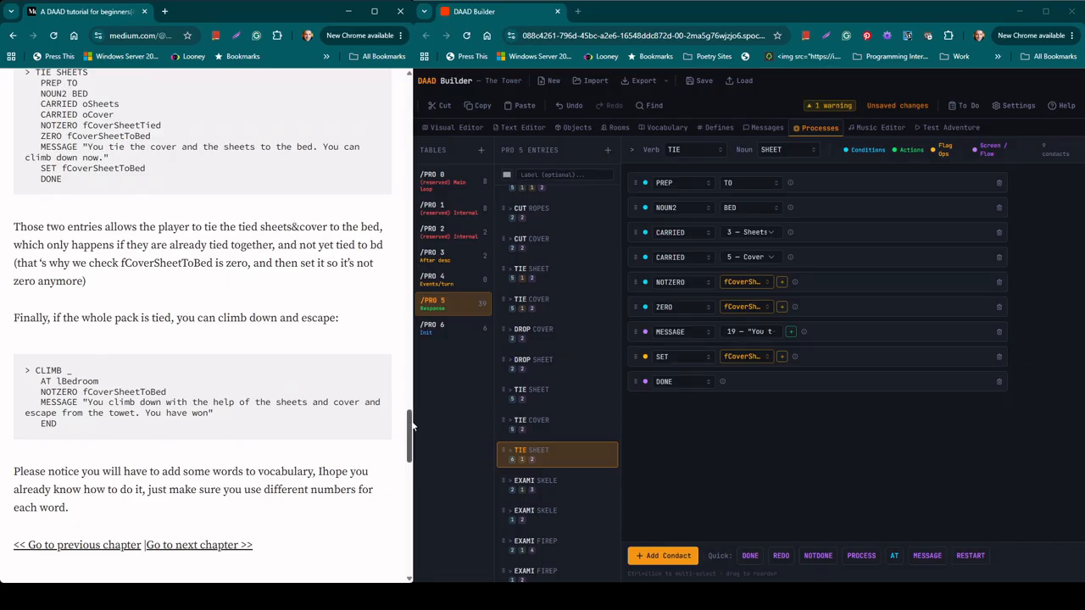
pyautogui.moveTo(557, 475)
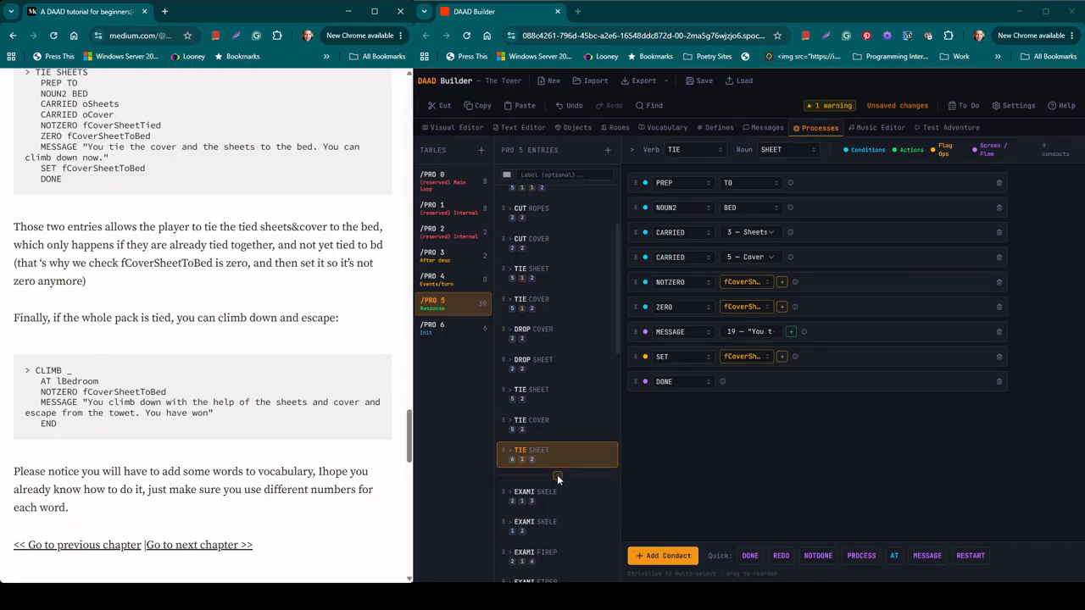
pyautogui.click(557, 475)
pyautogui.click(693, 150)
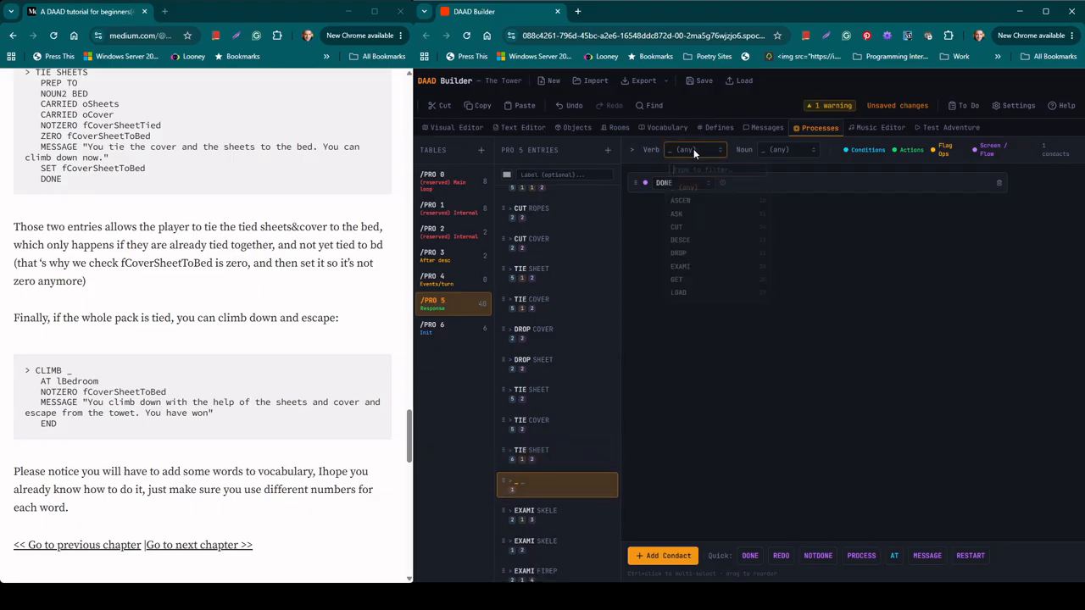
pyautogui.write('climb')
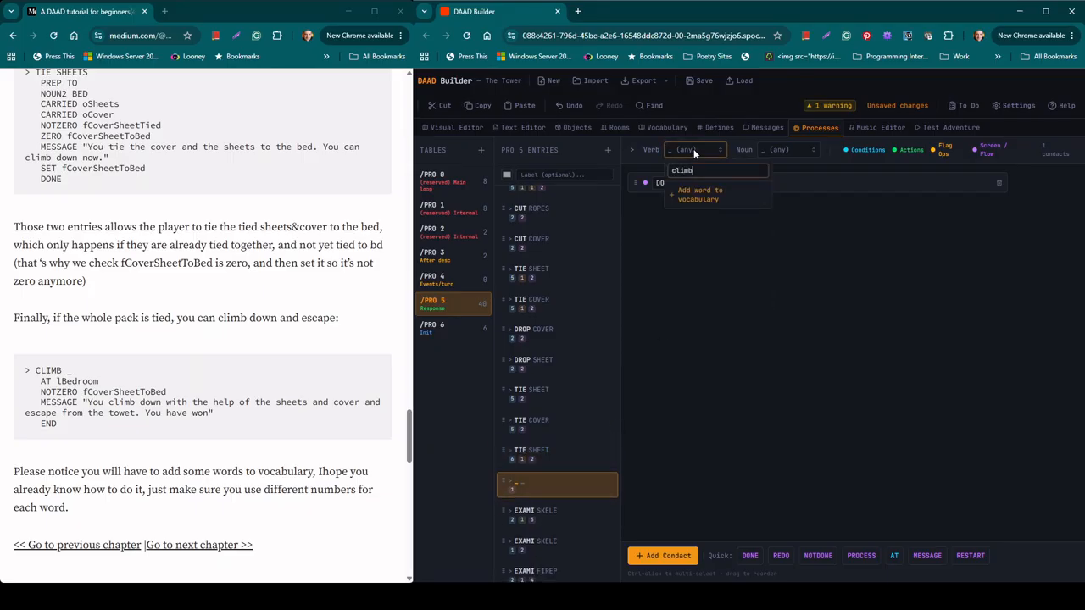
pyautogui.click(701, 194)
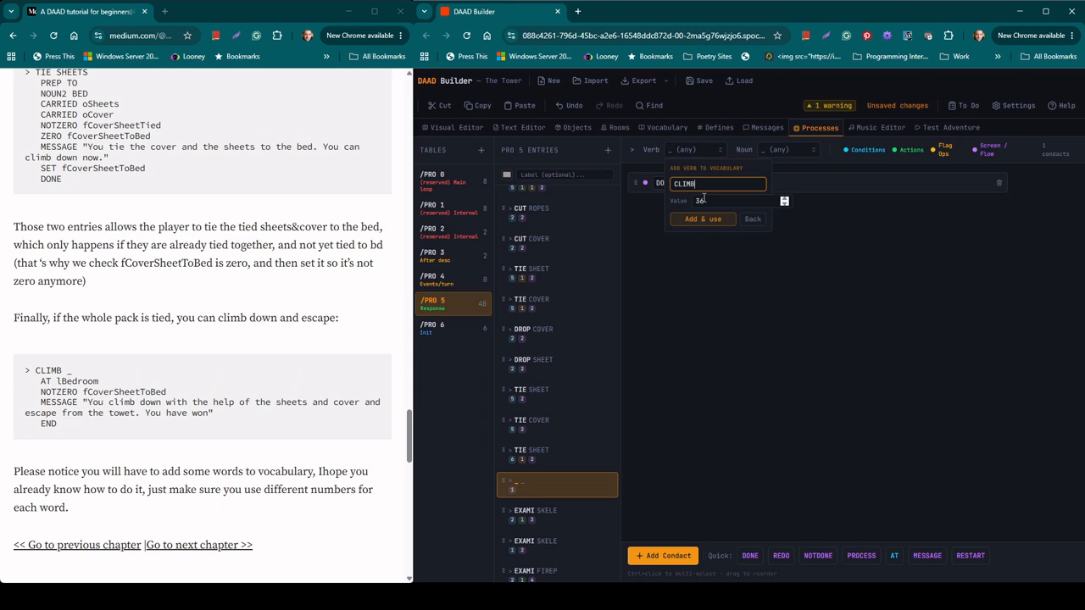
pyautogui.click(703, 218)
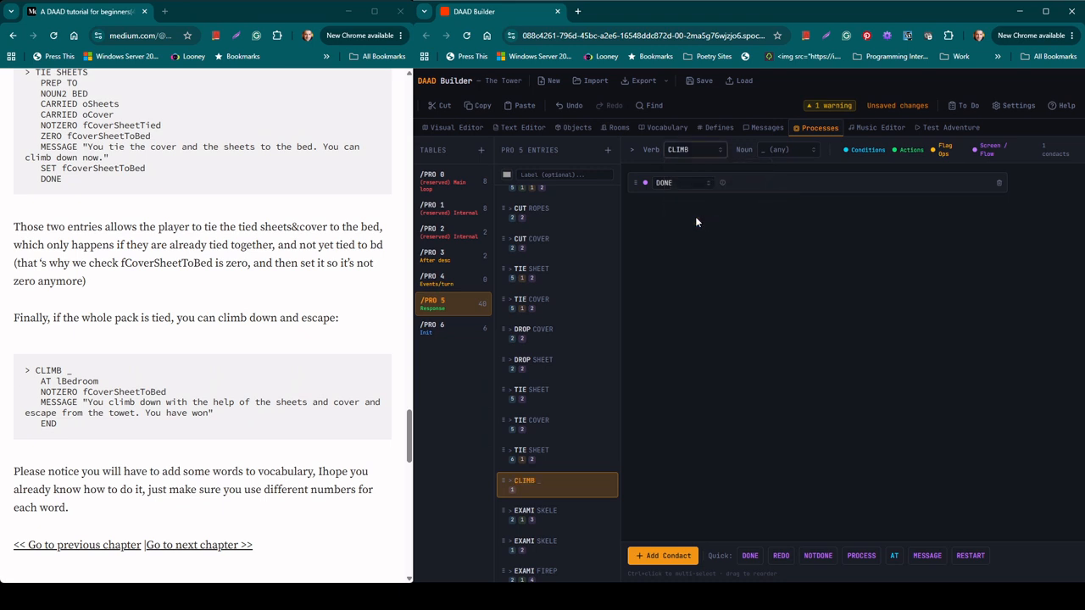
# Replace the CLIMB entry's DONE line with an AT condition for the location 6 – Bedroom.
pyautogui.click(689, 182)
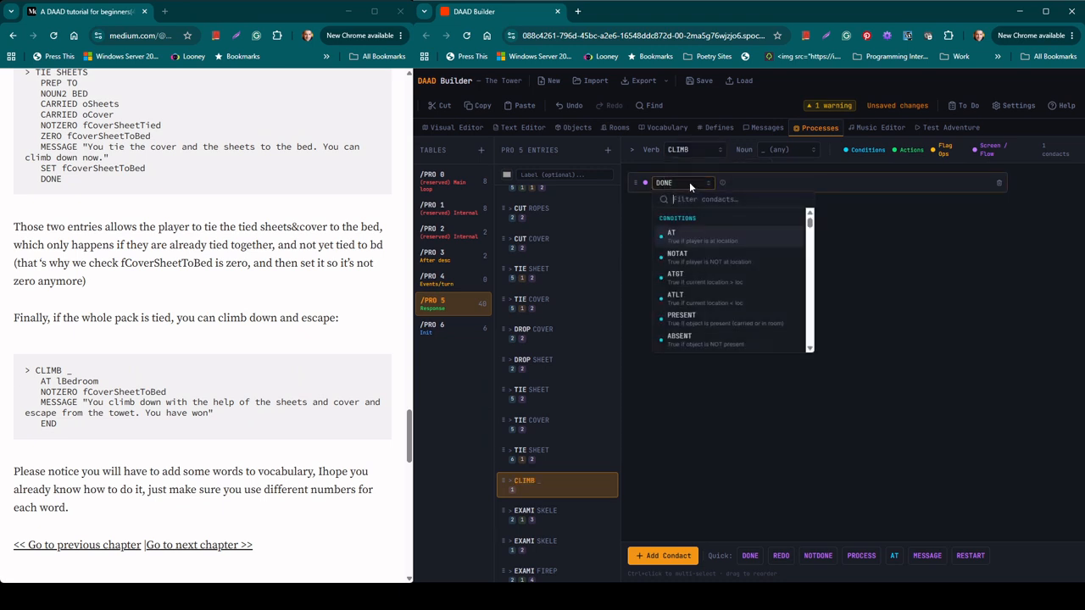
pyautogui.click(749, 239)
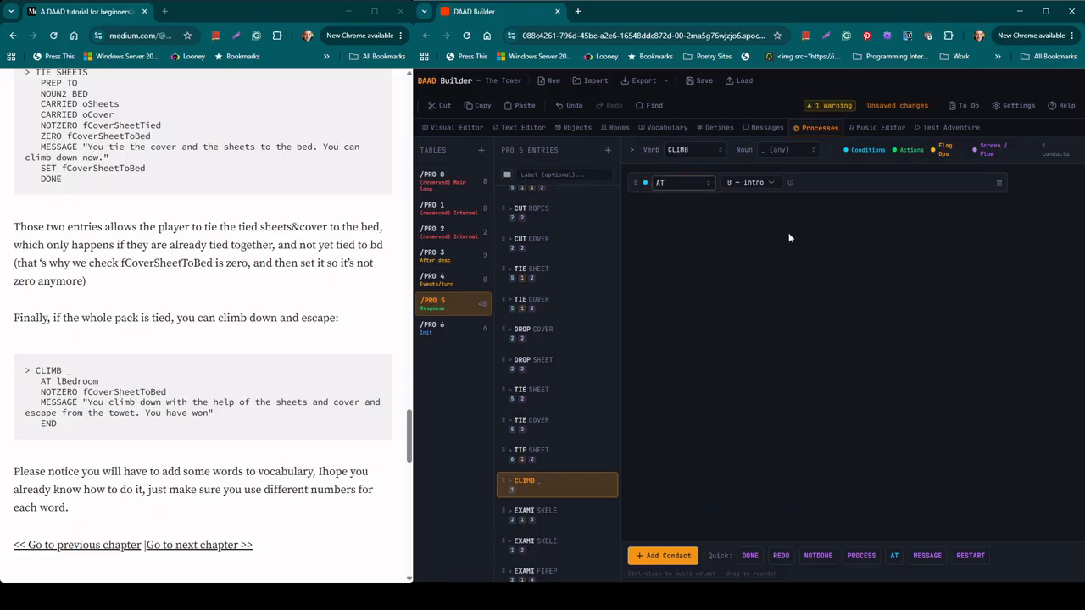
pyautogui.click(751, 183)
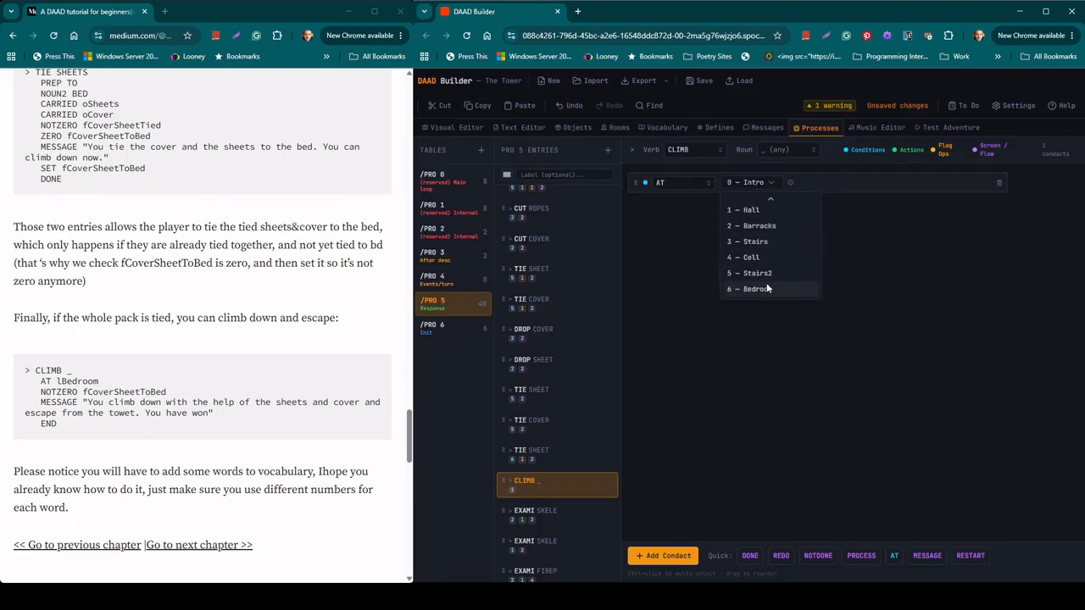
pyautogui.click(767, 291)
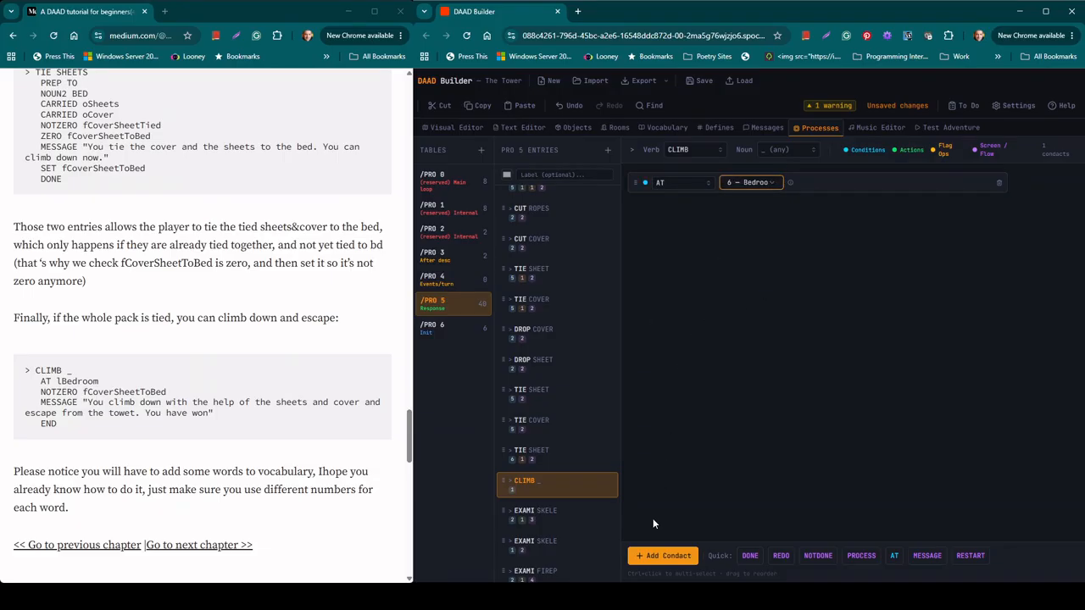
# Add a NOTZERO condition on the flag fCoverSheetToBe below the AT line.
pyautogui.click(661, 555)
pyautogui.click(685, 209)
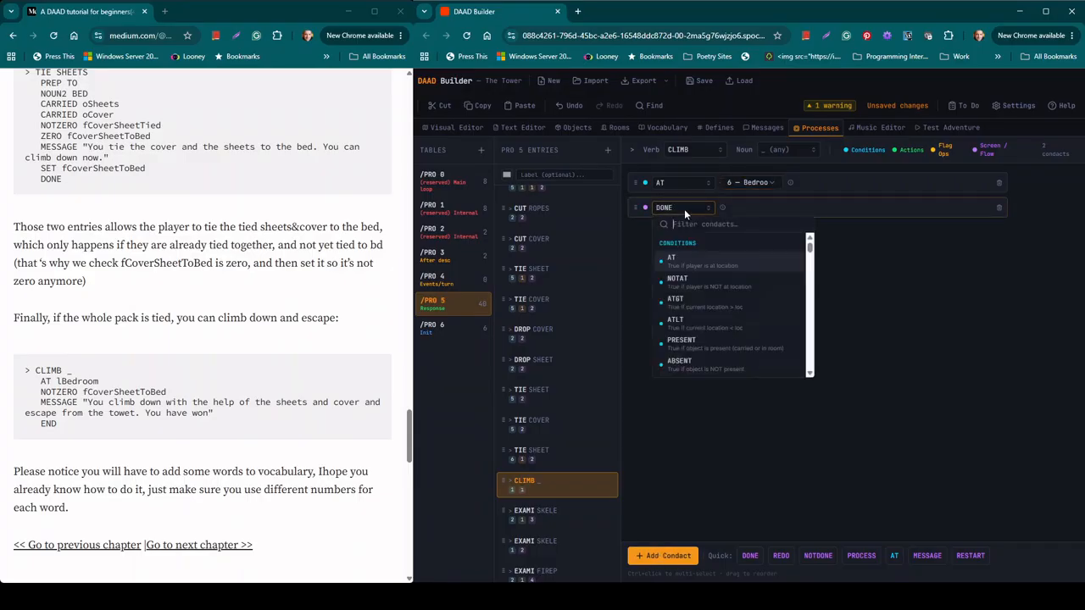
pyautogui.write('notzero')
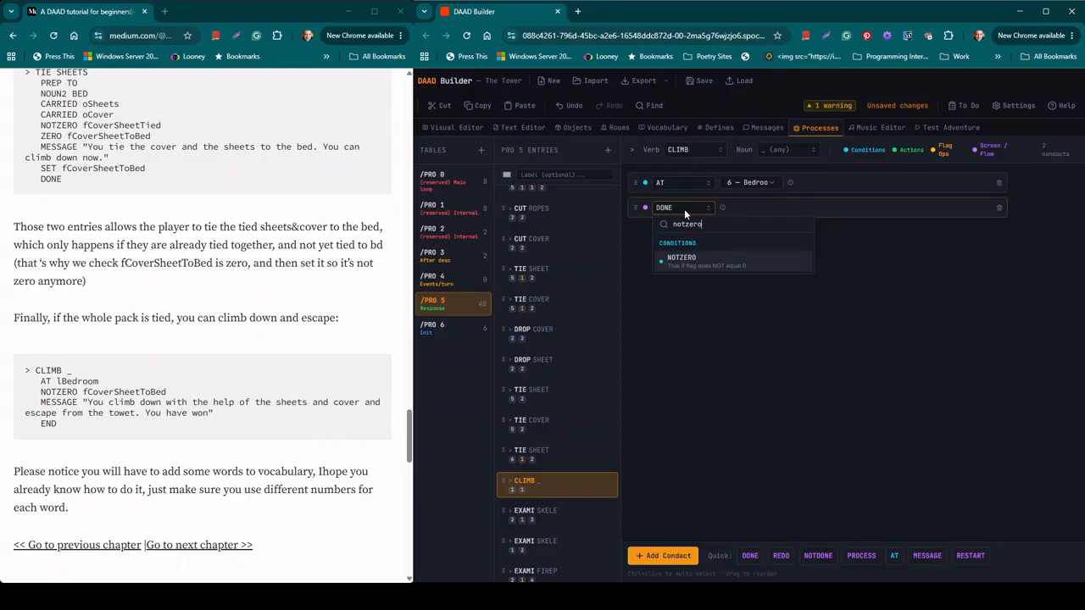
pyautogui.click(705, 263)
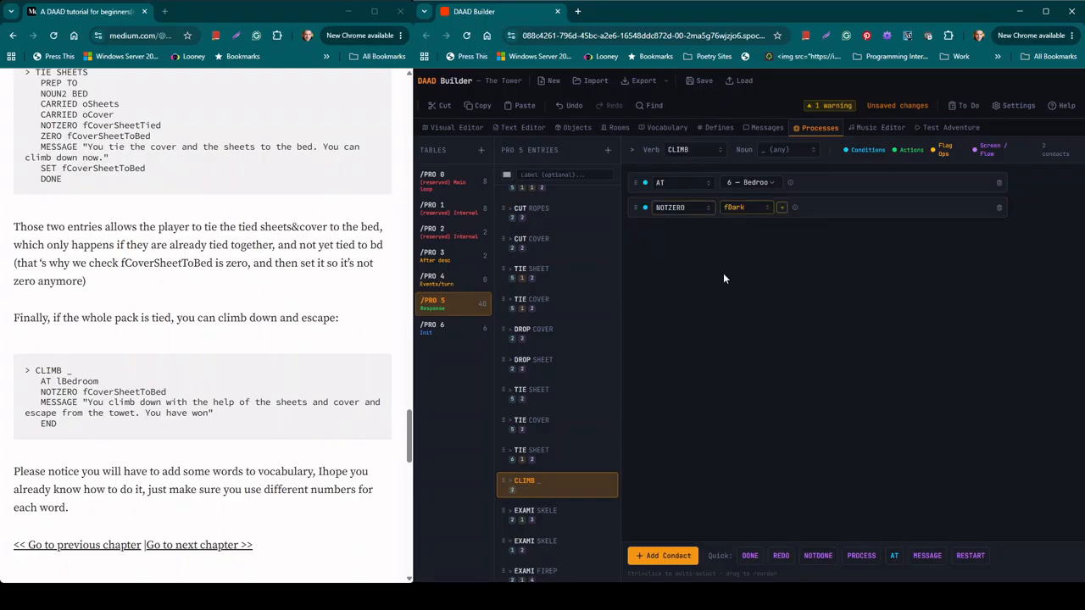
pyautogui.click(746, 206)
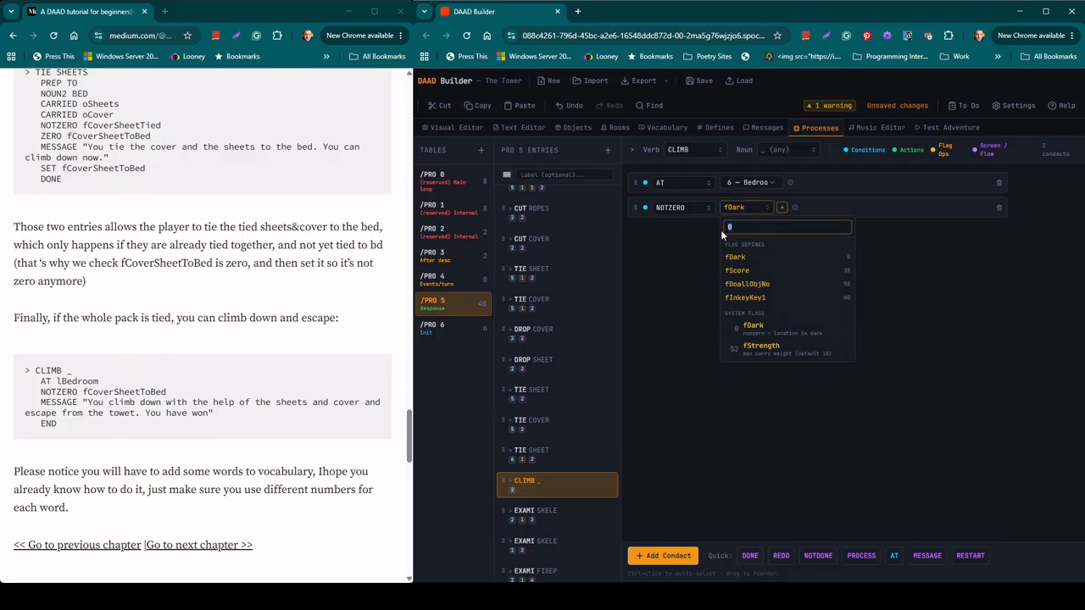
pyautogui.write('fc')
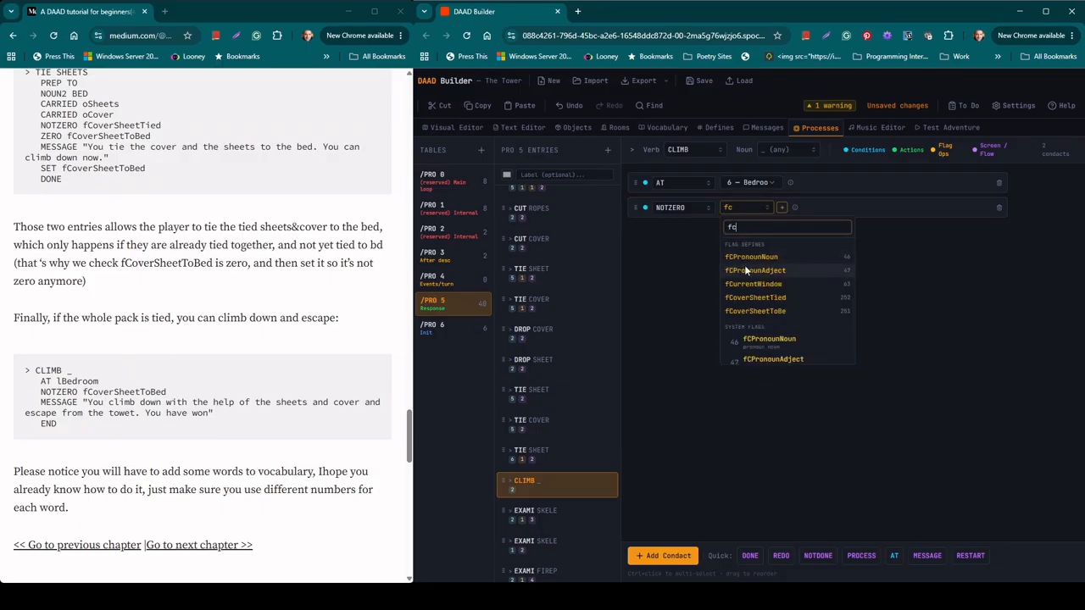
pyautogui.click(755, 306)
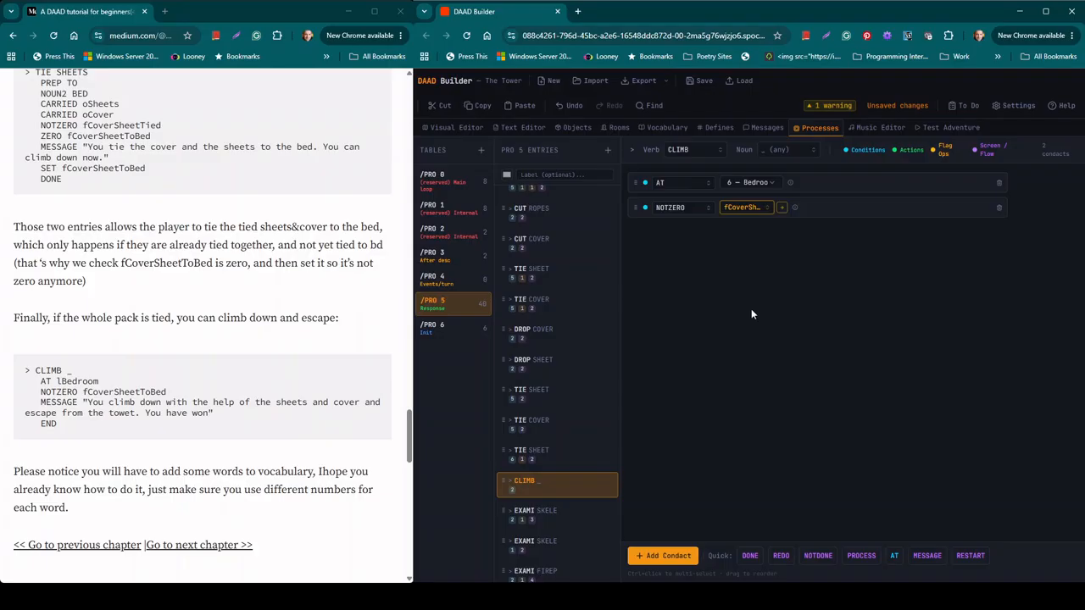
# Add a MESSAGE line with the new text "You climb down with the help of the sheets and cover and escape from the towet. You have won".
pyautogui.click(932, 555)
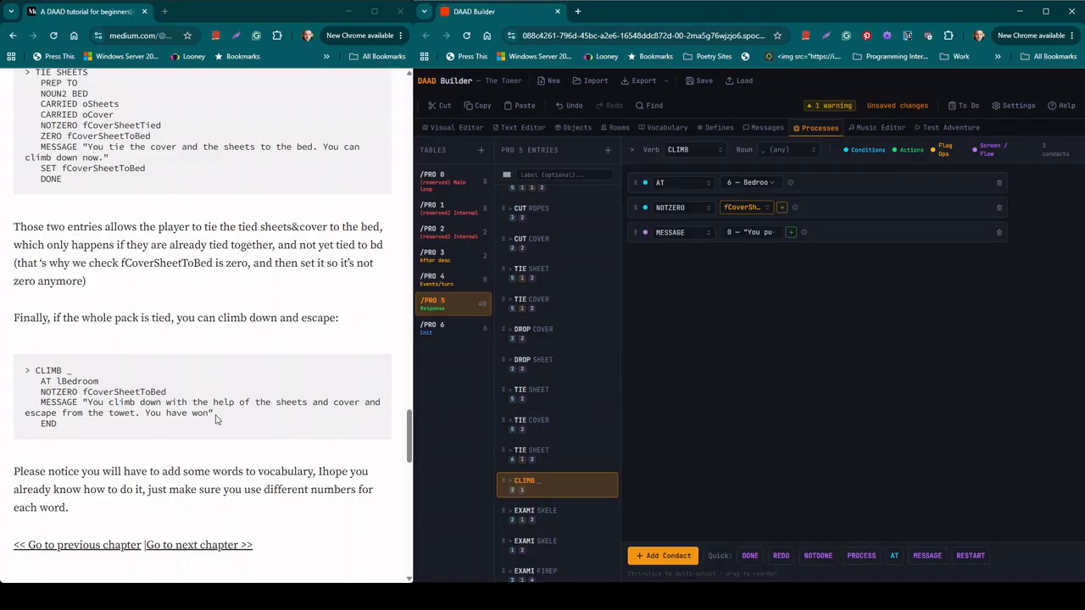
pyautogui.moveTo(208, 414); pyautogui.dragTo(87, 402)
pyautogui.hotkey('ctrl', 'c')
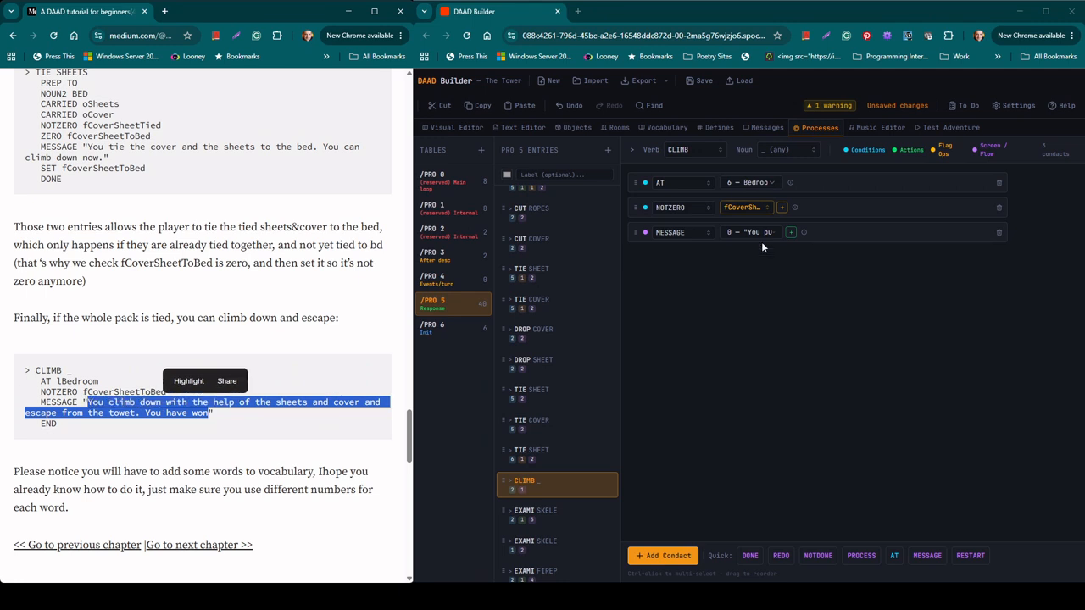
pyautogui.click(791, 232)
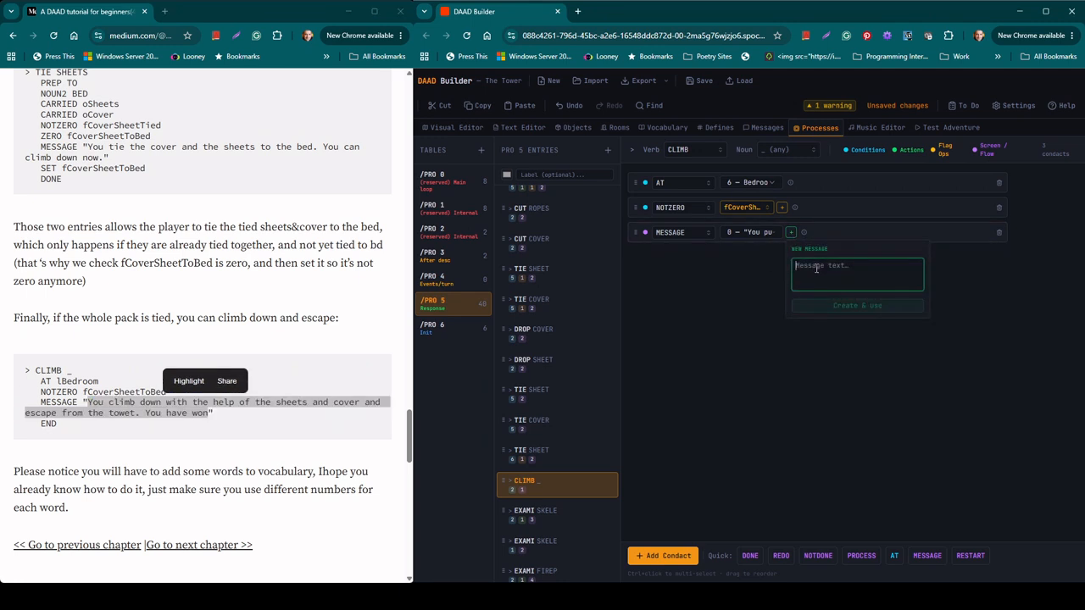
pyautogui.hotkey('ctrl', 'v')
pyautogui.click(840, 303)
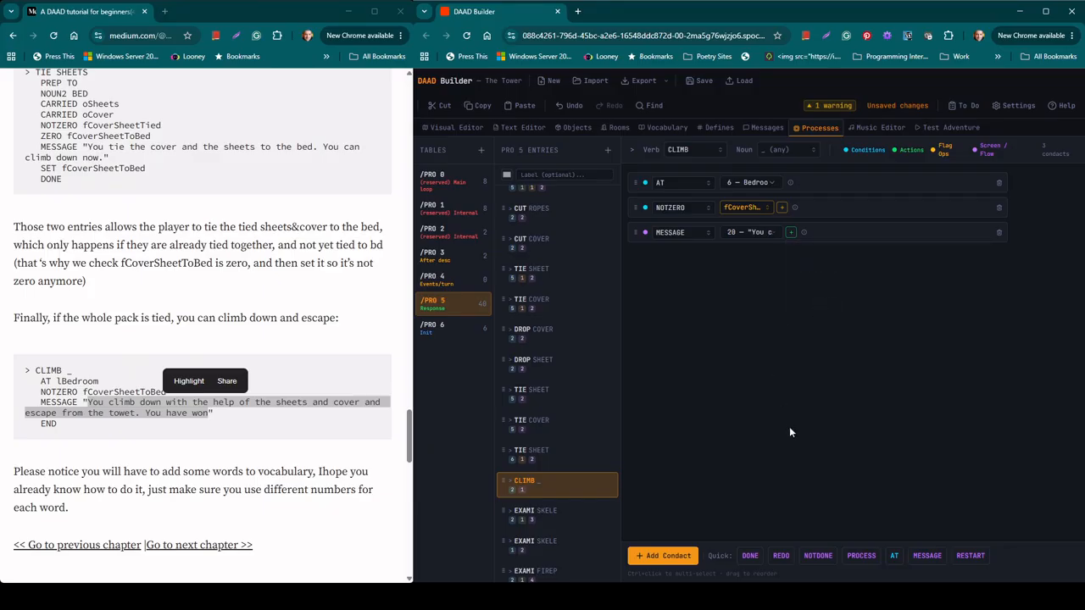
# Add an END action as the last line of the CLIMB entry.
pyautogui.click(683, 556)
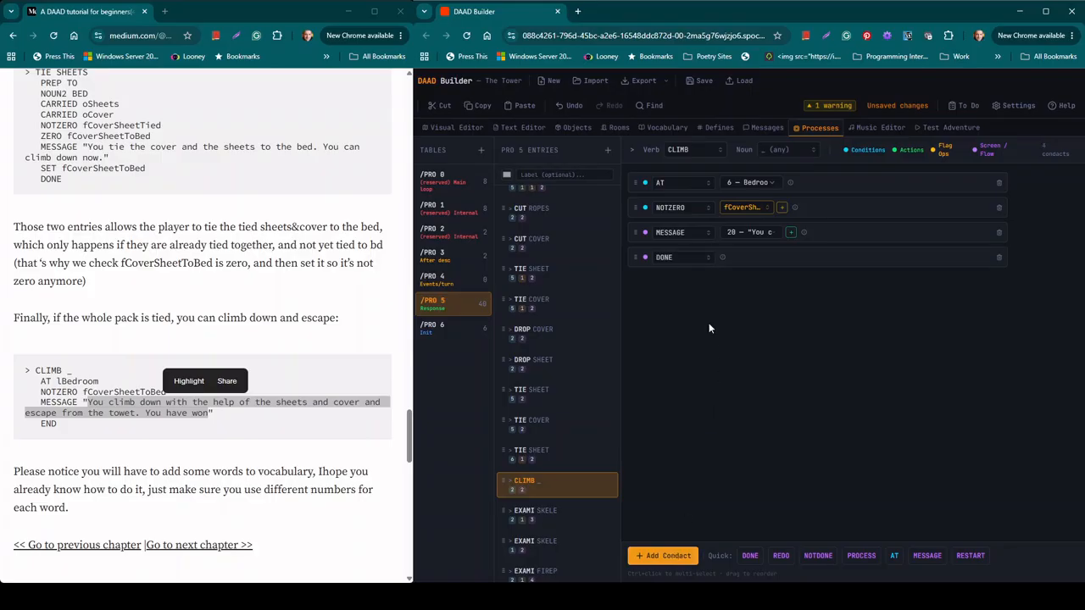
pyautogui.click(680, 258)
pyautogui.write('e')
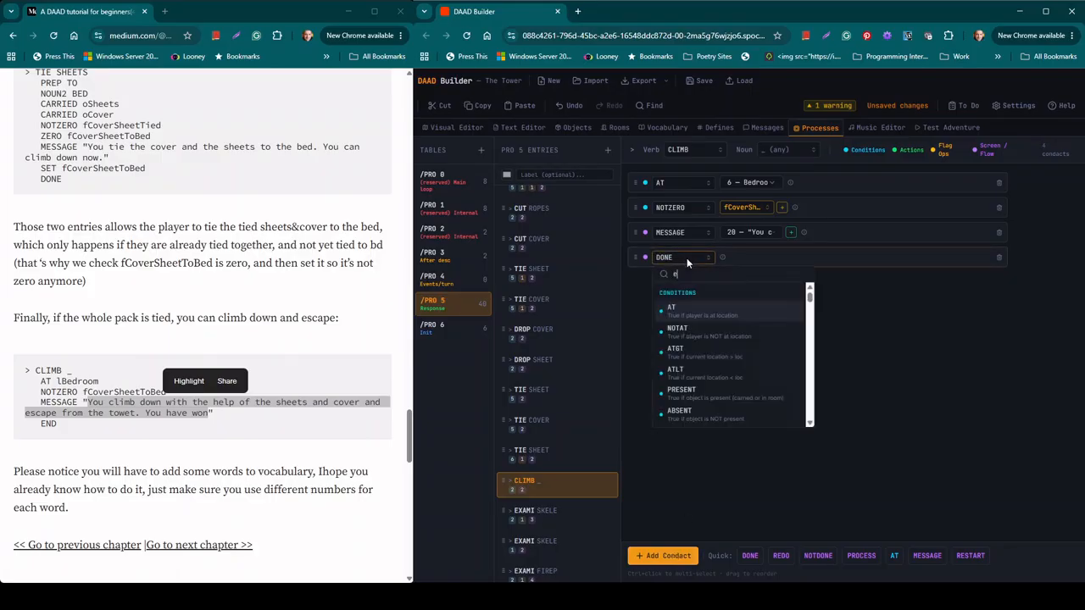
pyautogui.write('nd')
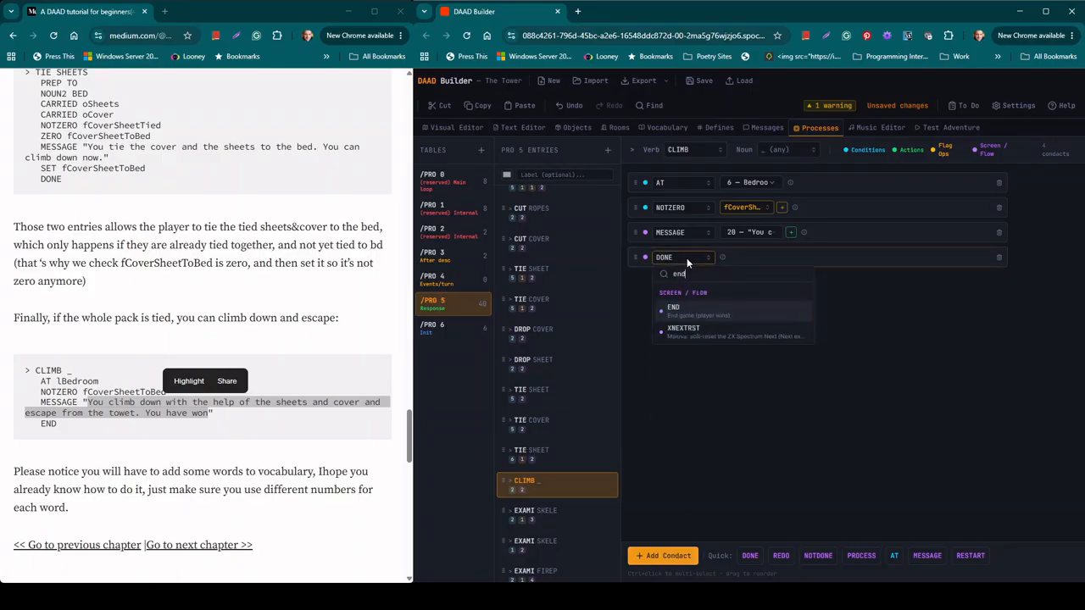
pyautogui.click(700, 310)
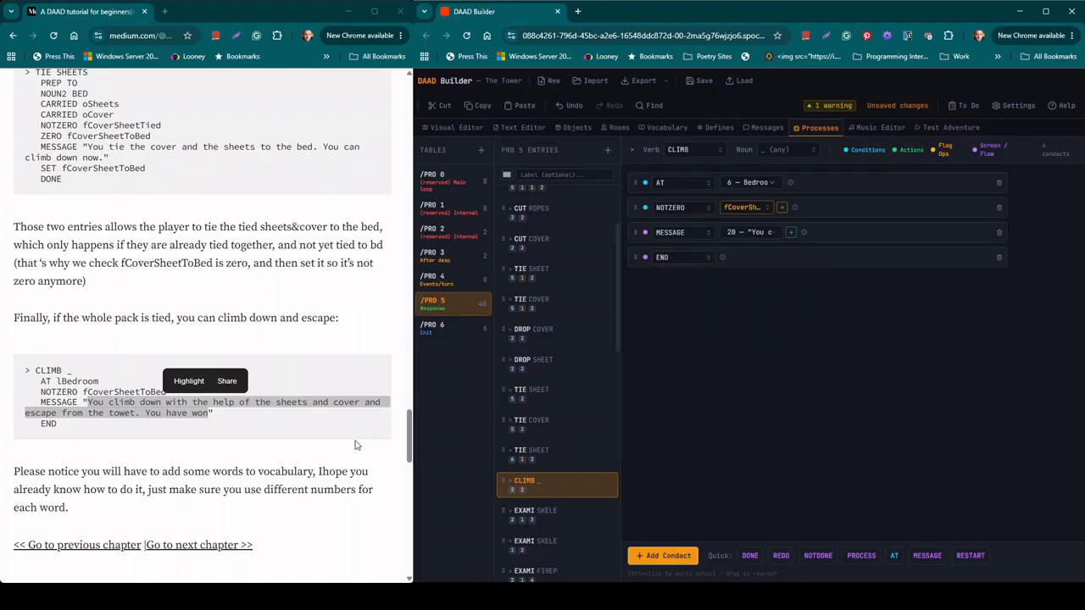
# Test-play the adventure, going east twice from the front door and up the spiral staircase.
pyautogui.click(303, 466)
pyautogui.scroll(-1, 303, 466)
pyautogui.scroll(2, 303, 466)
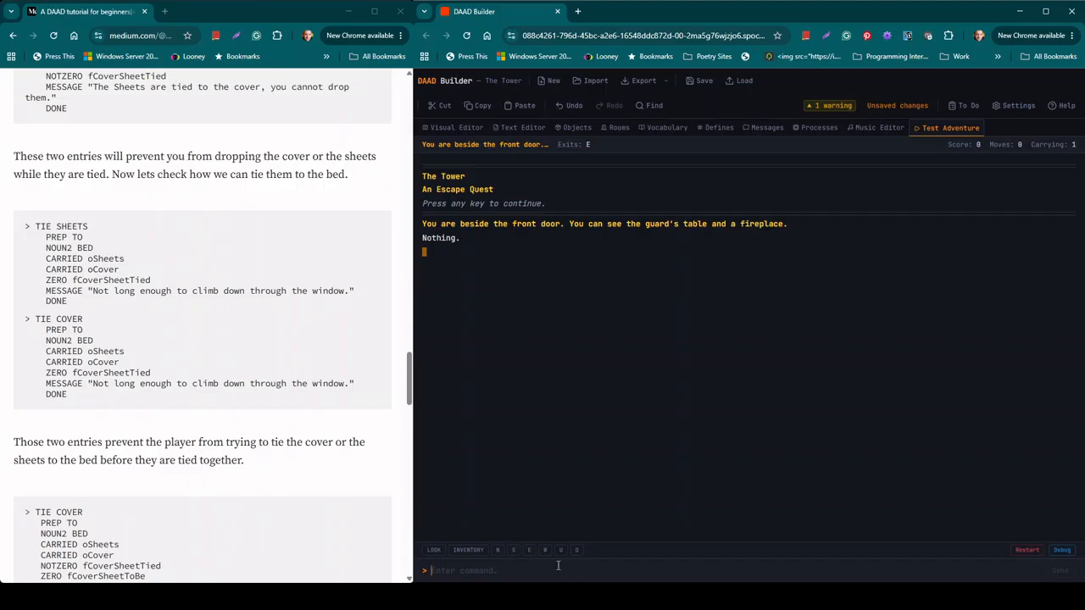
pyautogui.click(528, 549)
pyautogui.click(528, 549)
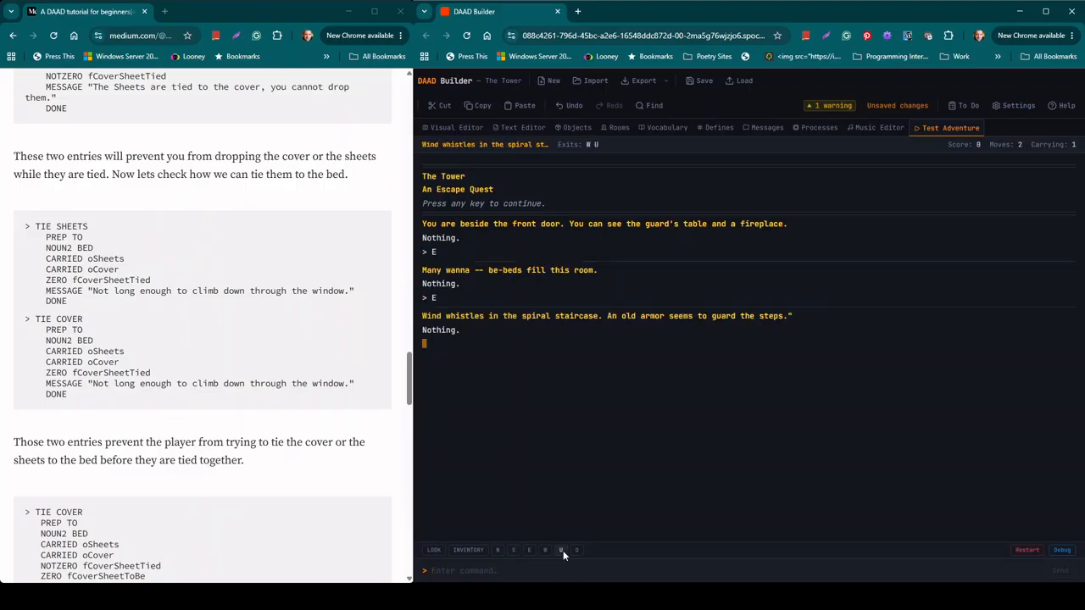
pyautogui.click(563, 550)
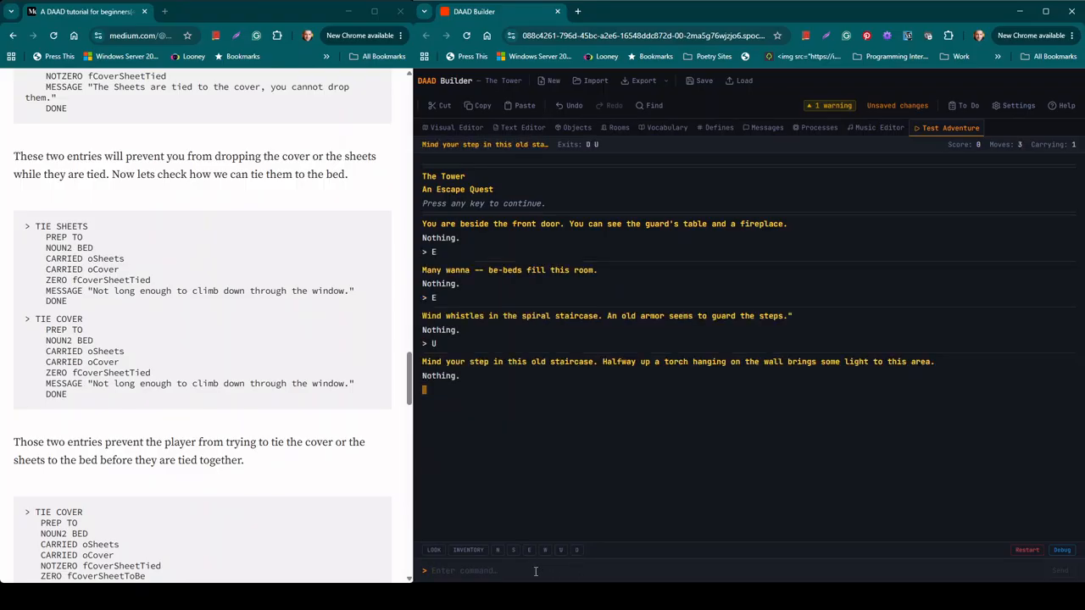
# Pull the torch on the staircase and go west through the secret passage.
pyautogui.click(535, 571)
pyautogui.write('pull torch')
pyautogui.press('Return')
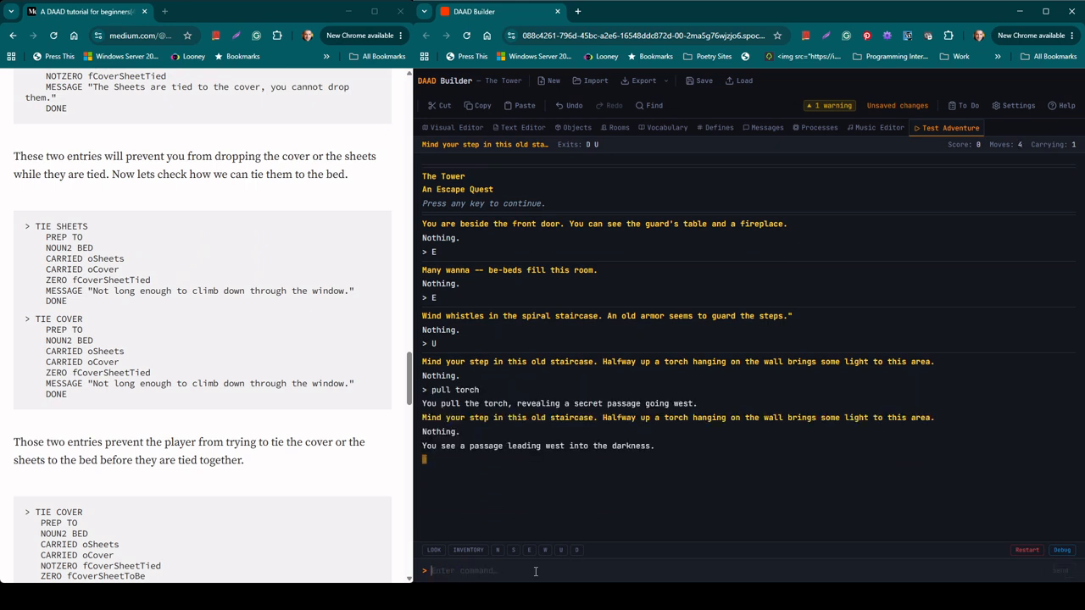
pyautogui.write('w')
pyautogui.press('Return')
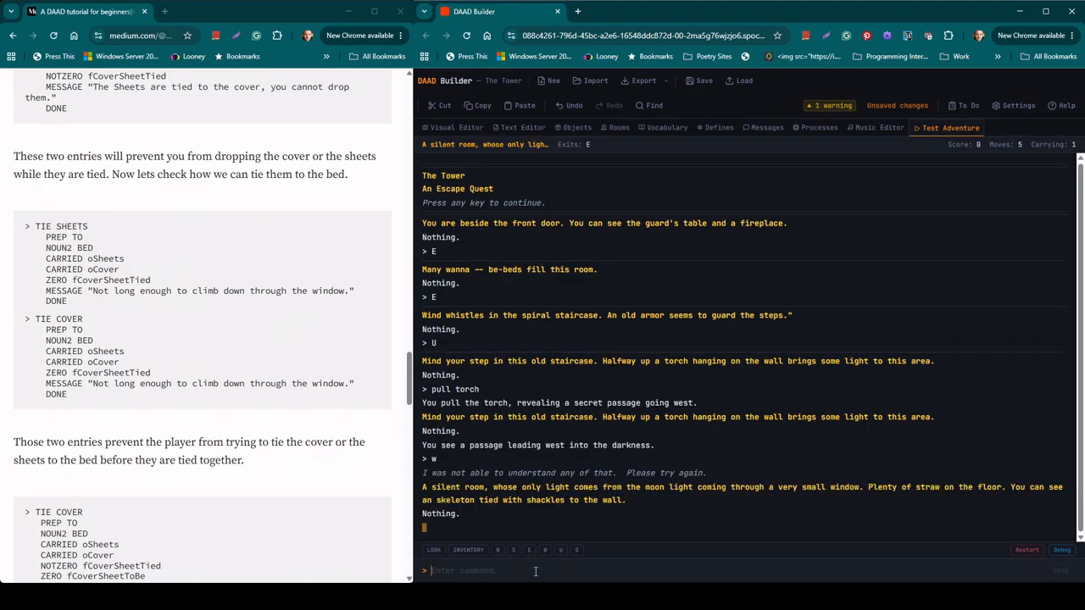
# Examine the skeleton in the silent room and get the knife.
pyautogui.write('examin skele')
pyautogui.press('Return')
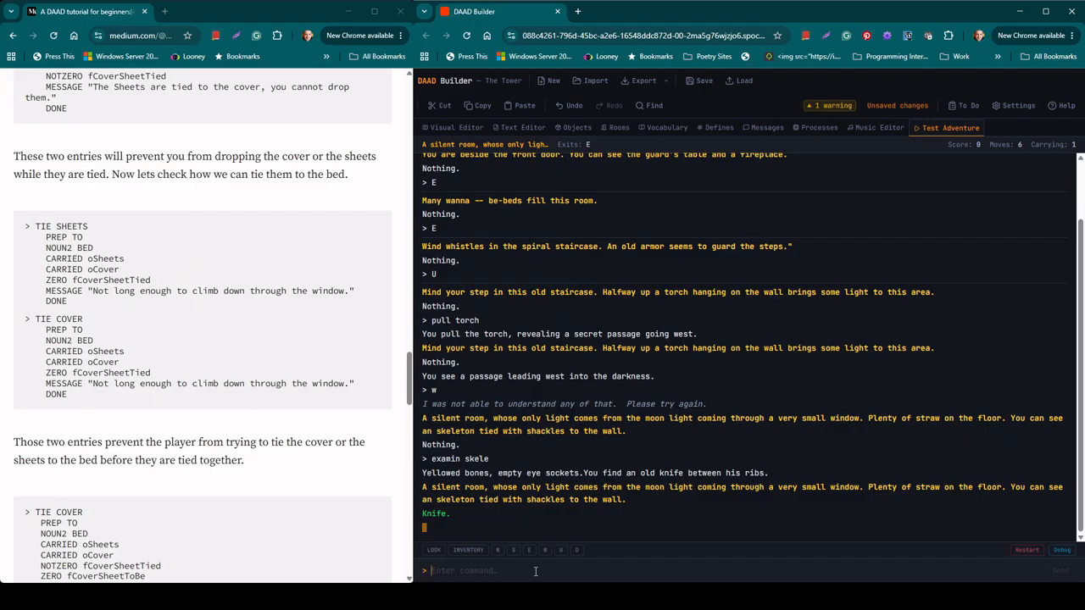
pyautogui.write('get knife')
pyautogui.press('Return')
# Go east back to the staircase and up to the room with the big bed.
pyautogui.write('e')
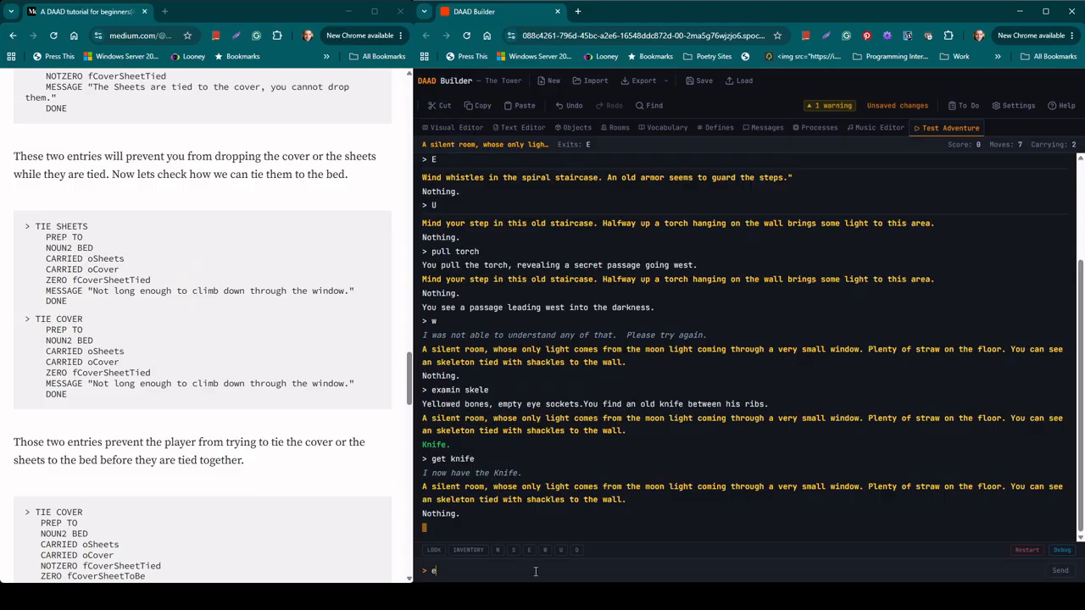
pyautogui.press('Return')
pyautogui.write('u')
pyautogui.press('Return')
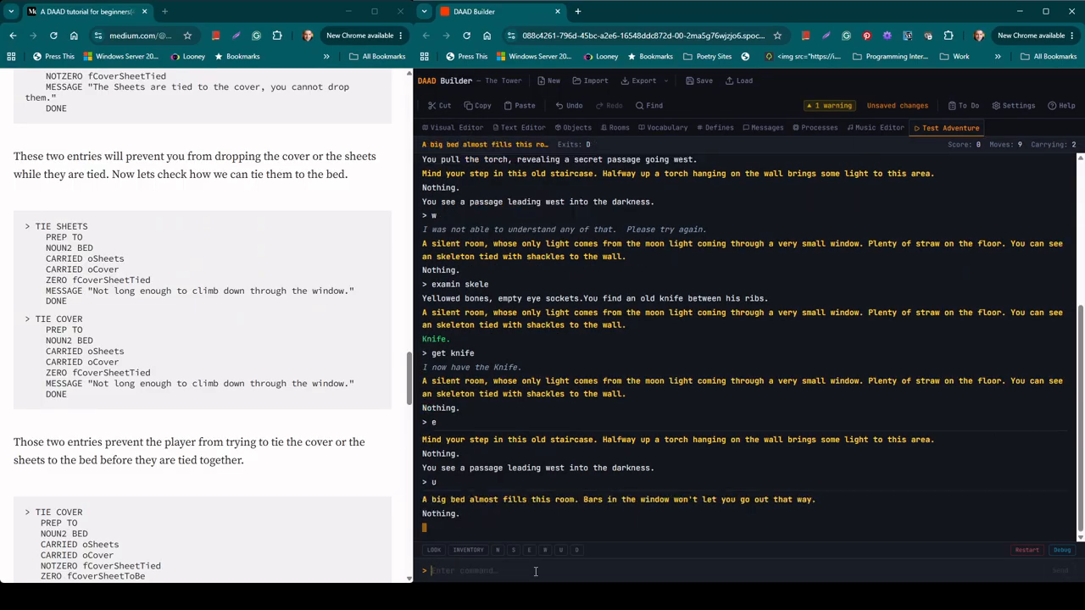
# Examine the bed in the barred-window room and get the sheets.
pyautogui.write('examin bed')
pyautogui.press('Return')
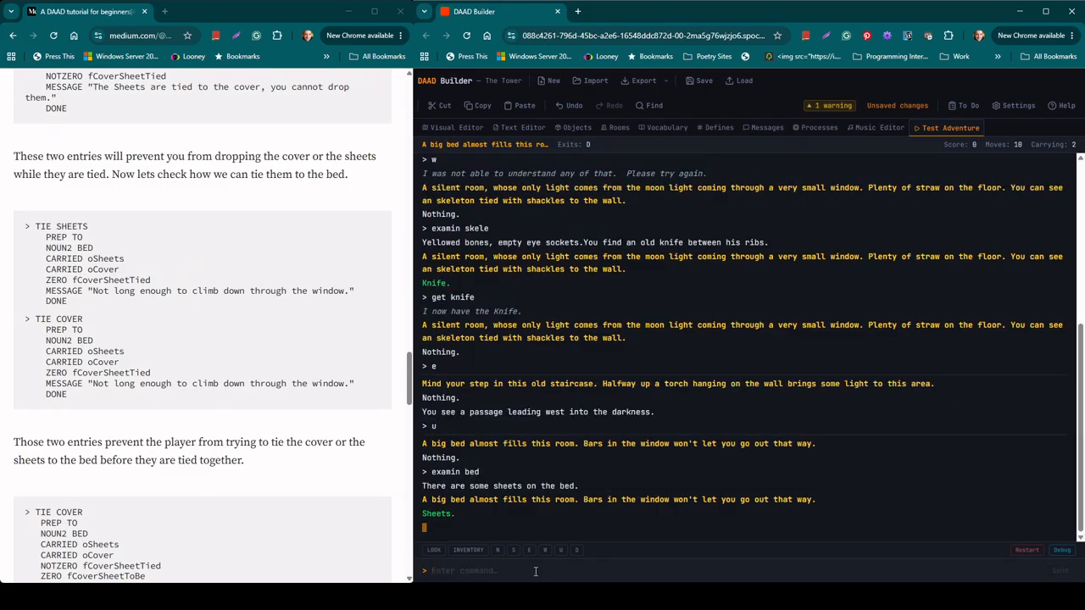
pyautogui.write('get sheets')
pyautogui.press('Return')
# Examine the bed again and try to get the cover before cutting its ropes.
pyautogui.write('e')
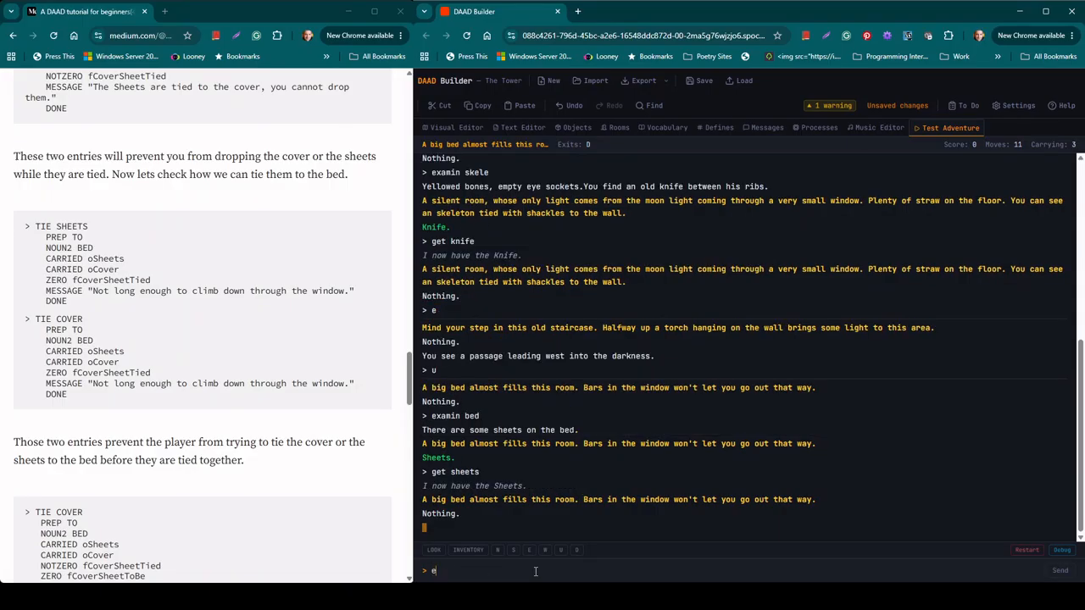
pyautogui.write('xamin bed')
pyautogui.press('Return')
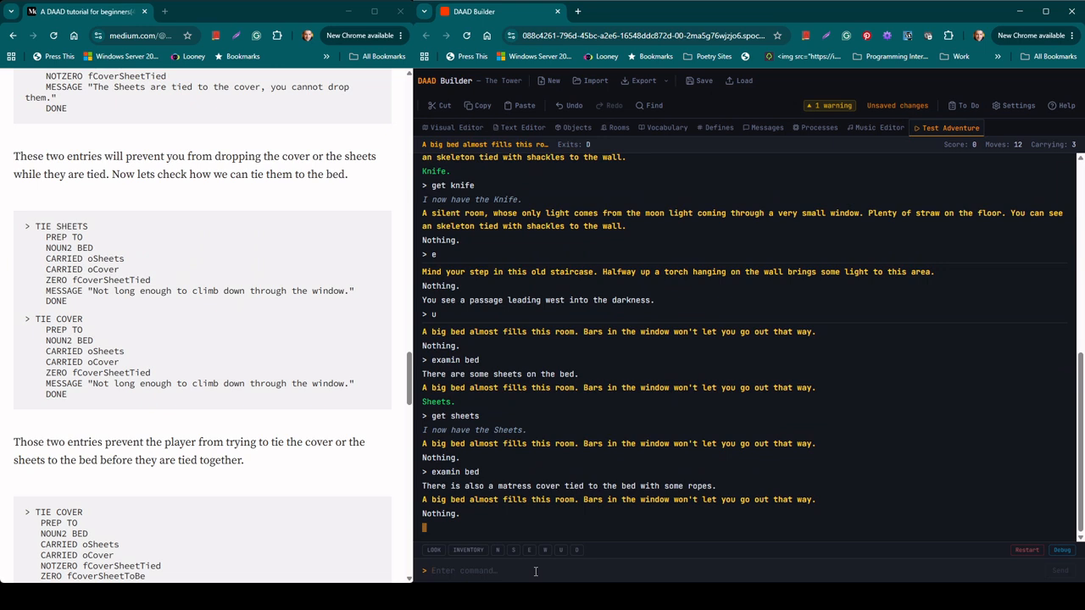
pyautogui.write('get cover')
pyautogui.press('Return')
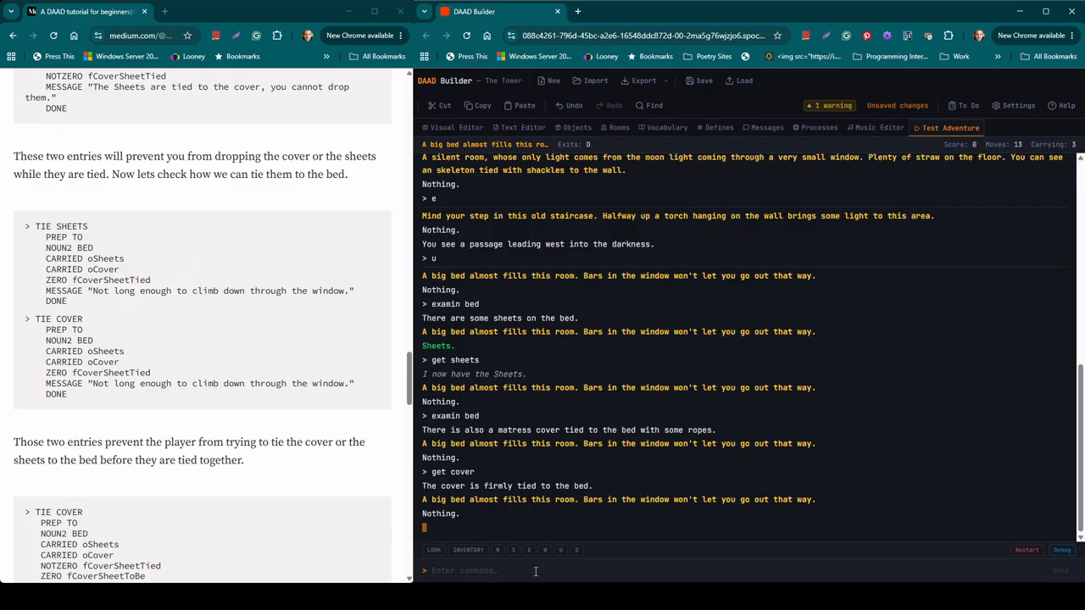
# Cut the ropes holding the mattress cover to the bed and get the cover.
pyautogui.write('cut ropes')
pyautogui.press('Return')
pyautogui.write('g')
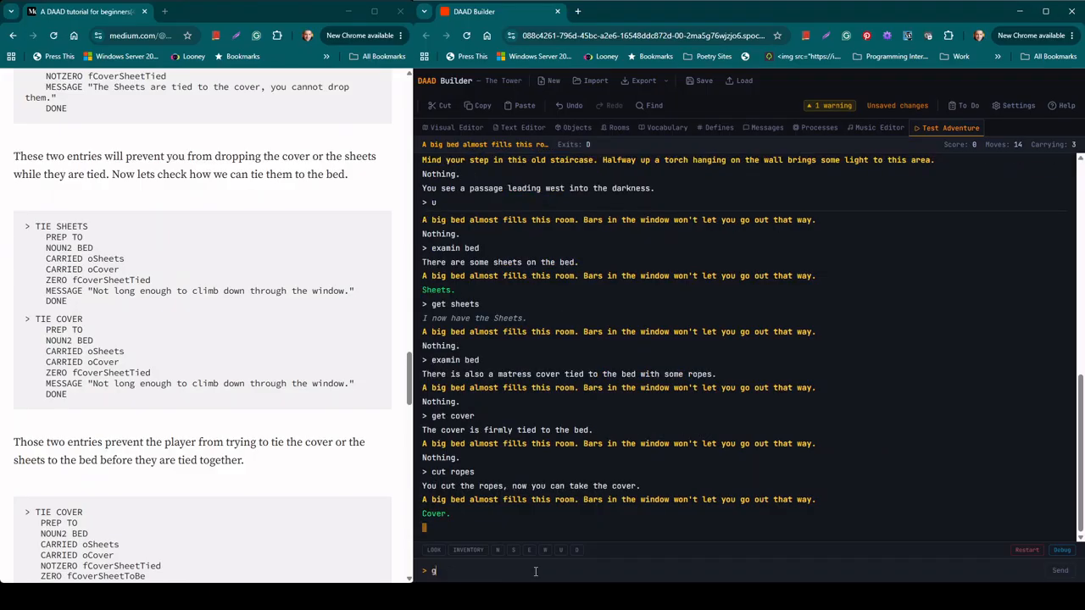
pyautogui.write('et cover')
pyautogui.press('Return')
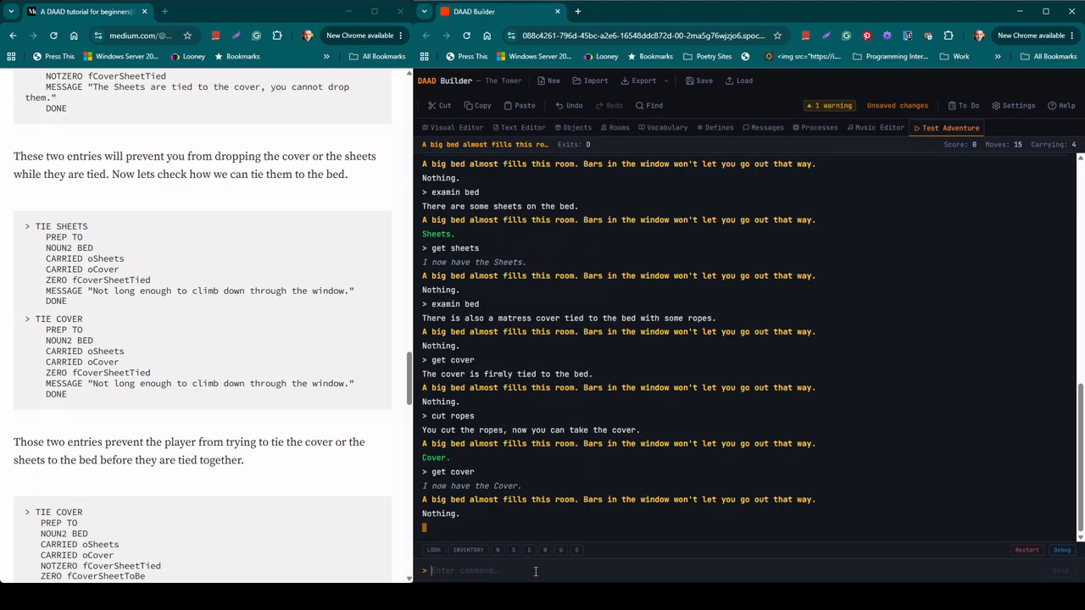
# Try the command "cut cover" and tie the cover with the sheets.
pyautogui.write('cut cover')
pyautogui.press('Return')
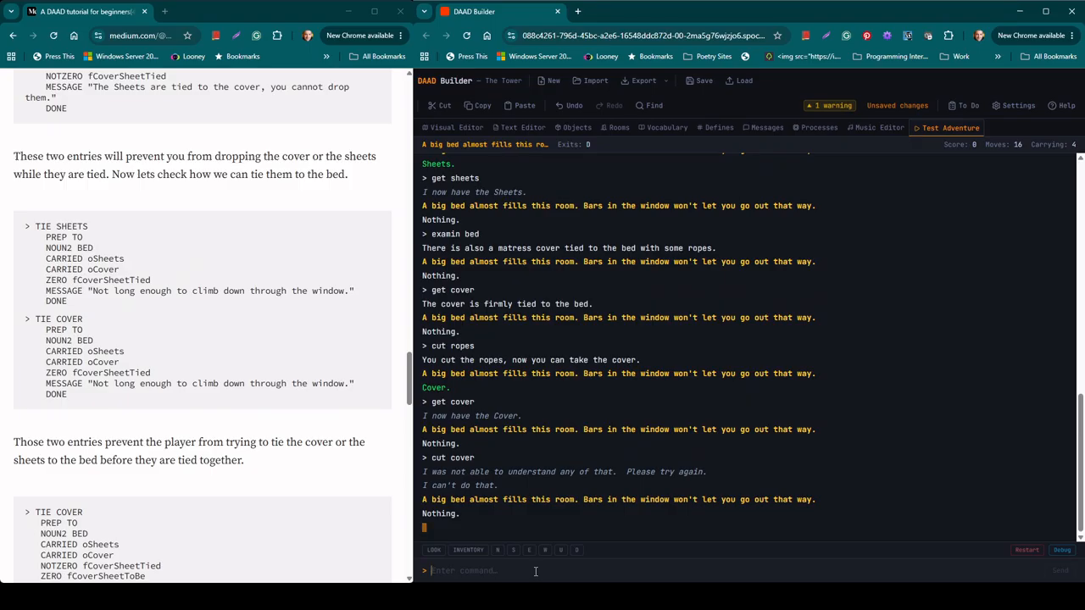
pyautogui.write('tie the')
pyautogui.press('BackSpace')
pyautogui.press('BackSpace')
pyautogui.press('BackSpace')
pyautogui.write('cover with sheets')
pyautogui.press('Return')
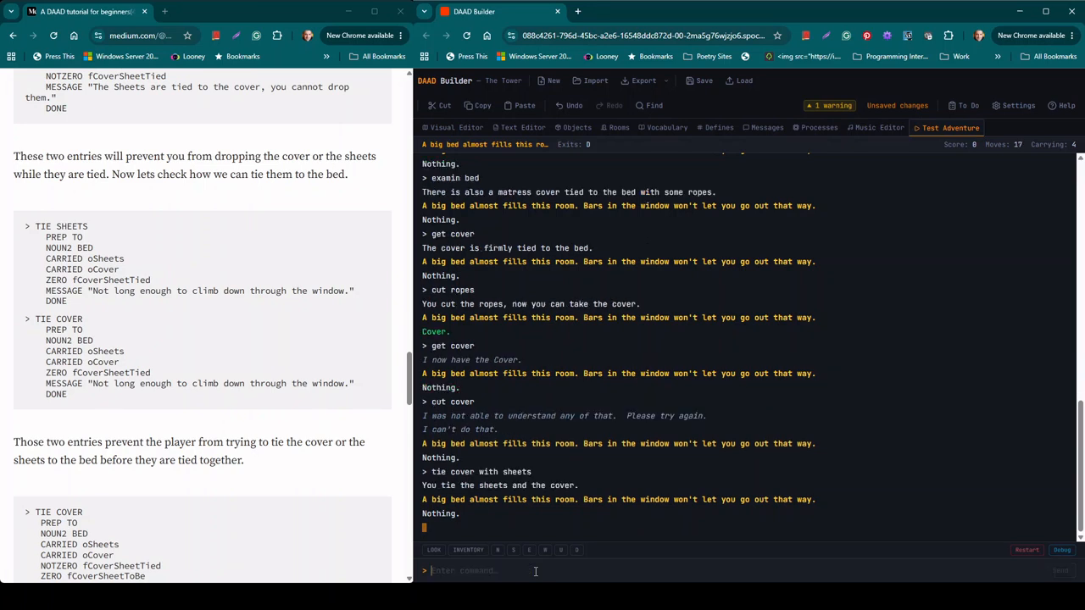
# Tie the cover to the bed and climb down to finish the adventure.
pyautogui.write('tie cover to bed')
pyautogui.press('Return')
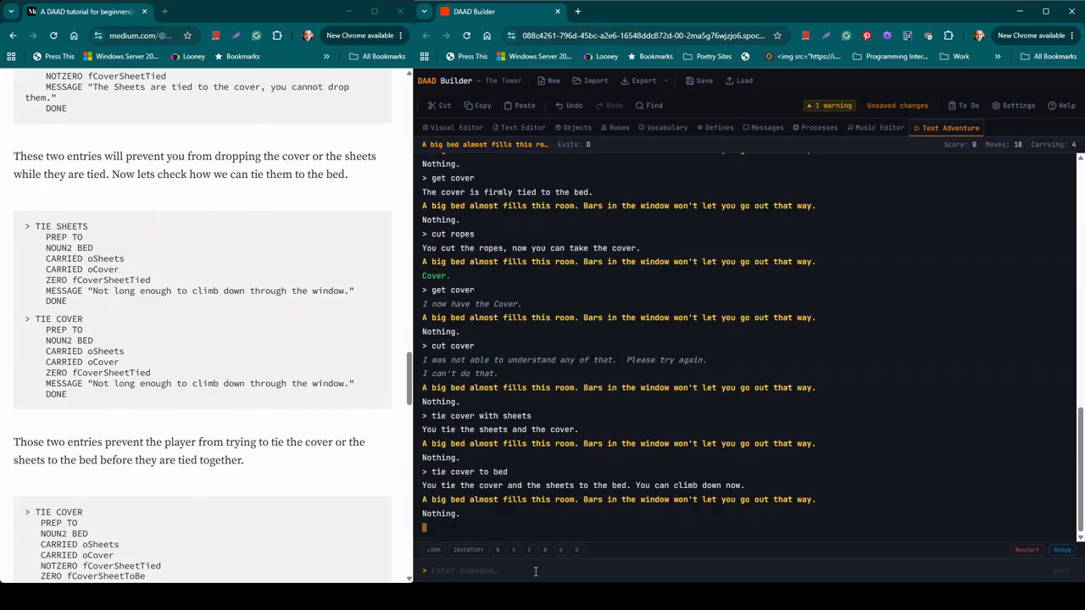
pyautogui.write('climb')
pyautogui.press('Return')
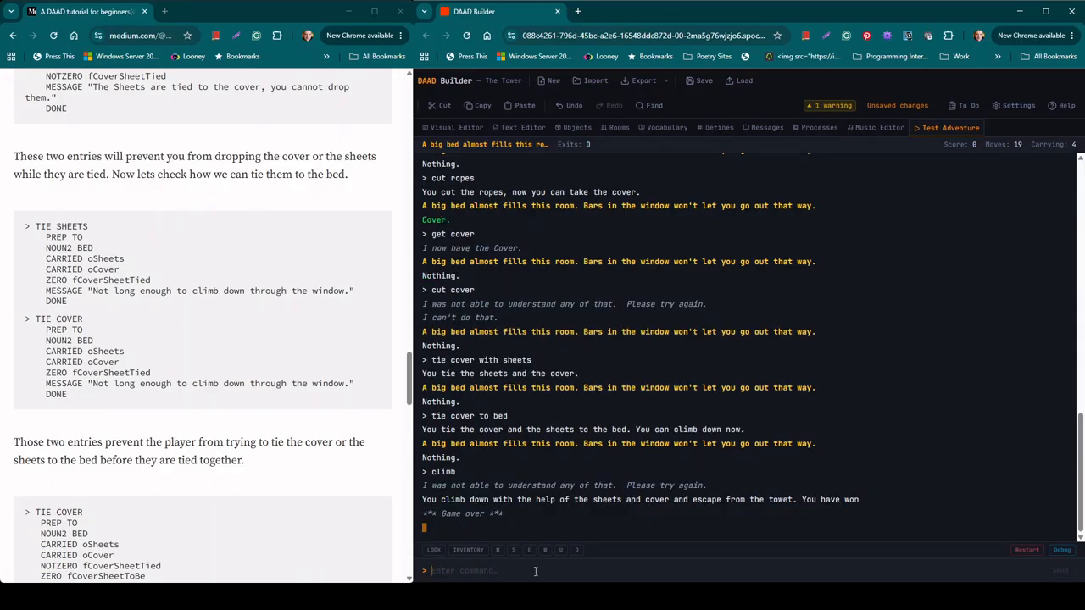